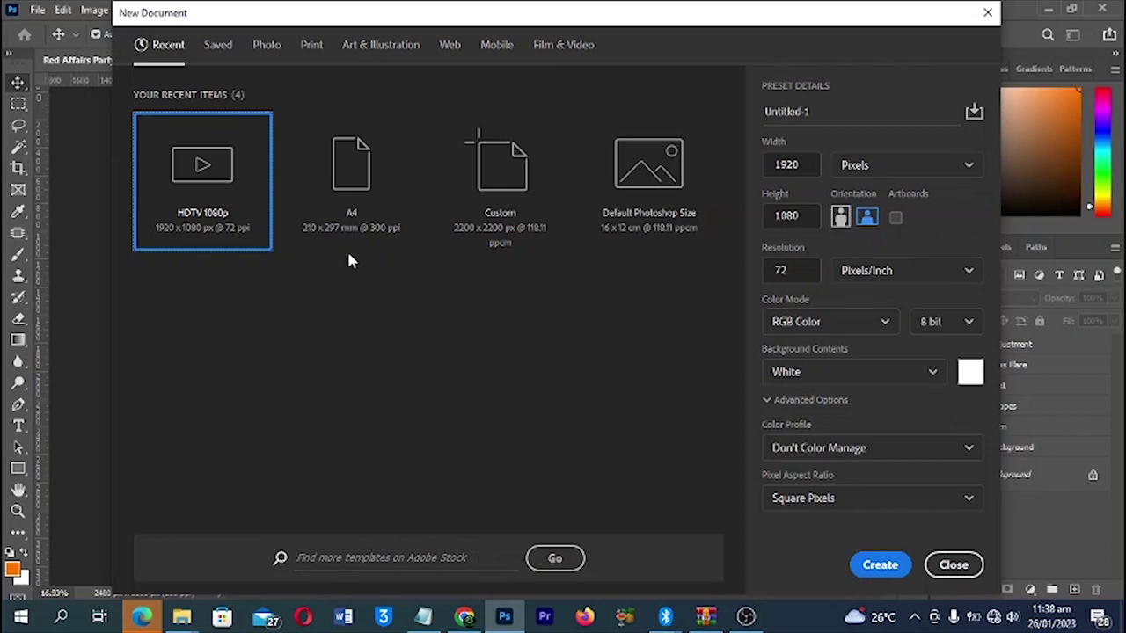
- Create a new portrait document from the A4 print preset, 210 x 297 mm at 300 ppi
left_click(312, 48)
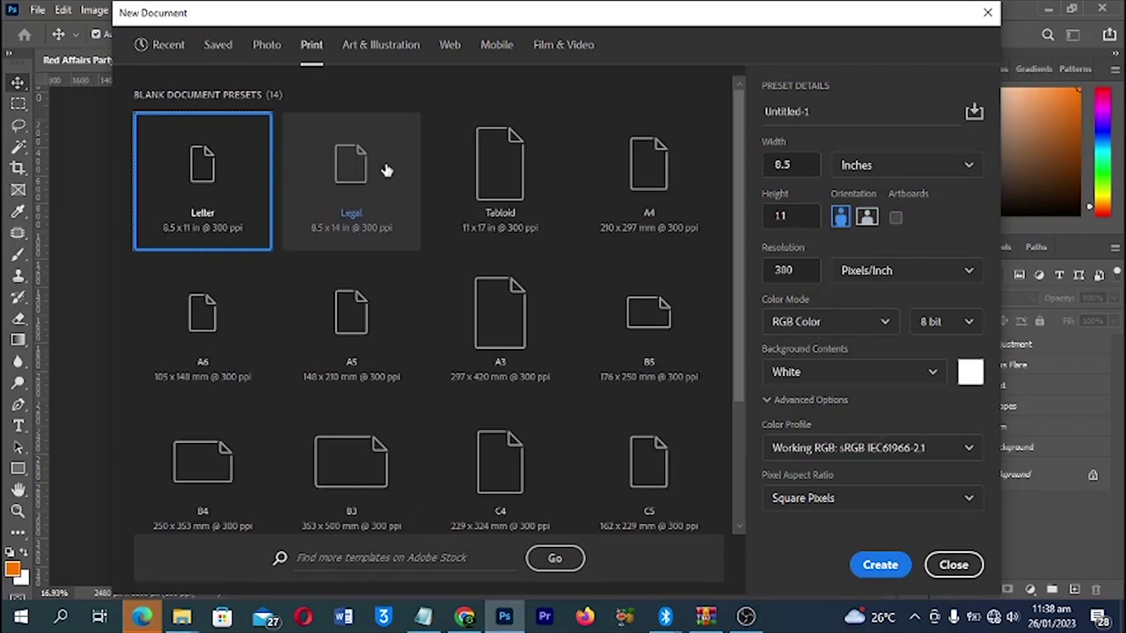
left_click(665, 184)
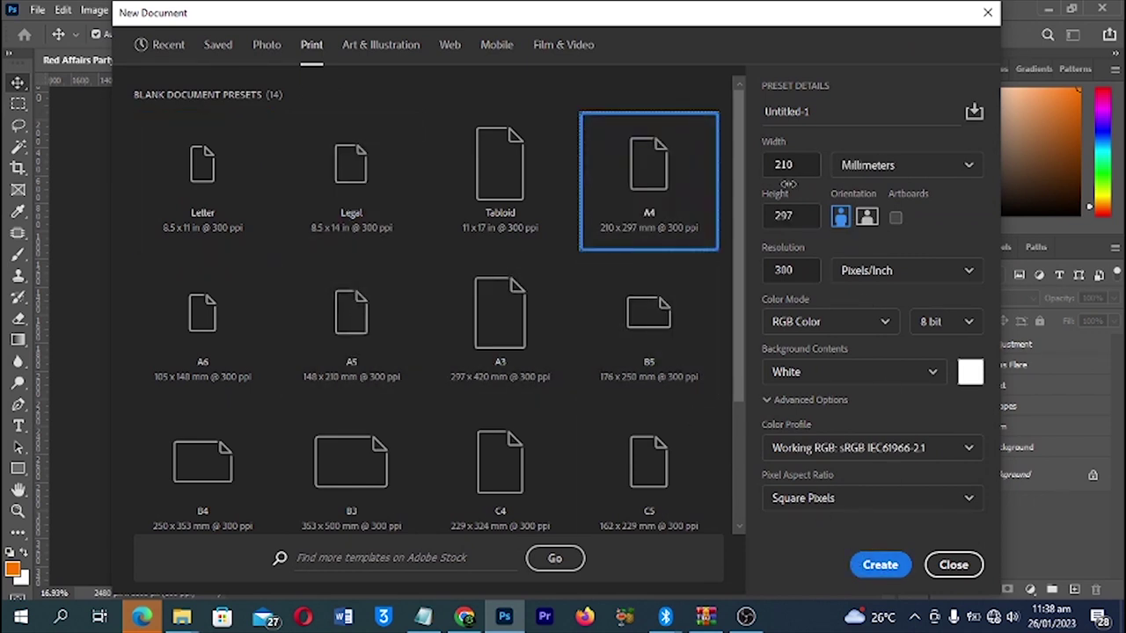
left_click(880, 565)
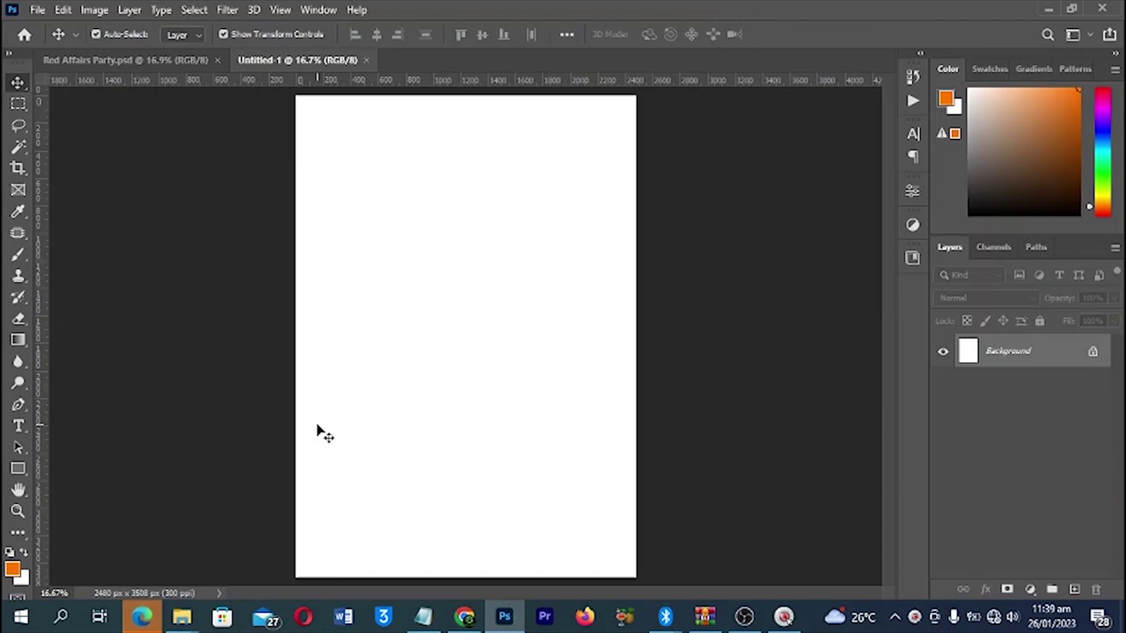
left_click(105, 62)
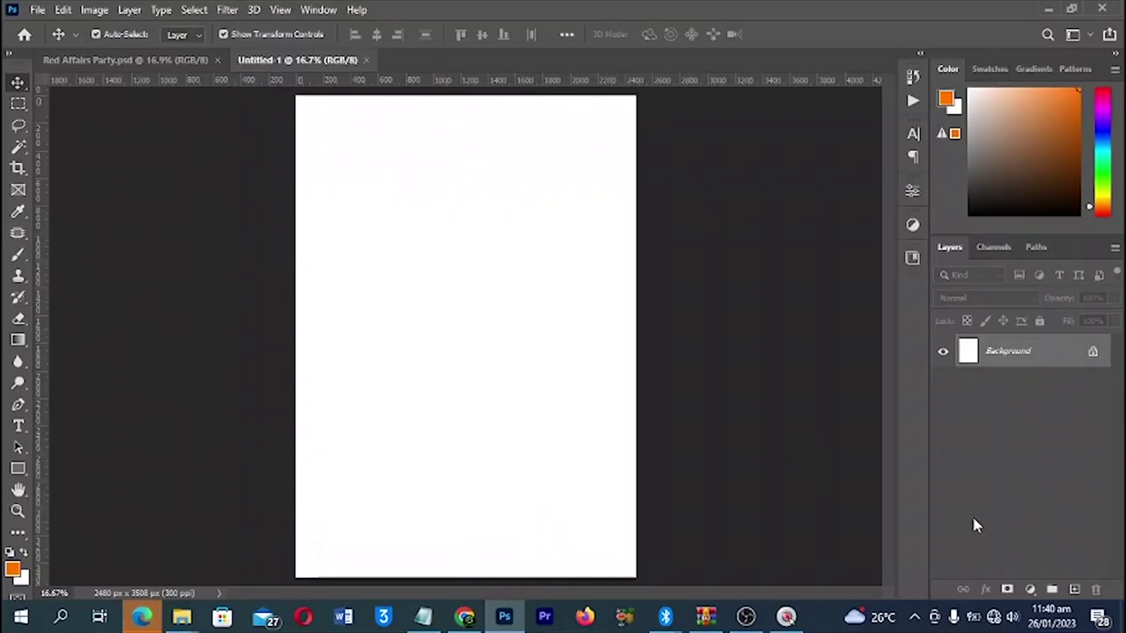
- Add a gradient fill layer above the background using the saved bright-to-dark red preset
left_click(1032, 588)
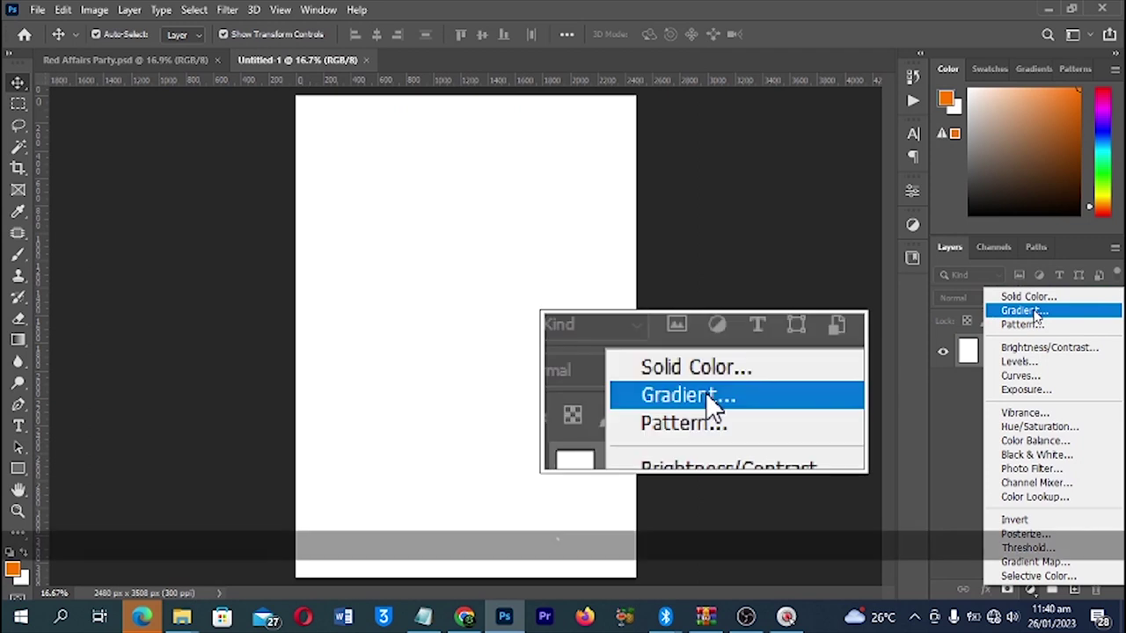
left_click(1036, 311)
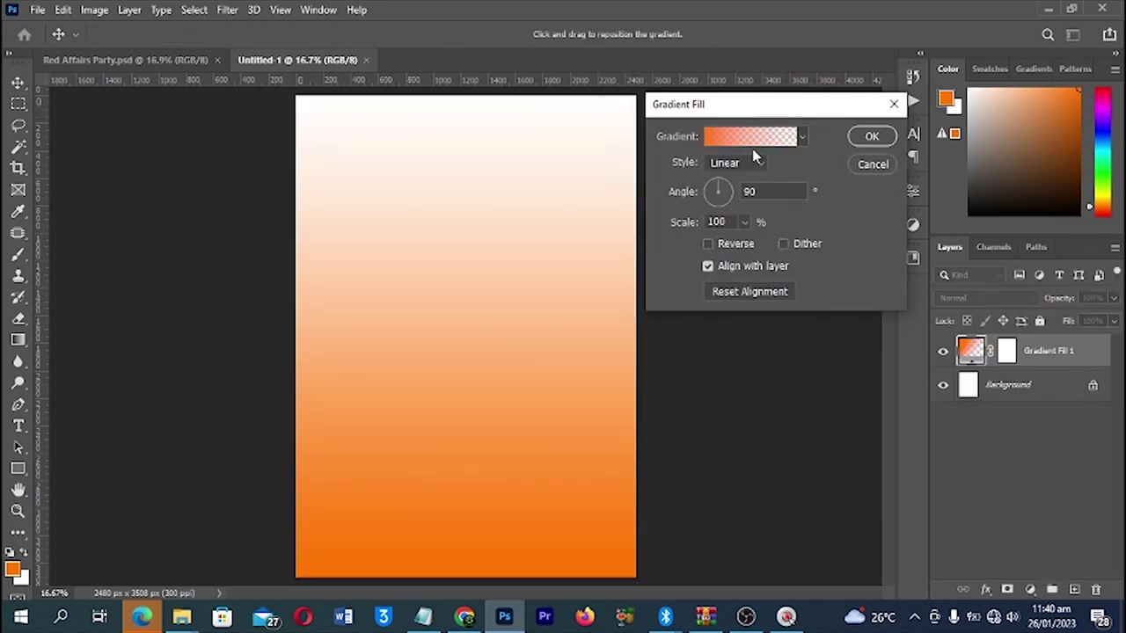
left_click(755, 145)
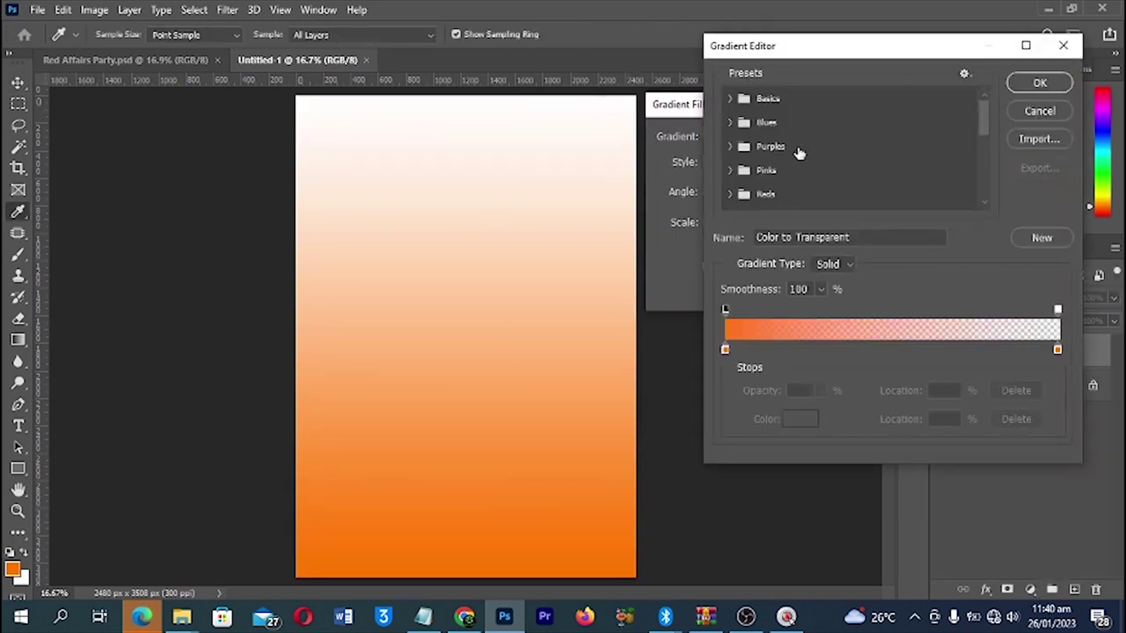
scroll(796, 163, "down", 3)
scroll(798, 167, "down", 3)
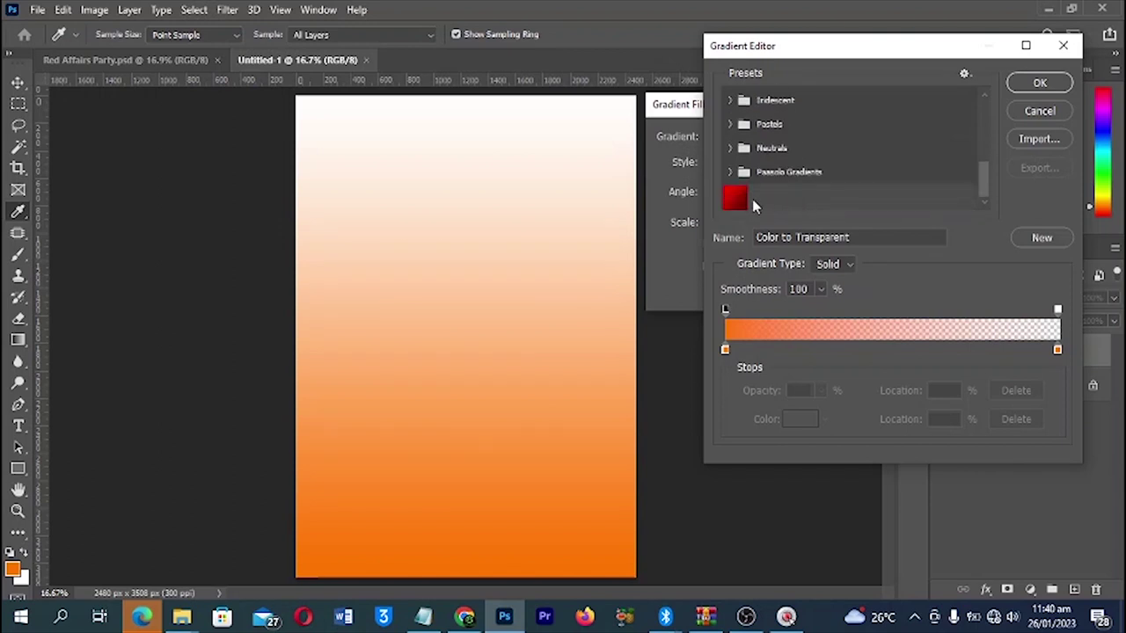
left_click(735, 198)
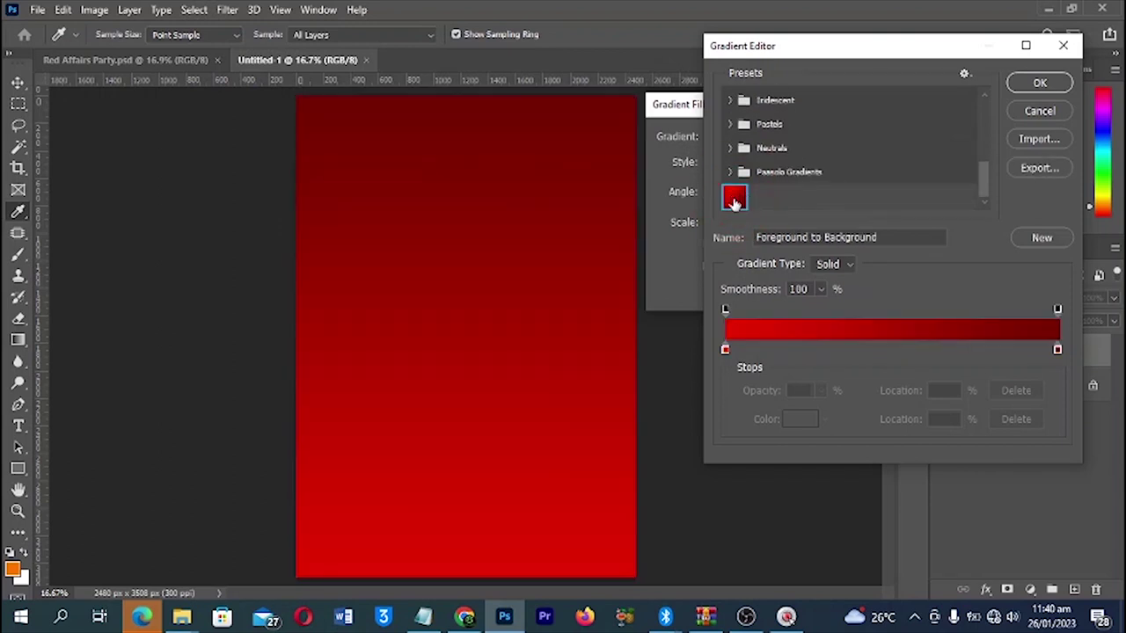
- Use e80101 and 750000 as the gradient's start and end stop colors and save it as a new preset
double_click(727, 354)
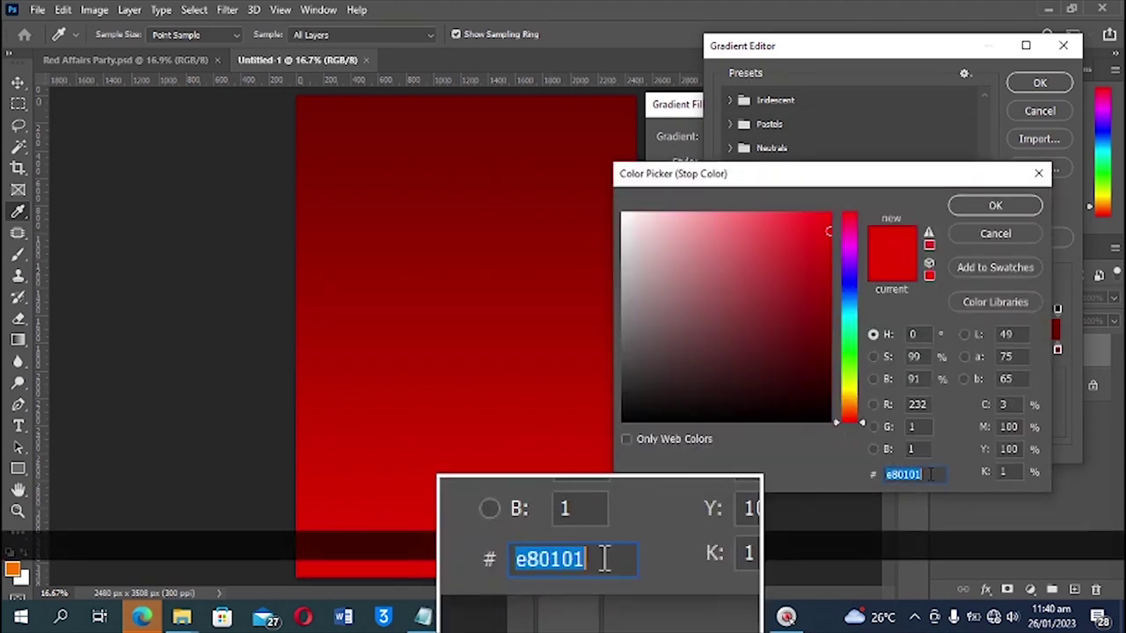
key("Return")
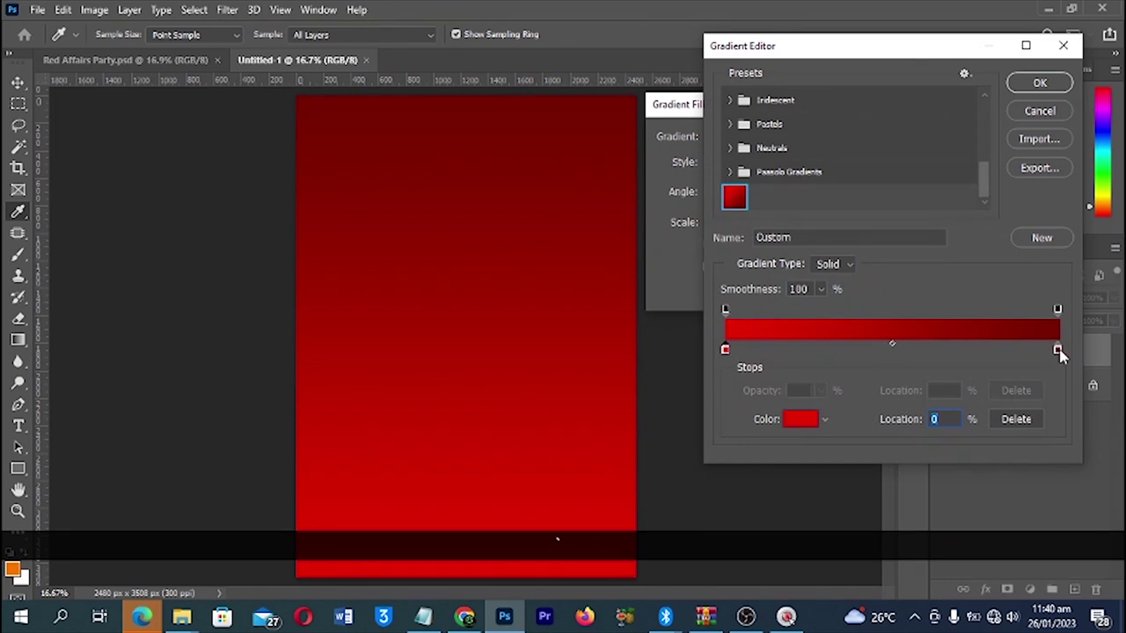
left_click(1057, 349)
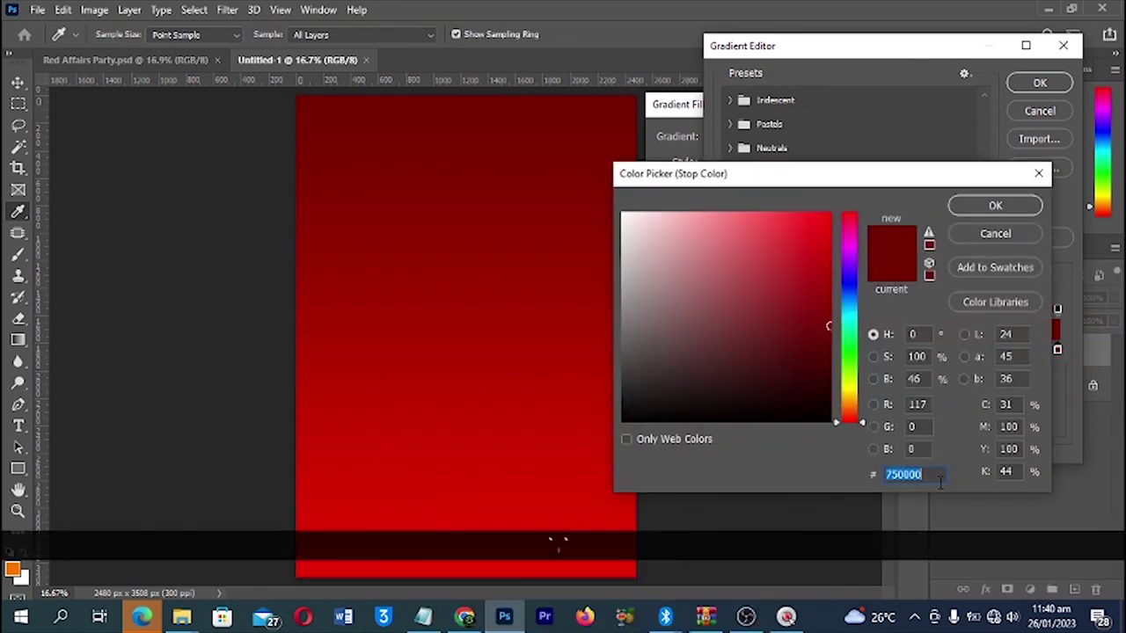
left_click(1000, 206)
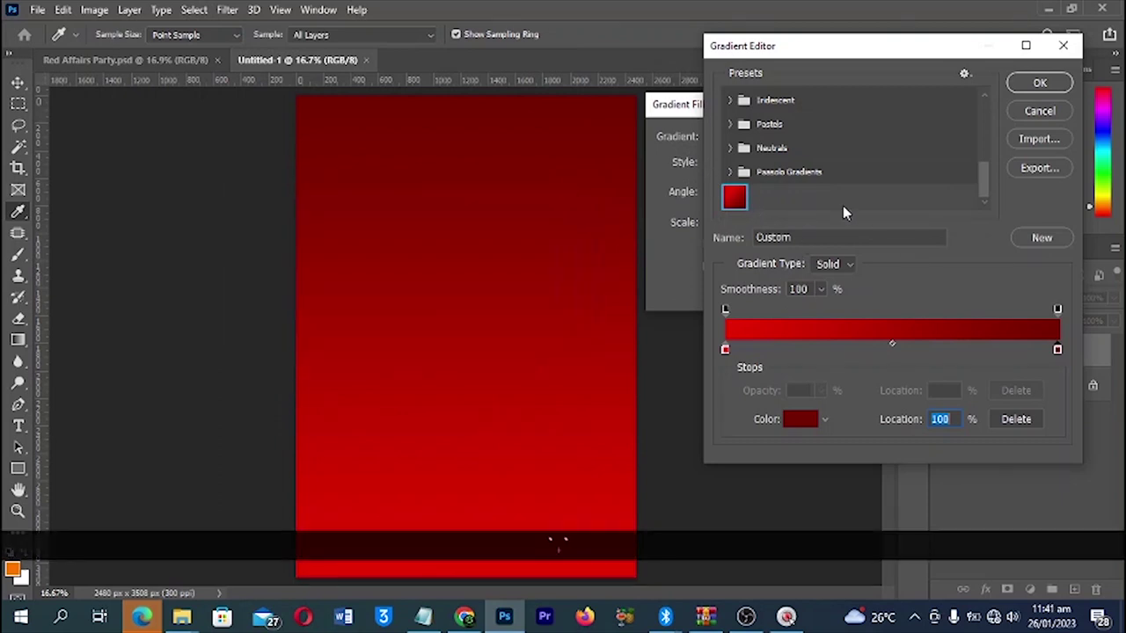
left_click(1034, 238)
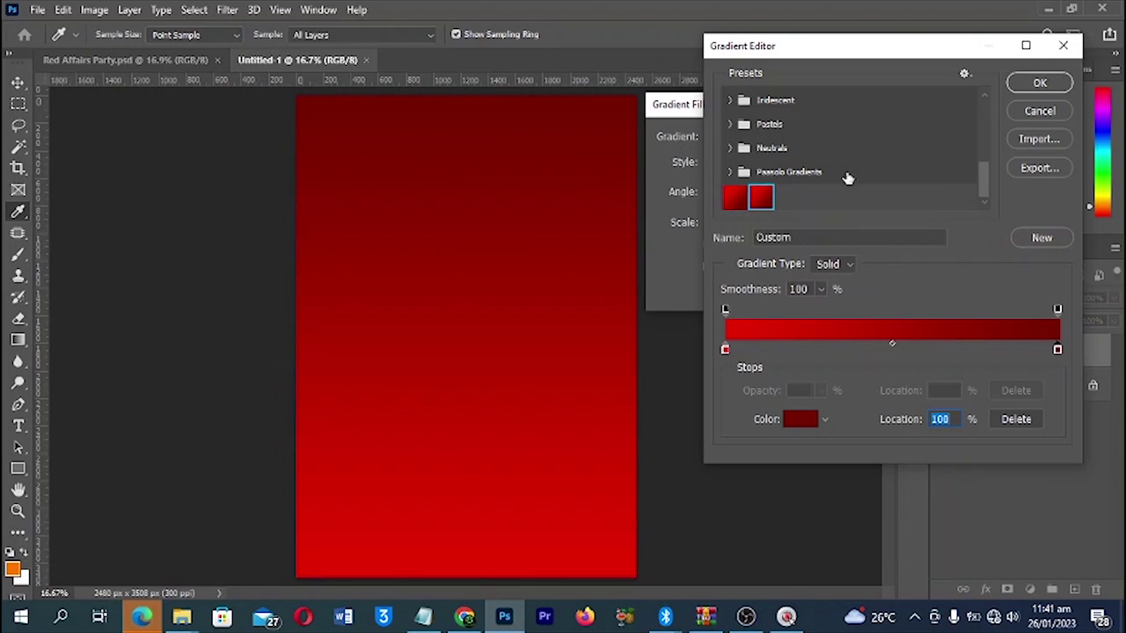
left_click(1028, 83)
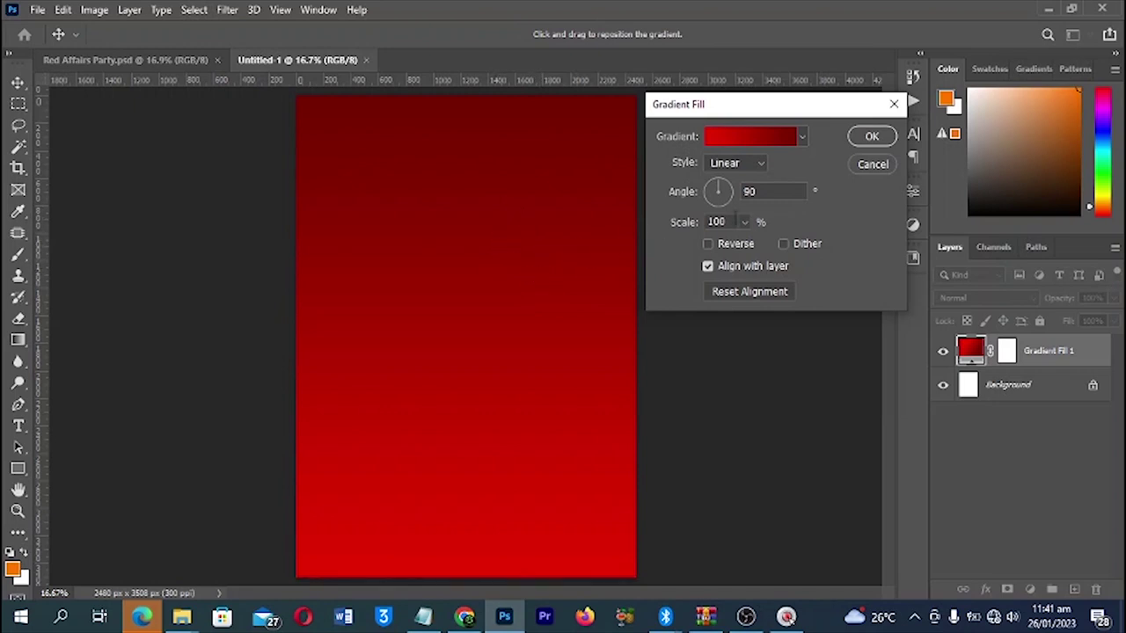
- Set the gradient fill's angle to about -41.38° and reposition it so the dark red falls on the page's lower-right corner
left_click(730, 196)
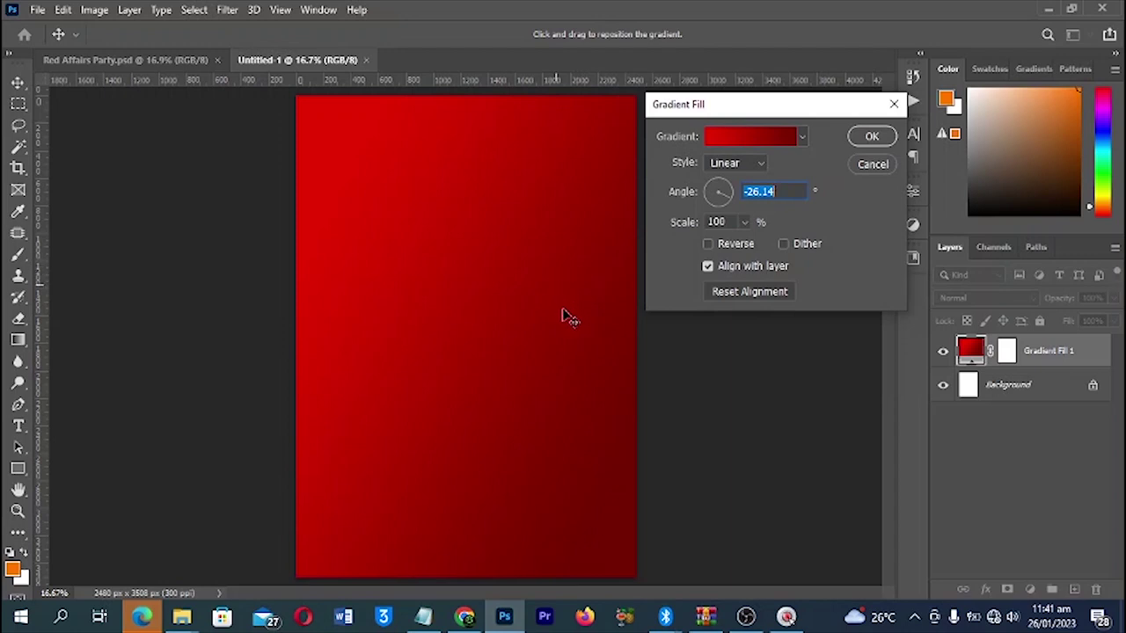
left_click(563, 379)
left_click(550, 402)
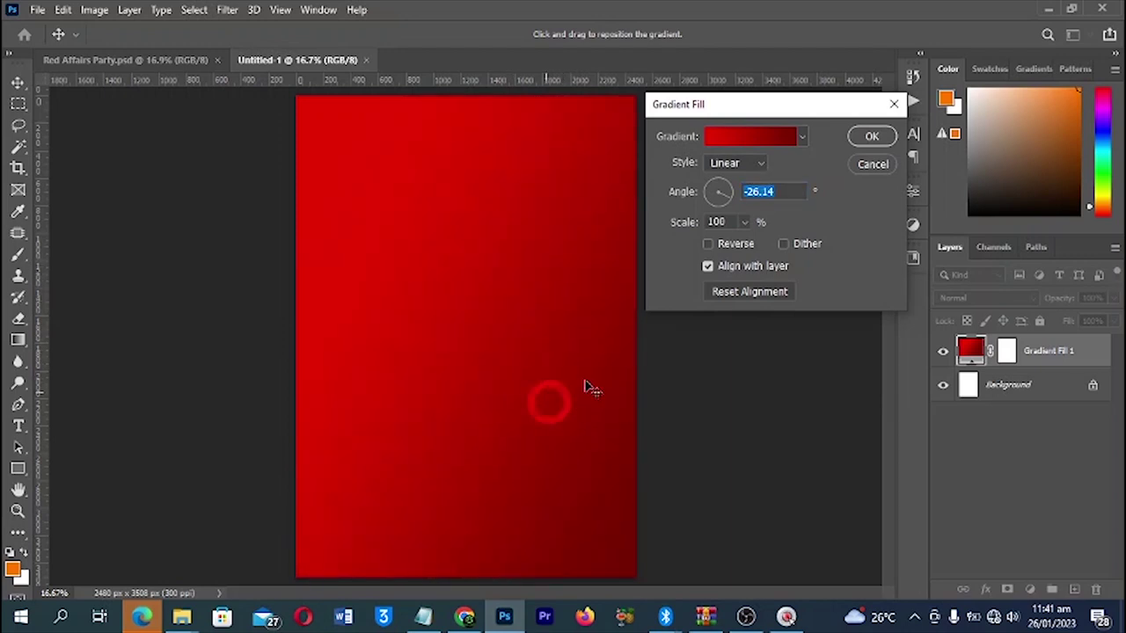
left_click(727, 200)
left_click(571, 429)
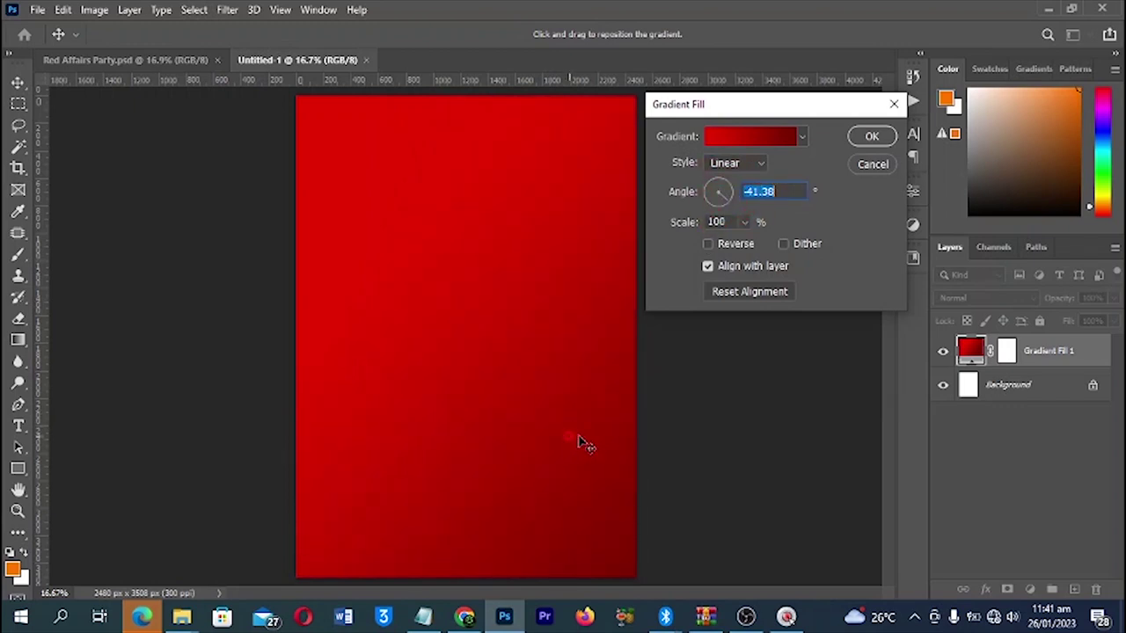
left_click(587, 385)
left_click(588, 387)
left_click(571, 427)
left_click(871, 137)
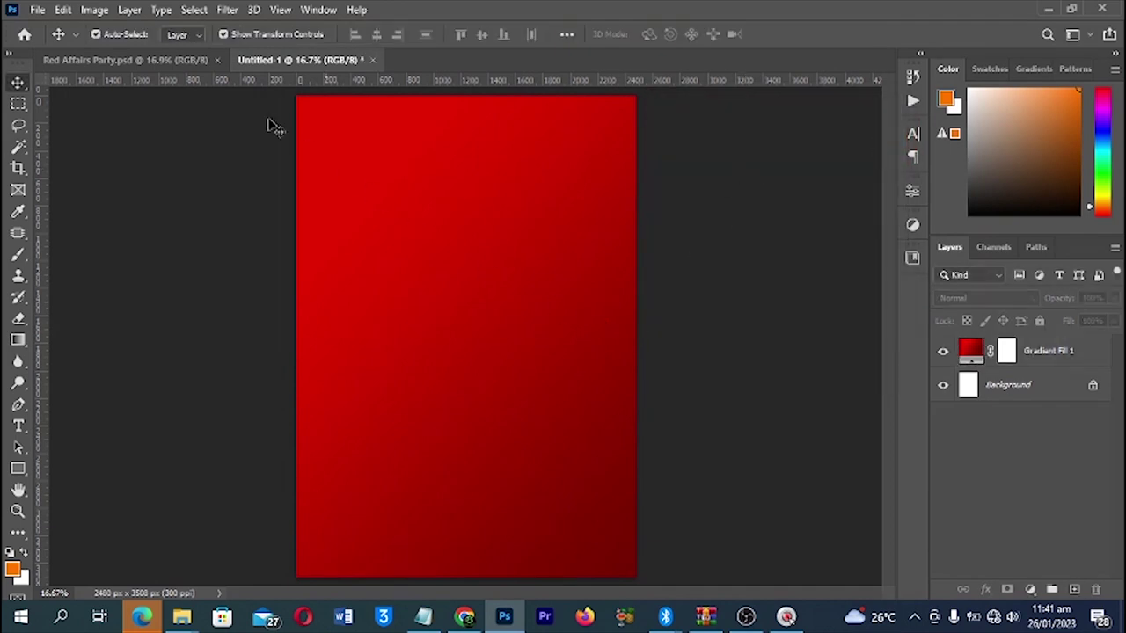
- Switch to the Notepad event text and copy the line STEP INN PUB
left_click(163, 62)
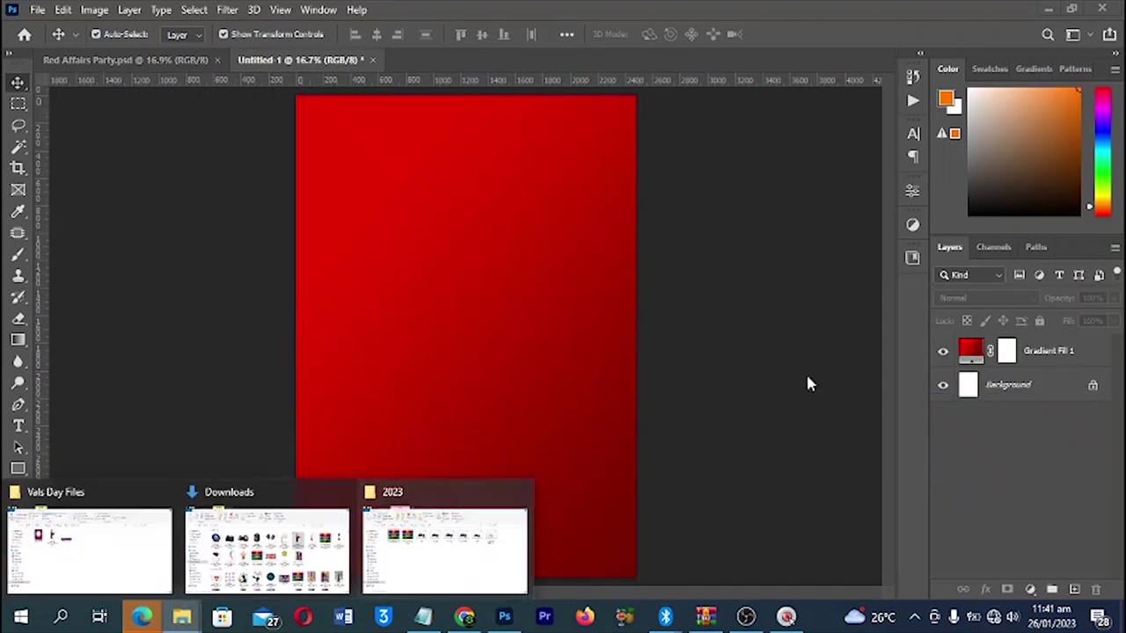
left_click(423, 616)
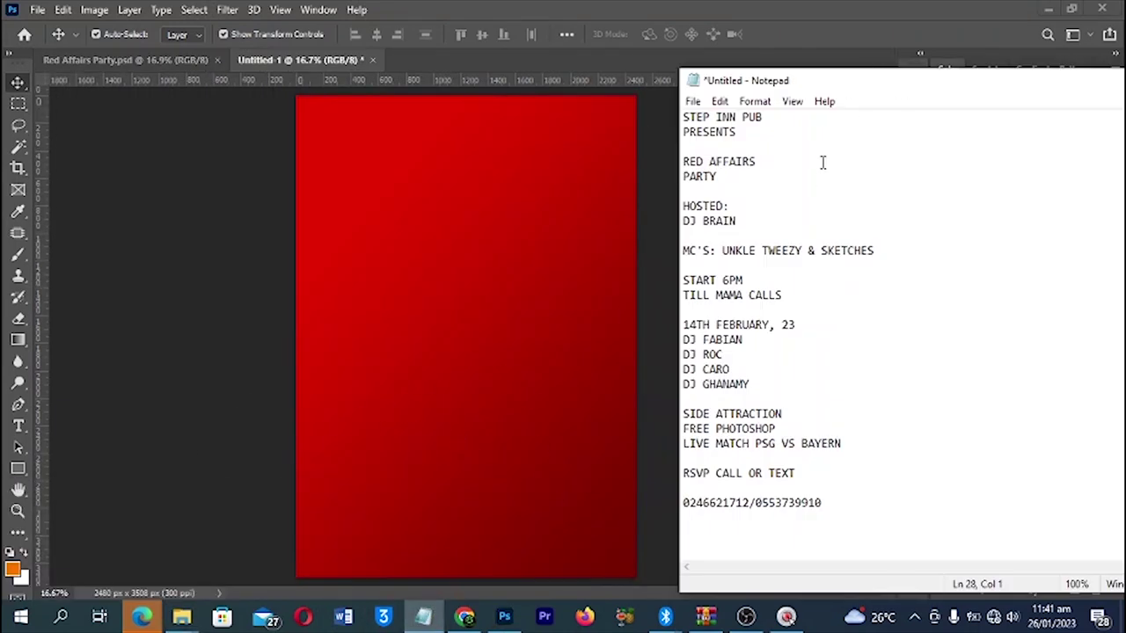
left_click_drag(785, 123, 629, 121)
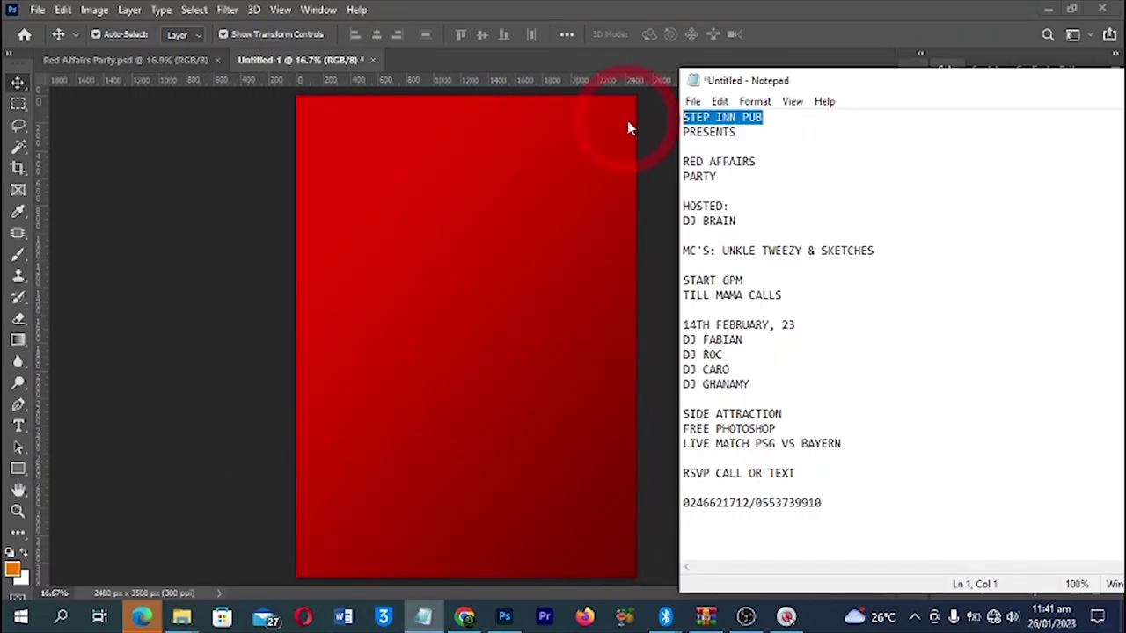
key("ctrl+c")
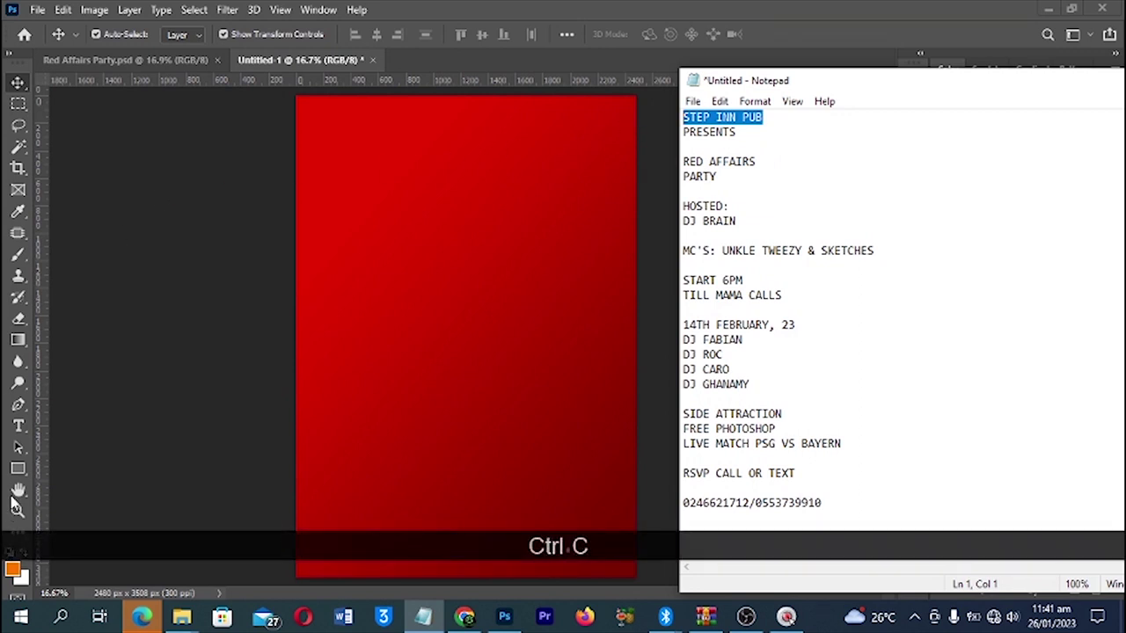
- Add a horizontal text layer near the top of the red page in Photoshop and paste STEP INN PUB into it
left_click(15, 431)
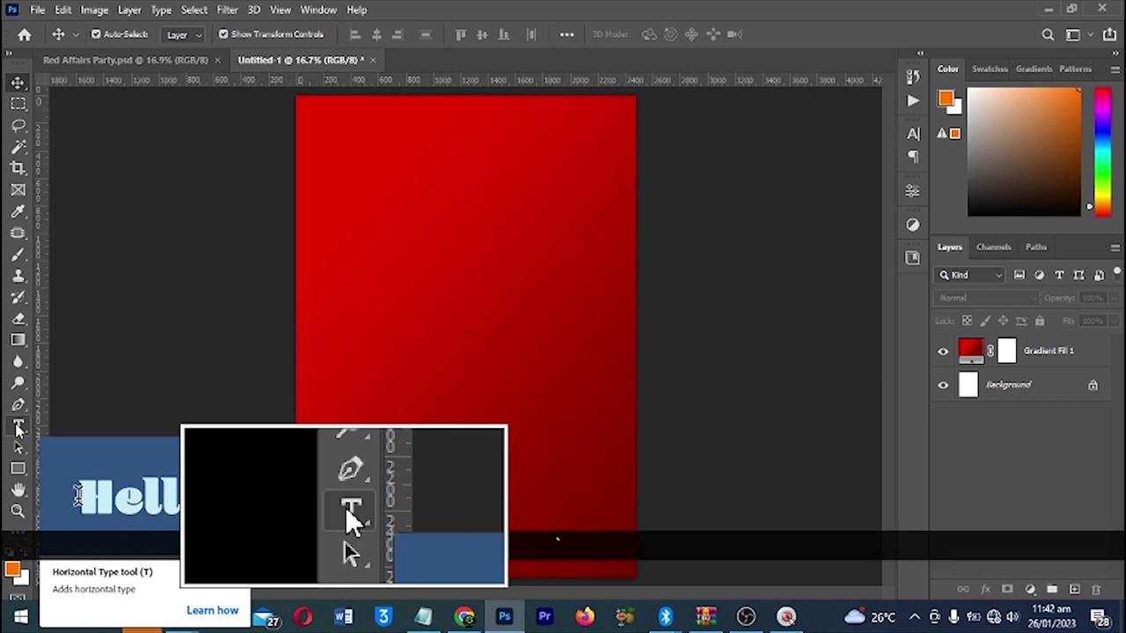
left_click(401, 130)
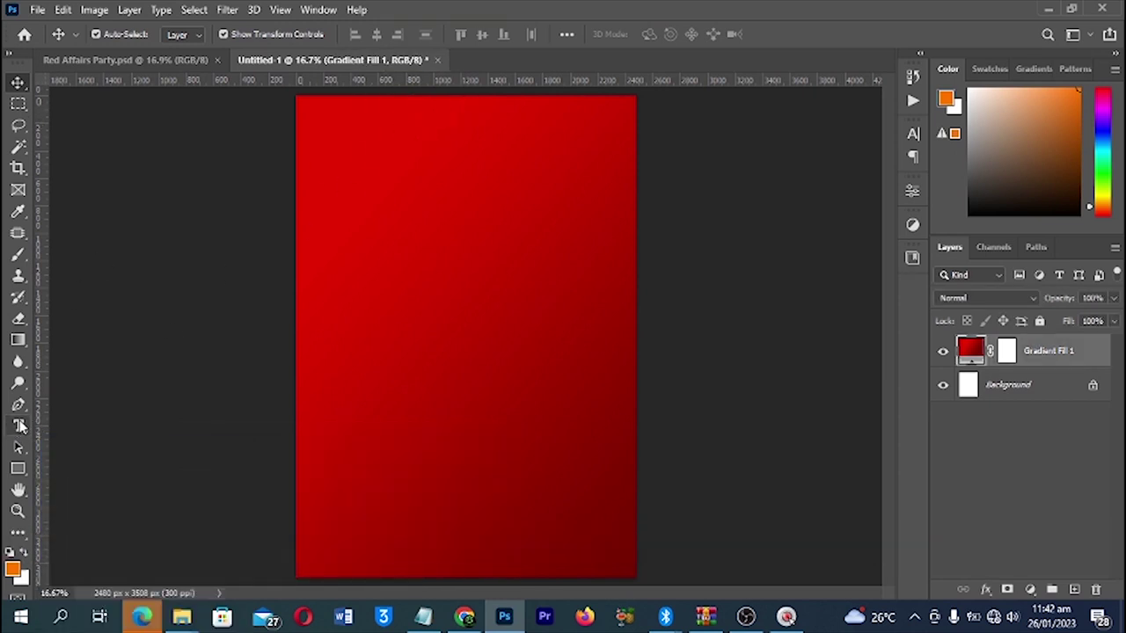
key("t")
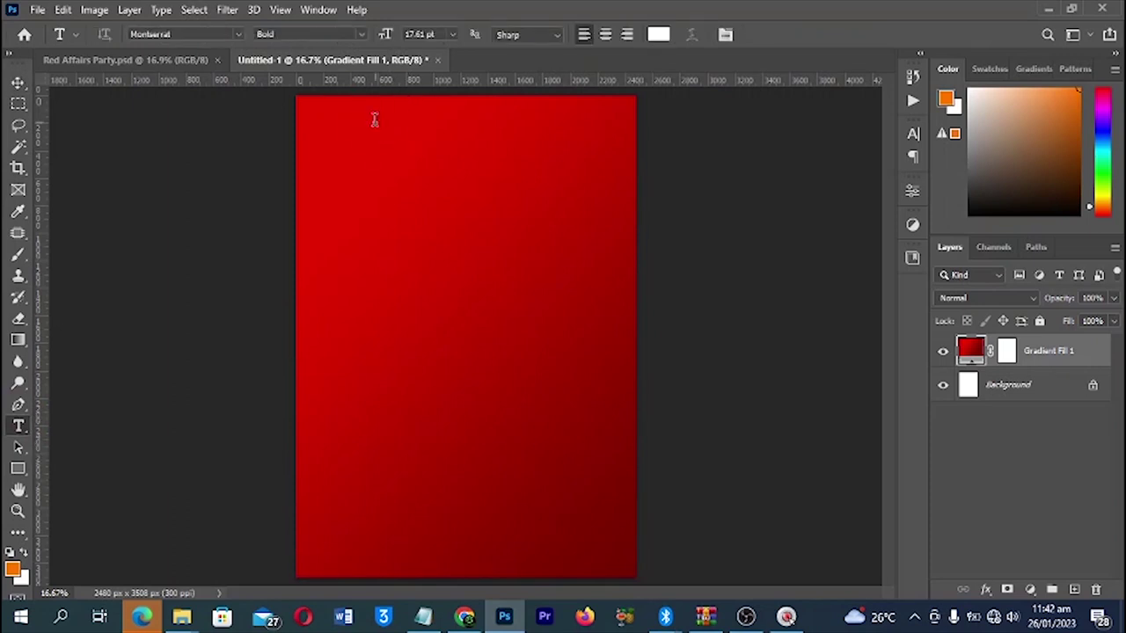
left_click(375, 120)
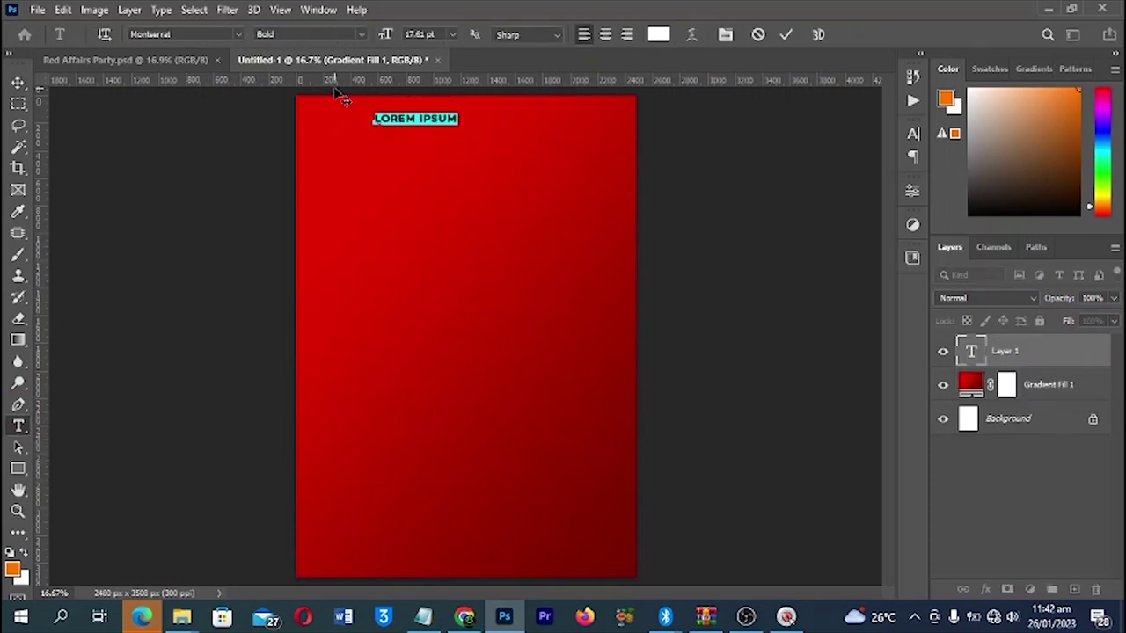
key("ctrl+v")
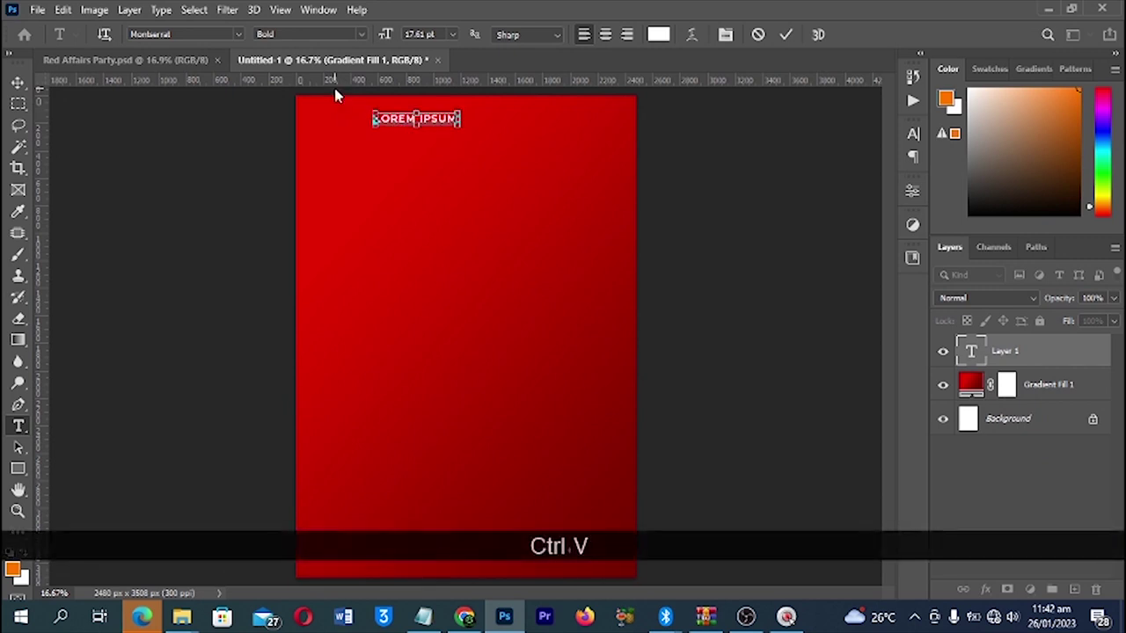
left_click(18, 82)
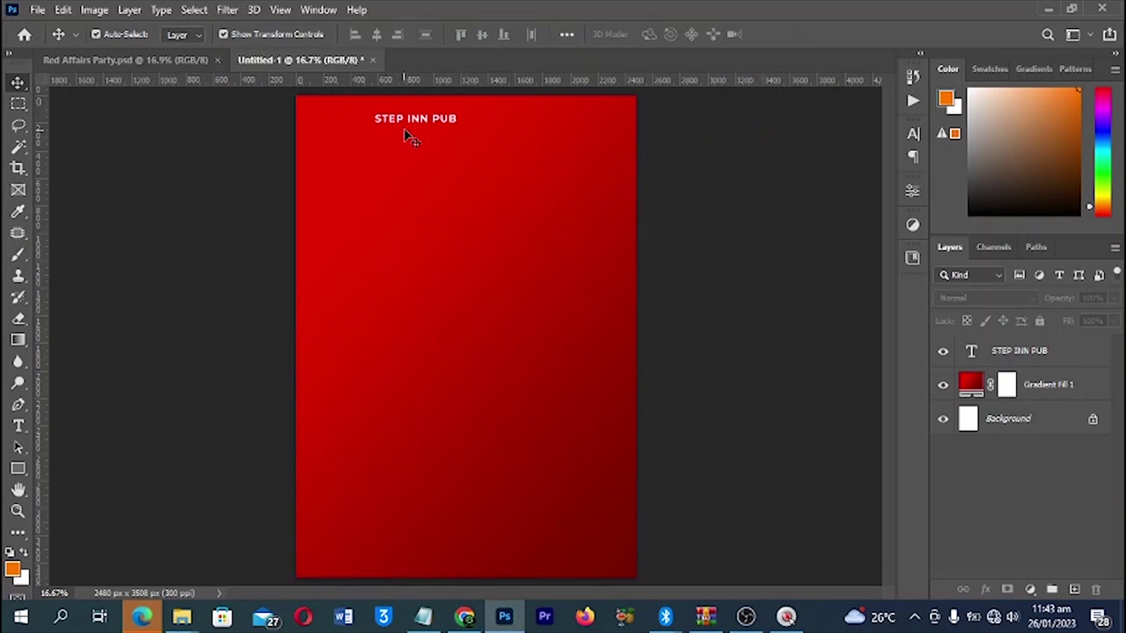
- Center the STEP INN PUB text horizontally near the page's top edge and scale it to about 119%
left_click_drag(422, 124, 517, 105)
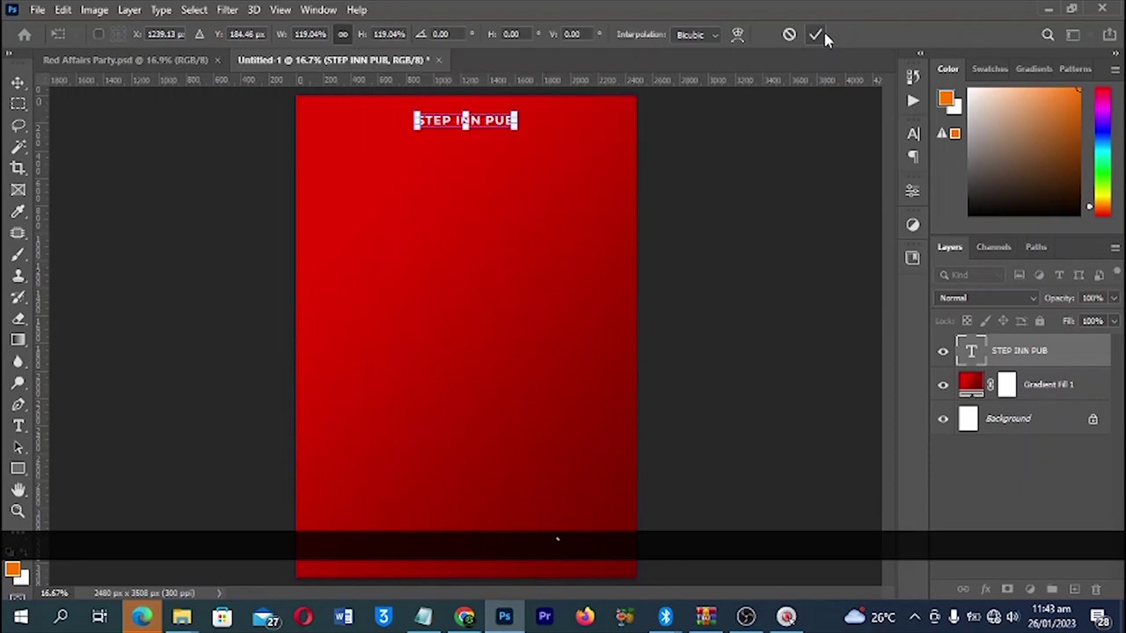
left_click(824, 35)
key("ctrl+t")
key("Return")
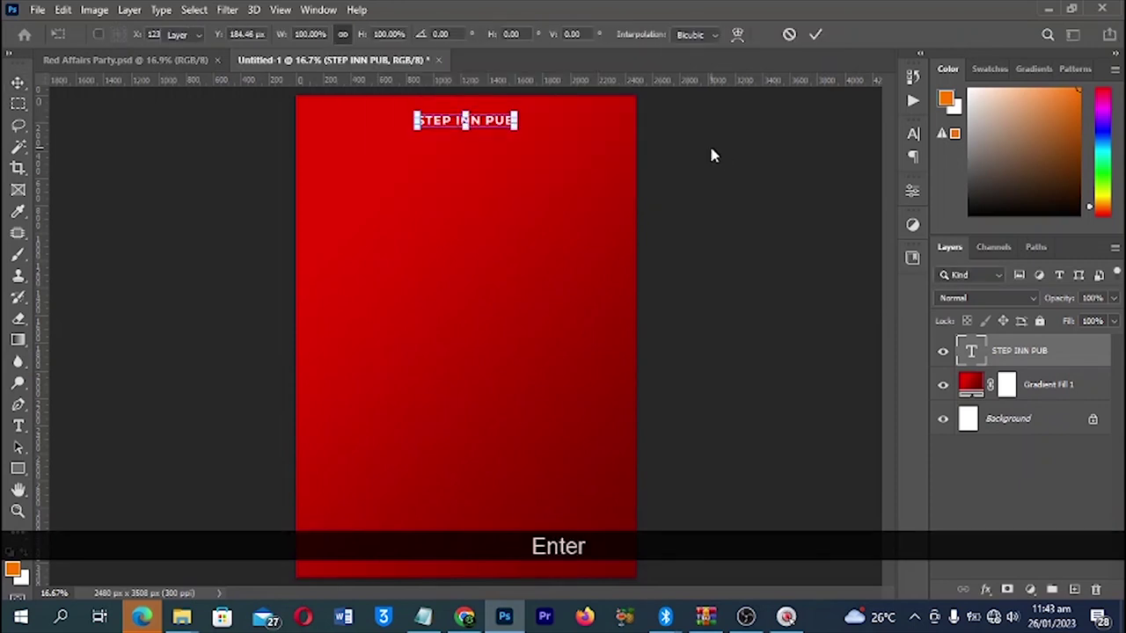
left_click(712, 151)
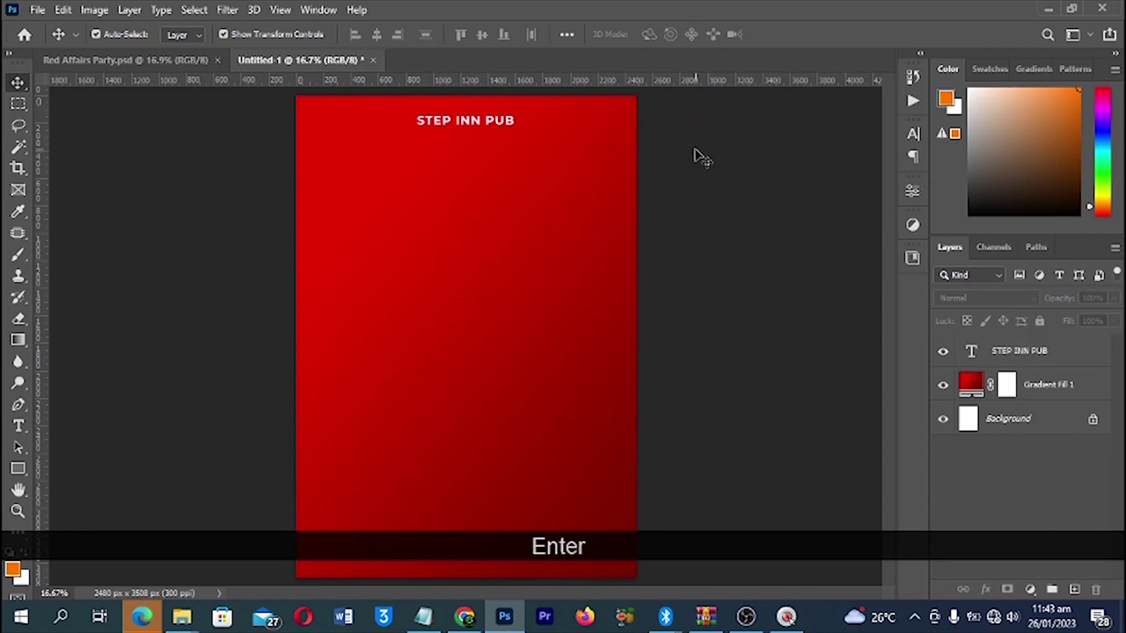
- Switch to the Notepad event text, copy the line PRESENTS, and return to the Photoshop flyer
left_click(423, 617)
left_click_drag(750, 137, 684, 132)
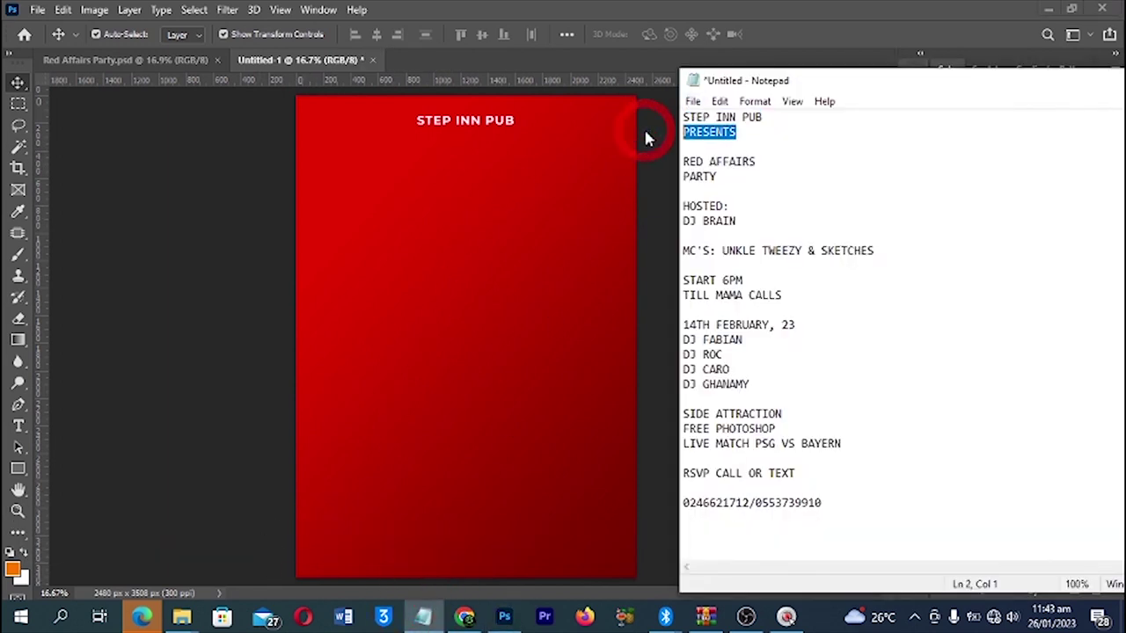
key("ctrl+c")
left_click(475, 124)
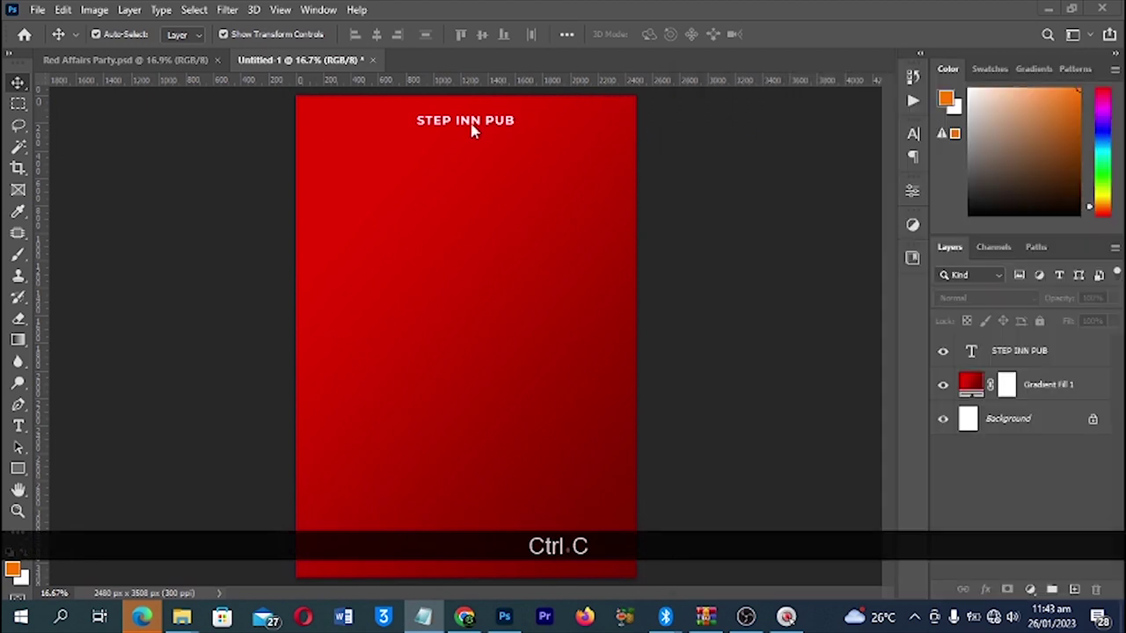
left_click(493, 128)
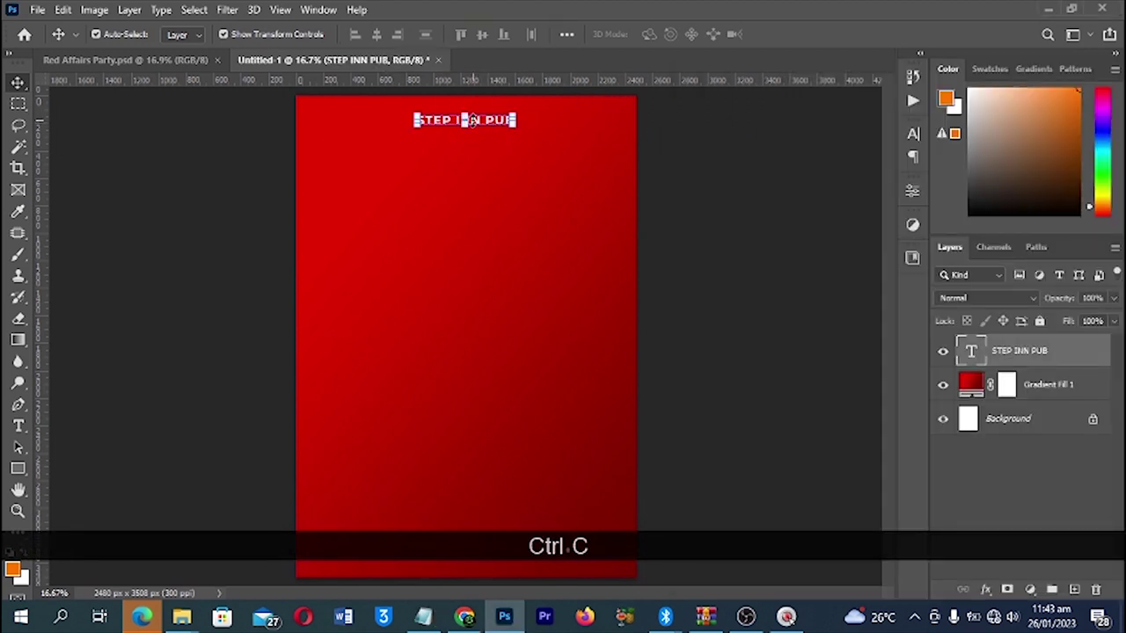
left_click_drag(490, 127, 490, 145)
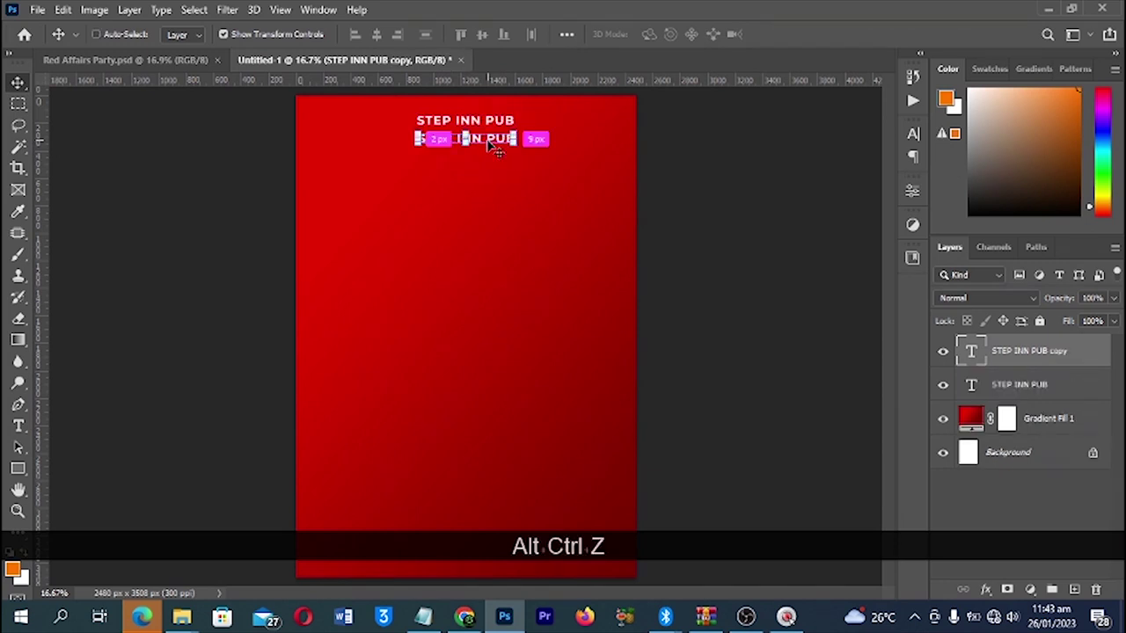
key("ctrl+alt+z")
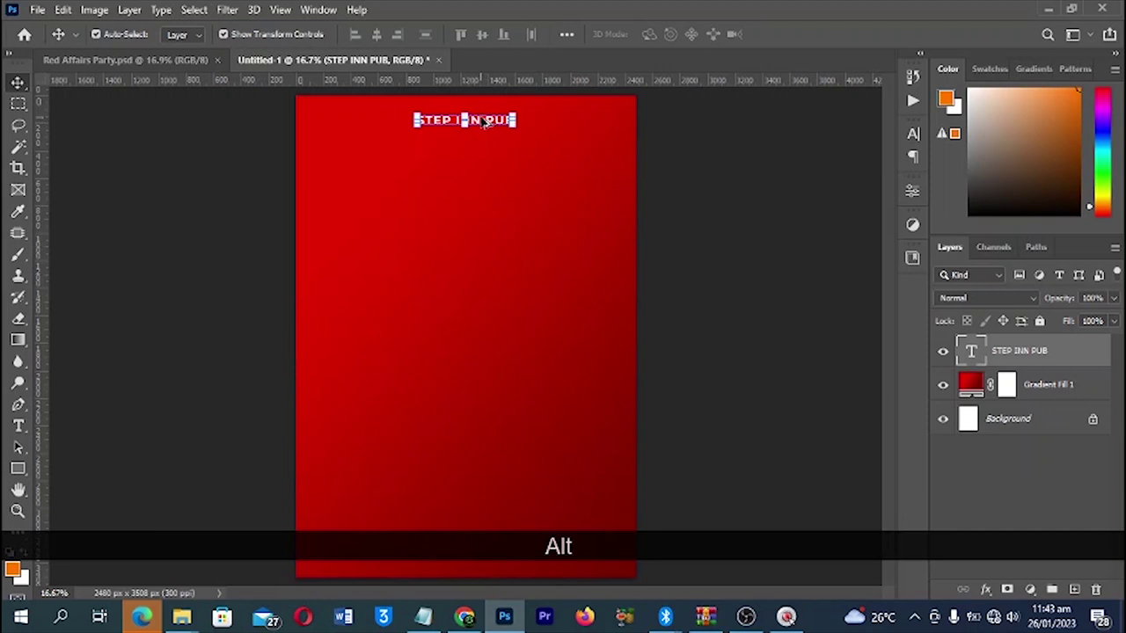
left_click_drag(491, 122, 484, 137)
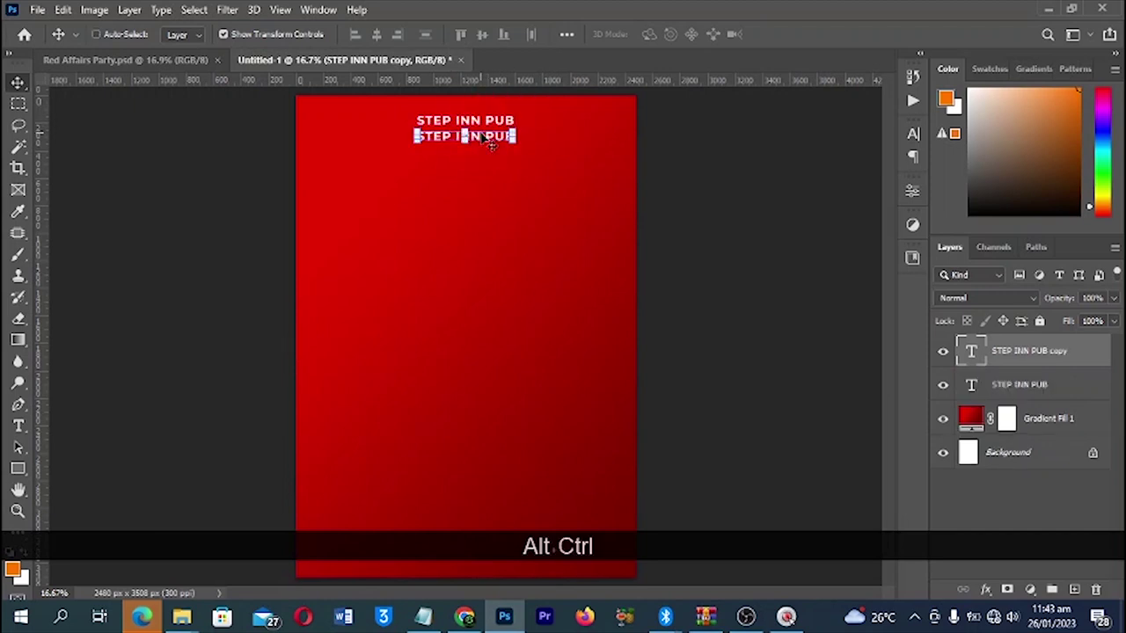
key("ctrl+alt+z")
- Duplicate the STEP INN PUB text layer and place the copy straight below the original line
scroll(483, 123, "up", 2)
scroll(483, 124, "up", 2)
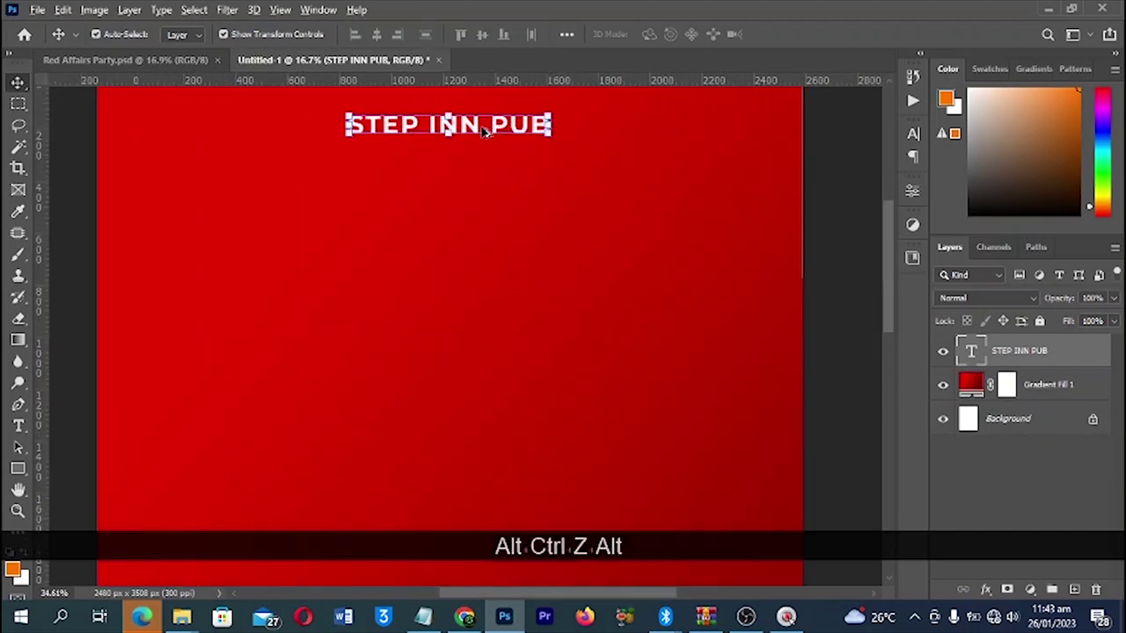
scroll(482, 130, "up", 2)
scroll(483, 134, "up", 3)
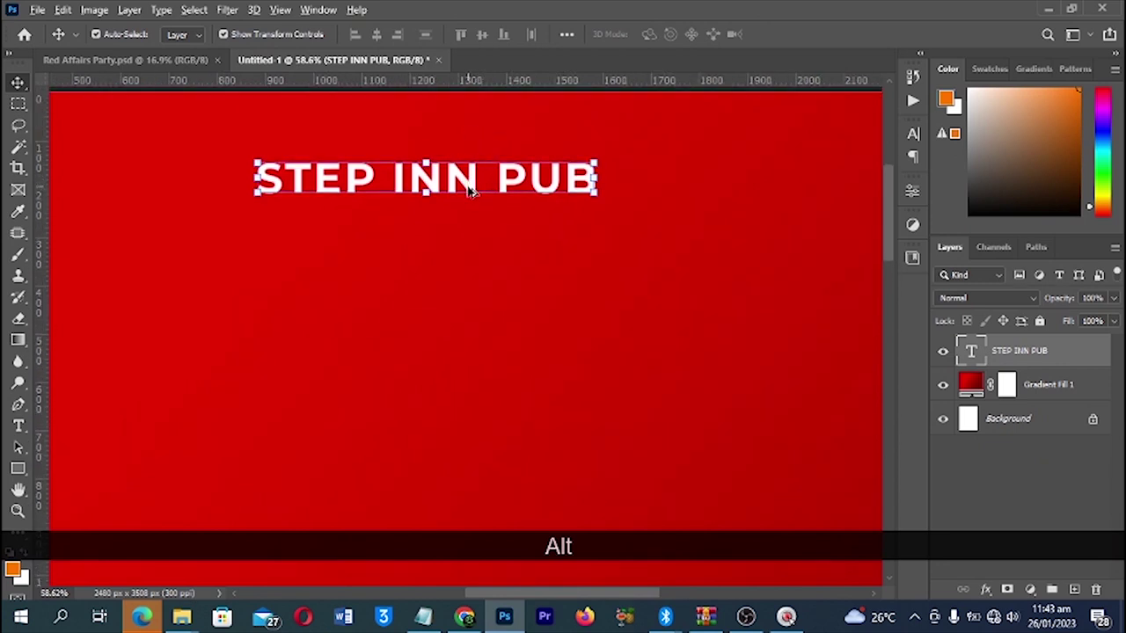
left_click_drag(469, 188, 472, 231)
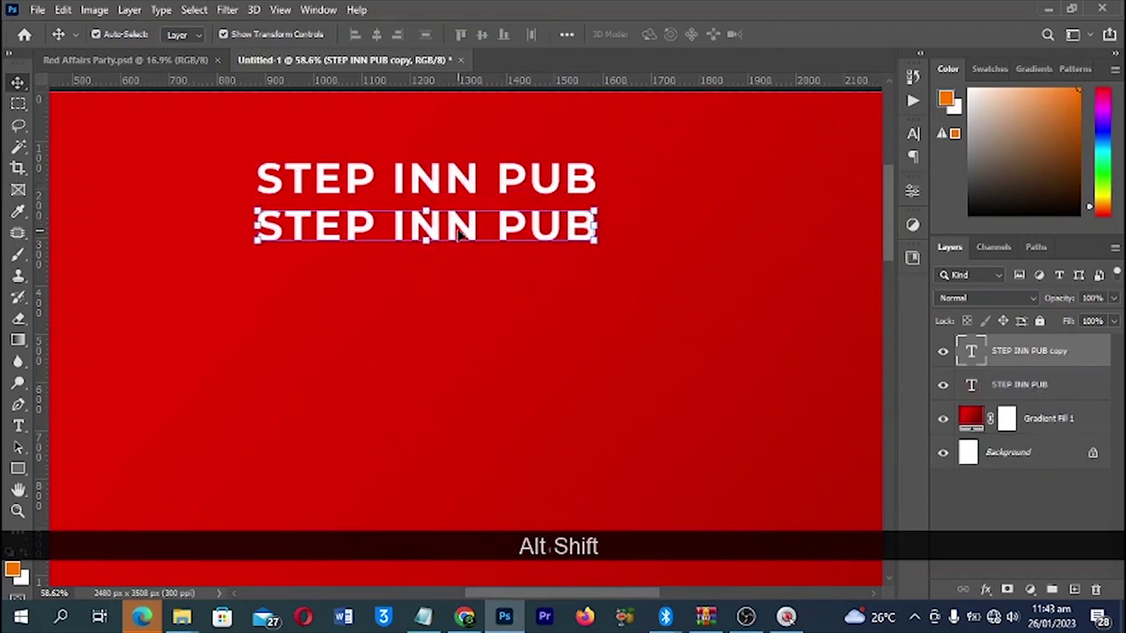
- Replace all the text in the lower STEP INN PUB copy with the copied word PRESENTS
key("t")
left_click(458, 220)
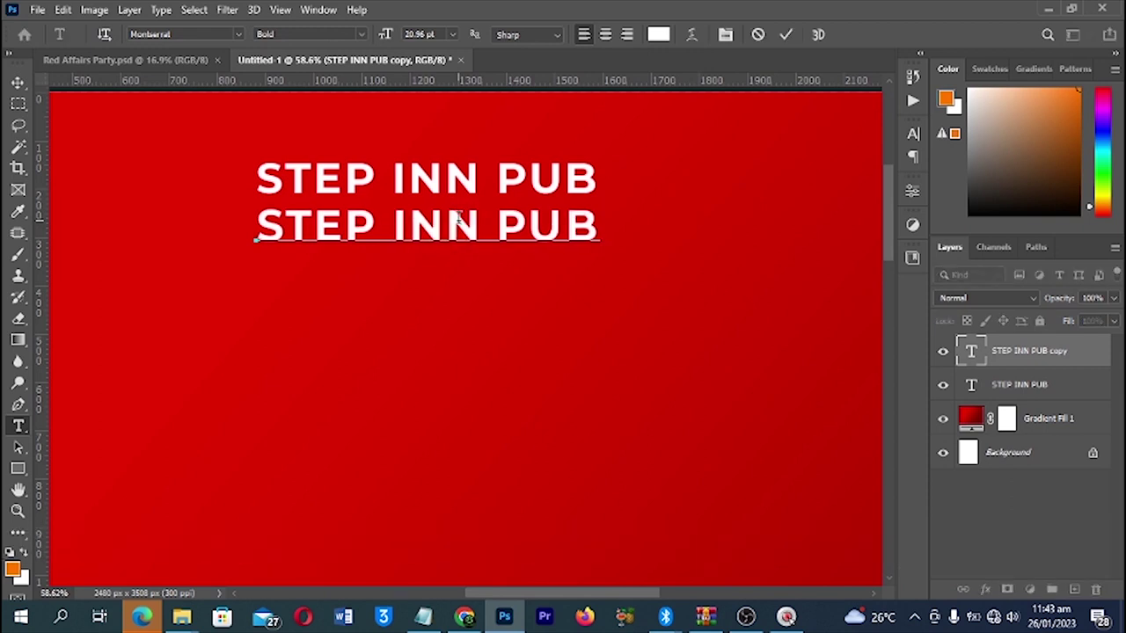
key("ctrl+v")
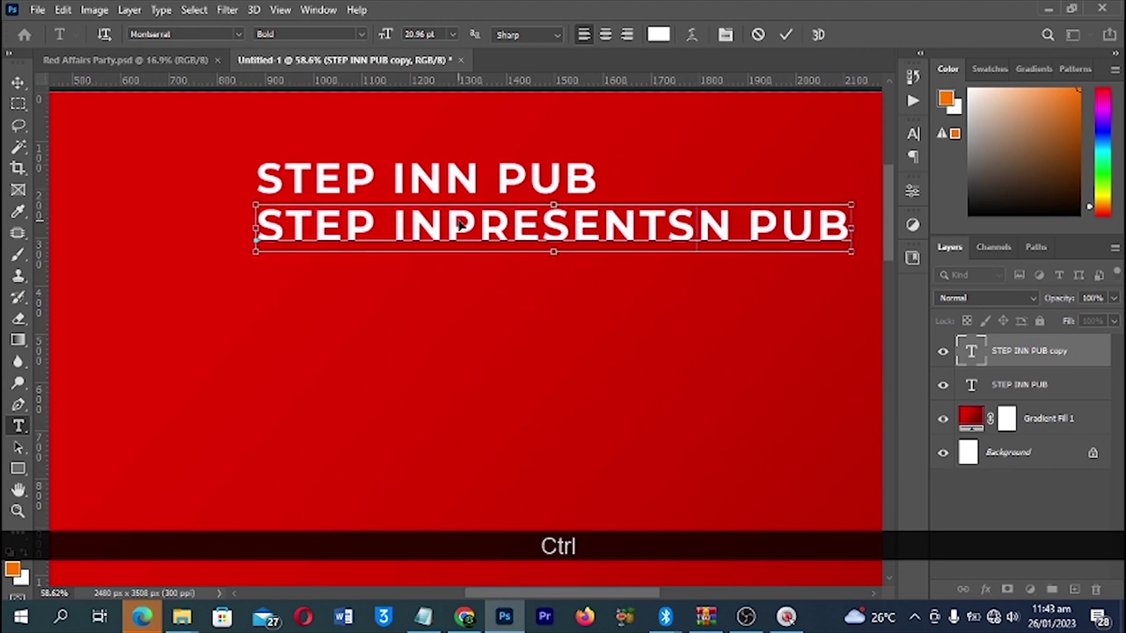
key("ctrl+a")
key("ctrl+v")
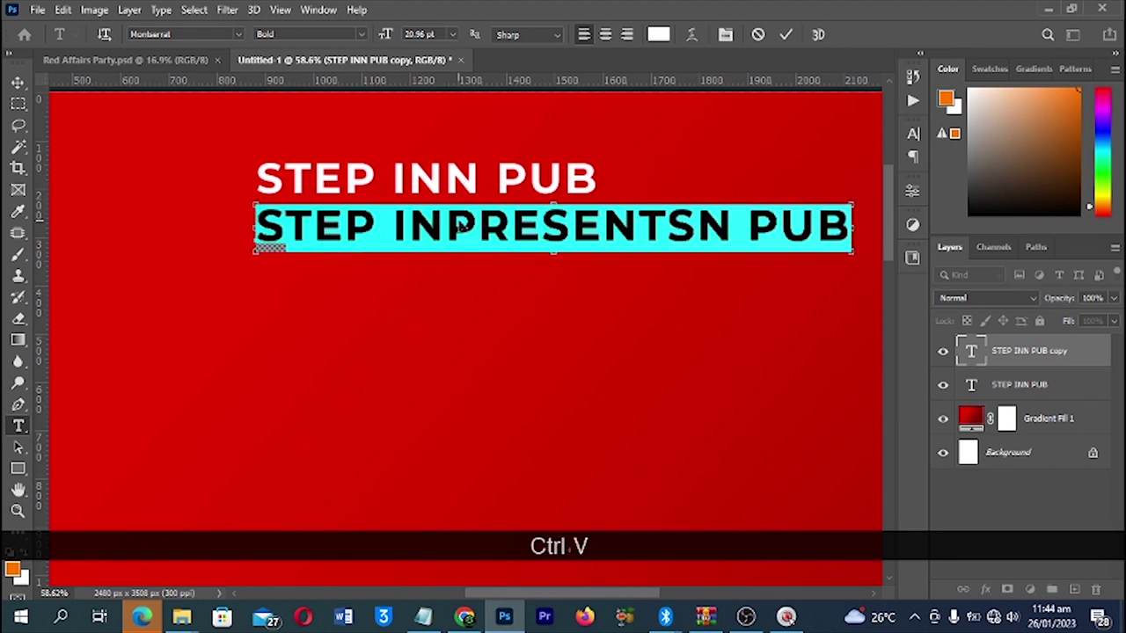
key("Return")
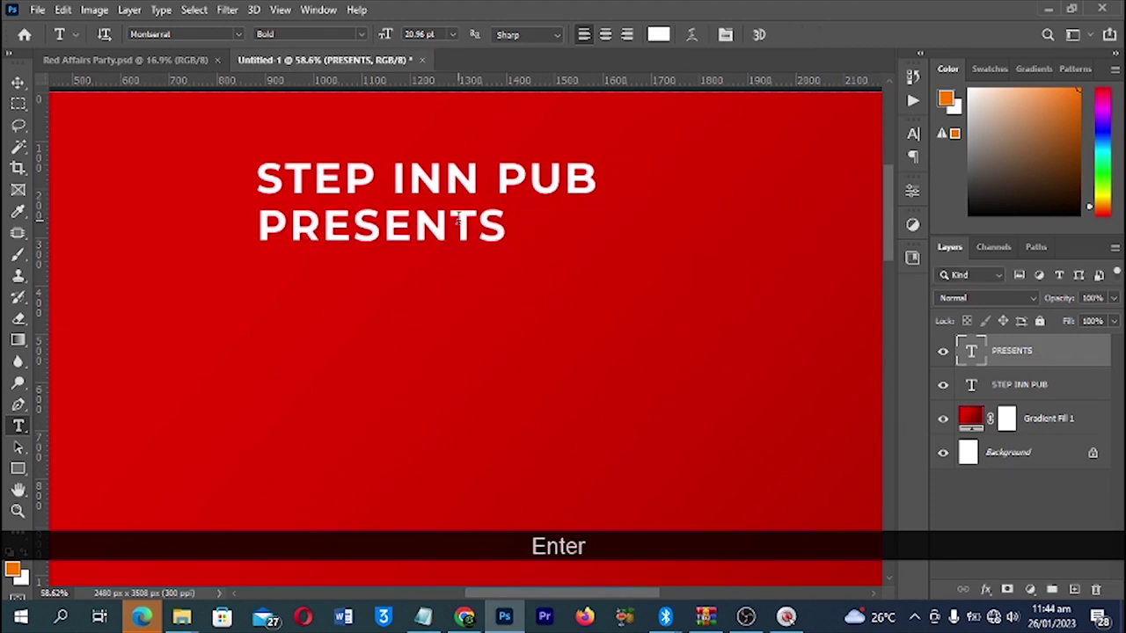
- Scale the PRESENTS text down around its center to about 75%
left_click(17, 81)
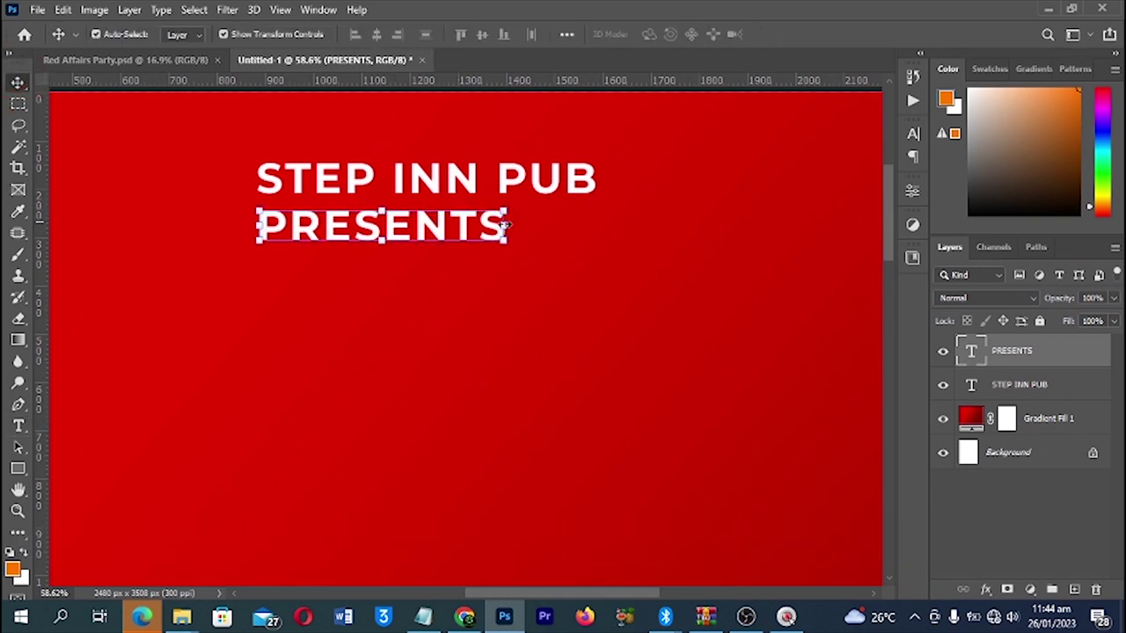
key("alt")
left_click_drag(504, 209, 479, 211)
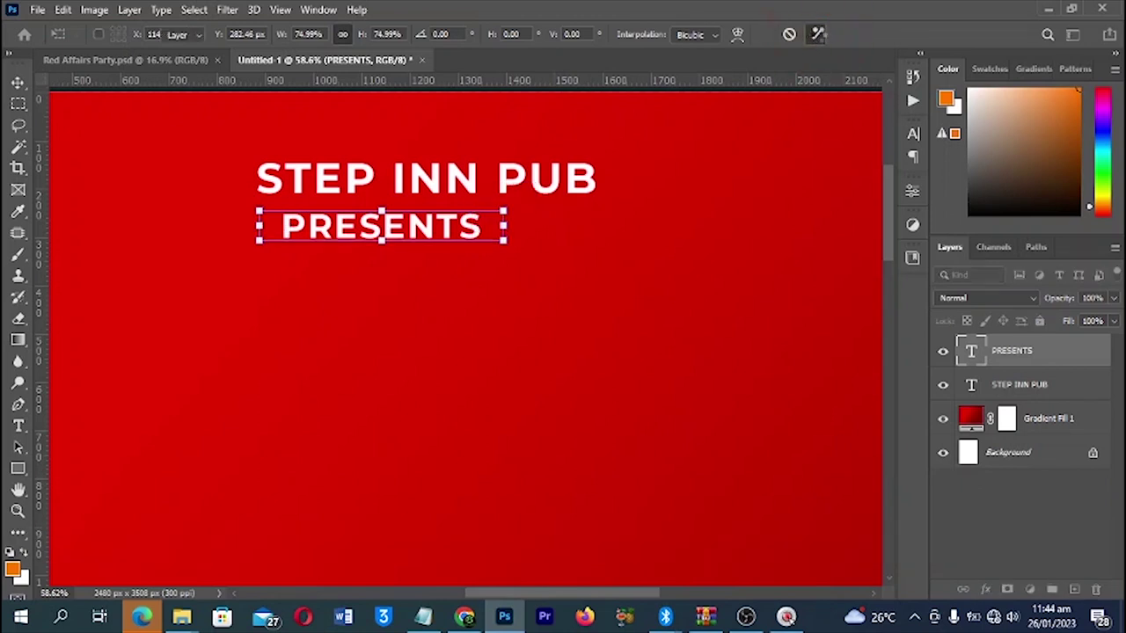
key("Return")
- Scale the STEP INN PUB text up around its center to about 114%
left_click(544, 176)
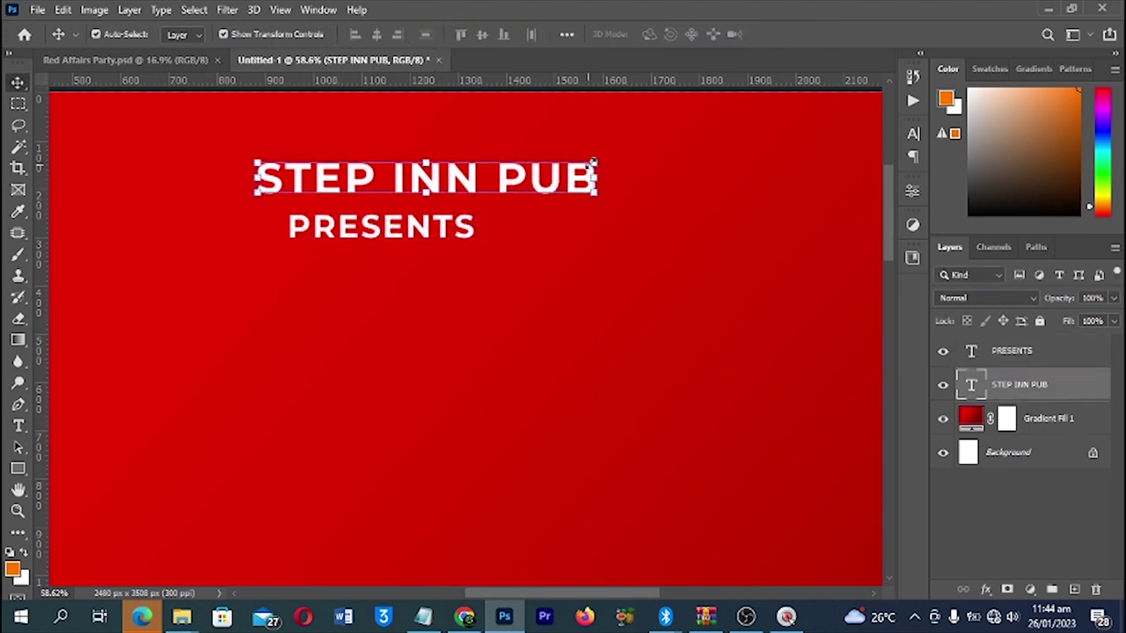
key("ctrl+t")
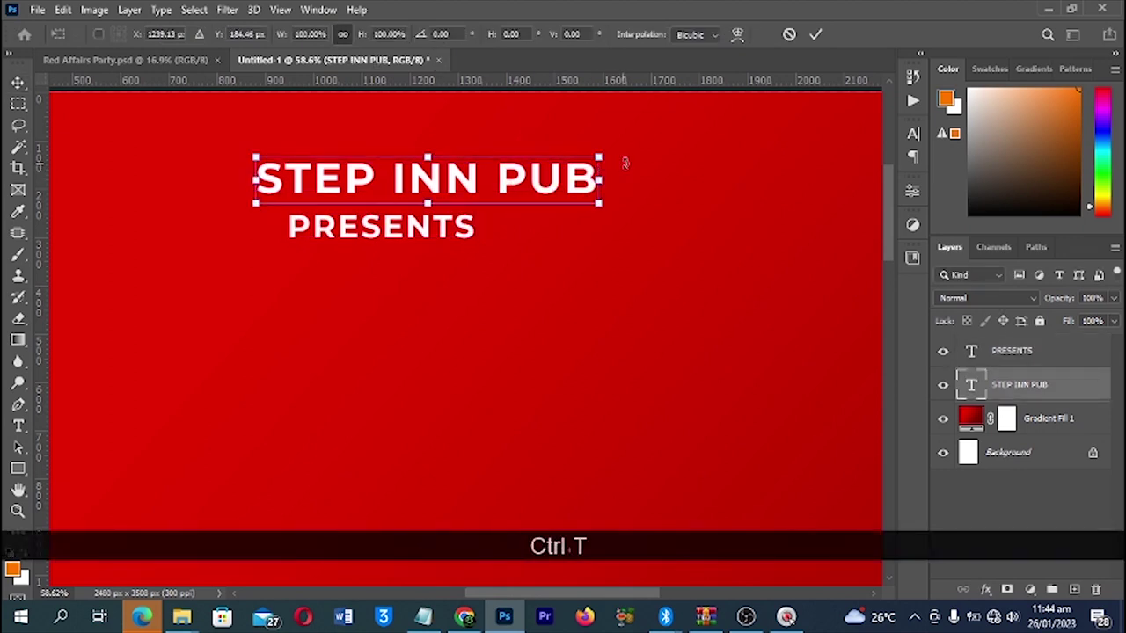
left_click_drag(601, 157, 628, 150)
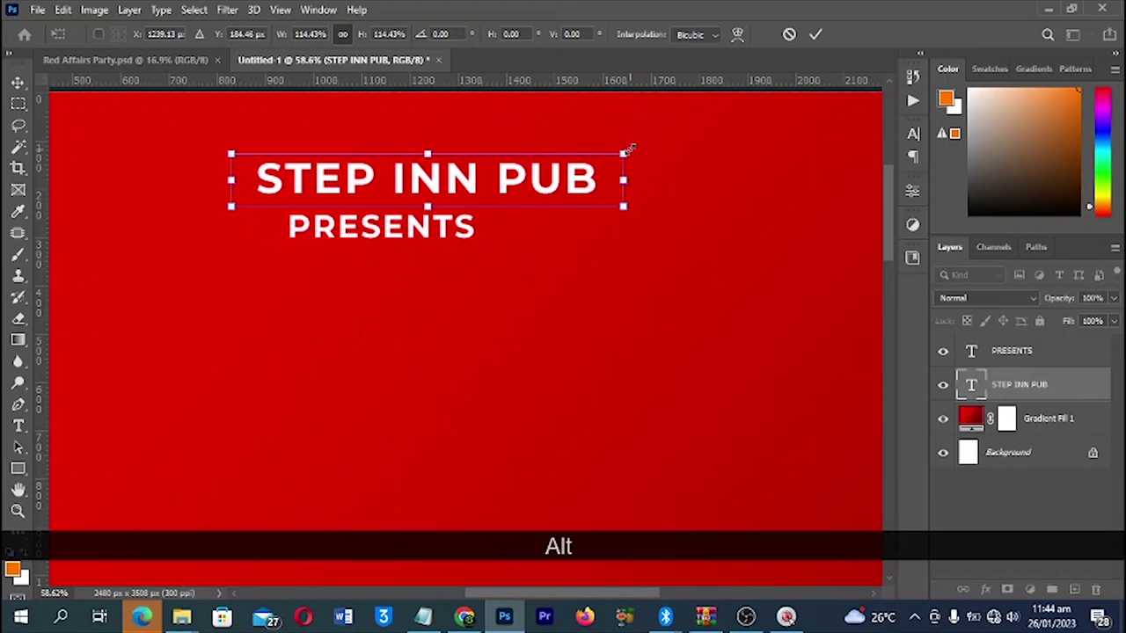
key("Return")
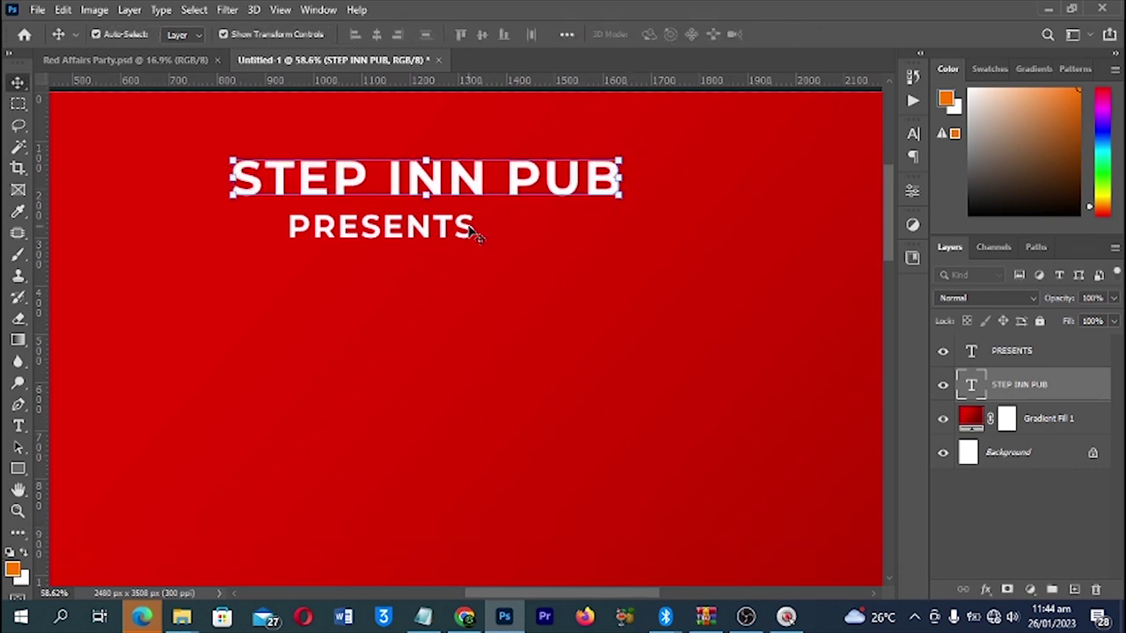
- Center both the STEP INN PUB and PRESENTS text layers horizontally on the whole canvas, then clear the selection
key("ctrl+0")
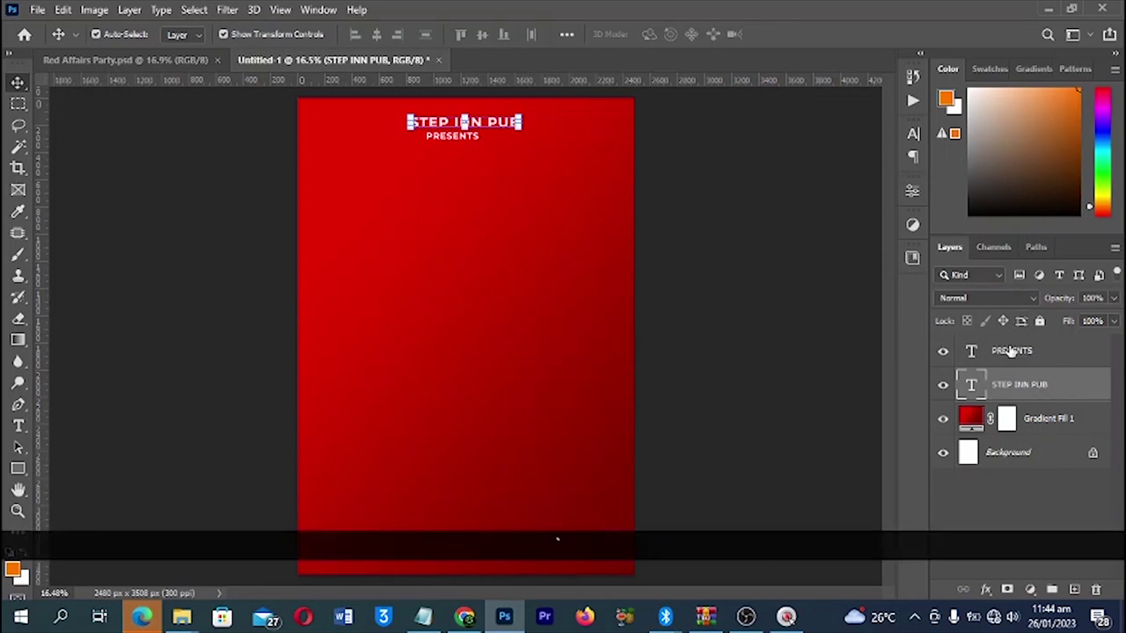
key("shift")
left_click(1023, 351, "shift")
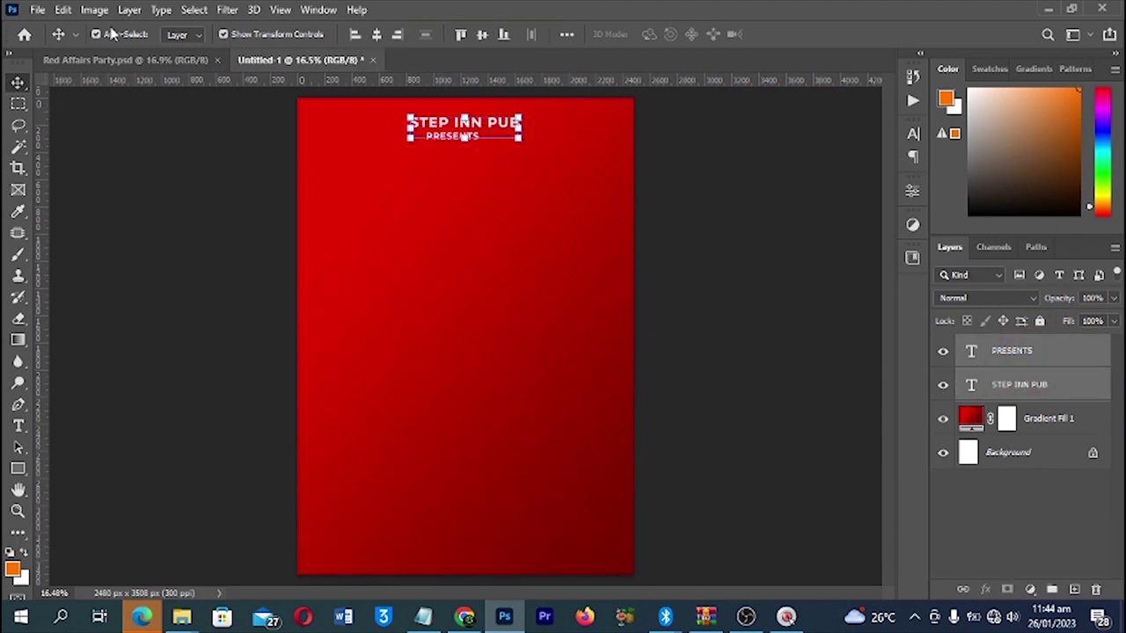
left_click(194, 9)
key("Escape")
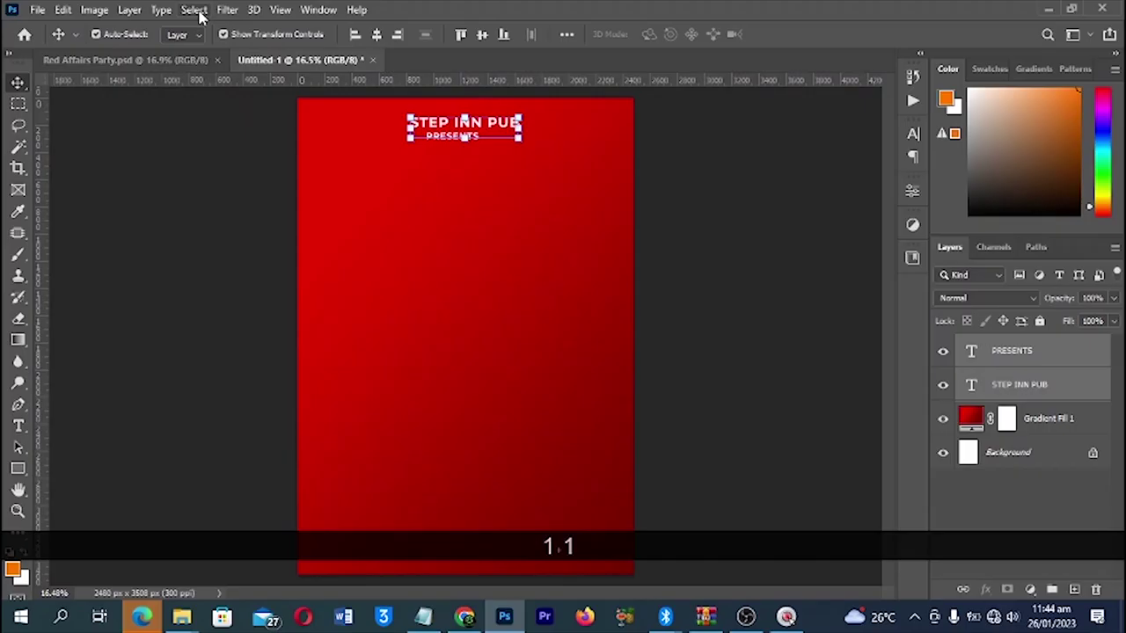
left_click(196, 11)
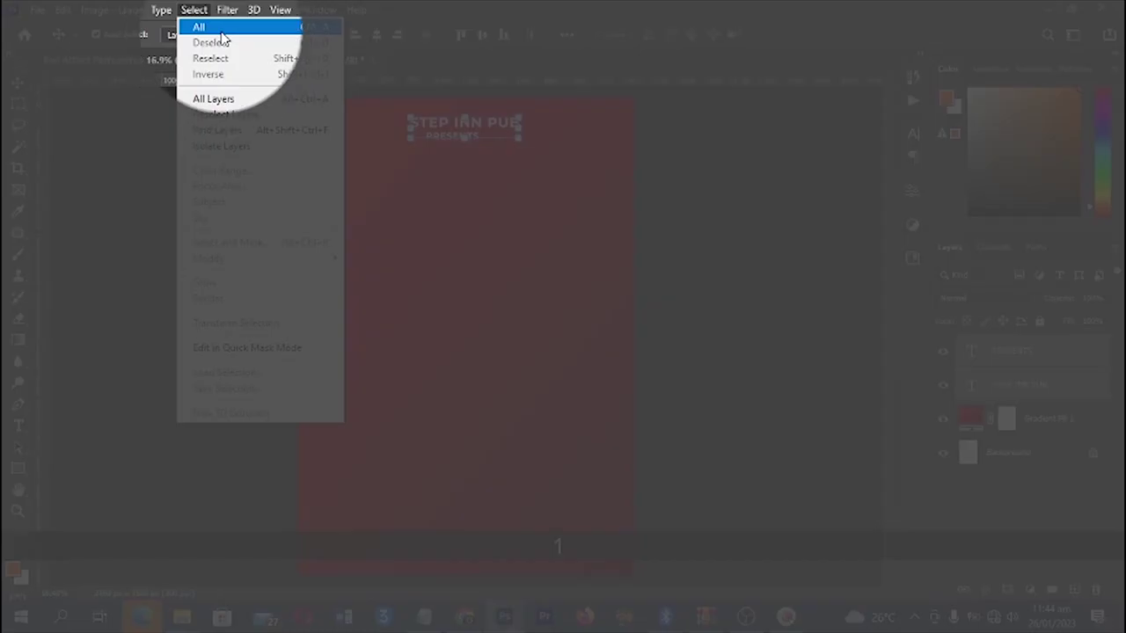
left_click(220, 32)
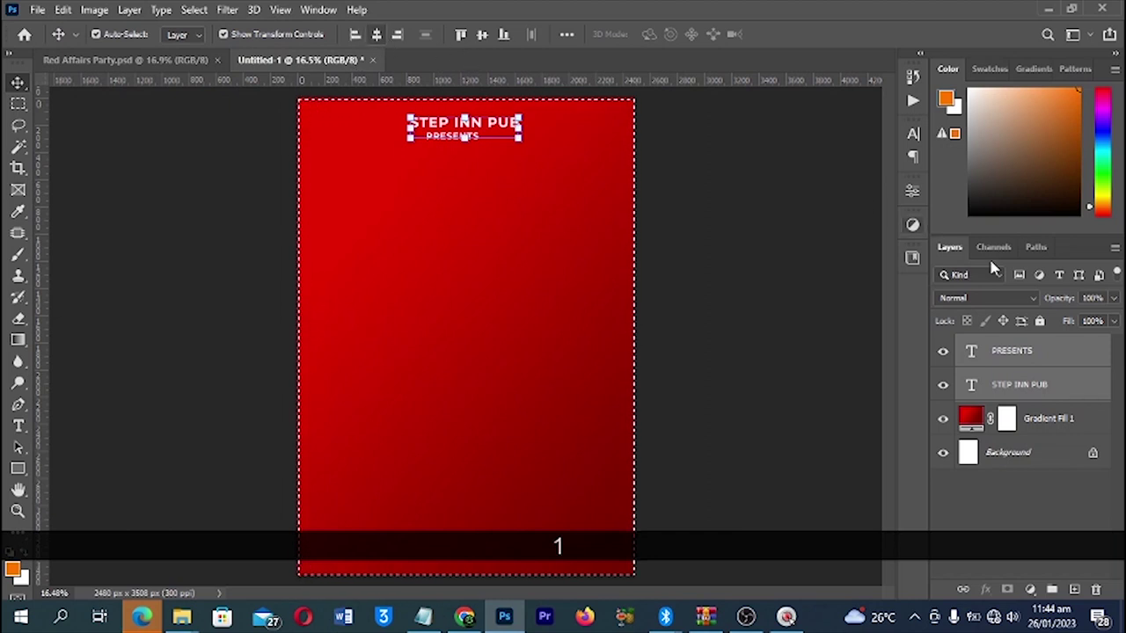
left_click(376, 34)
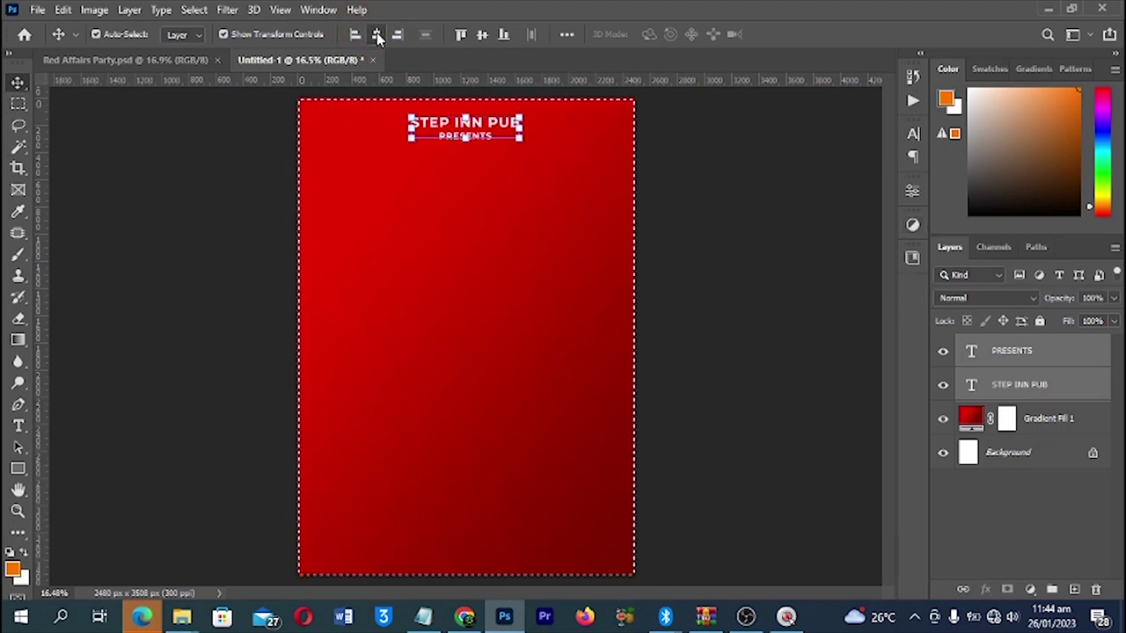
left_click(194, 11)
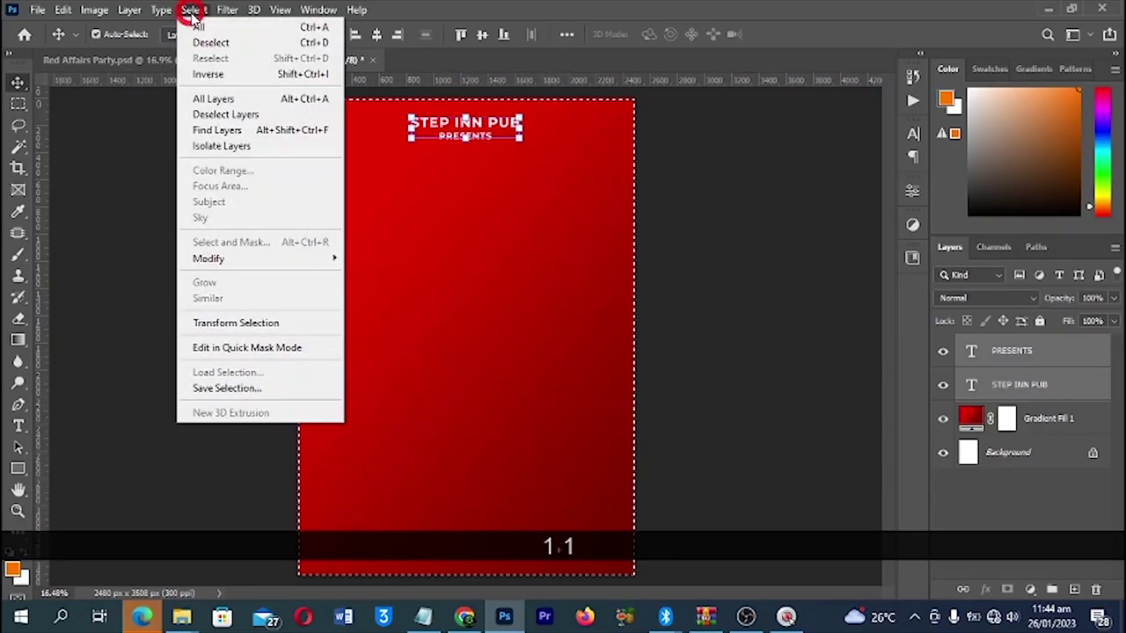
left_click(211, 42)
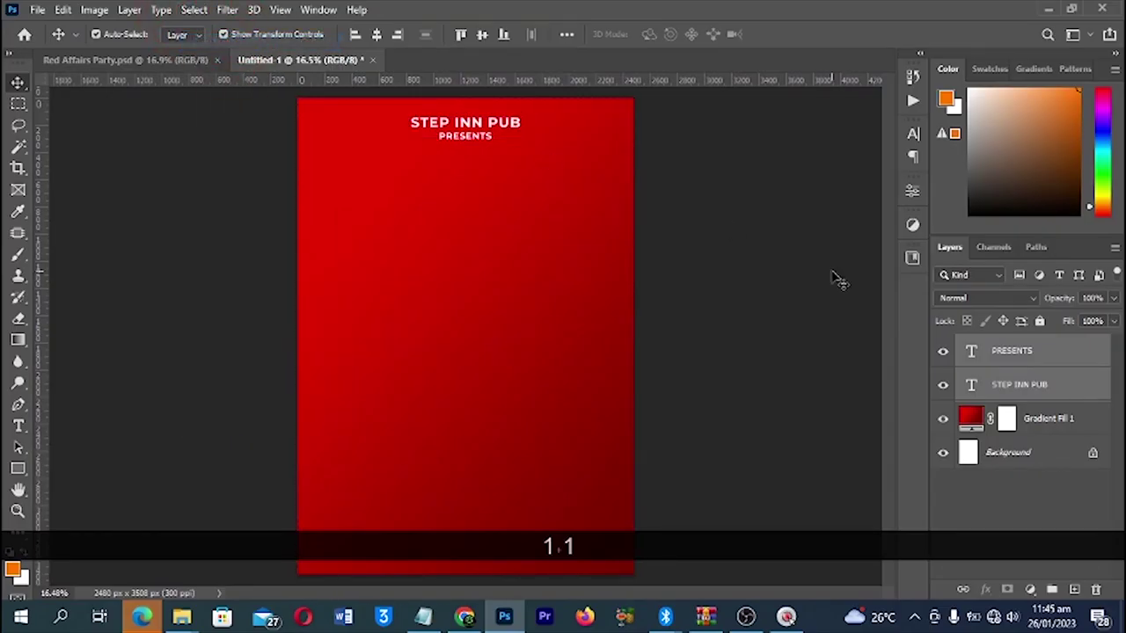
double_click(473, 139)
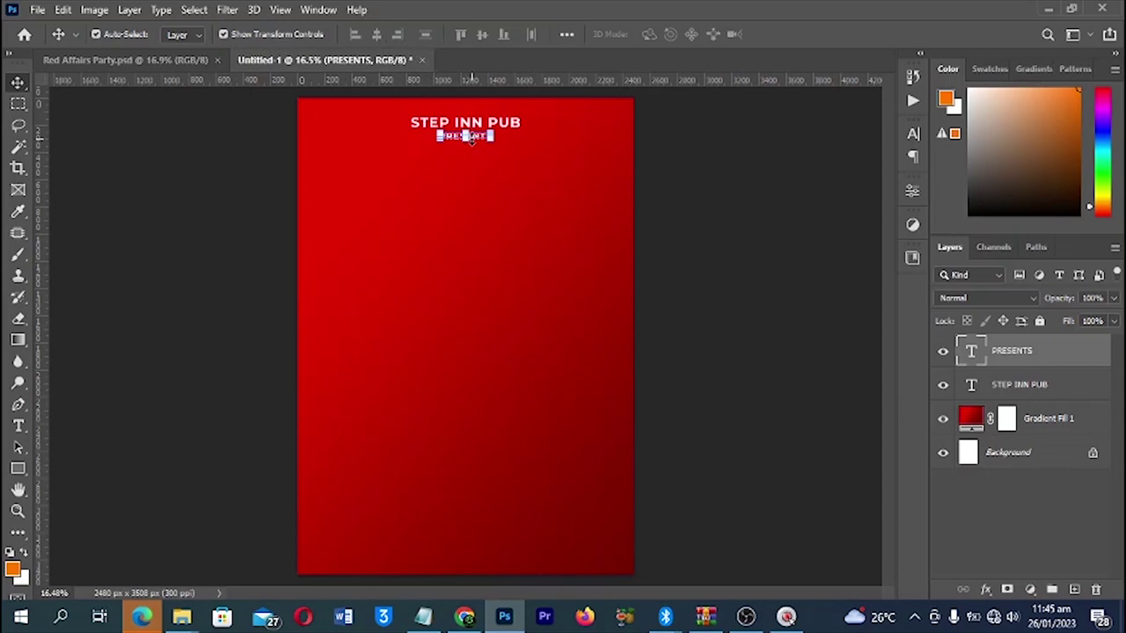
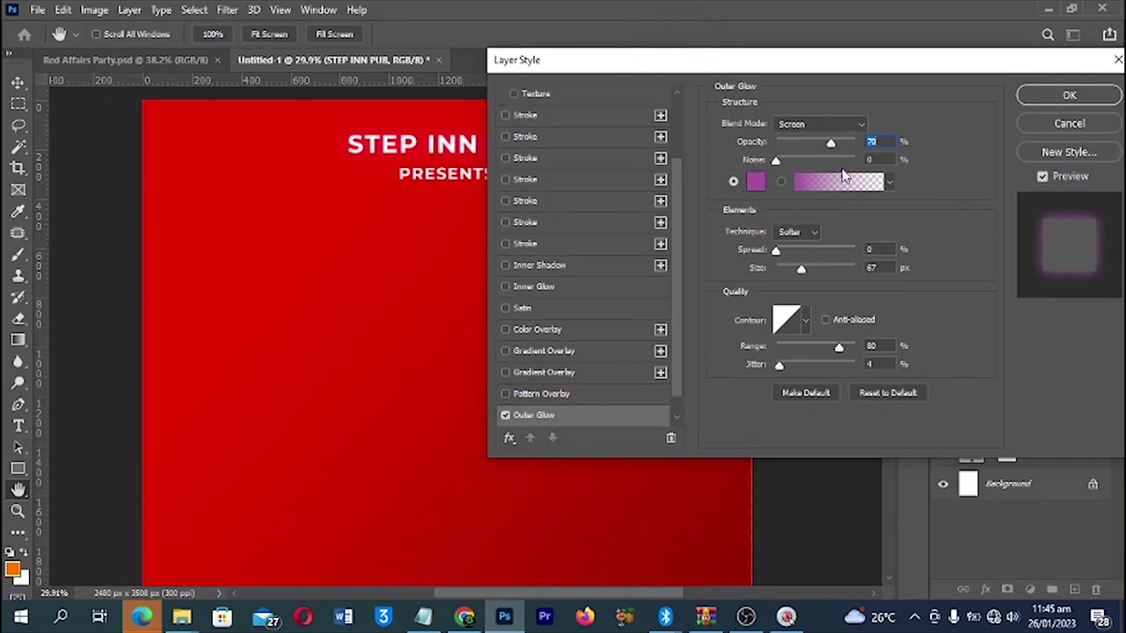
- Set the blend mode of the STEP INN PUB layer's outer glow to Normal and its opacity to 100%
left_click(811, 128)
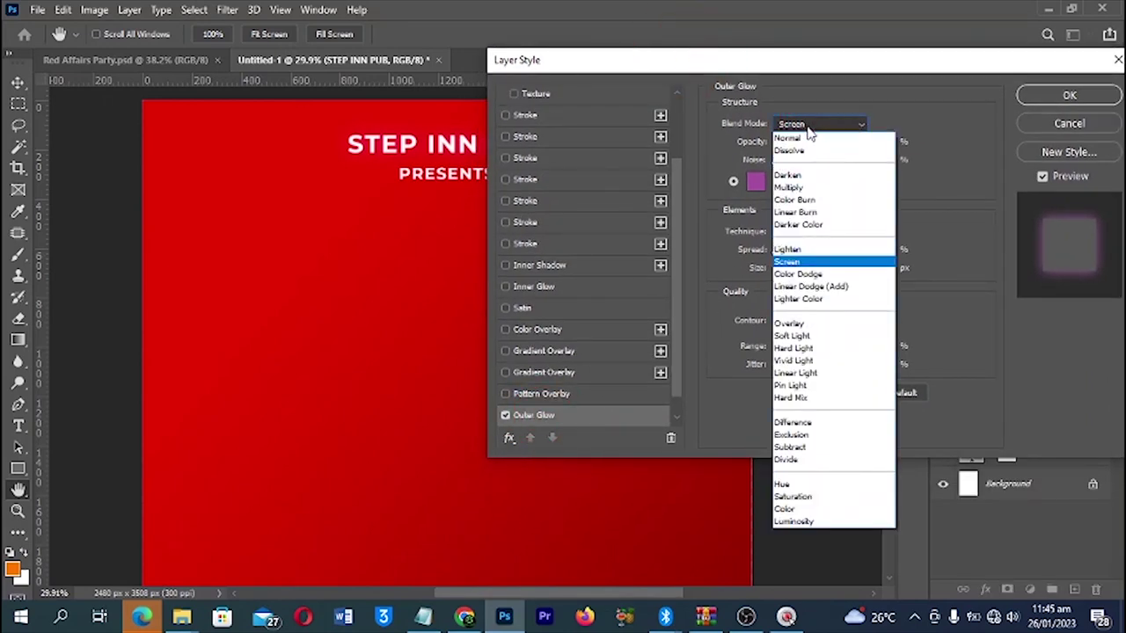
left_click(794, 139)
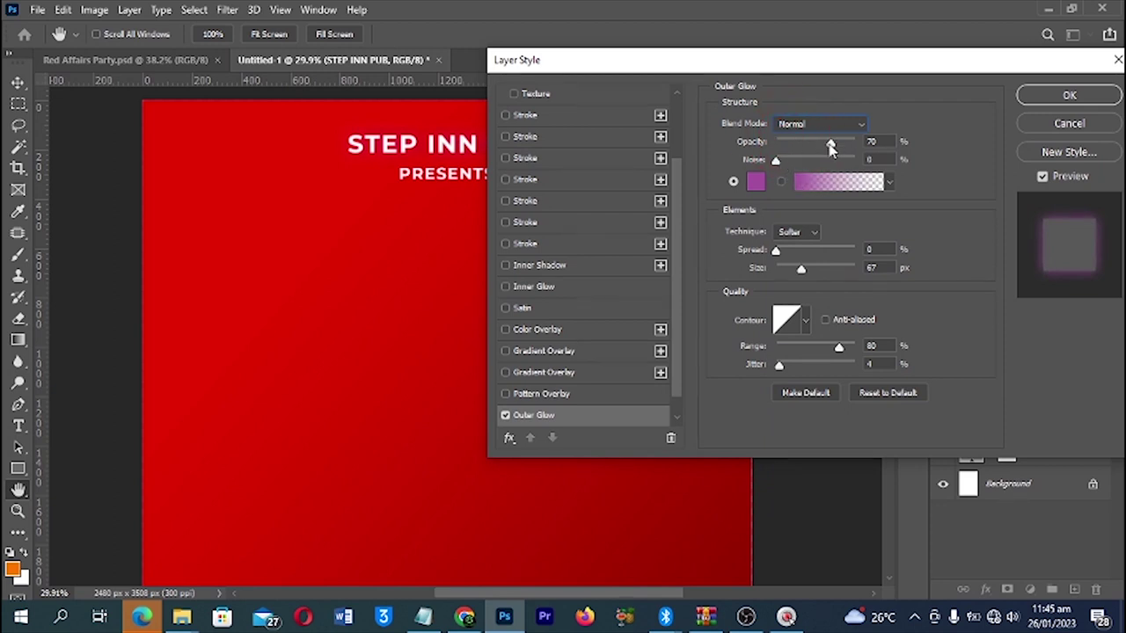
left_click_drag(831, 146, 921, 149)
- Change the color of the STEP INN PUB layer's outer glow to the magenta hex value B20078
left_click(756, 183)
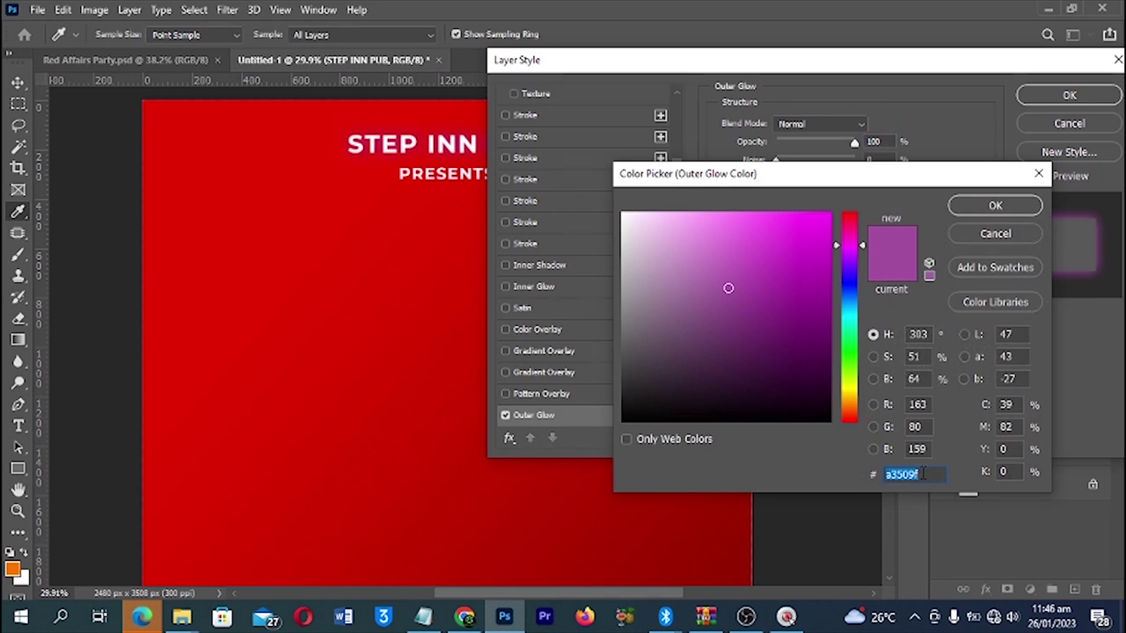
type("B200")
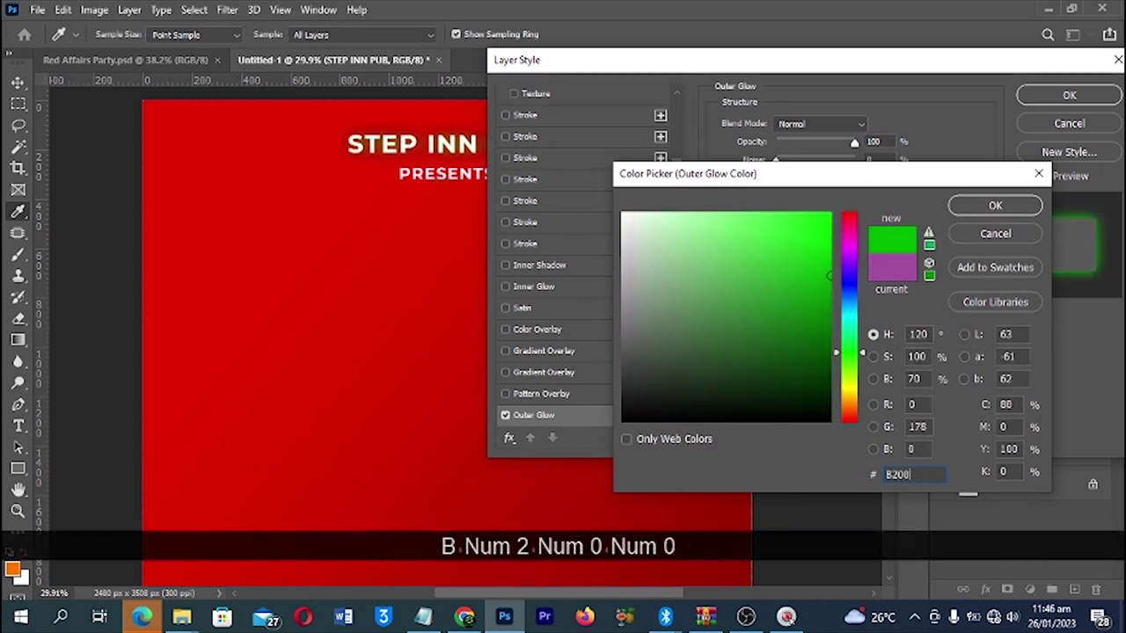
type("78")
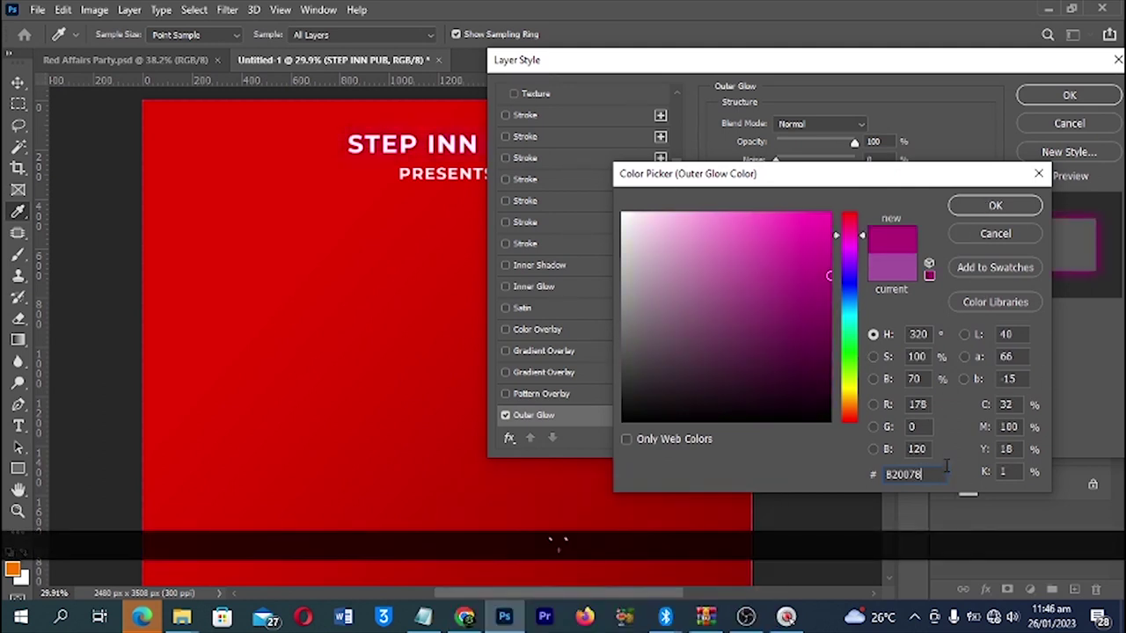
left_click(995, 204)
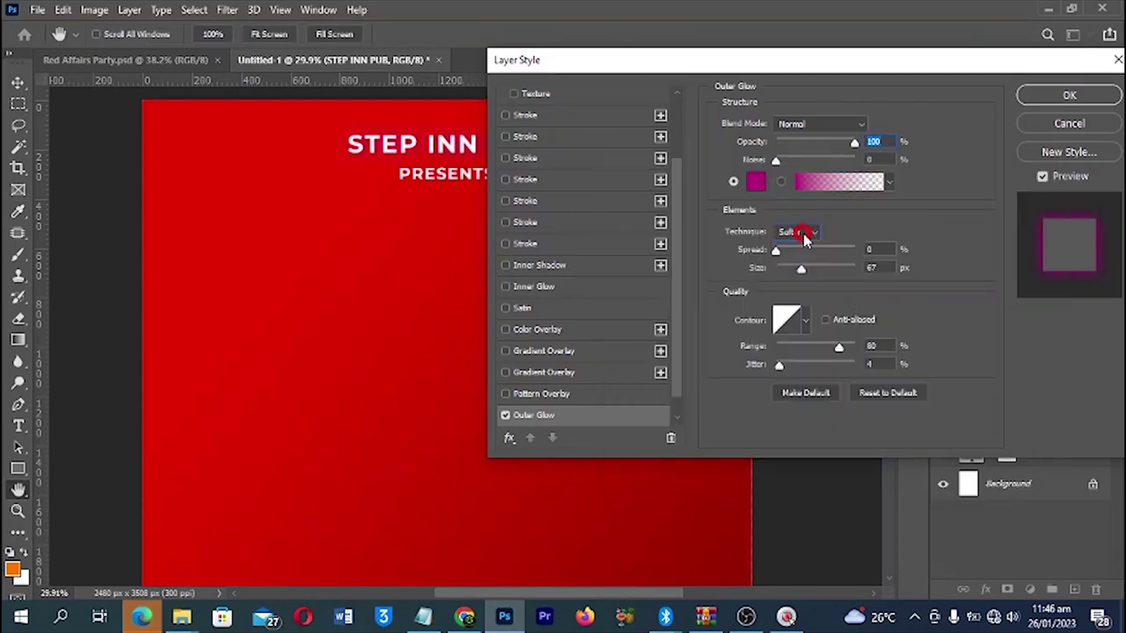
- Set the STEP INN PUB outer glow to the Softer technique with 16% spread and 29 px size, and apply the style
left_click(804, 238)
left_click(800, 234)
left_click(776, 251)
type("16")
key("Tab")
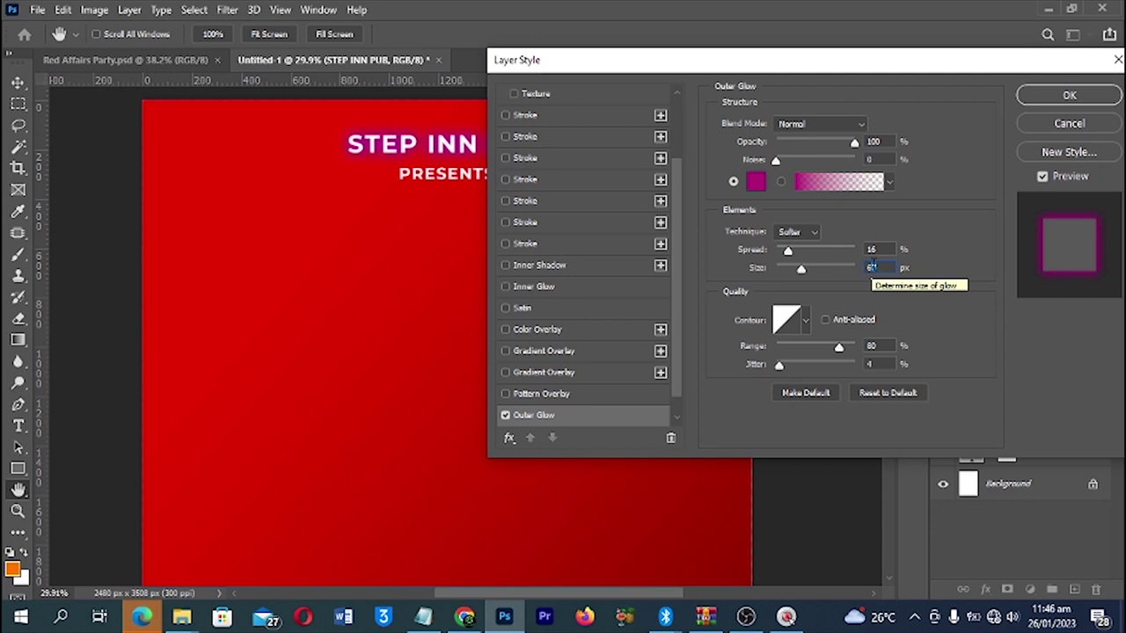
left_click(831, 267)
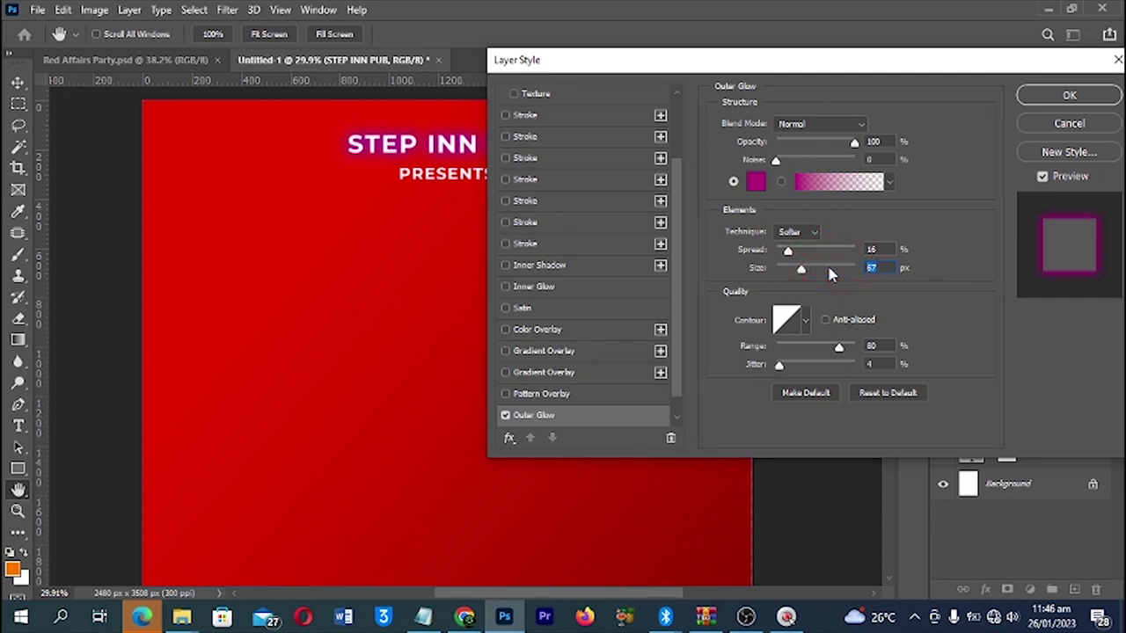
type("29")
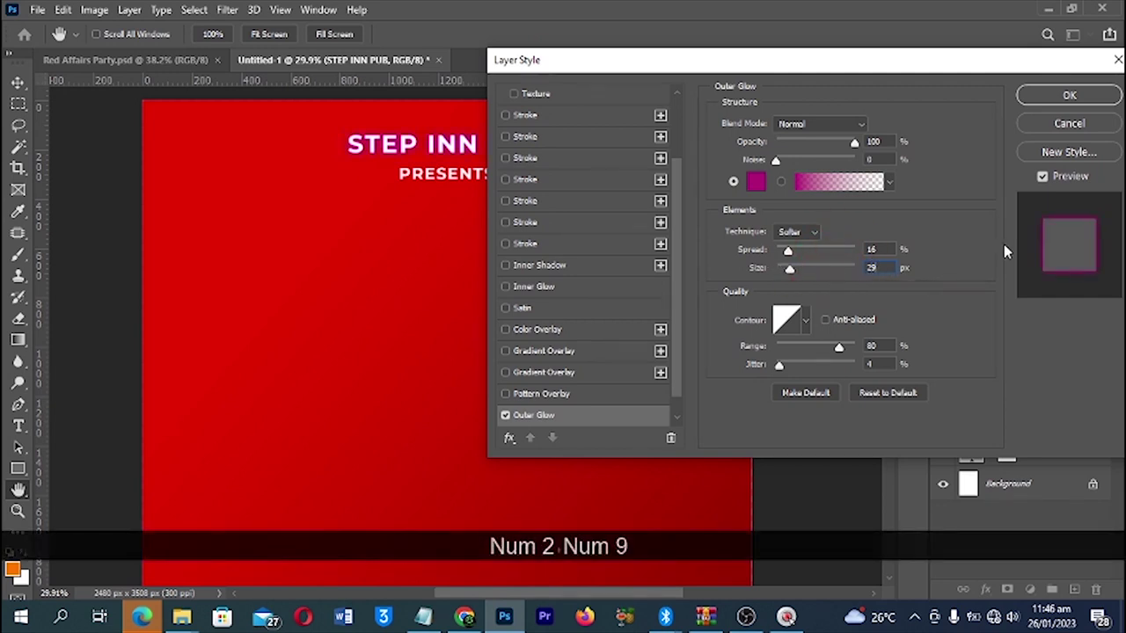
left_click(1071, 95)
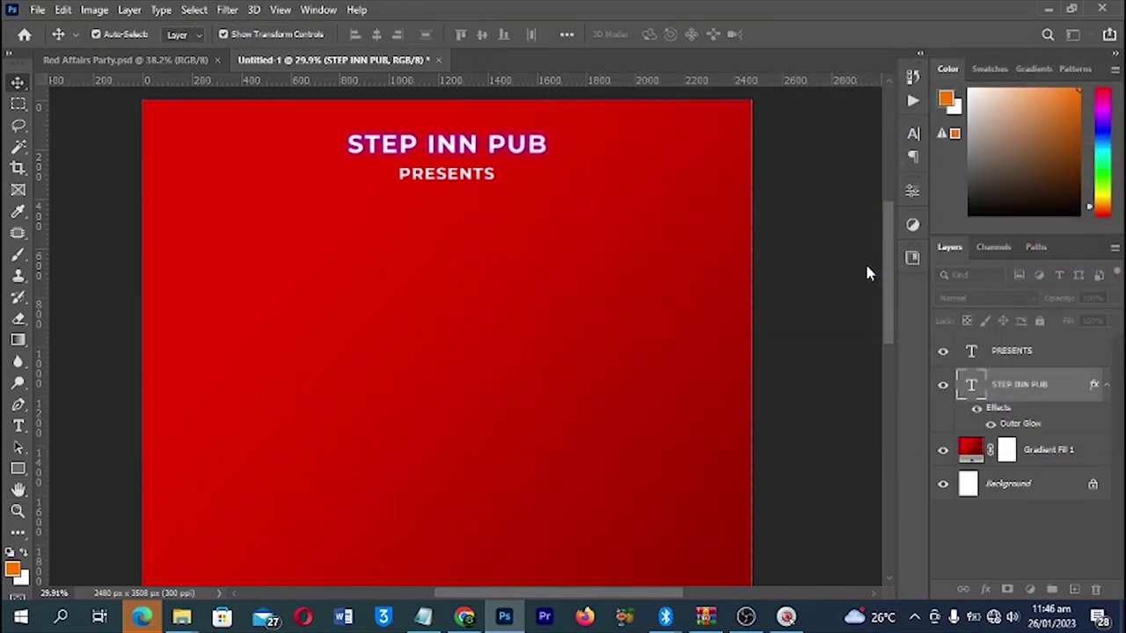
- Compare the heading's glow with the Red Affairs Party.psd reference, placing a trial copy of the STEP INN PUB layer there and undoing it
left_click(136, 59)
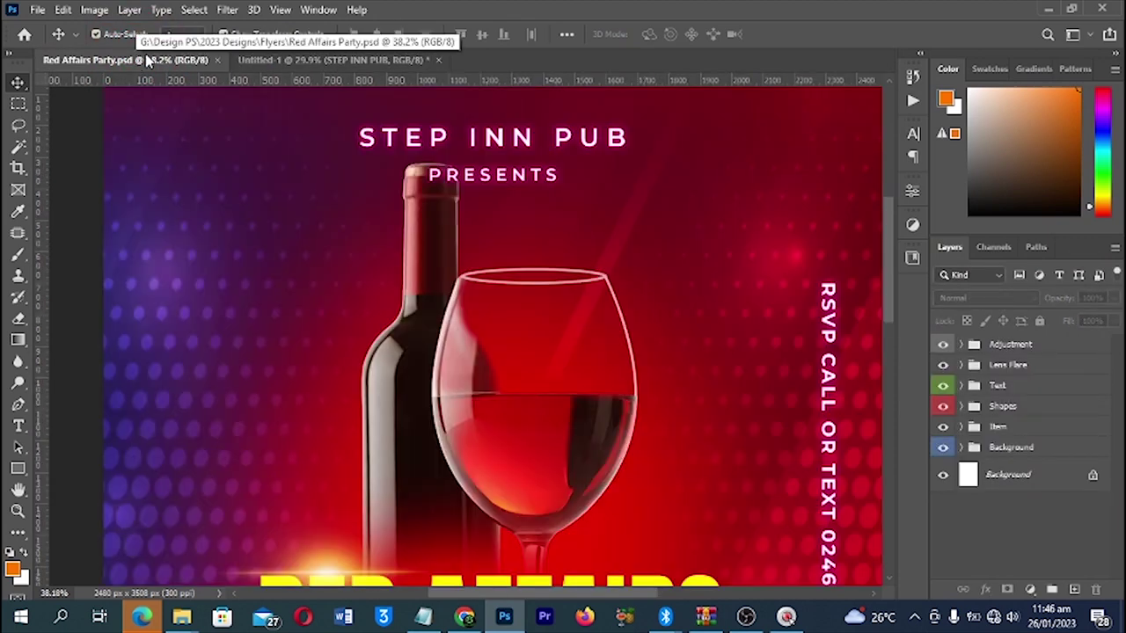
left_click(361, 60)
left_click(774, 190)
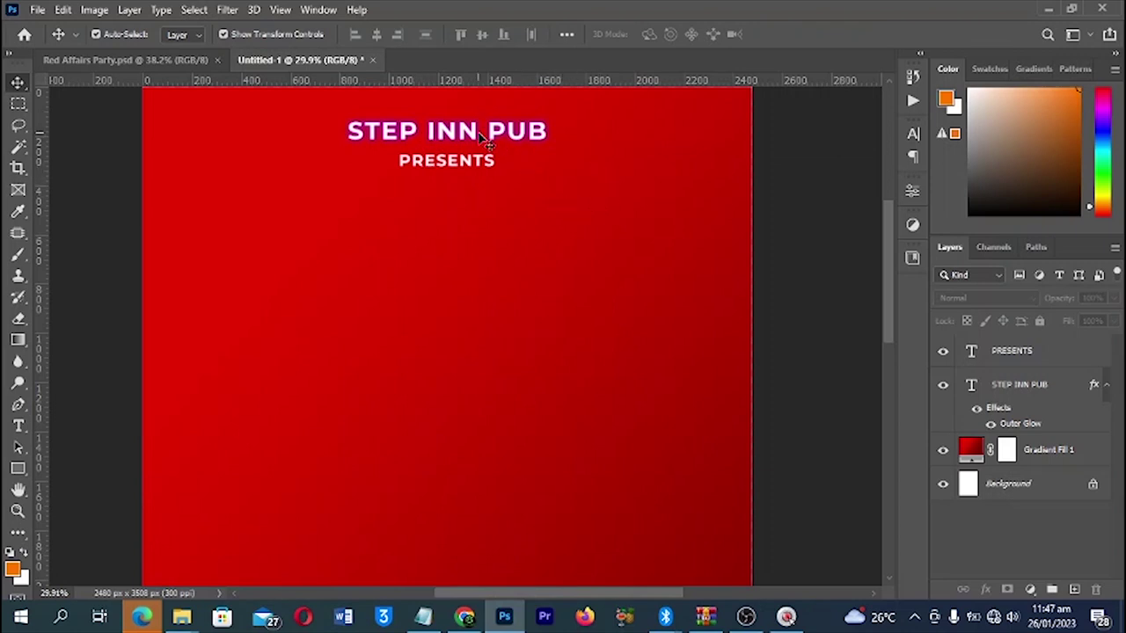
left_click(158, 59)
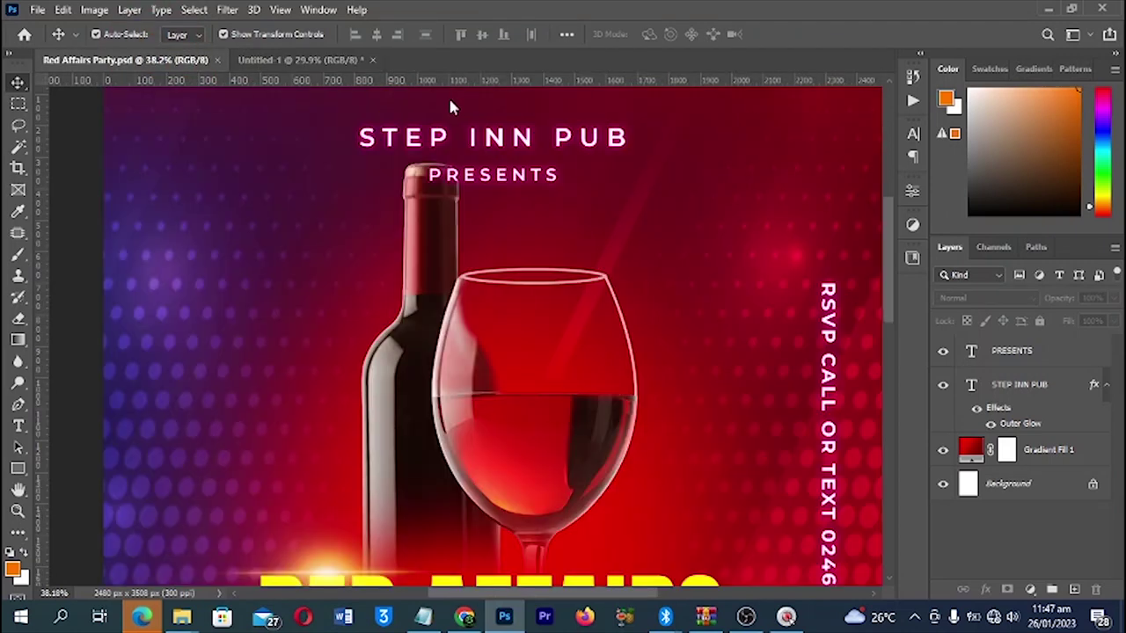
left_click(299, 60)
left_click(425, 121)
left_click_drag(425, 120, 278, 168)
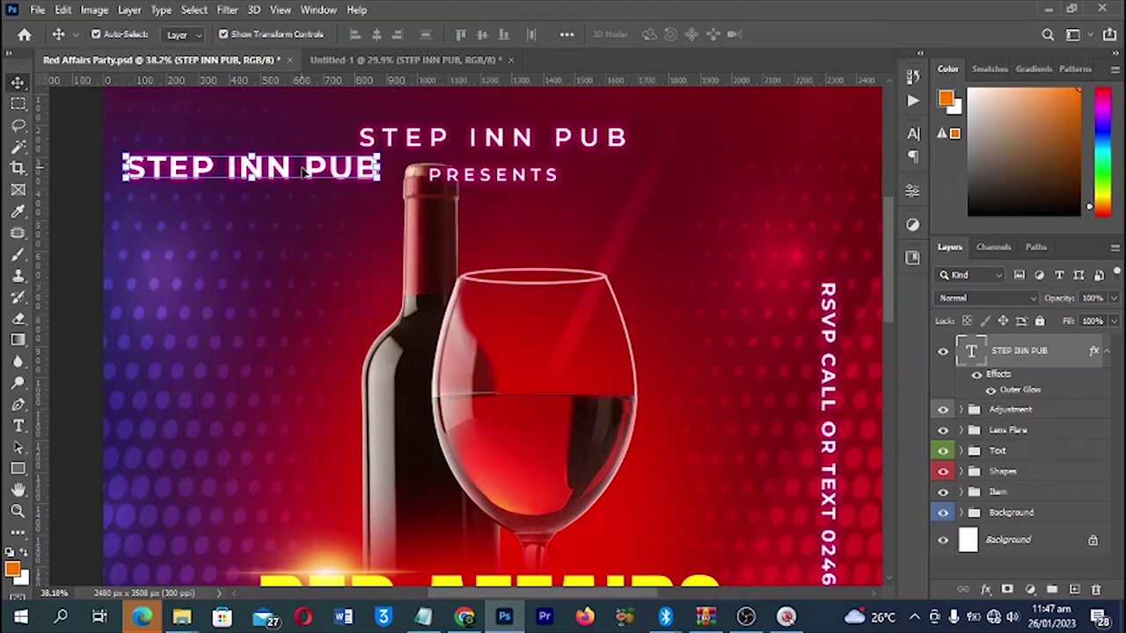
key("ctrl+z")
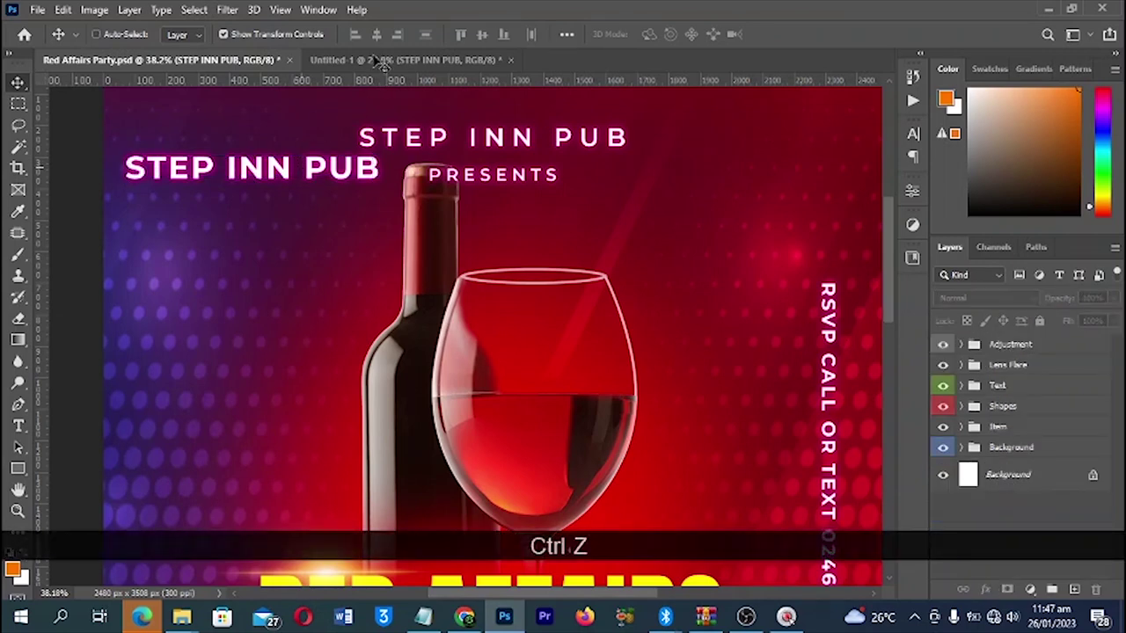
left_click(381, 62)
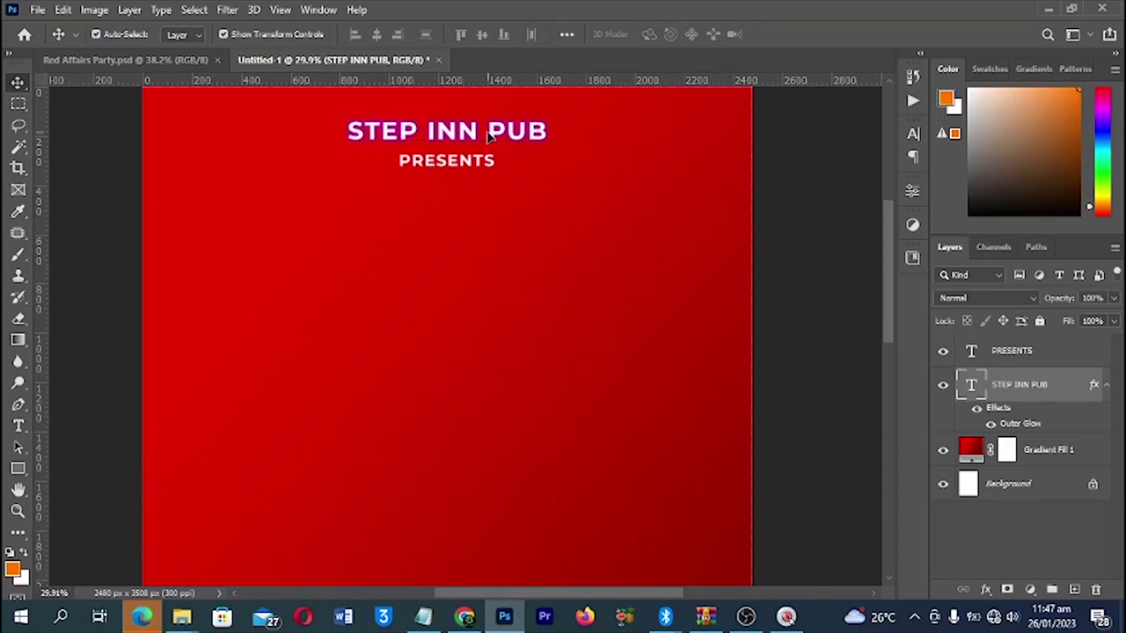
- Copy the STEP INN PUB layer's style onto the PRESENTS layer, check the glow, and clear the selection
double_click(1018, 396)
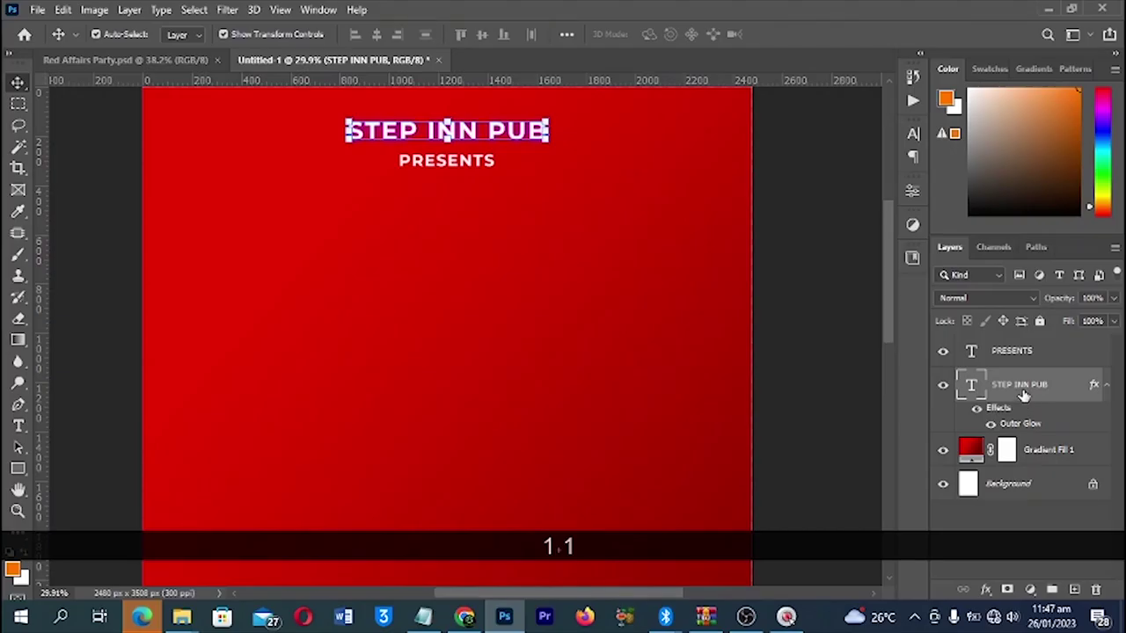
right_click(1023, 396)
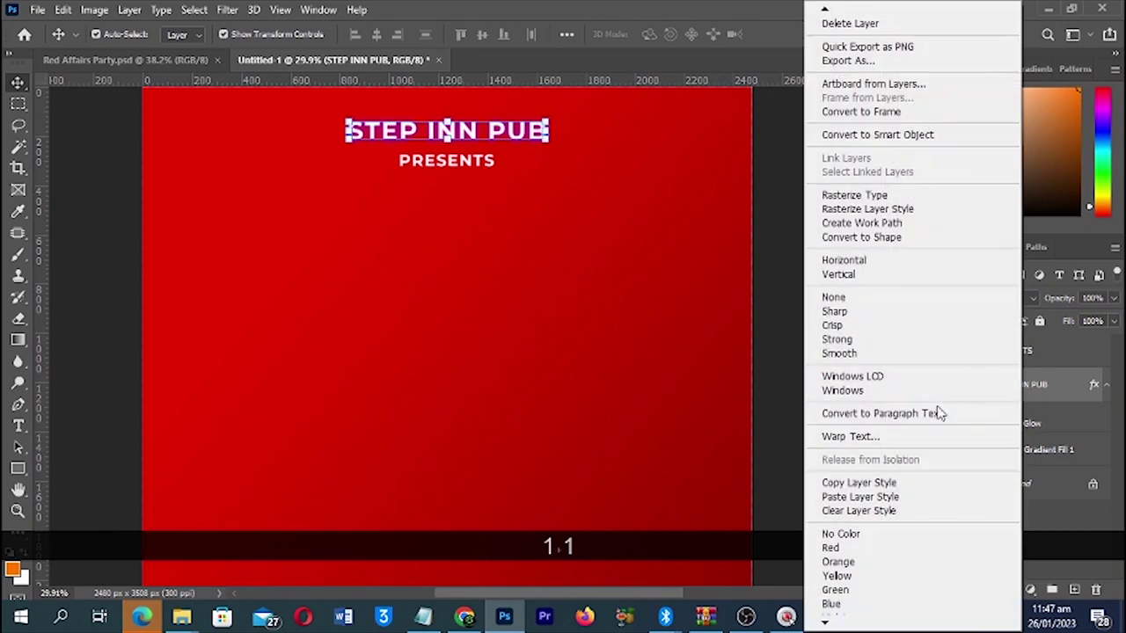
left_click(866, 486)
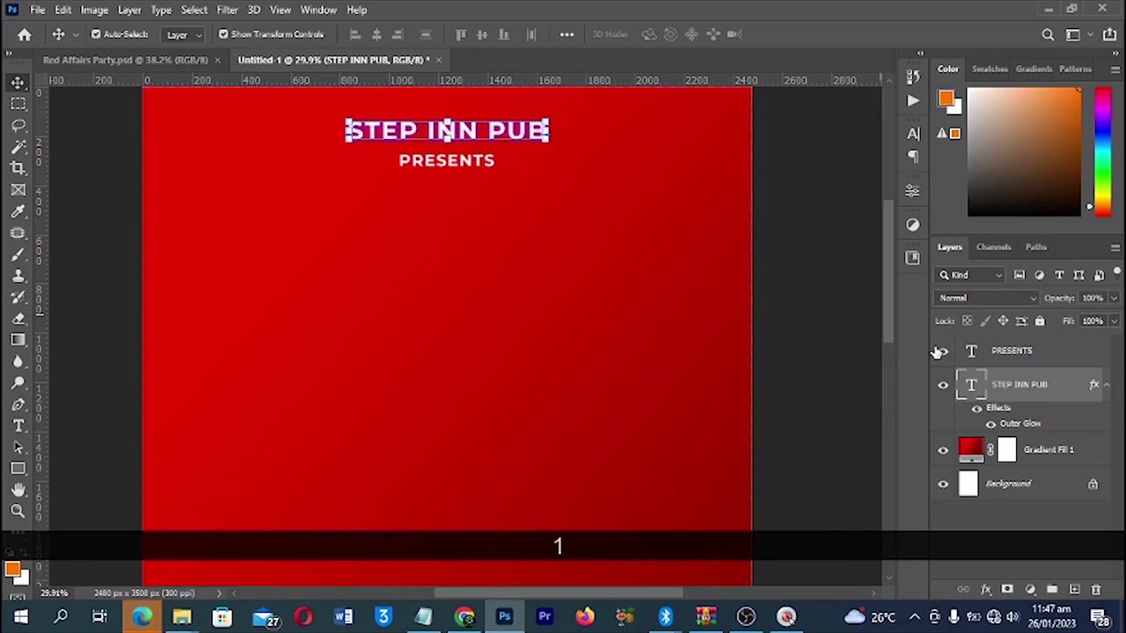
left_click(1012, 351)
right_click(1014, 352)
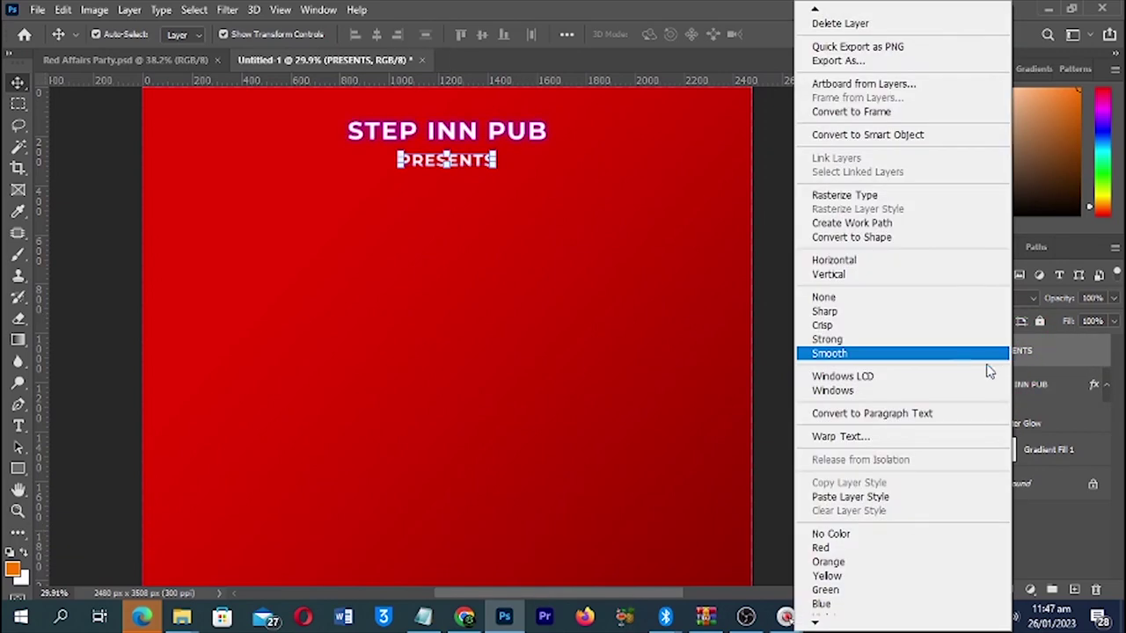
left_click(887, 501)
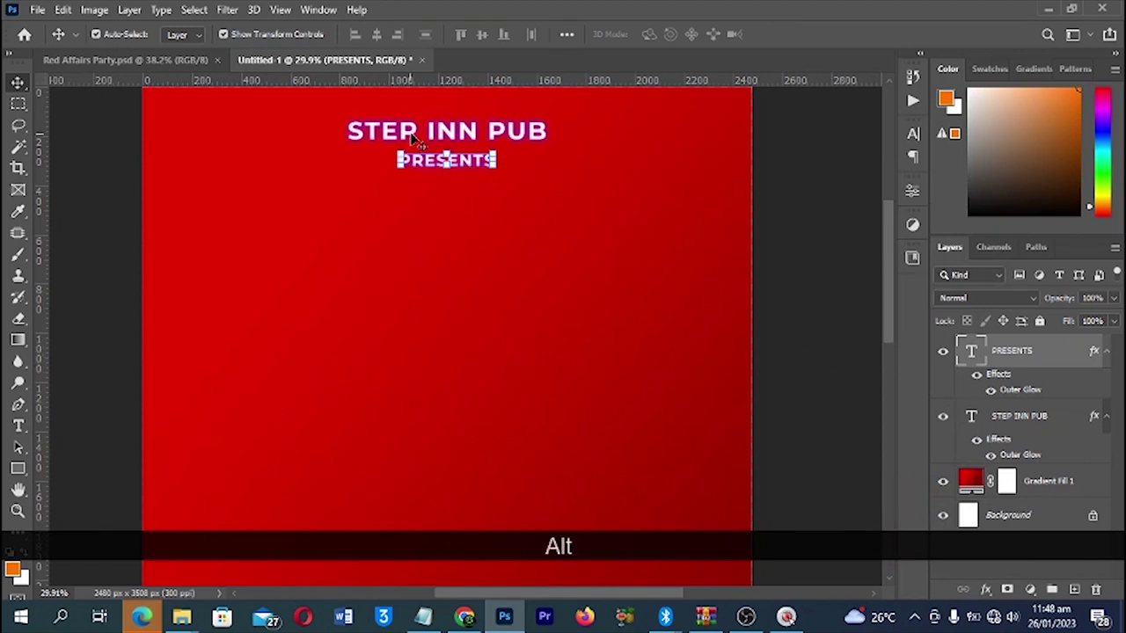
scroll(446, 159, "up", 5)
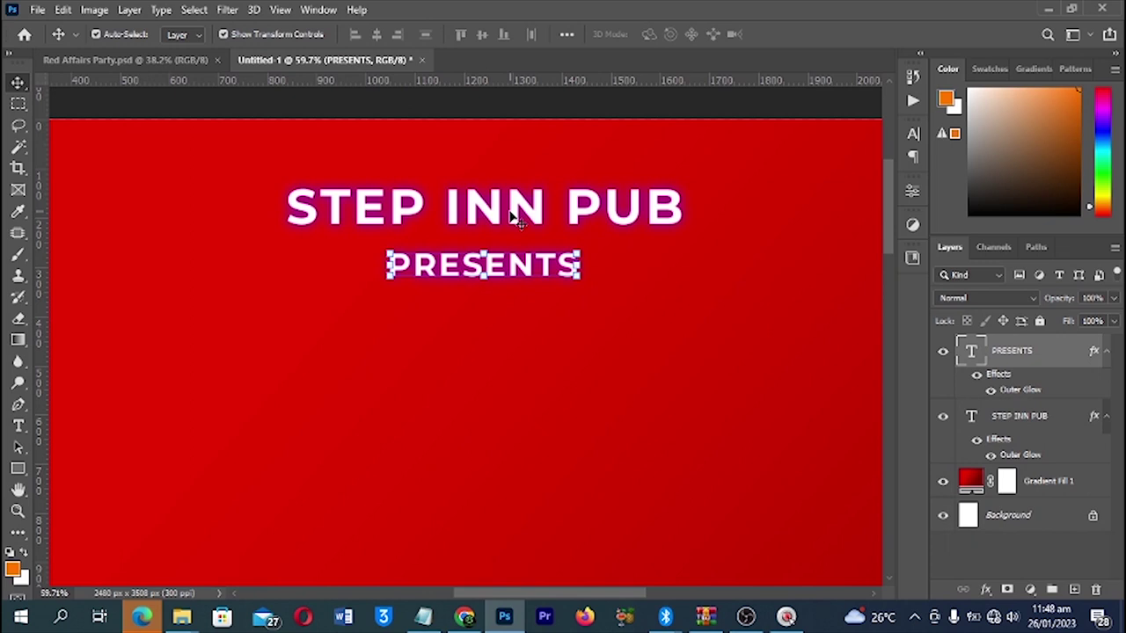
scroll(528, 193, "down", 5)
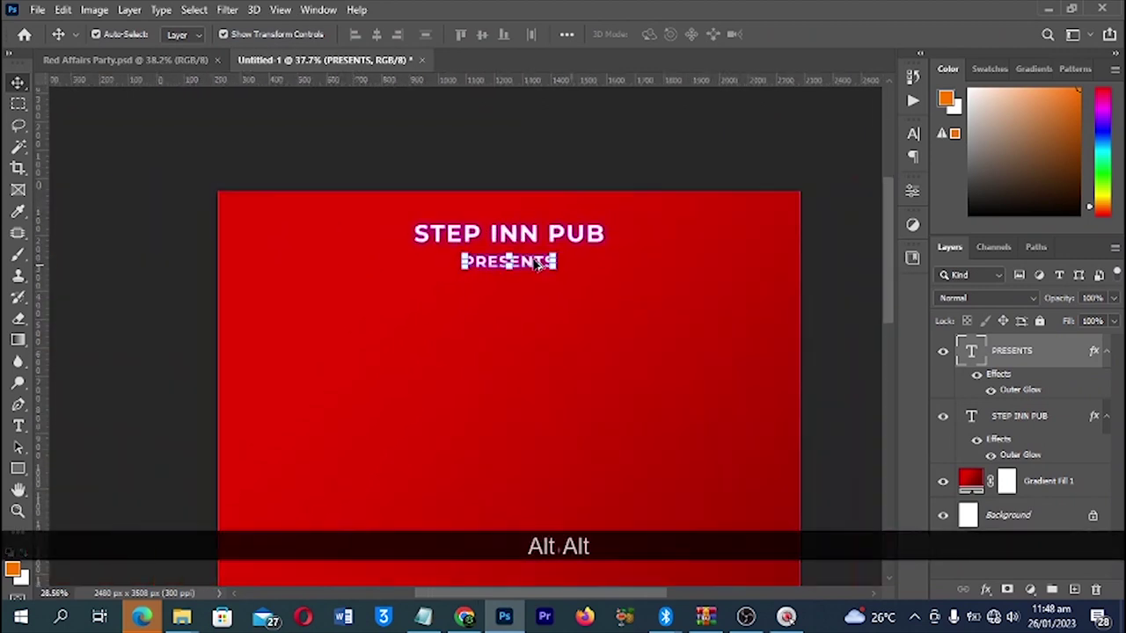
left_click(536, 154)
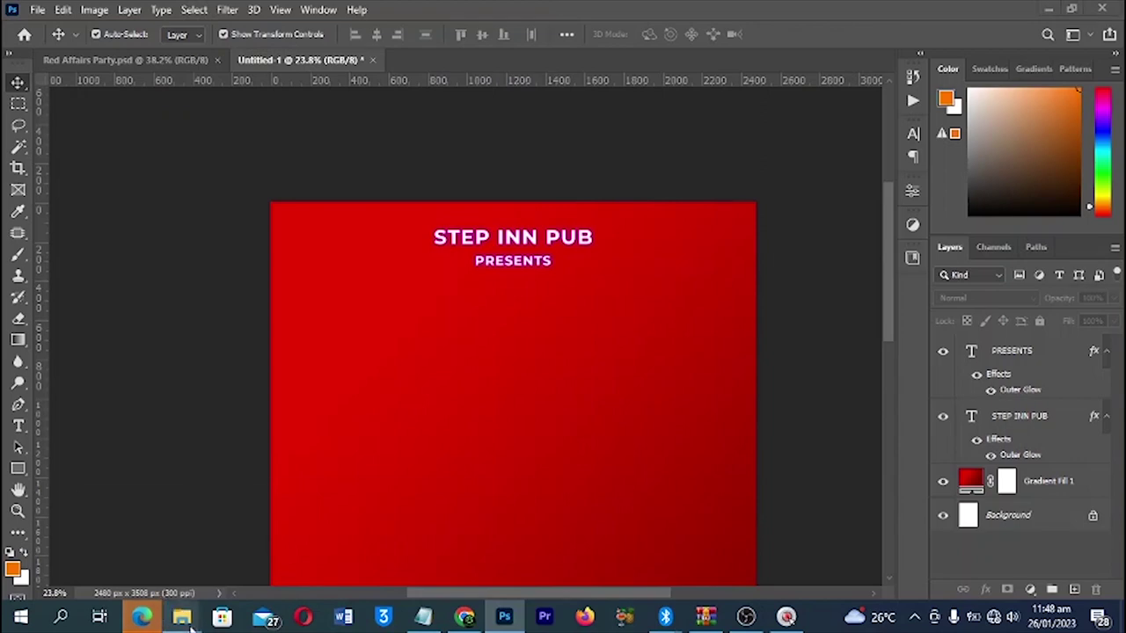
- Place the pngegg wine bottle and glass image from the Vals Day Files folder into the flyer, moved down to fit within the canvas
mouse_move(182, 617)
left_click(83, 547)
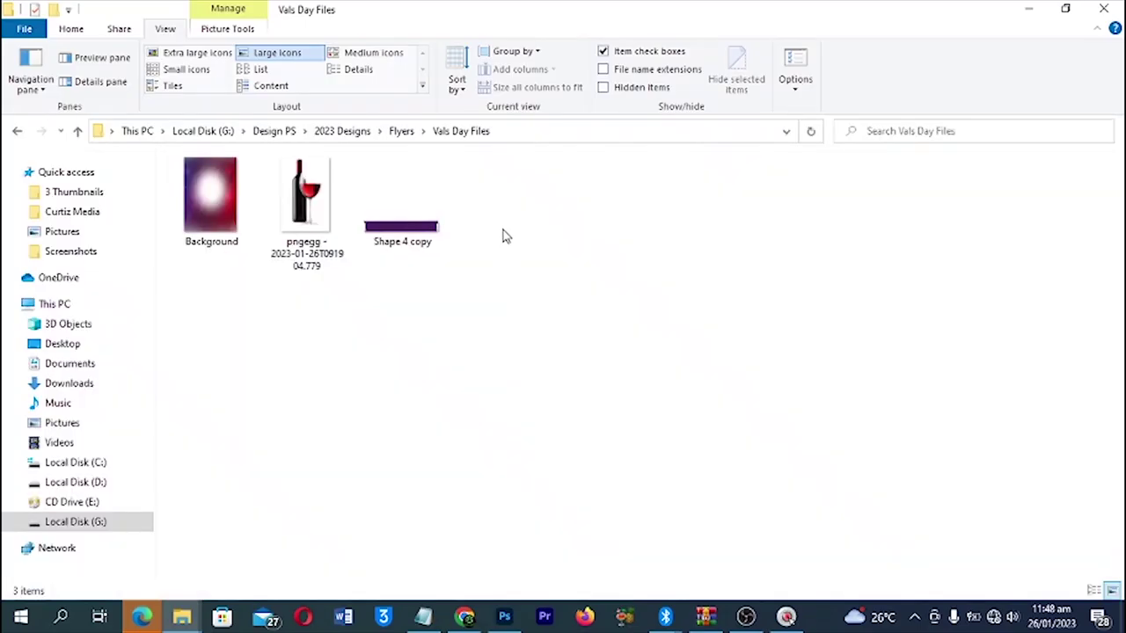
left_click(326, 211)
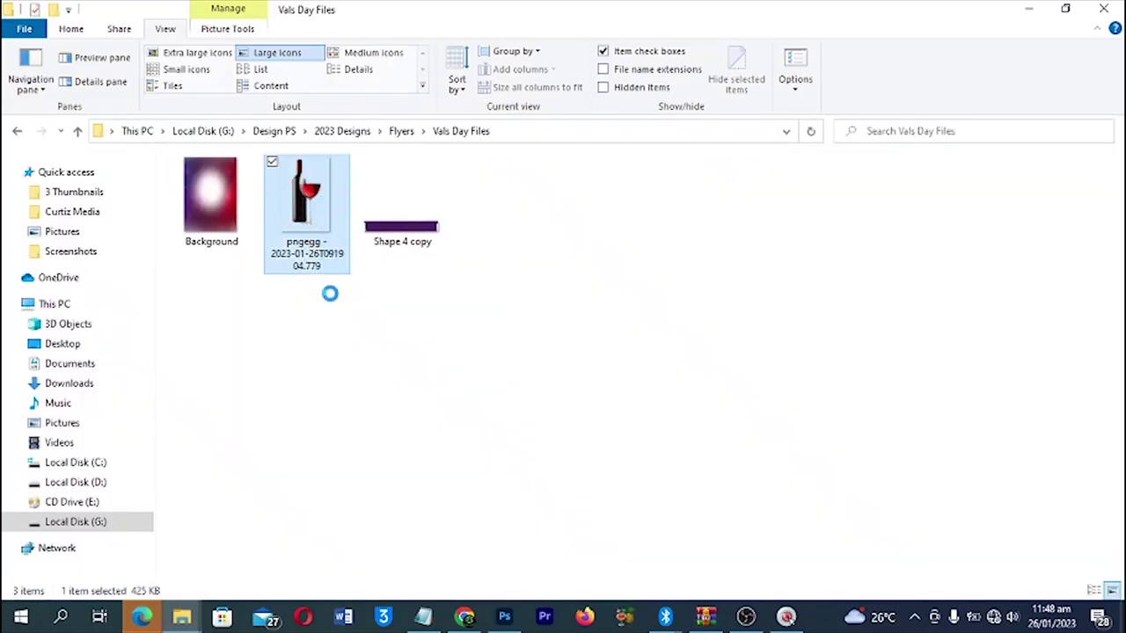
left_click_drag(306, 202, 548, 285)
key("alt")
left_click(538, 349)
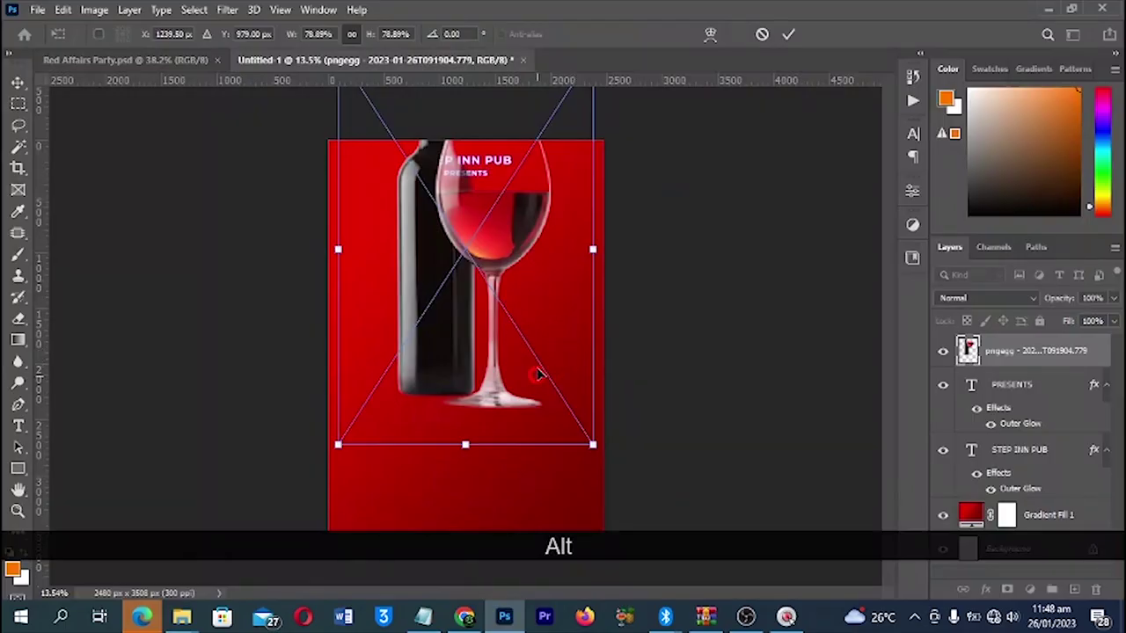
left_click_drag(502, 225, 492, 311)
key("Return")
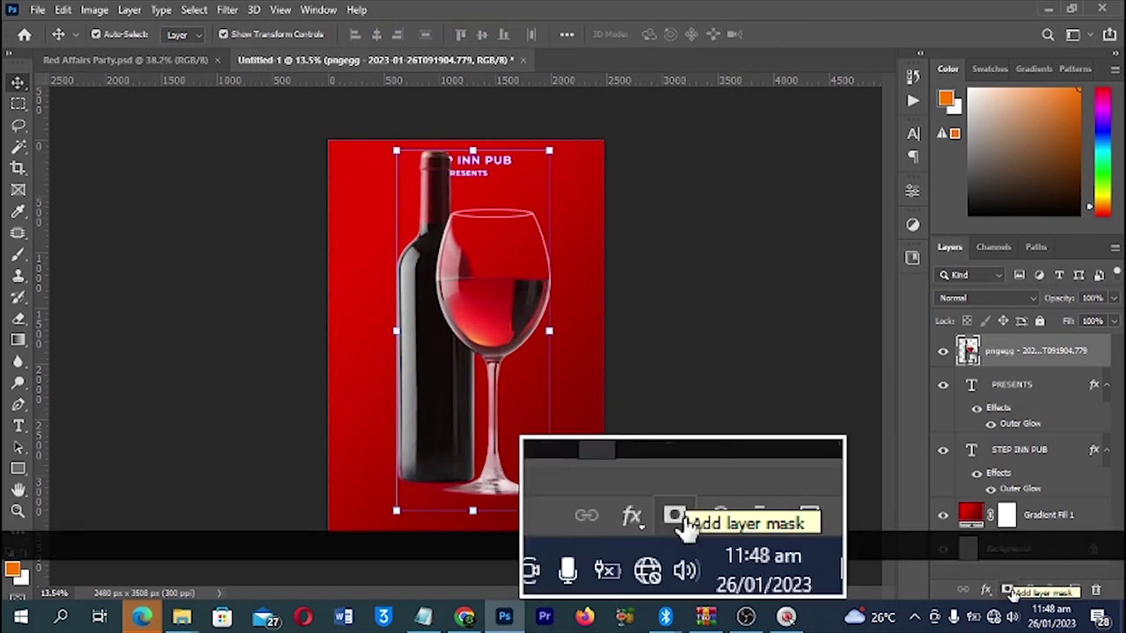
- Add a layer mask to the bottle and glass image and paint its lower part out in black with a soft brush enlarged to 1100 px
left_click(1009, 591)
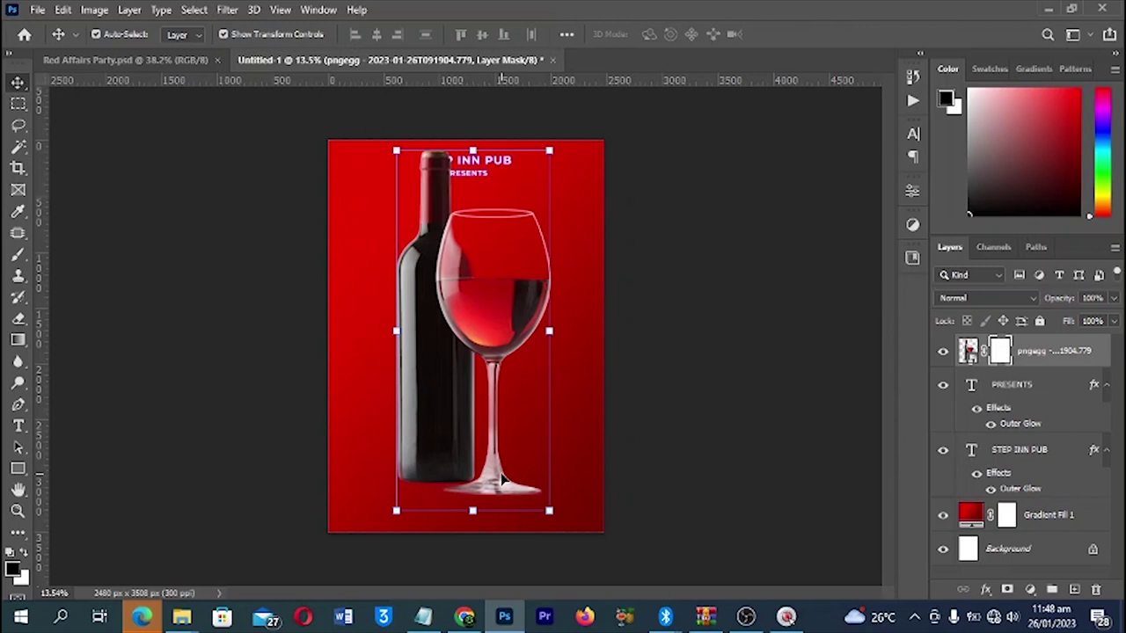
key("b")
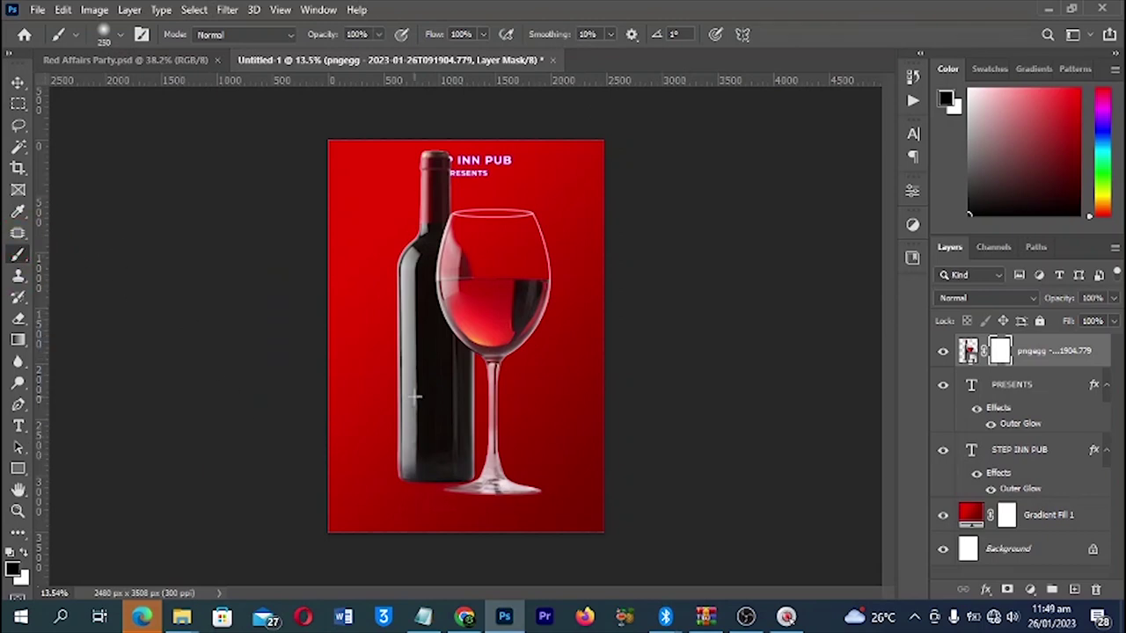
key("Caps_Lock")
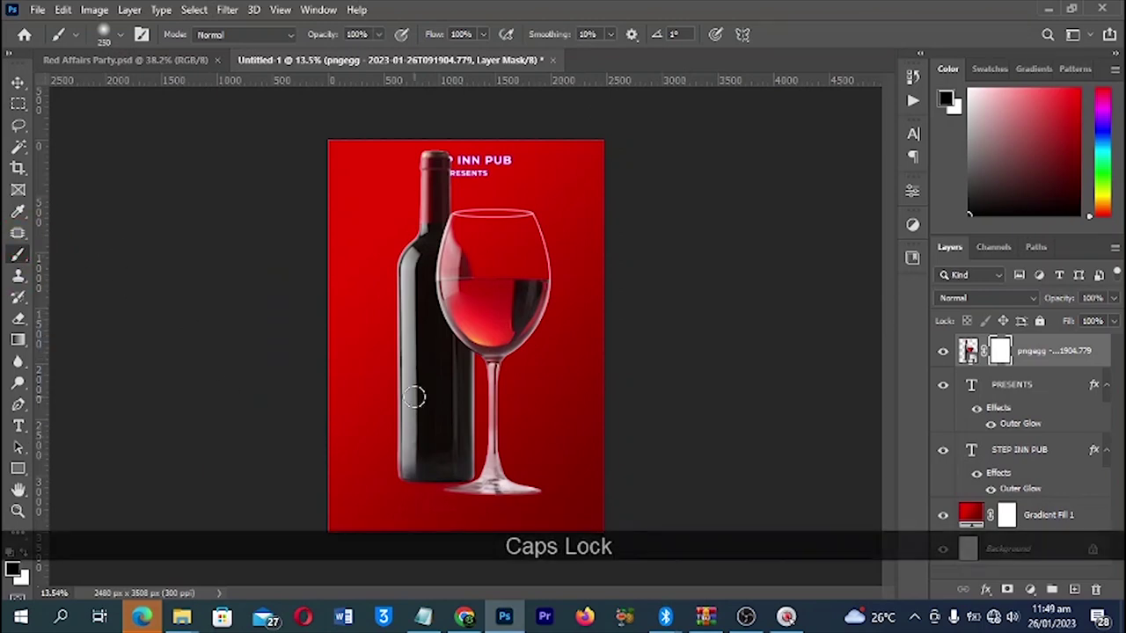
key("bracketright")
key("bracketright")
key("bracketright")
key("bracketright")
key("bracketright")
key("bracketright")
key("bracketright")
key("bracketright")
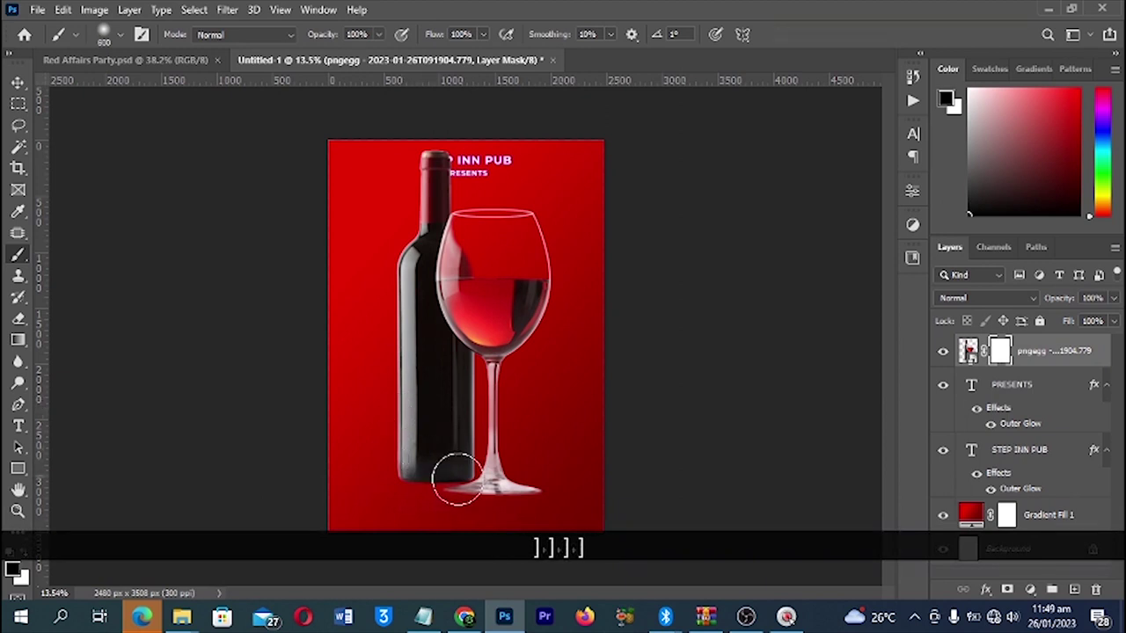
left_click(493, 480)
mouse_move(320, 489)
left_mouse_down()
mouse_move(540, 498)
mouse_move(326, 479)
mouse_move(599, 478)
mouse_move(337, 477)
mouse_move(556, 466)
mouse_move(399, 464)
left_mouse_up()
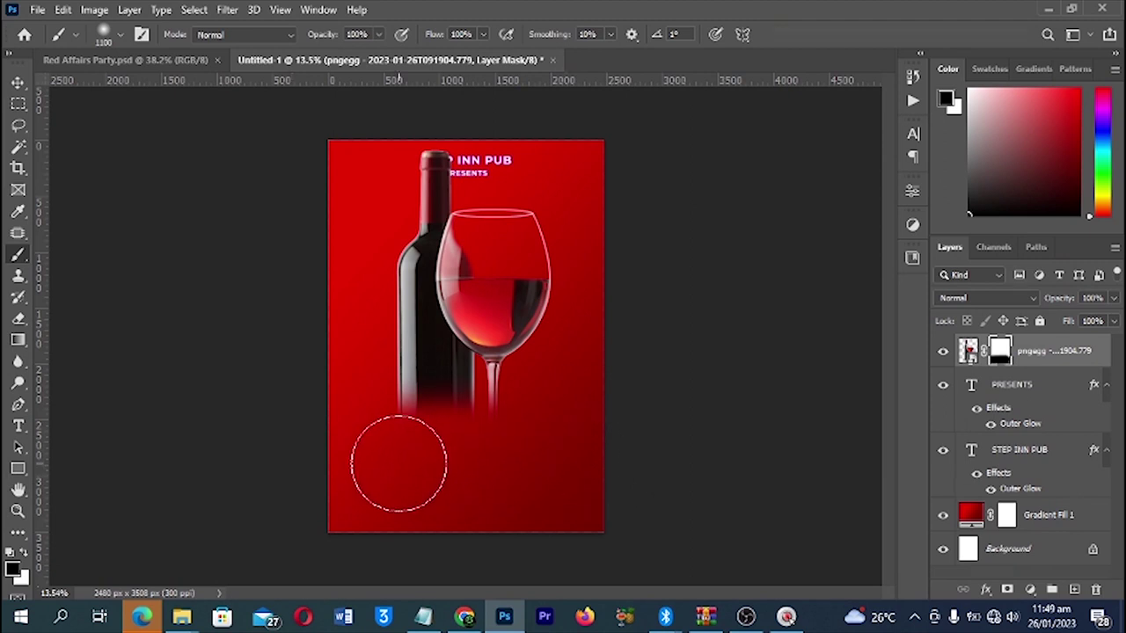
- Fade the bottle's lower edge and the glass stem further on the mask, using black soft brushes of 1100 px and 1000 px
key("Caps_Lock")
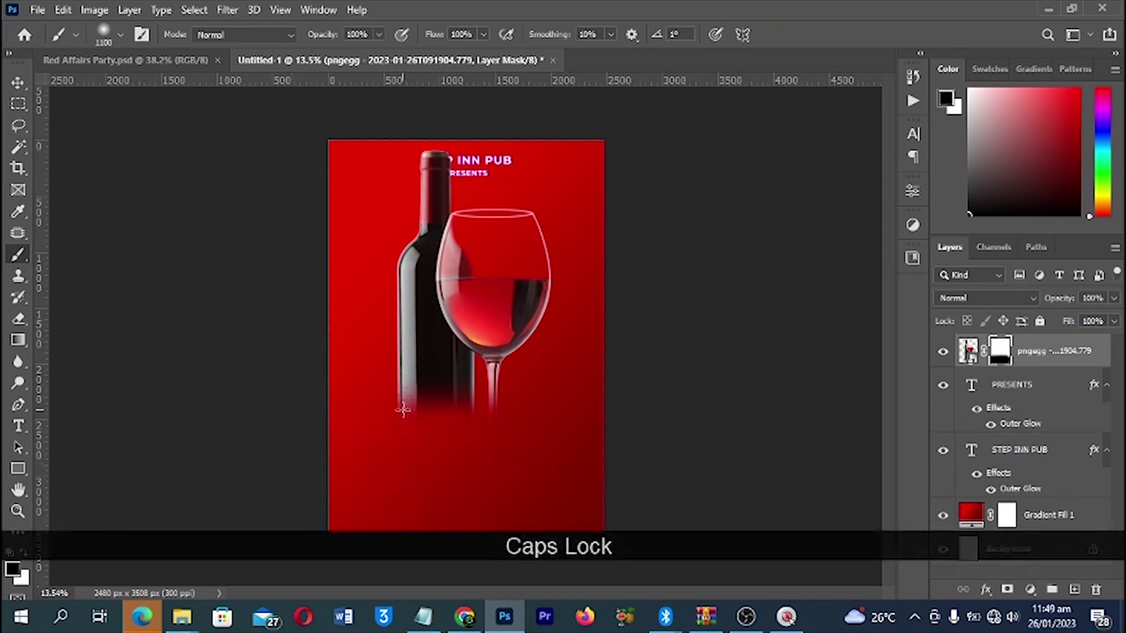
mouse_move(403, 409)
left_mouse_down()
mouse_move(462, 425)
mouse_move(508, 420)
left_mouse_up()
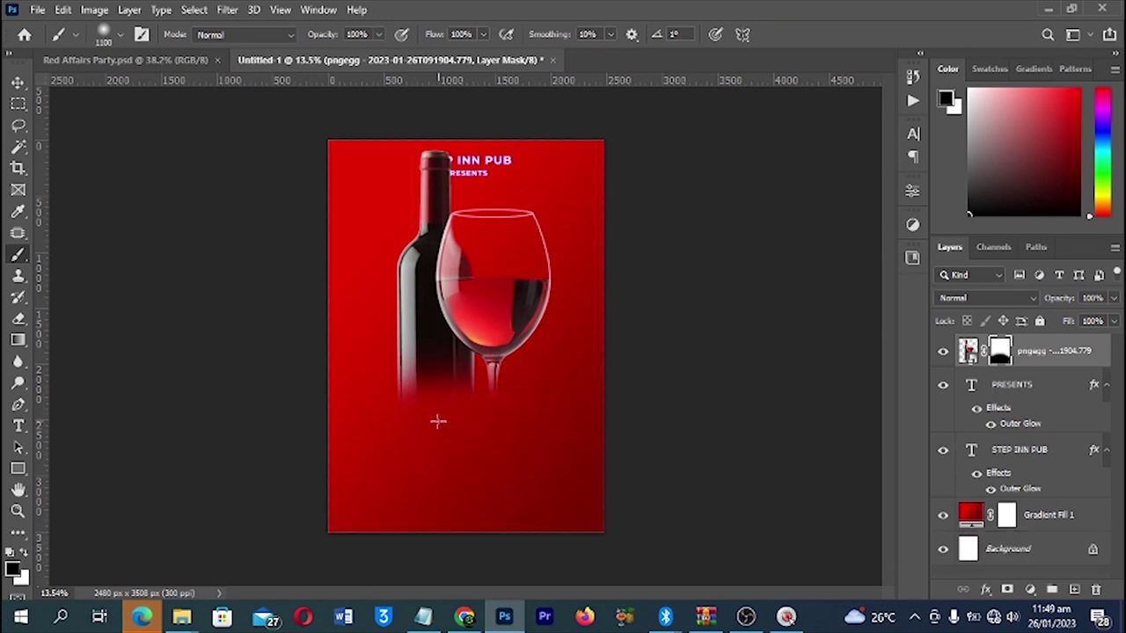
key("Caps_Lock")
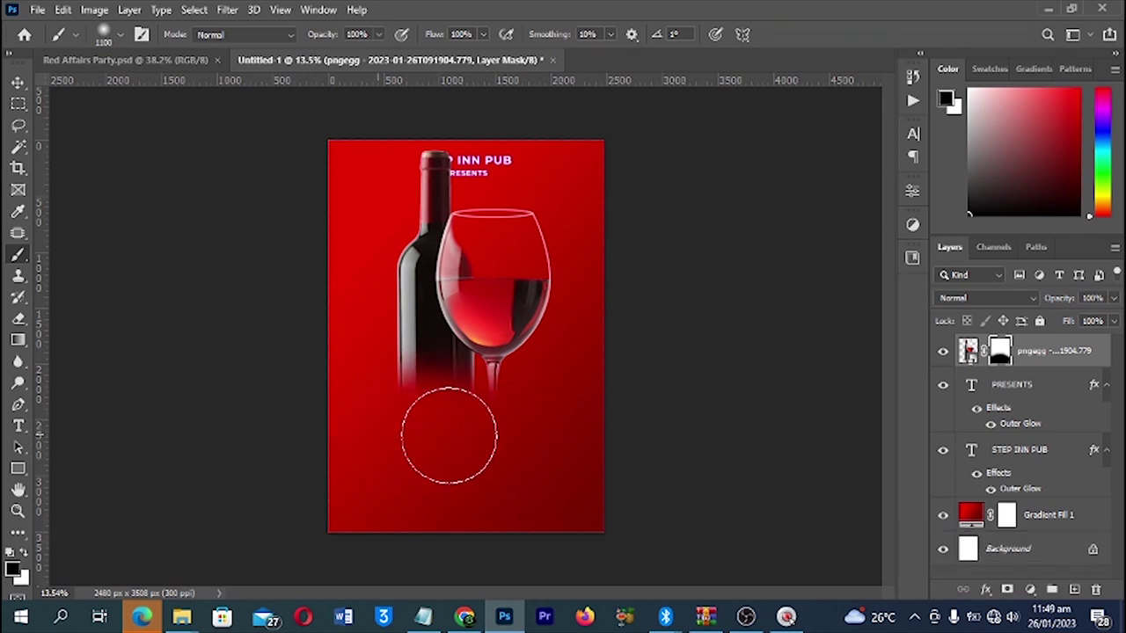
mouse_move(440, 440)
left_mouse_down()
mouse_move(371, 409)
mouse_move(472, 453)
mouse_move(519, 436)
left_mouse_up()
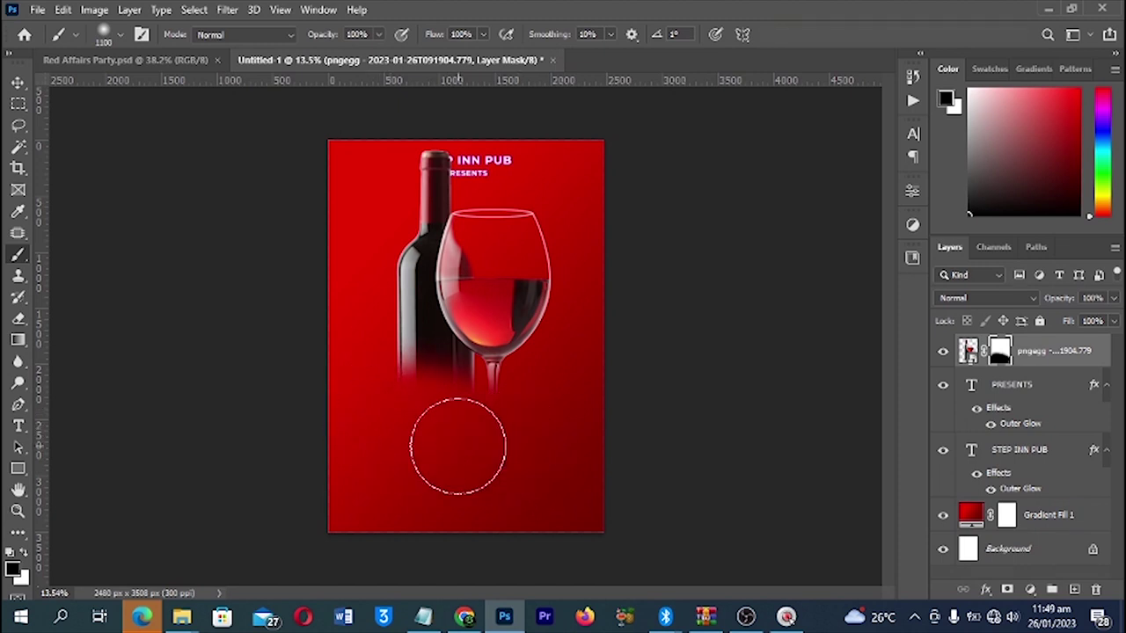
key("bracketleft")
key("bracketleft")
key("bracketleft")
key("bracketleft")
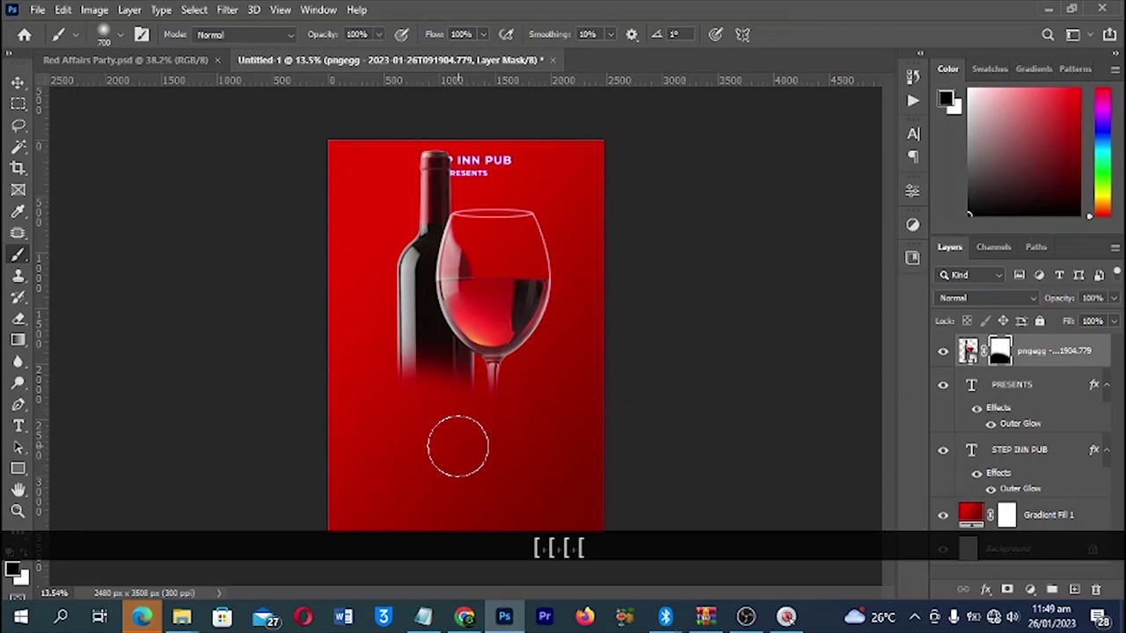
key("bracketright")
key("bracketright")
key("bracketright")
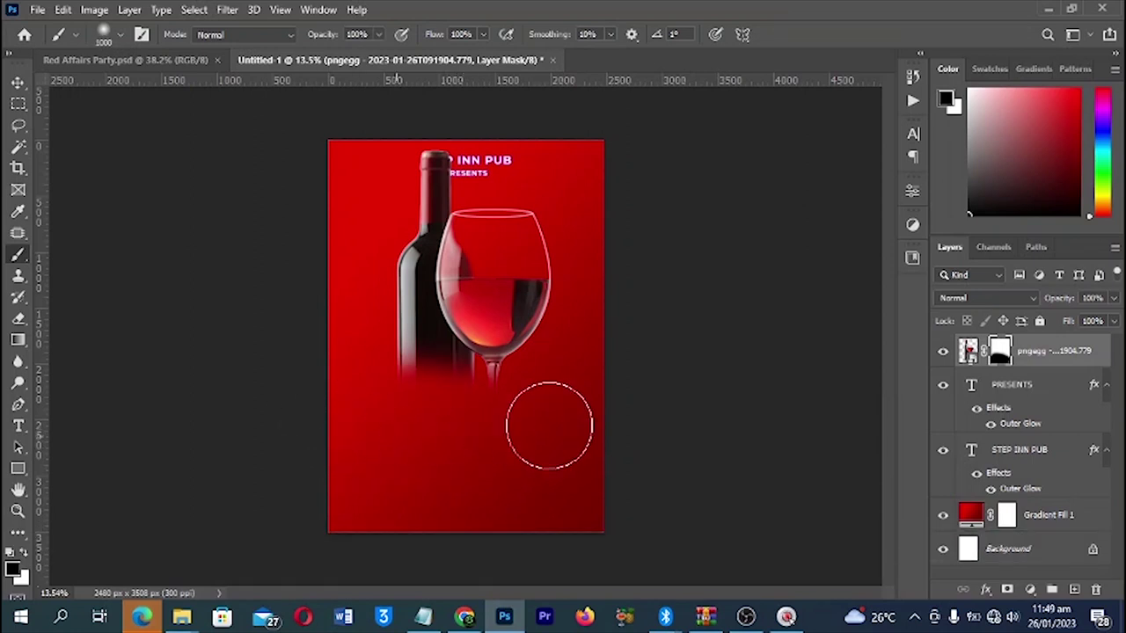
left_click(524, 426)
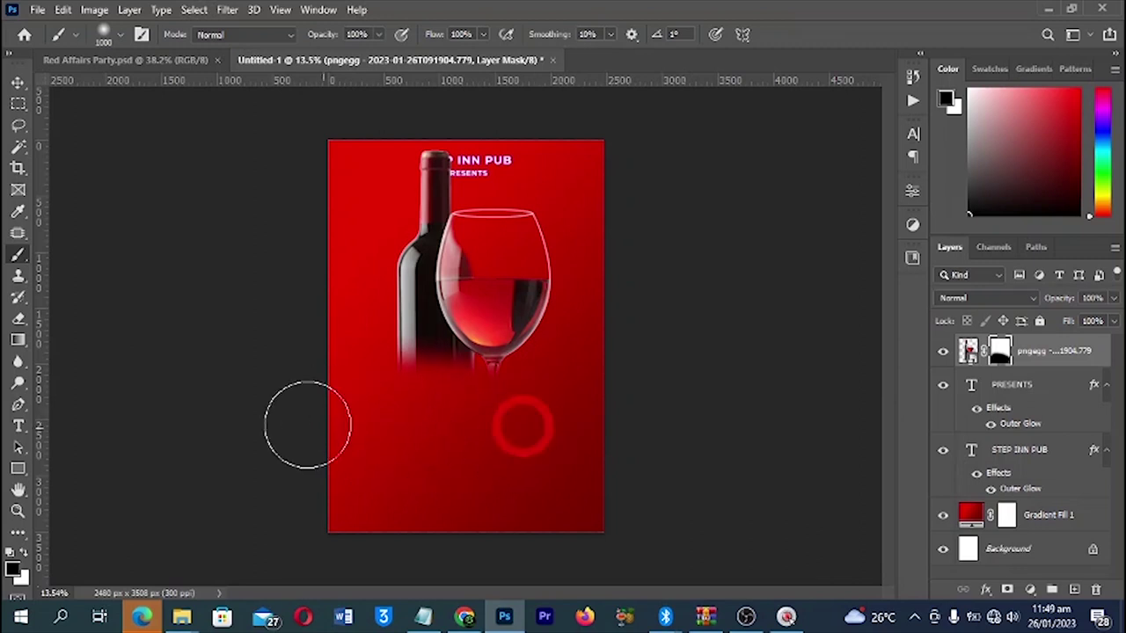
key("v")
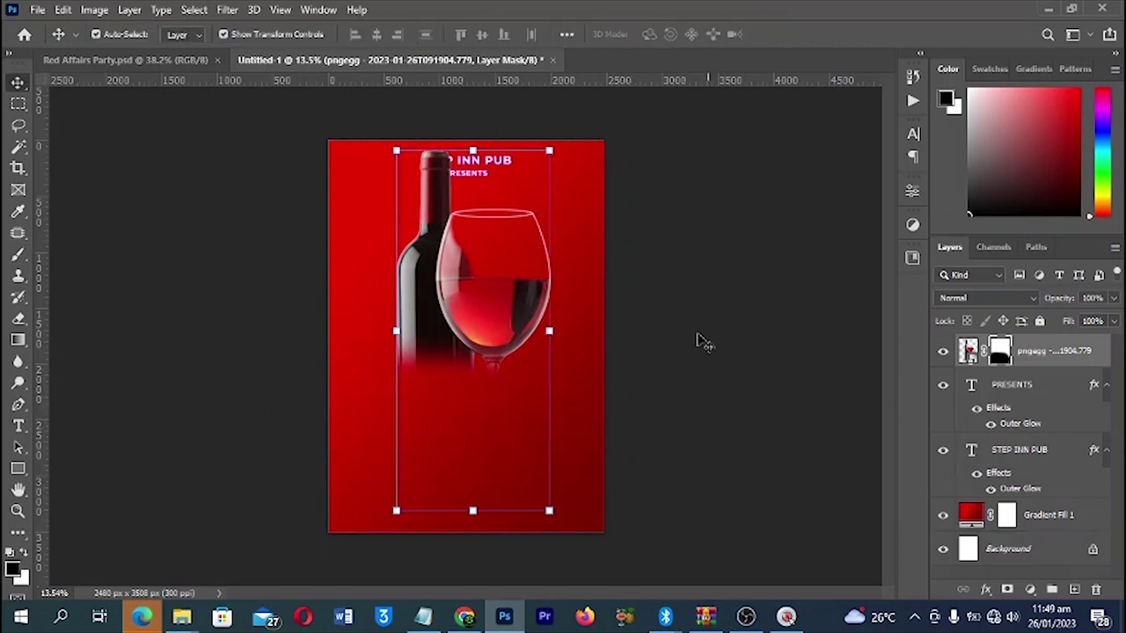
- Hide the rulers and scale the bottle and glass image proportionally to 95.70%
key("ctrl+y")
key("ctrl+r")
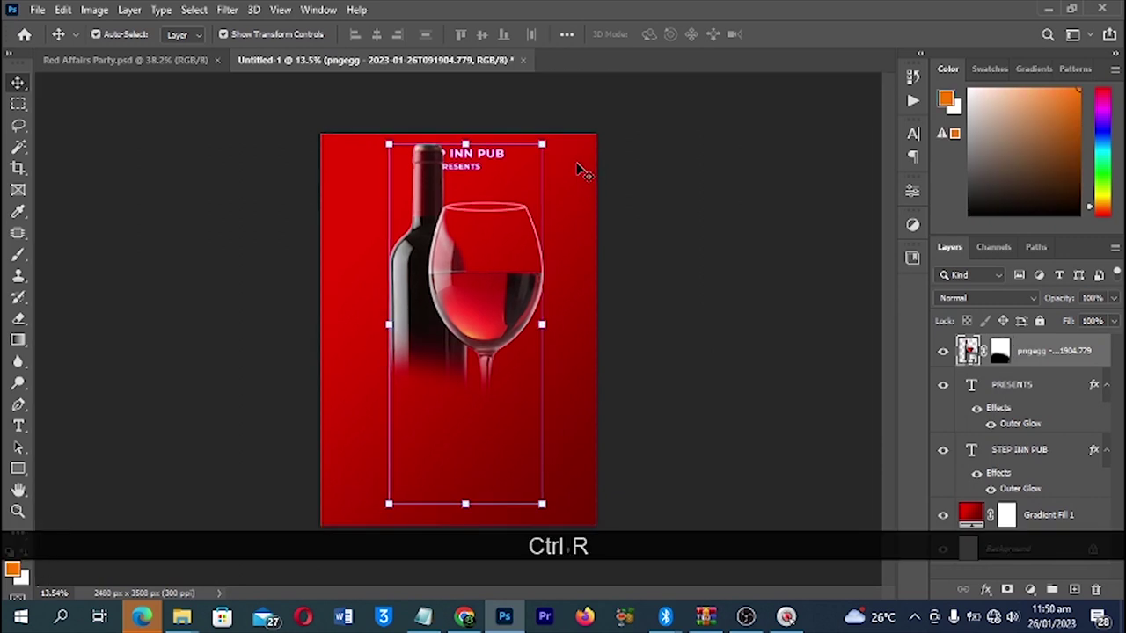
key("ctrl+t")
mouse_move(576, 150)
left_mouse_down()
mouse_move(584, 127)
mouse_move(581, 141)
left_mouse_up()
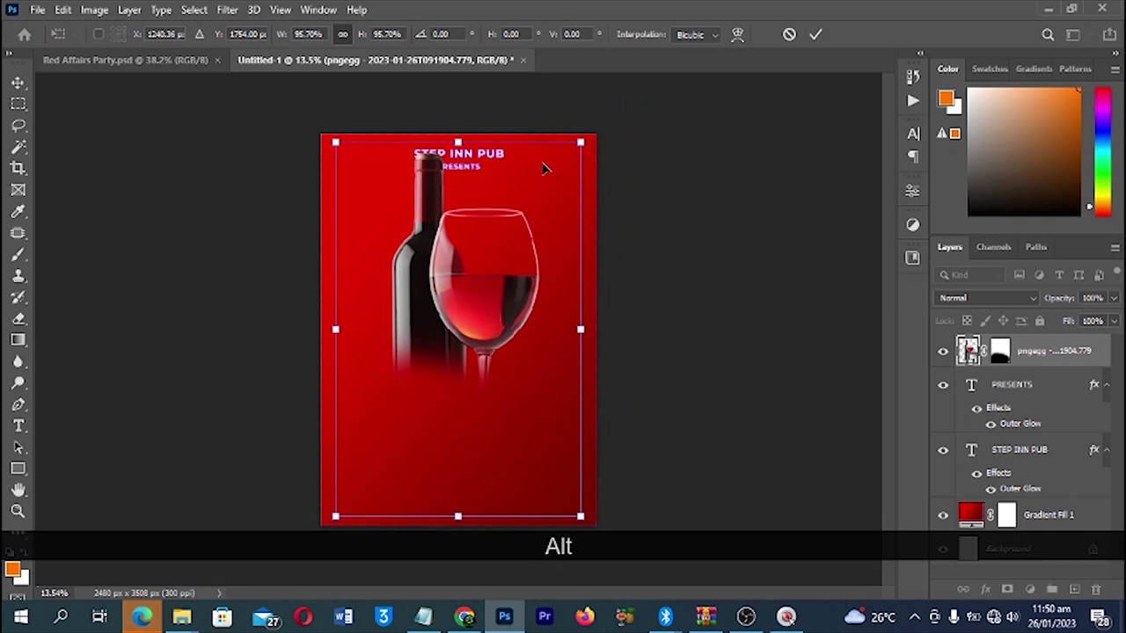
key("Return")
- Move the bottle and glass layer below the text layers, directly above Gradient Fill 1, and nudge the image up slightly
left_click_drag(1038, 355, 1027, 493)
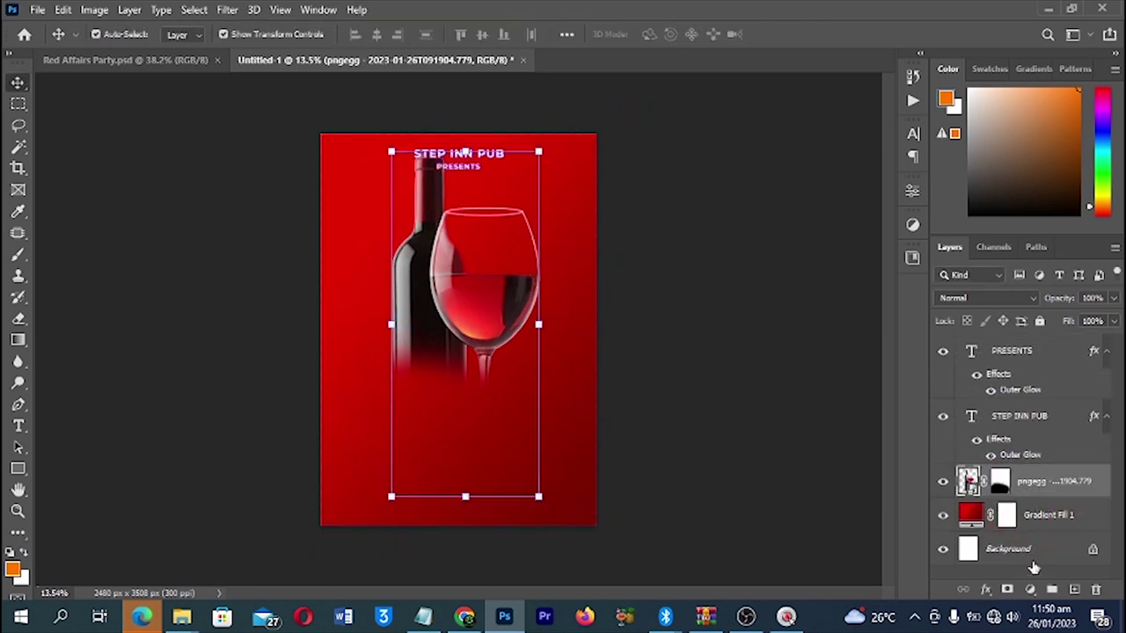
key("Up")
key("Up")
key("Up")
key("Up")
scroll(455, 312, "up", 1)
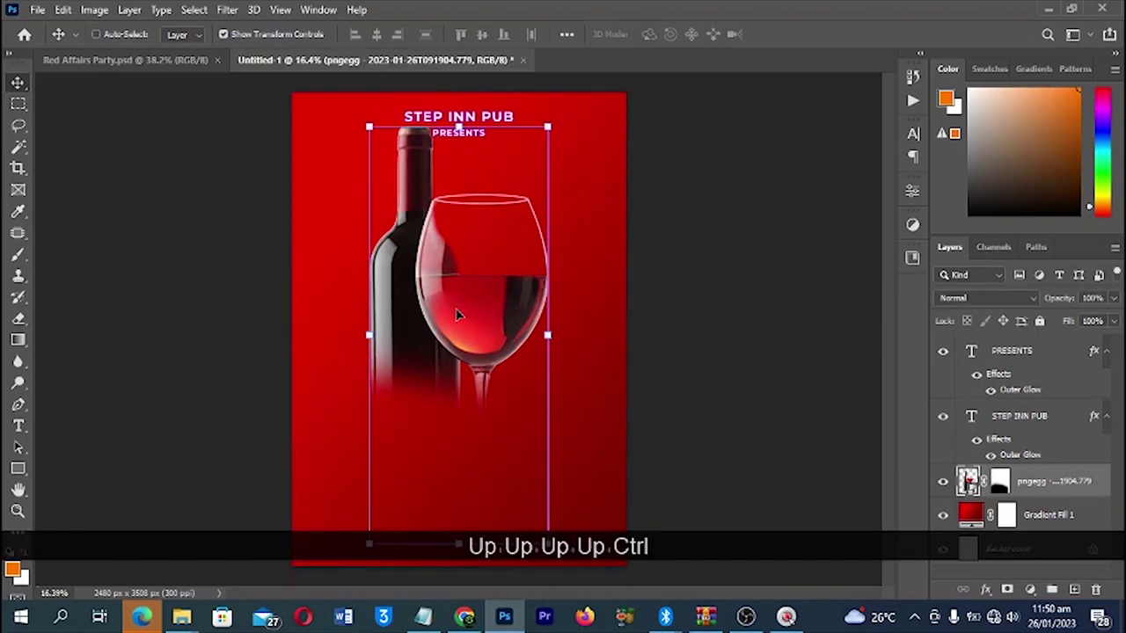
- Scale the bottle and glass image to 88.91%, move it up close beneath the STEP INN PUB heading, and clear the selection
key("ctrl+t")
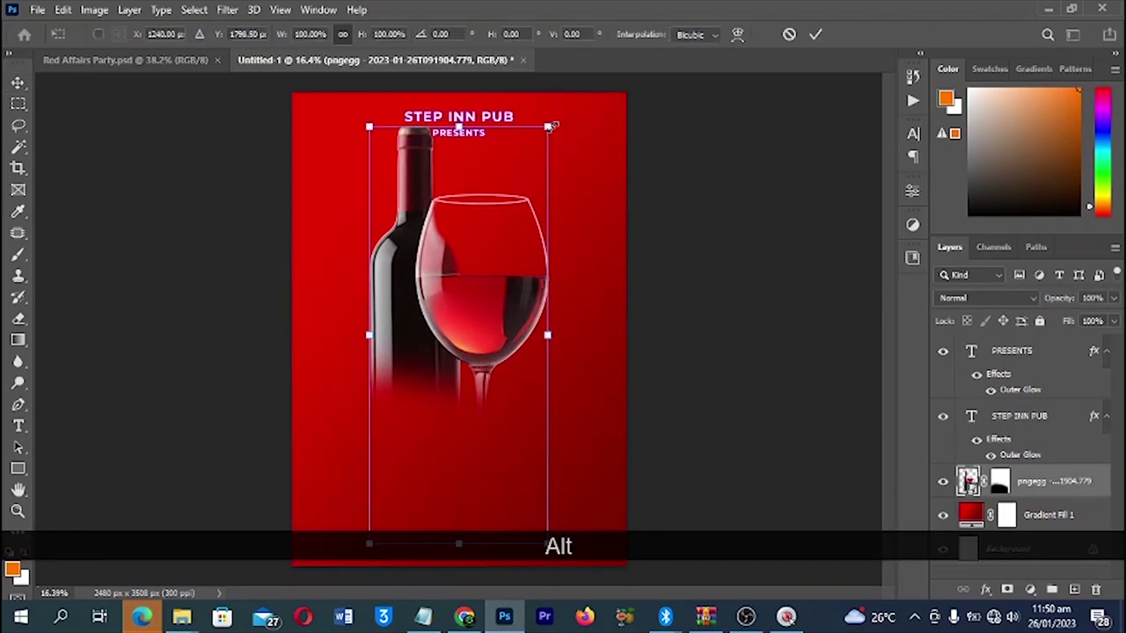
left_click_drag(547, 127, 538, 149)
left_click_drag(485, 294, 489, 269)
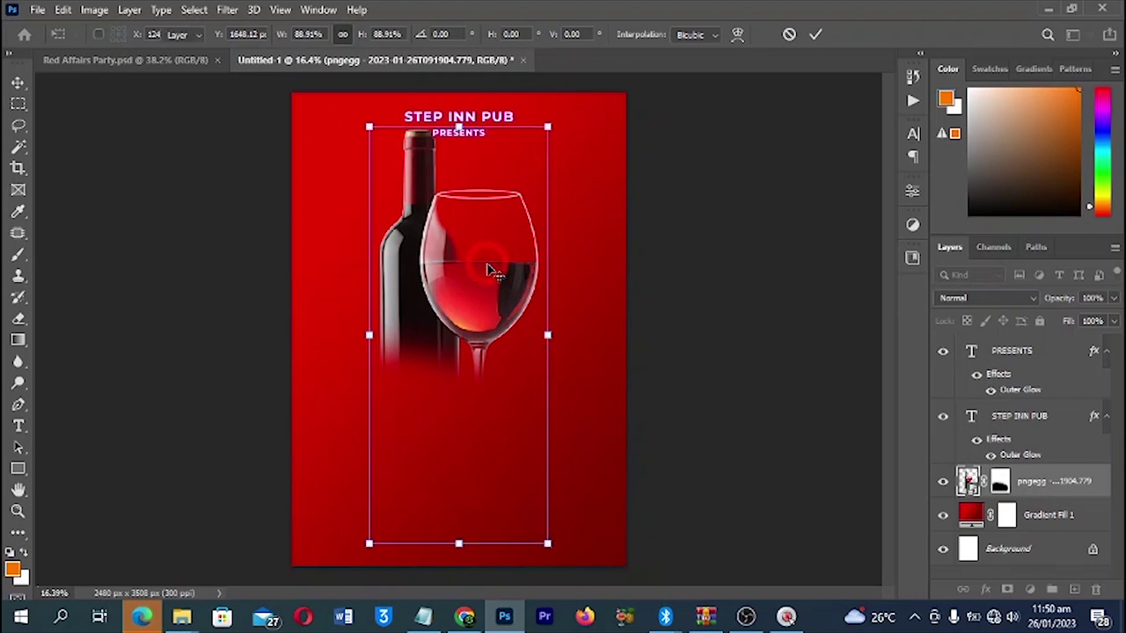
key("Return")
key("Up")
key("Up")
key("Up")
key("Up")
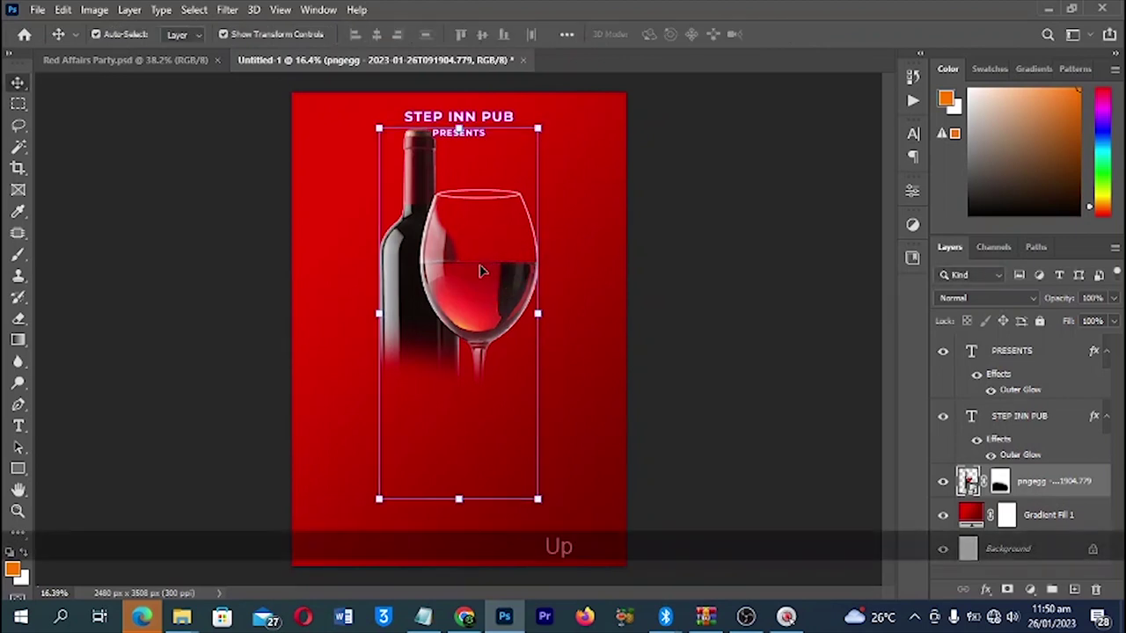
key("Up")
left_click(608, 247)
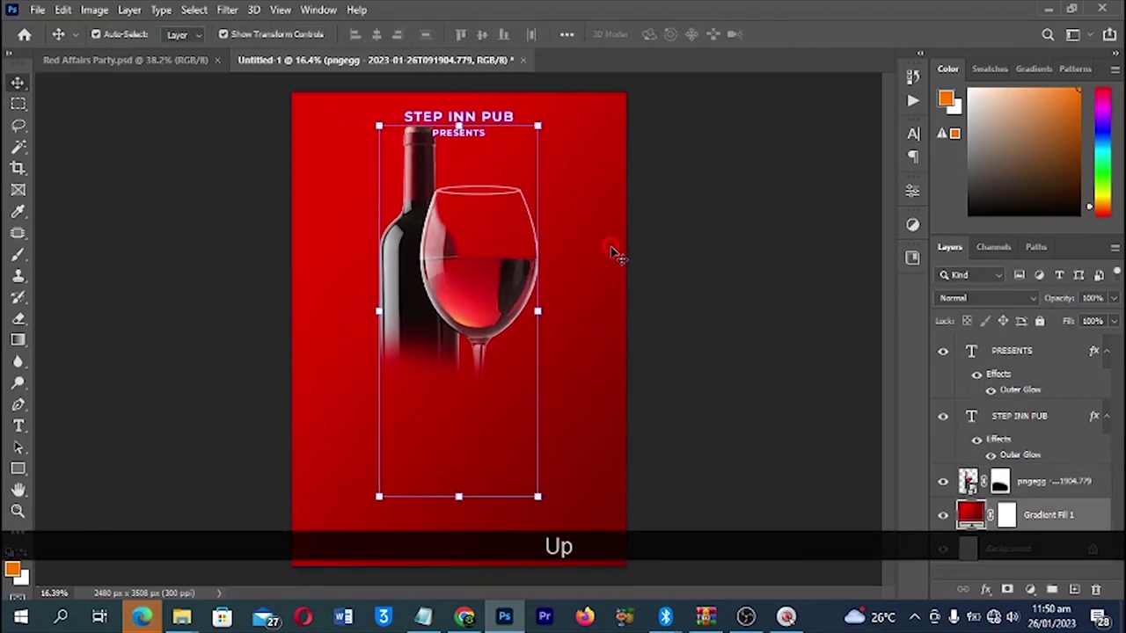
left_click(692, 248)
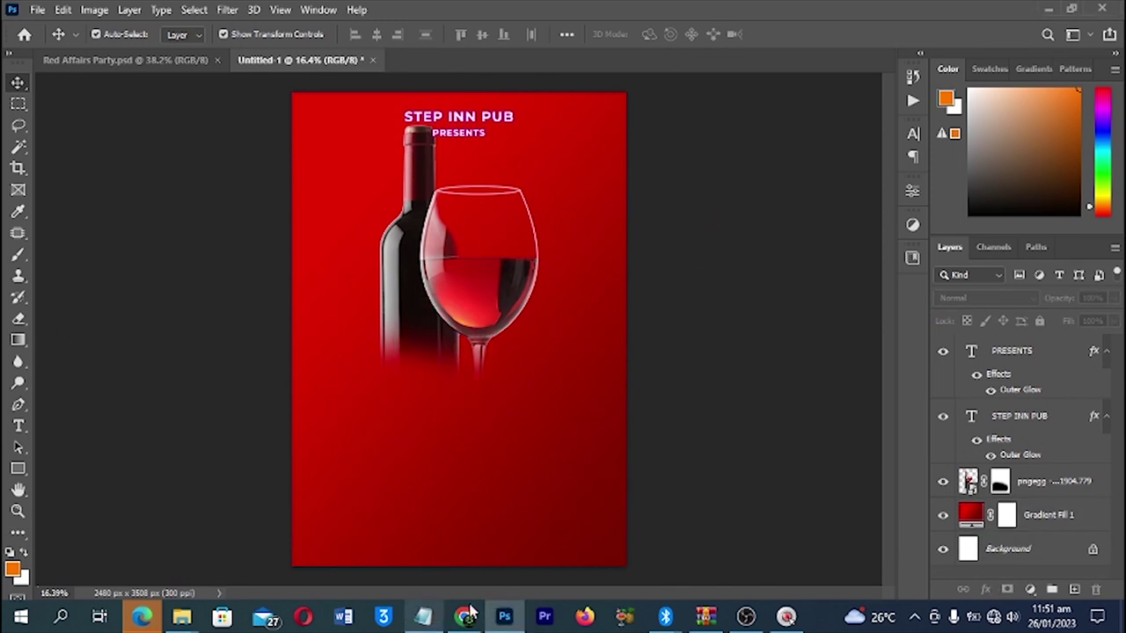
- Copy RED AFFAIRS from the Notepad event notes and paste it as a new text layer at the bottle's base on the flyer
left_click(423, 617)
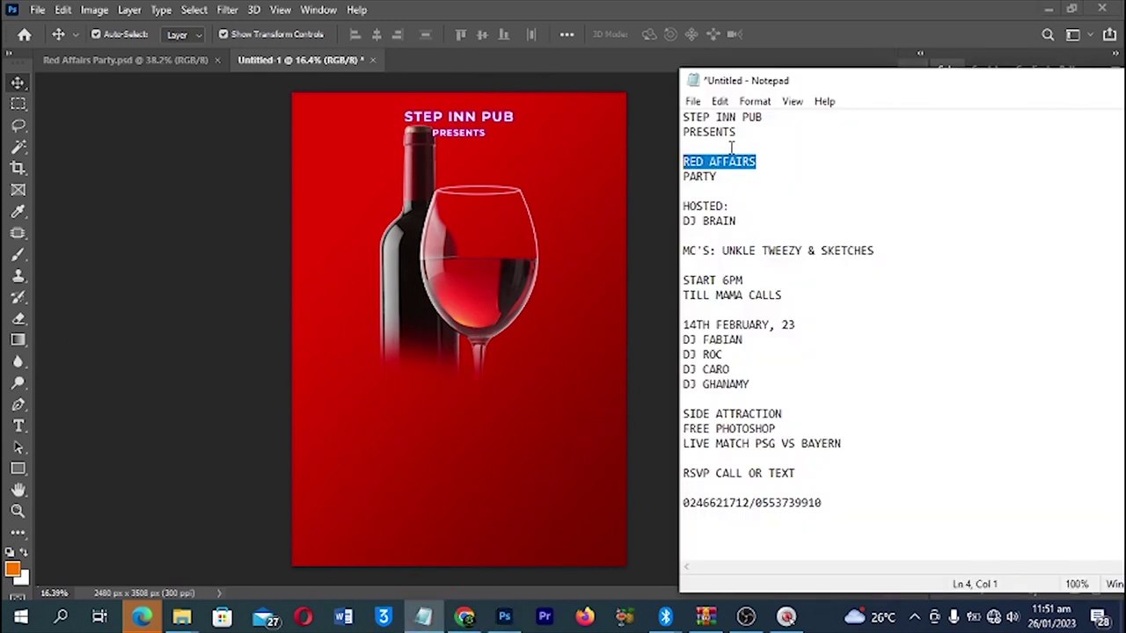
key("ctrl+c")
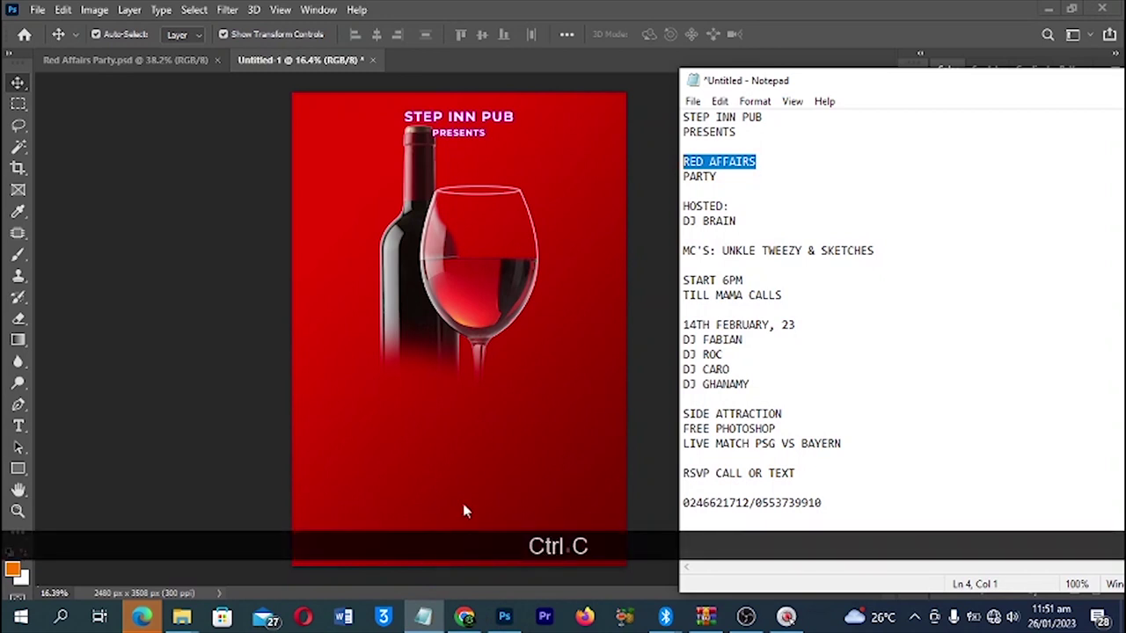
left_click(21, 427)
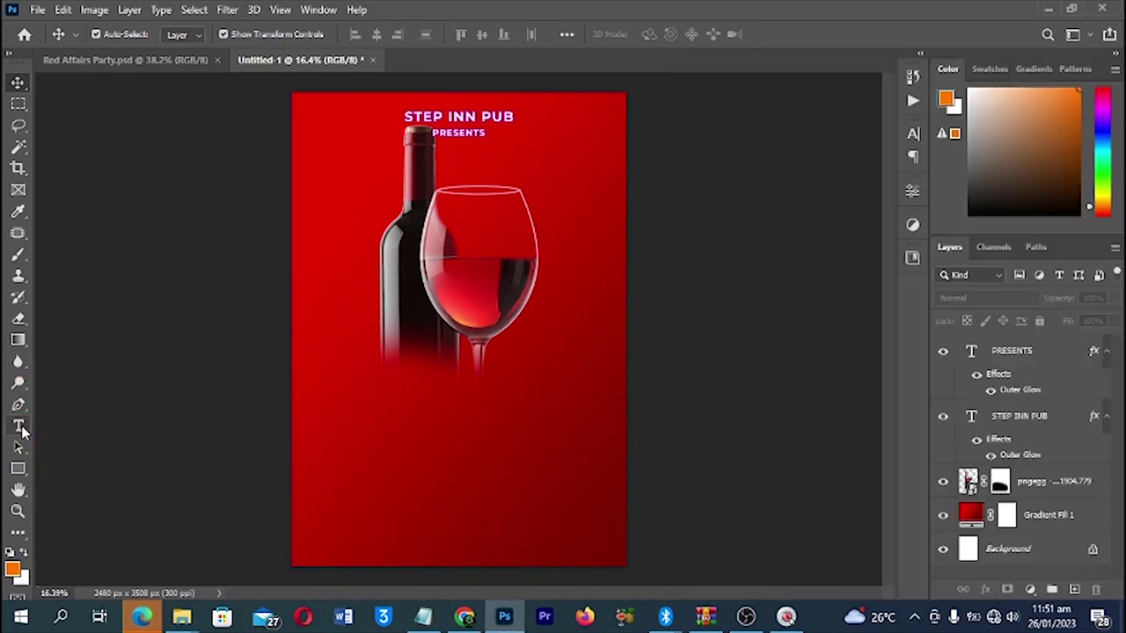
left_click(19, 428)
left_click(384, 381)
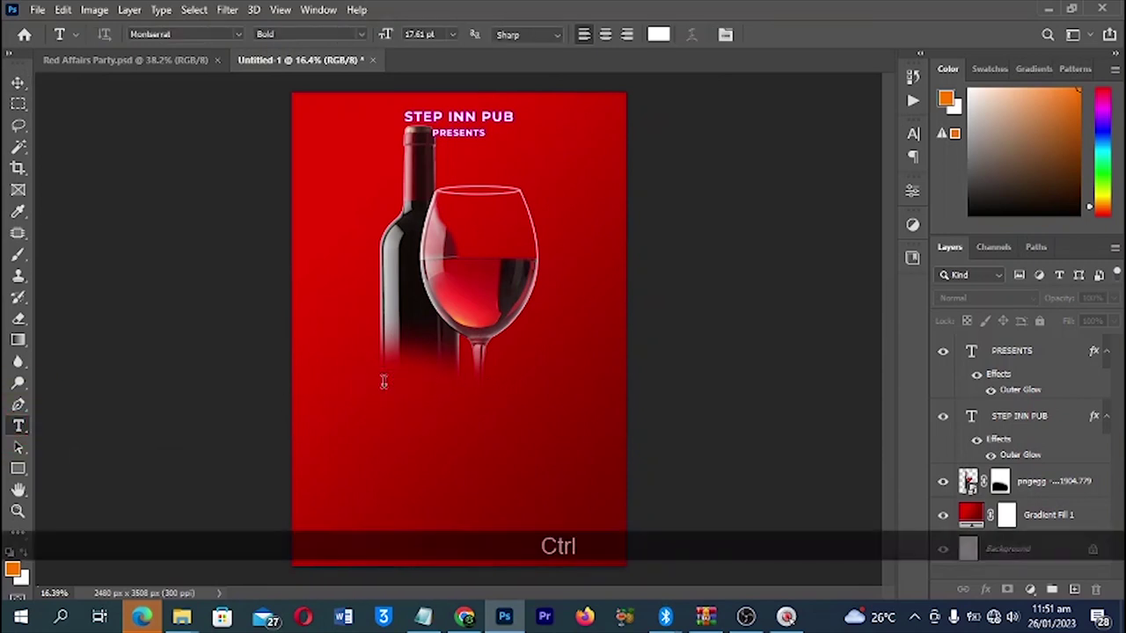
left_click(384, 381)
key("ctrl+v")
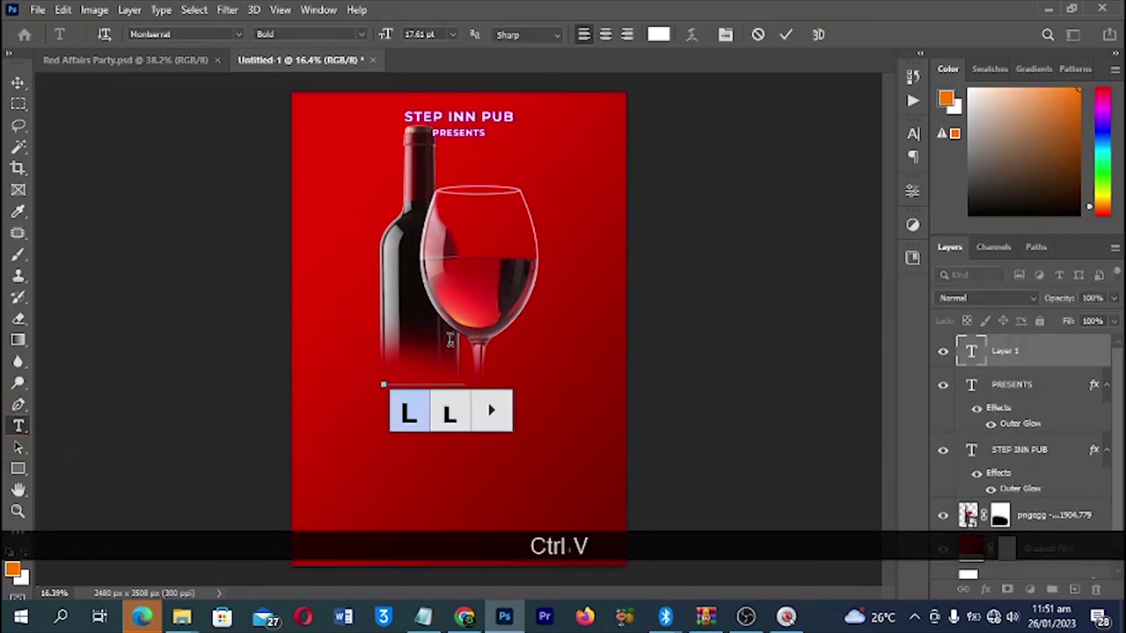
- Set the font of the whole RED AFFAIRS text to Anton
key("ctrl+a")
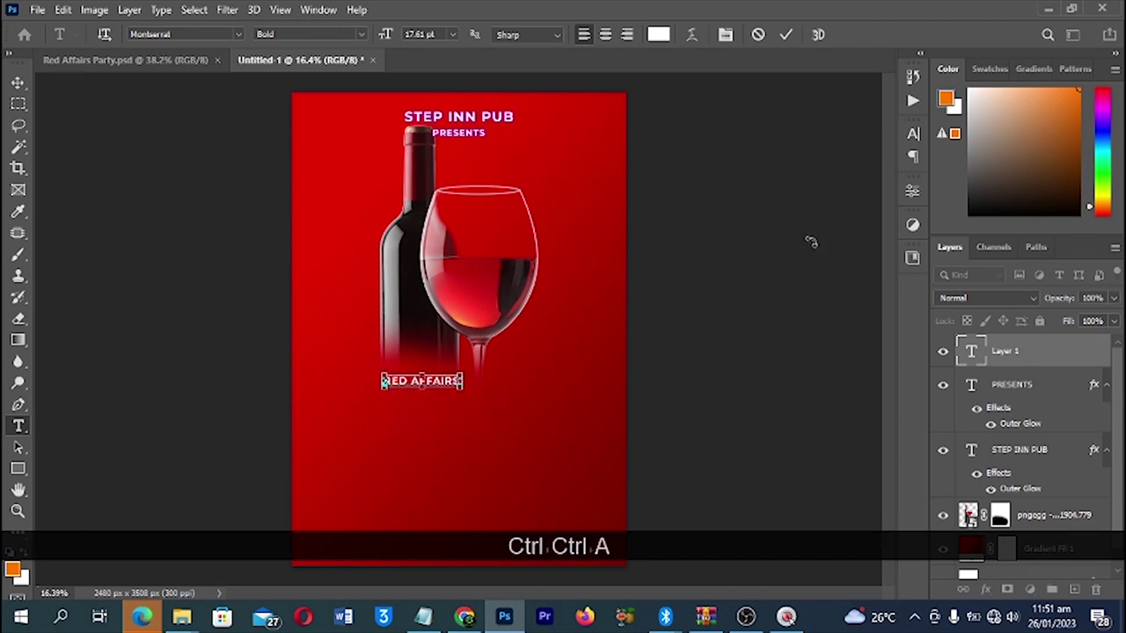
left_click(241, 37)
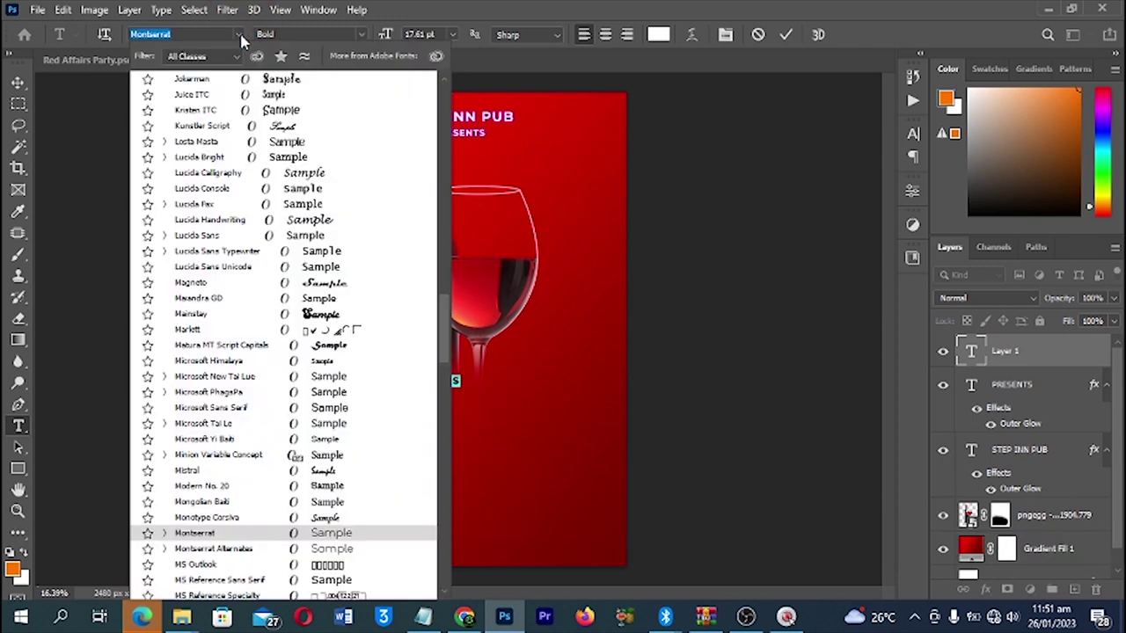
left_click_drag(447, 325, 447, 201)
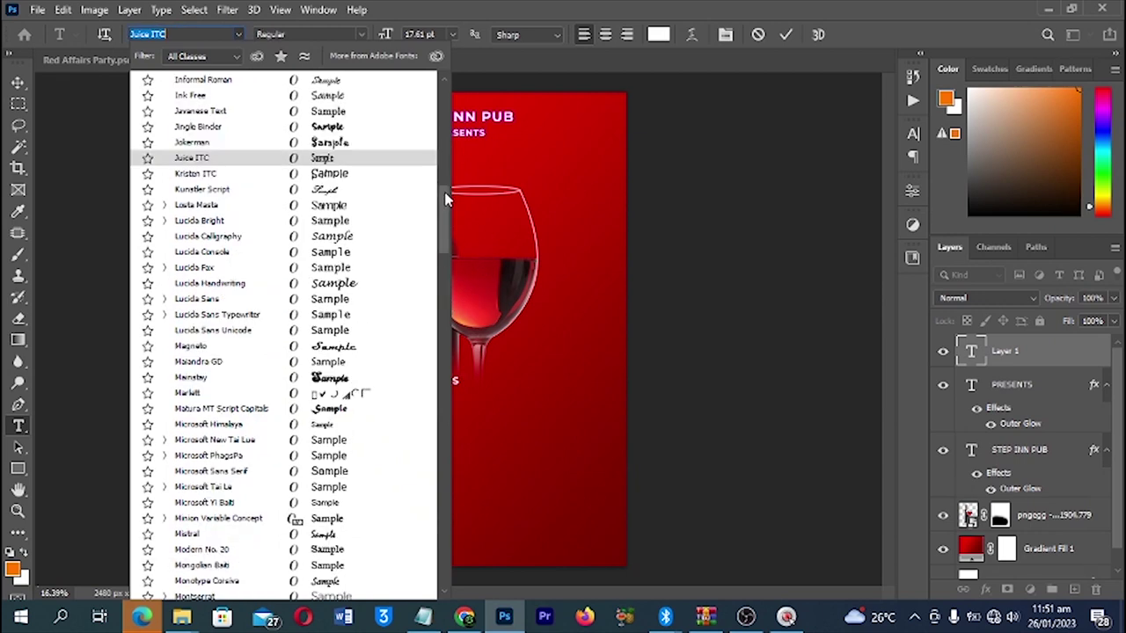
left_click_drag(447, 119, 447, 99)
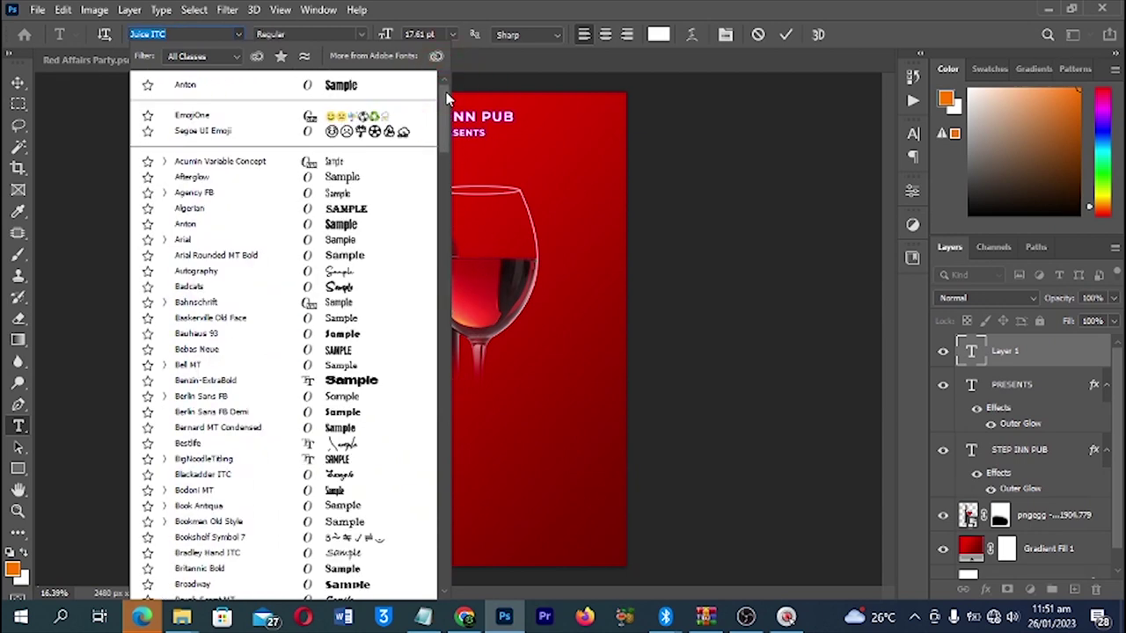
left_click(201, 86)
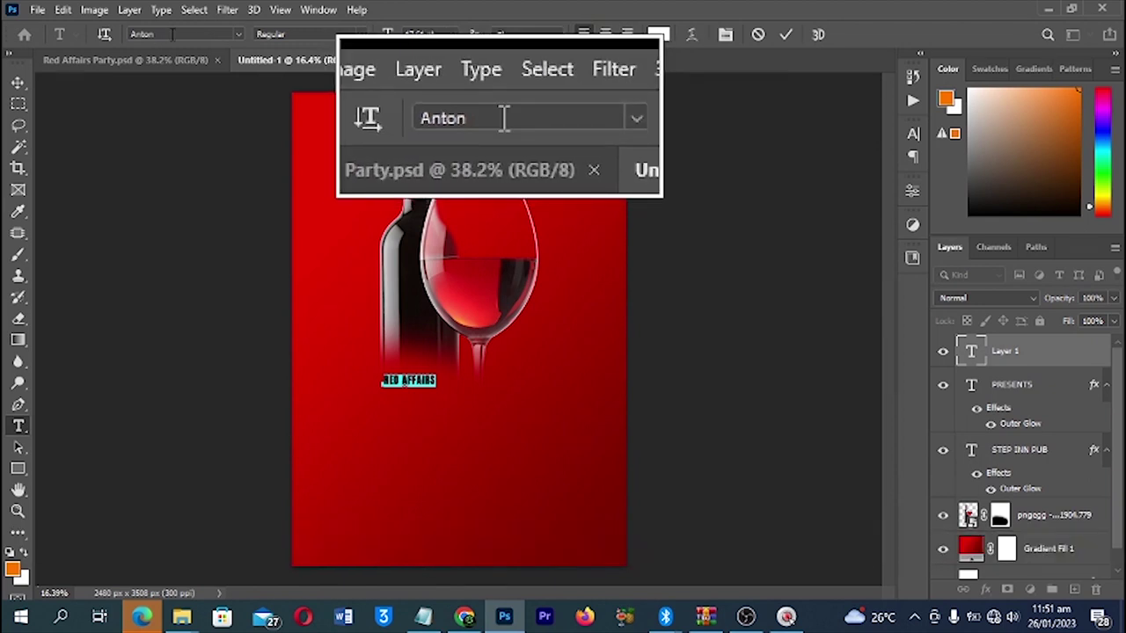
left_click(18, 83)
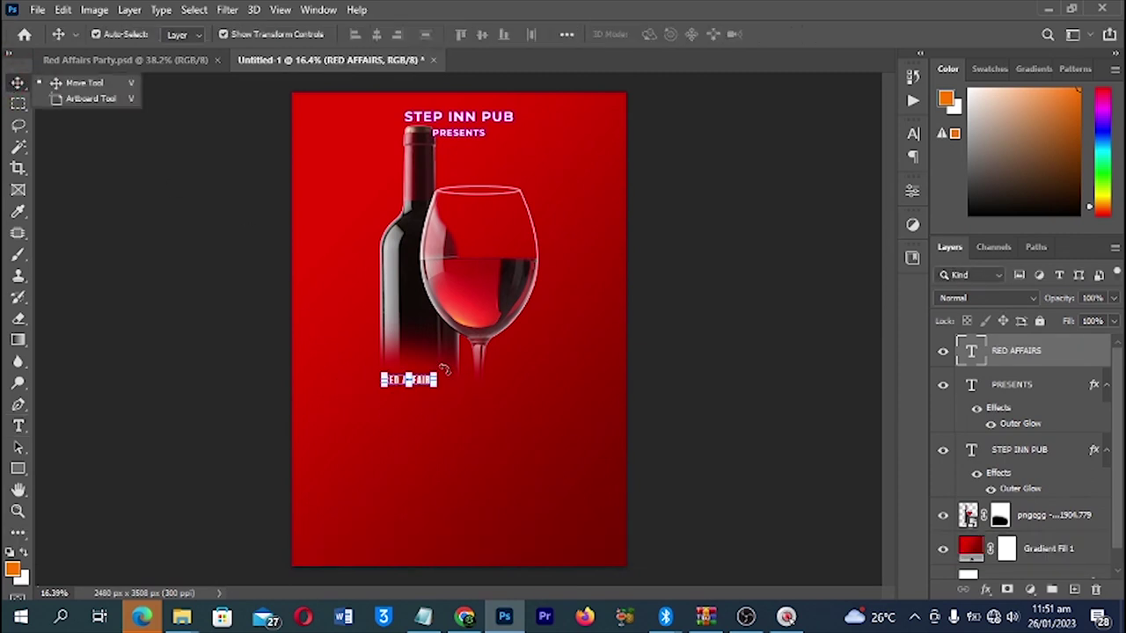
- Enlarge the RED AFFAIRS text into a wide title spanning the base of the bottle and glass
key("ctrl+t")
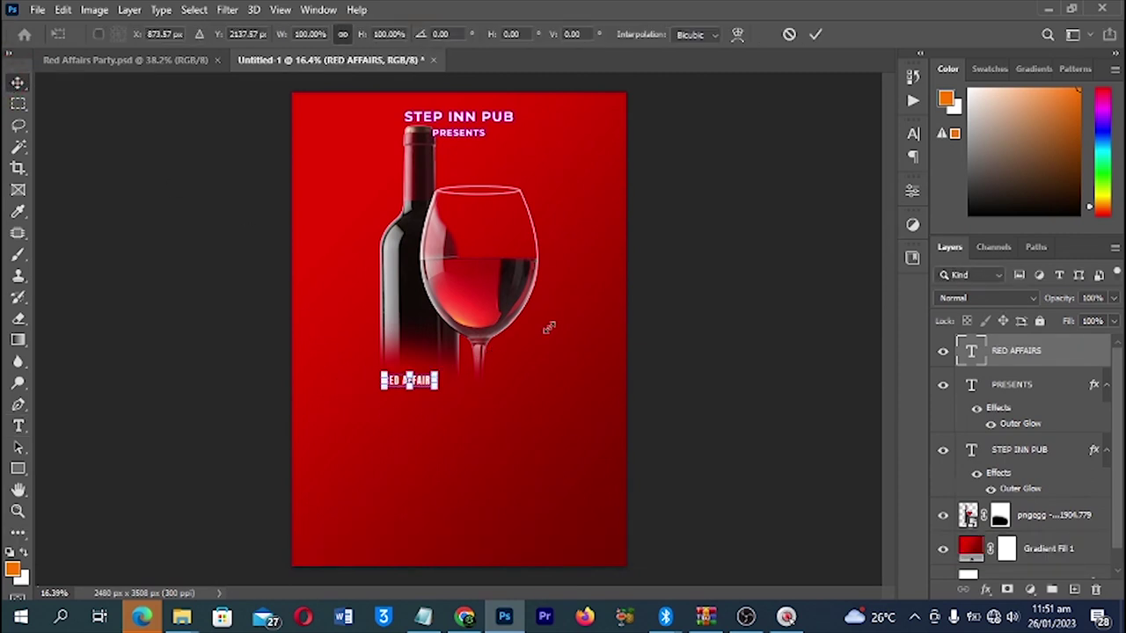
left_click_drag(437, 374, 561, 344)
left_click(538, 185, "ctrl")
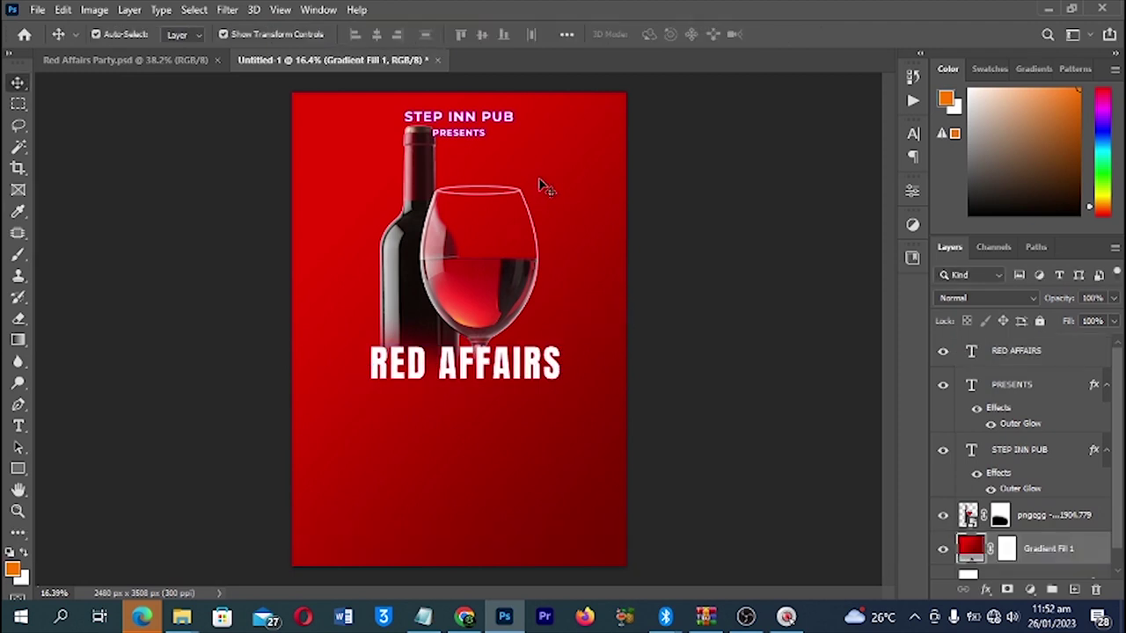
- Shrink the bottle and glass image slightly and move it up so it sits between PRESENTS and the RED AFFAIRS title
key("ctrl")
key("ctrl")
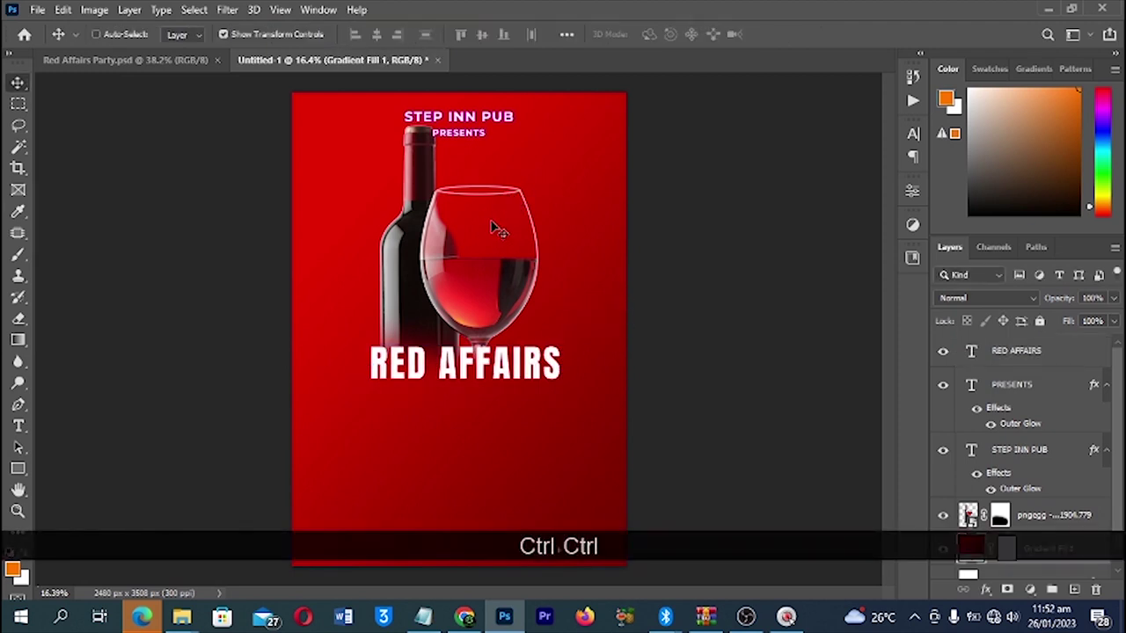
left_click(437, 289, "ctrl")
key("ctrl+t")
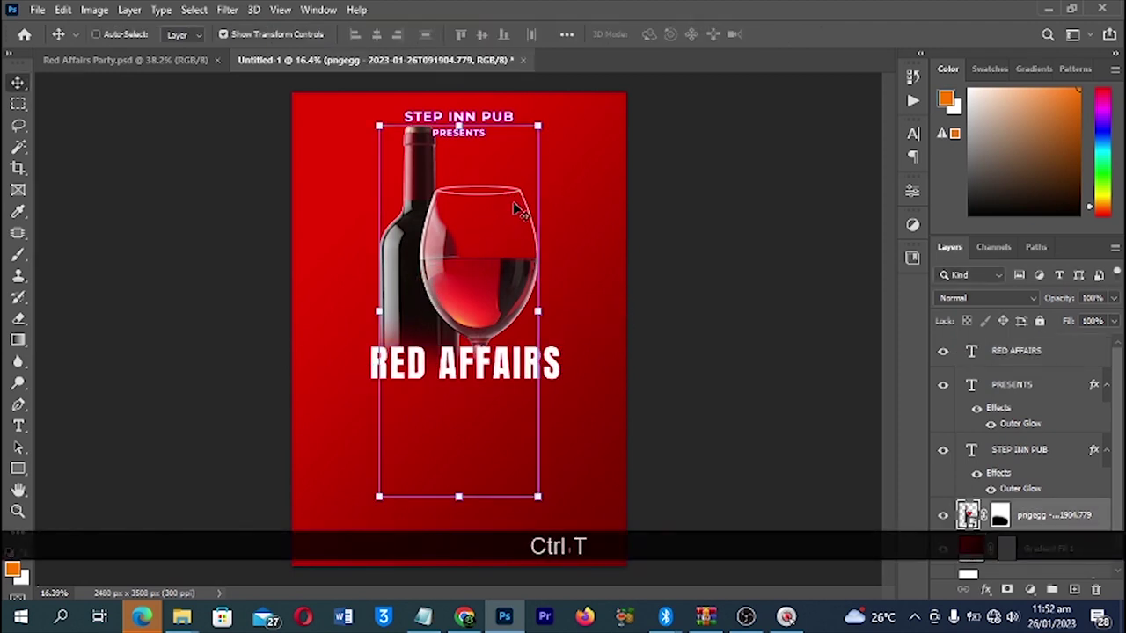
left_click_drag(540, 126, 523, 154)
left_click_drag(498, 197, 500, 176)
key("Return")
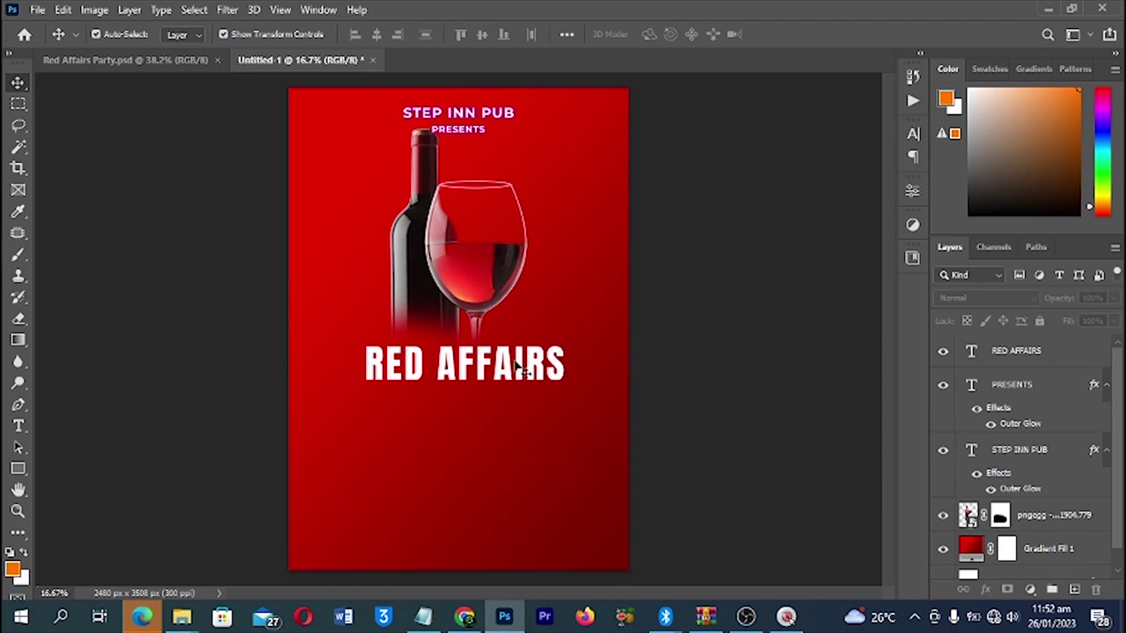
- Duplicate the RED AFFAIRS title directly beneath itself and replace the copy's text with PARTY copied from the Notepad notes
scroll(519, 374, "up", 2)
left_click_drag(516, 374, 476, 424)
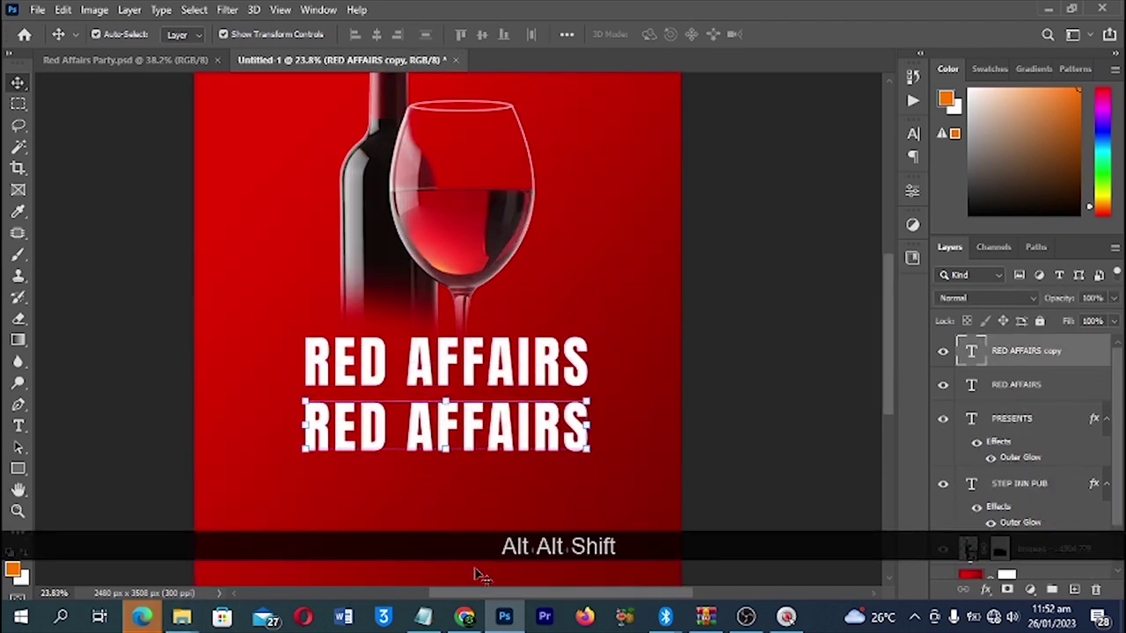
left_click(418, 618)
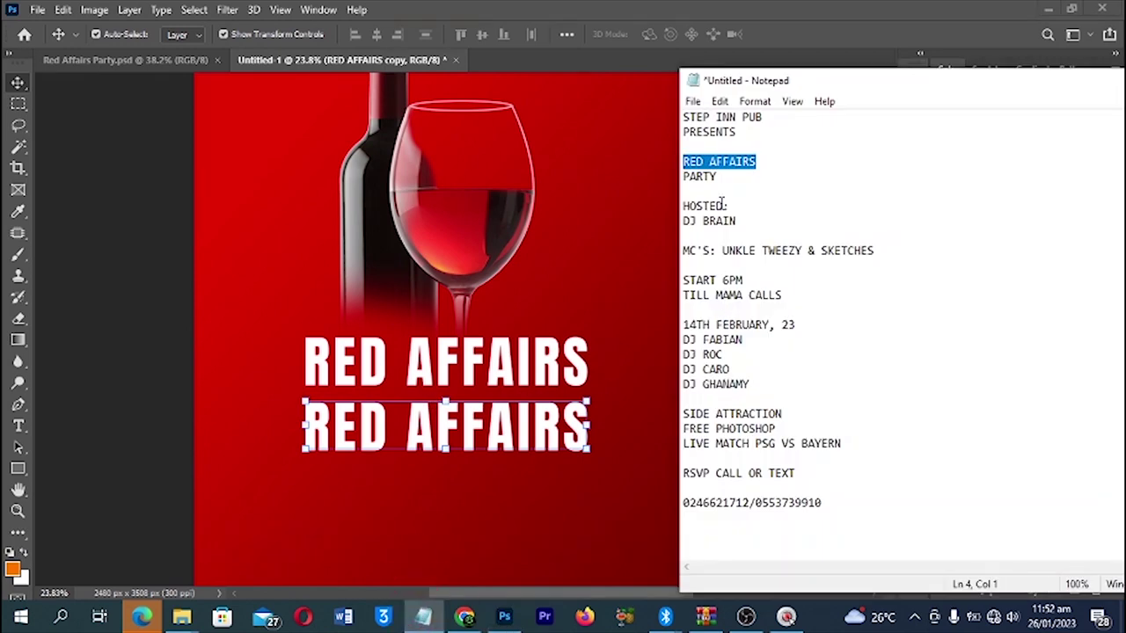
double_click(713, 177)
key("ctrl+c")
left_click(594, 313)
key("ctrl+v")
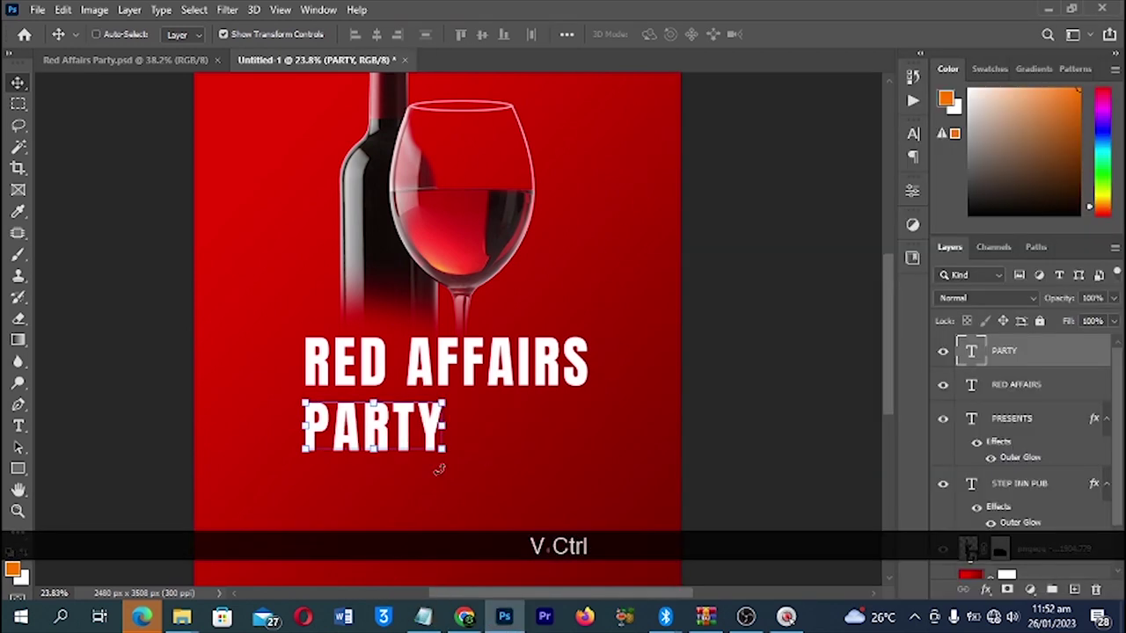
key("ctrl+t")
left_click_drag(453, 483, 576, 569)
key("Return")
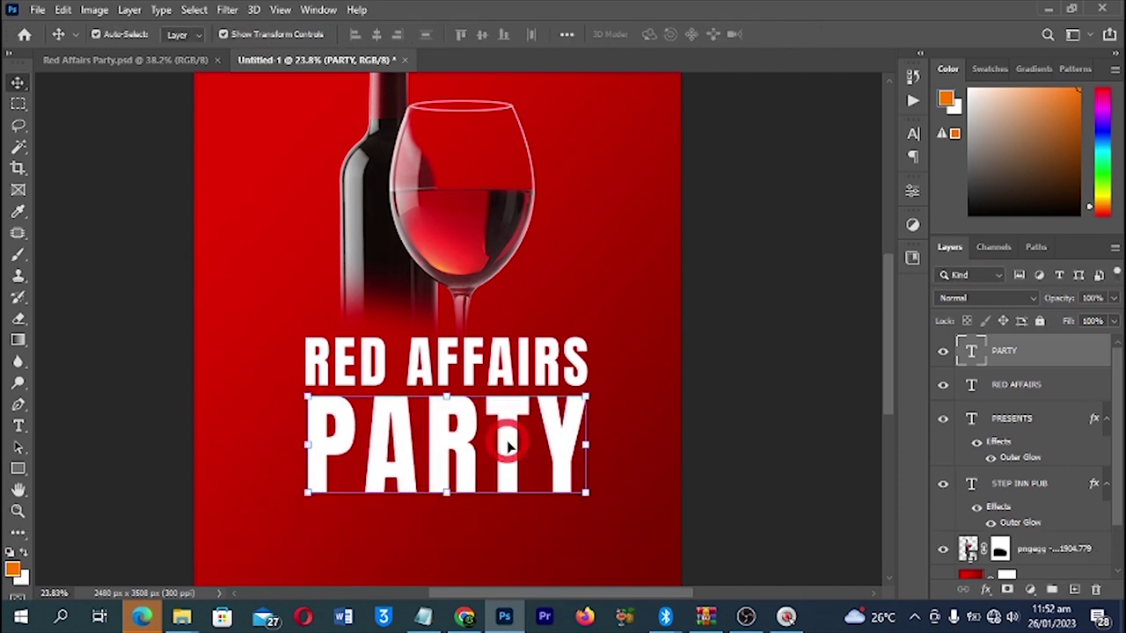
key("ctrl+z")
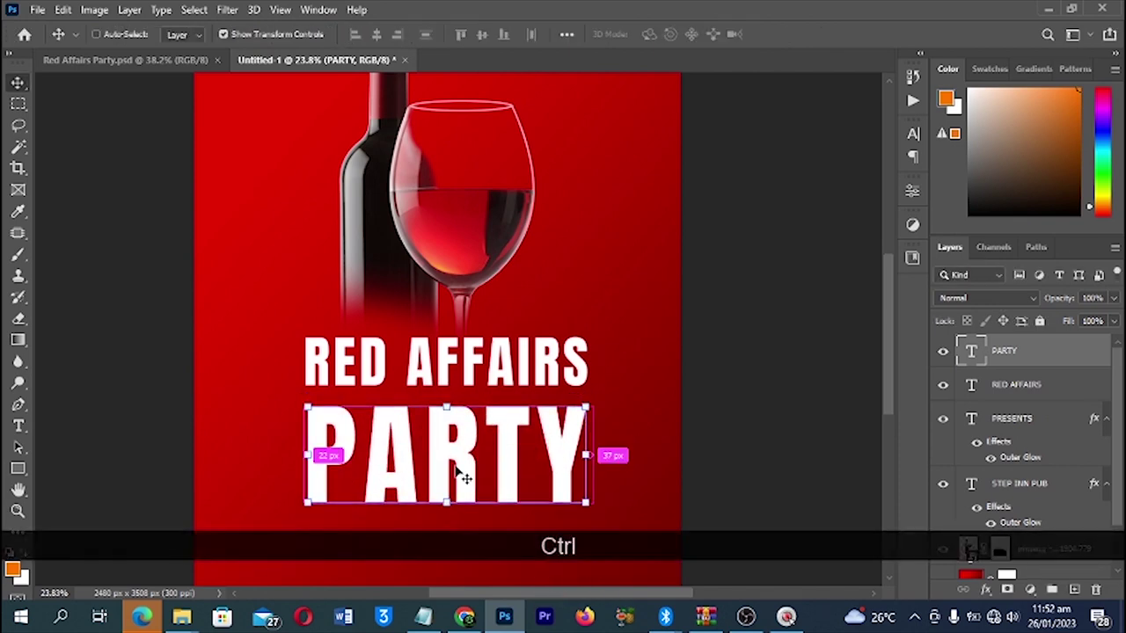
key("ctrl+z")
- Scale the PARTY text to about 202% to roughly match the RED AFFAIRS width, and move it up close beneath that line
left_click_drag(444, 453, 595, 533)
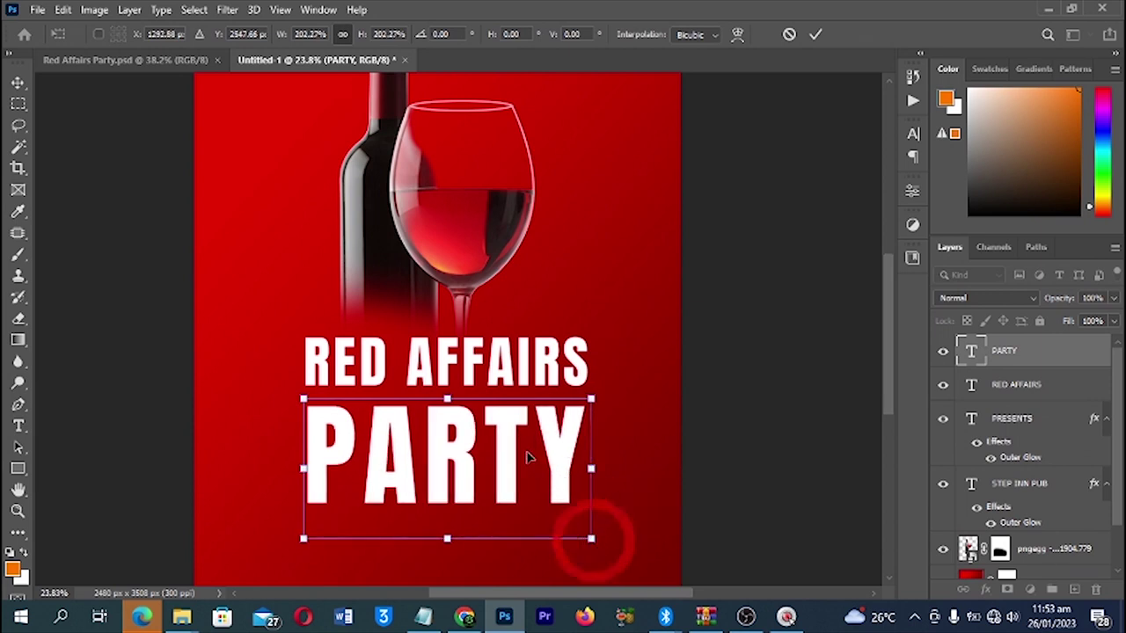
left_click(528, 456)
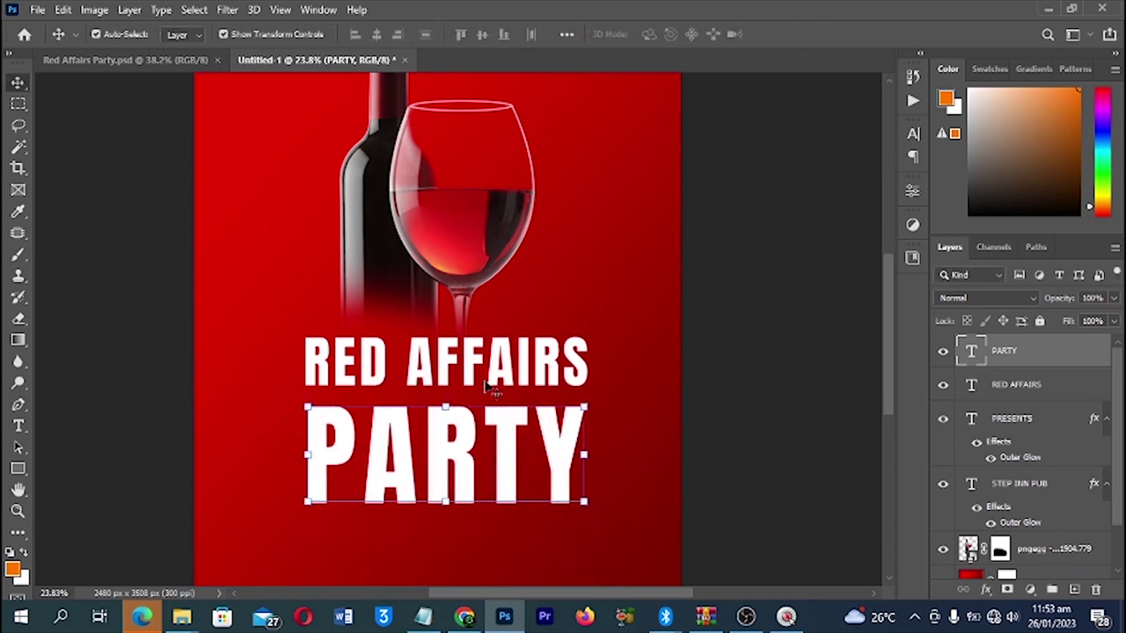
left_click_drag(563, 461, 541, 450)
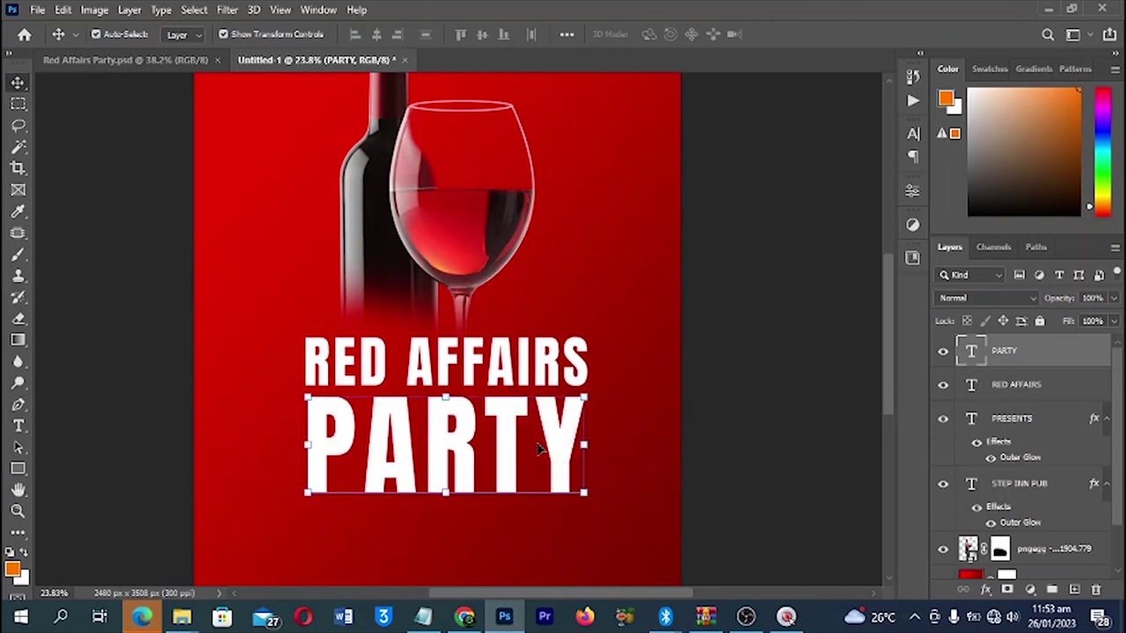
key("Up")
key("Up")
key("Up")
key("Up")
key("Up")
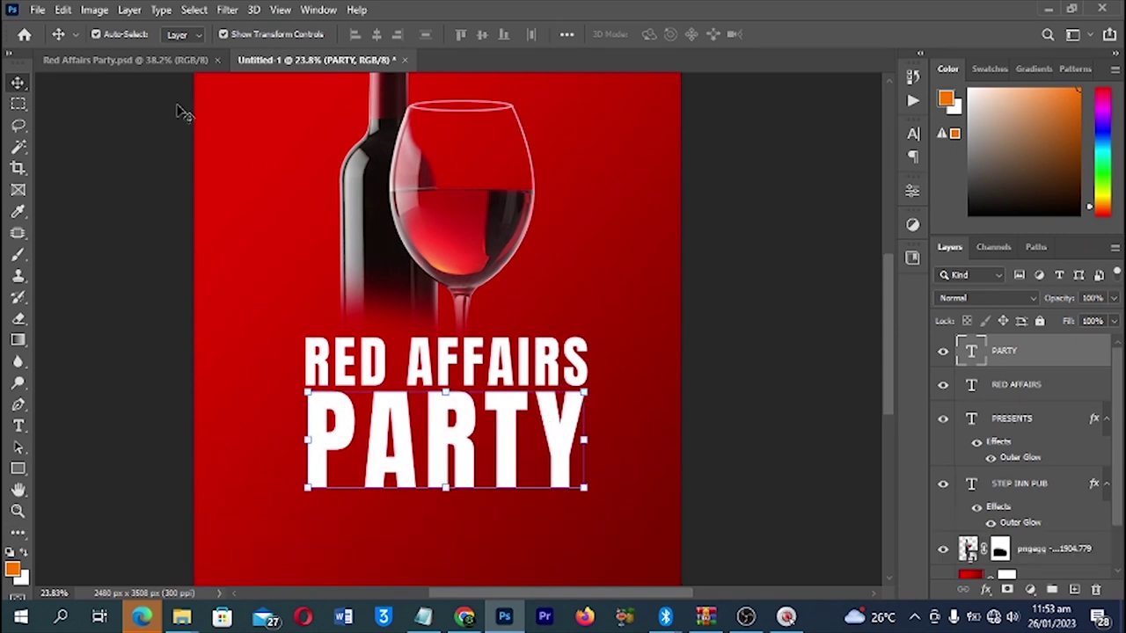
- Check the title styling in Red Affairs Party.psd and apply a dark-to-bright red linear gradient overlay to the PARTY text
left_click(168, 61)
scroll(543, 425, "down", 6)
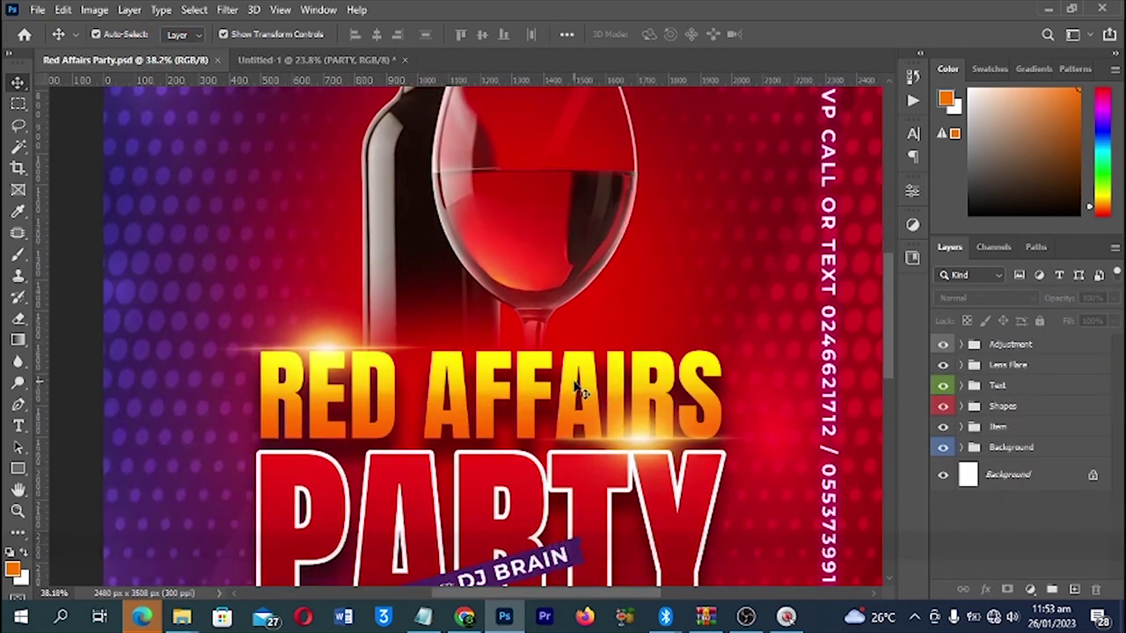
scroll(535, 400, "down", 2, "alt")
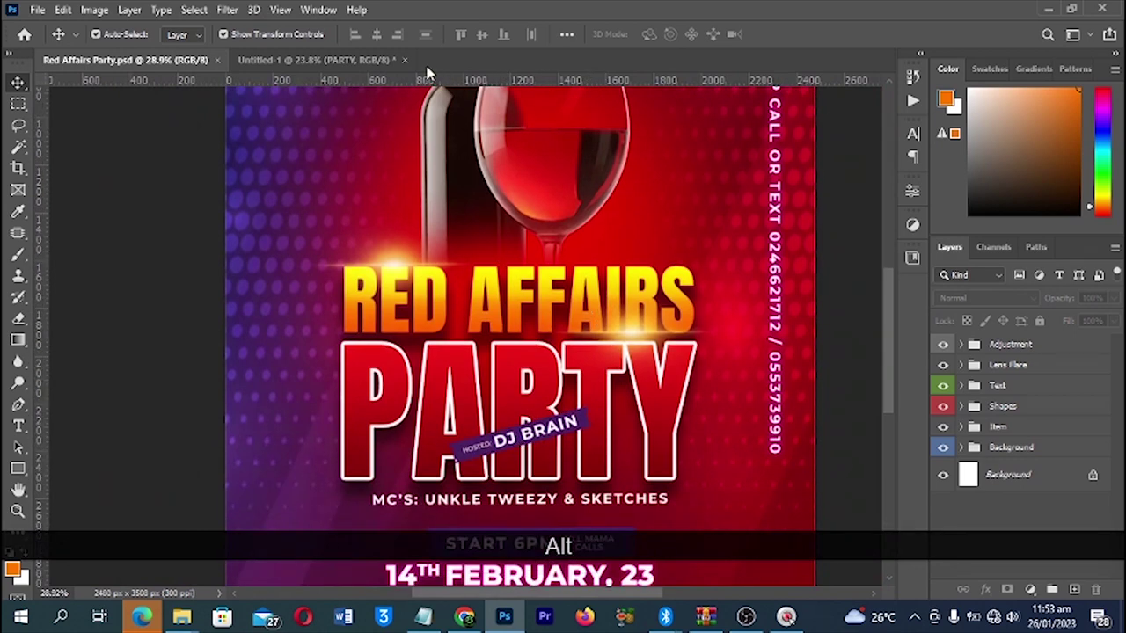
left_click(330, 60)
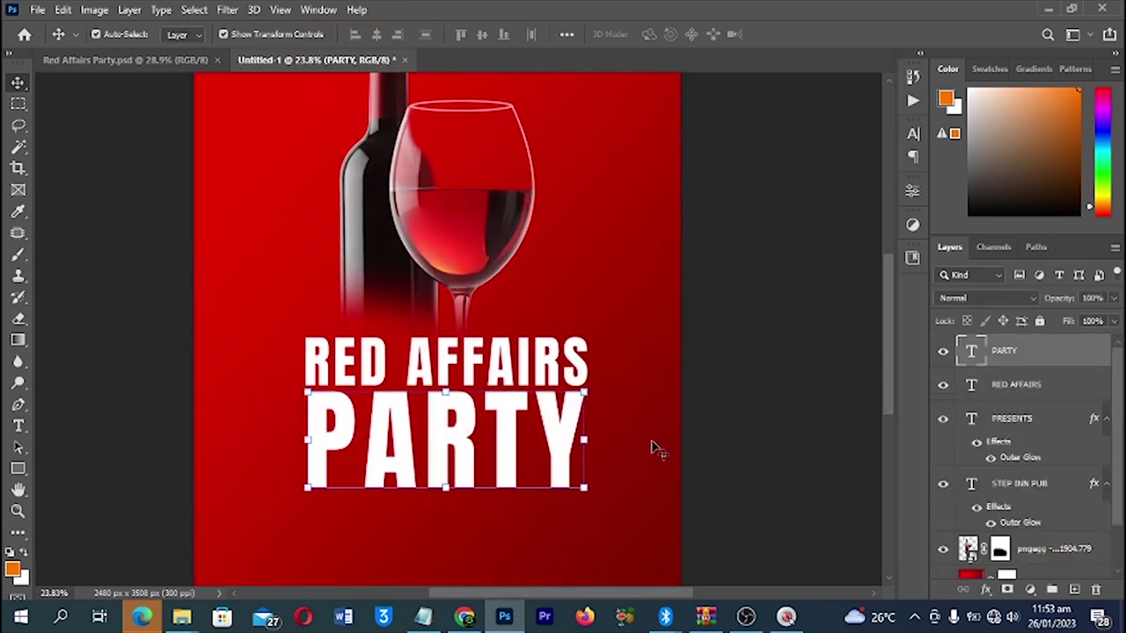
left_click(986, 589)
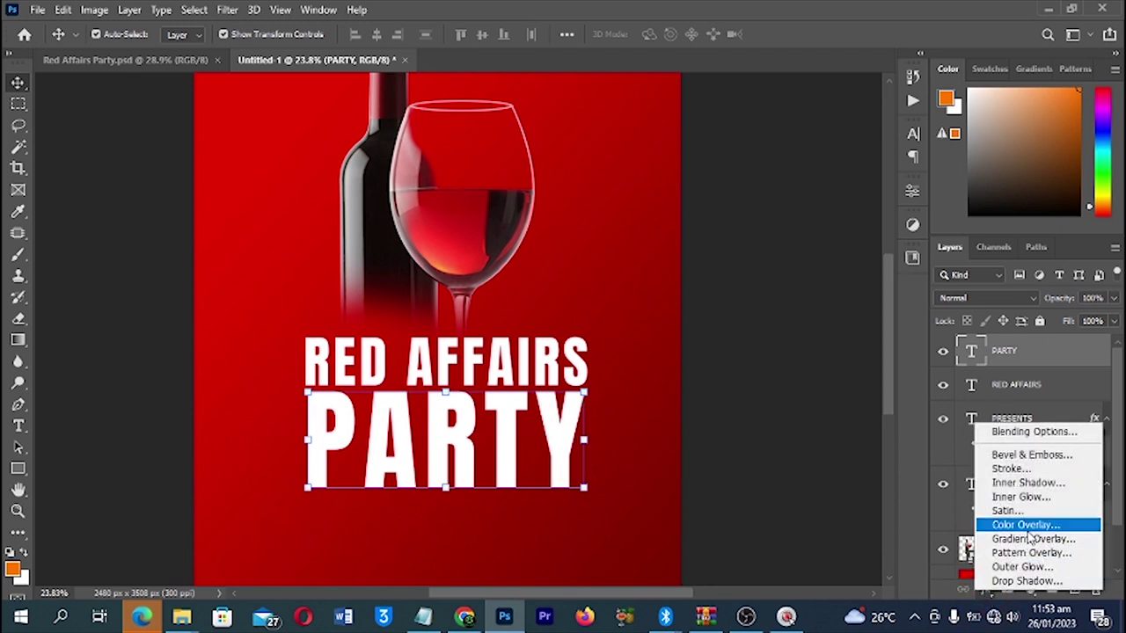
left_click(1031, 540)
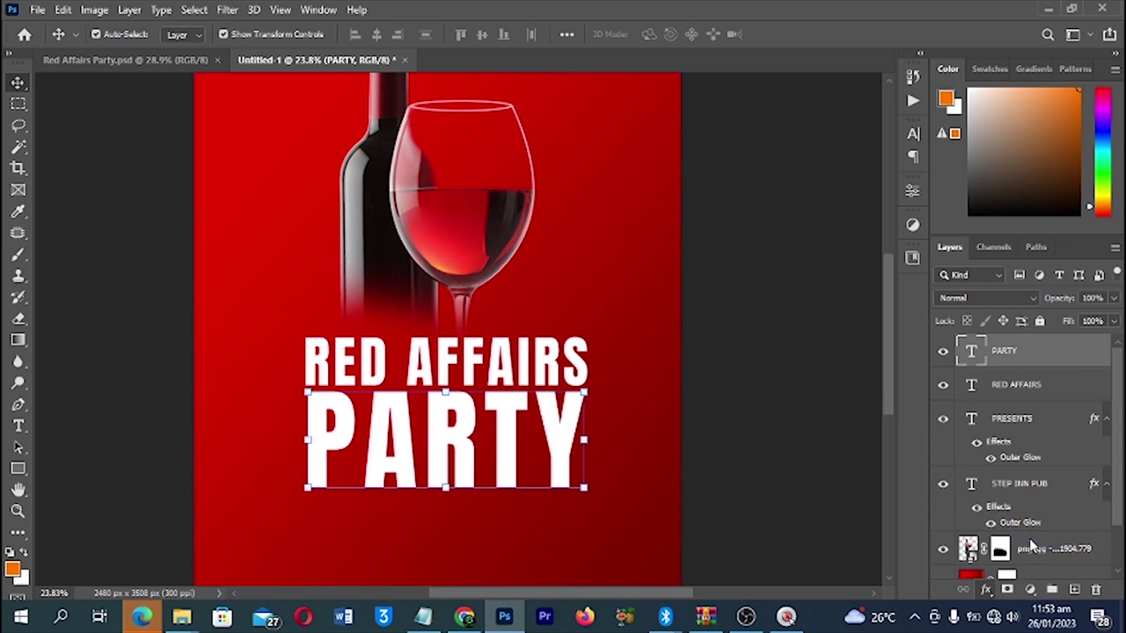
left_click(648, 325)
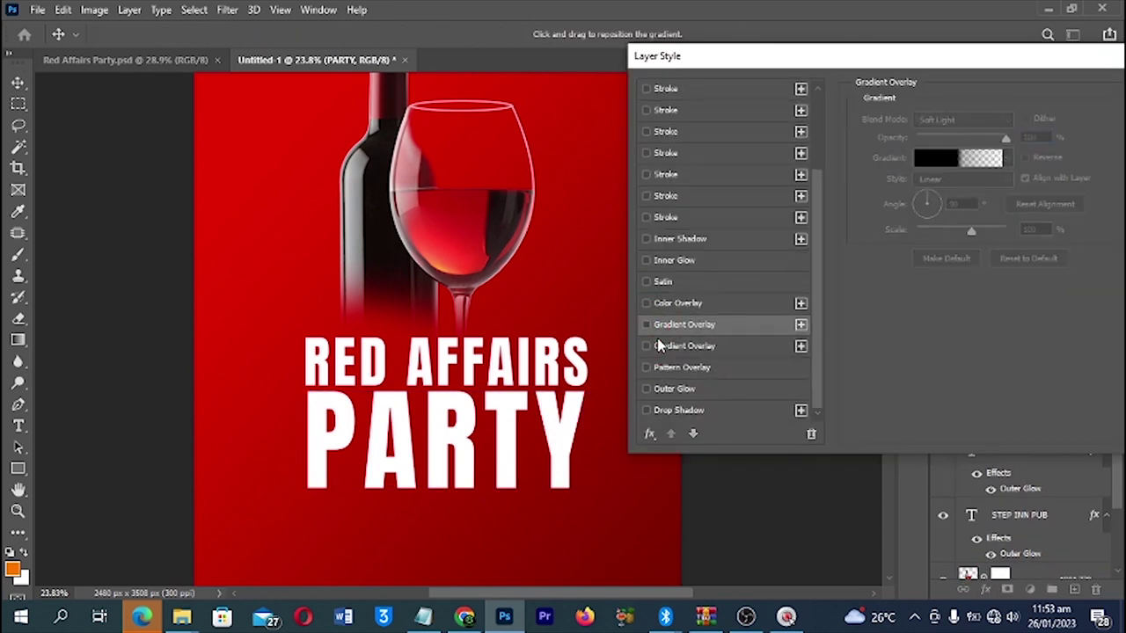
left_click(661, 345)
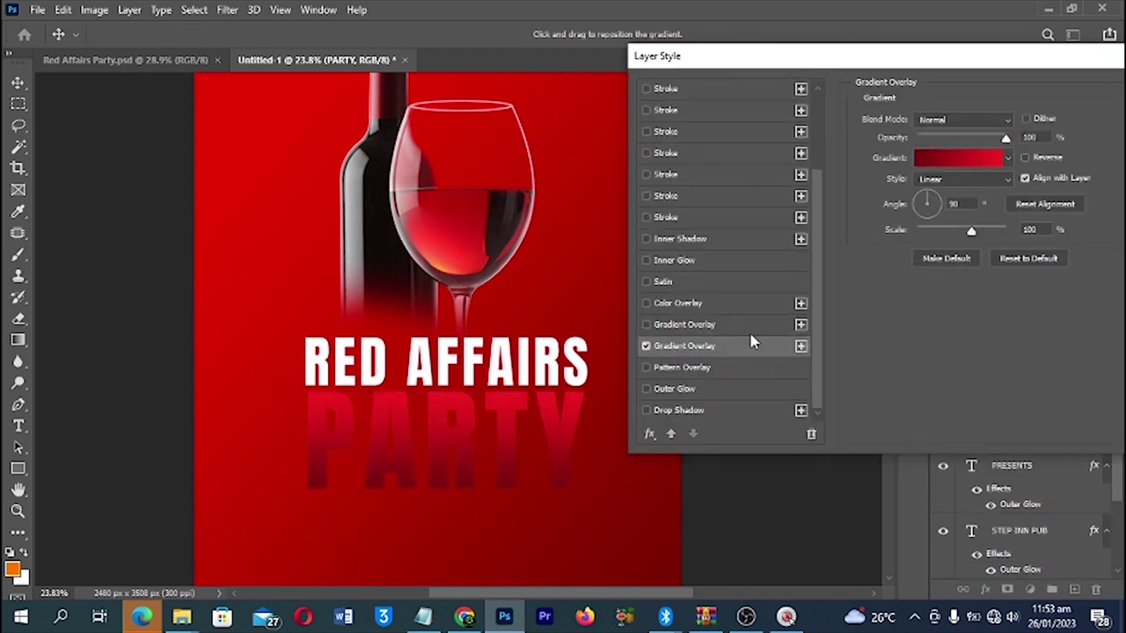
left_click(972, 158)
scroll(863, 162, "down", 5)
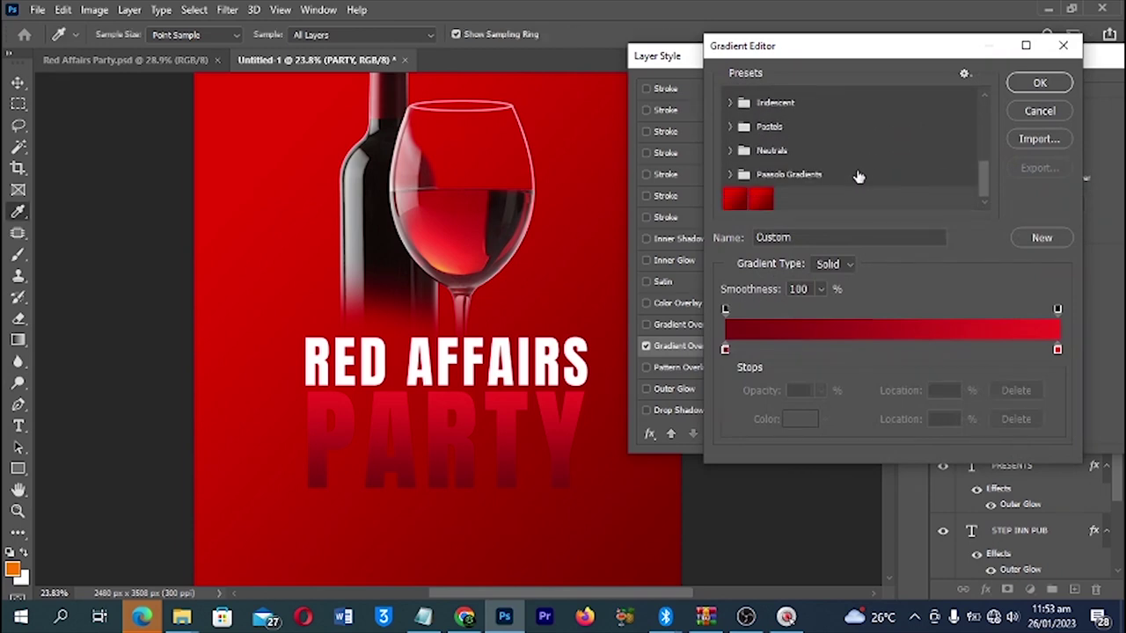
scroll(858, 176, "down", 1)
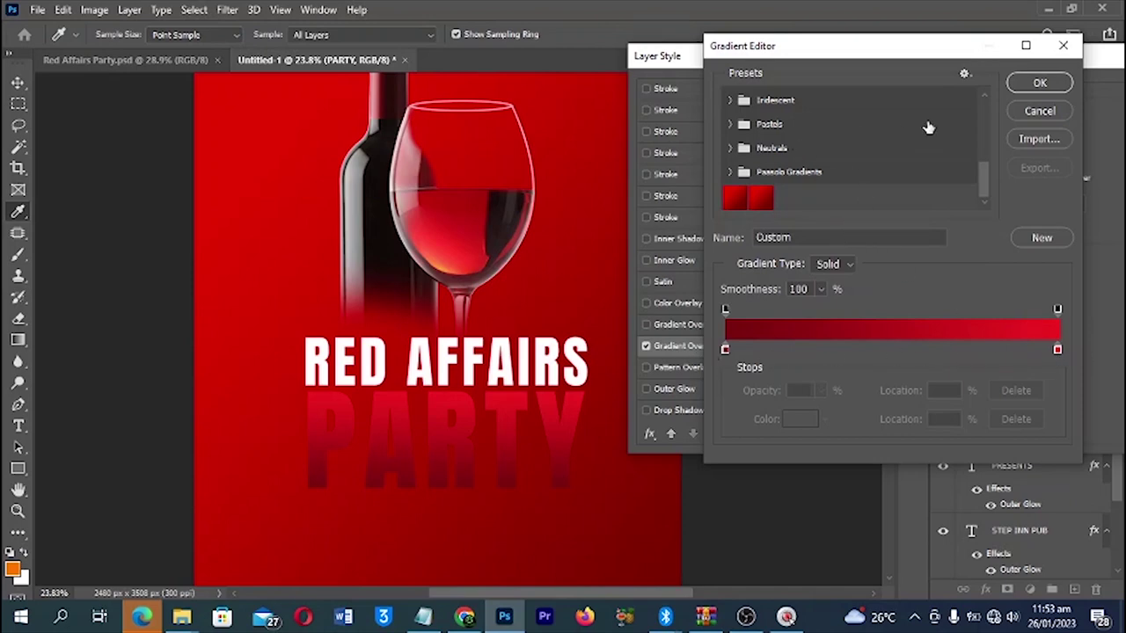
left_click(1036, 85)
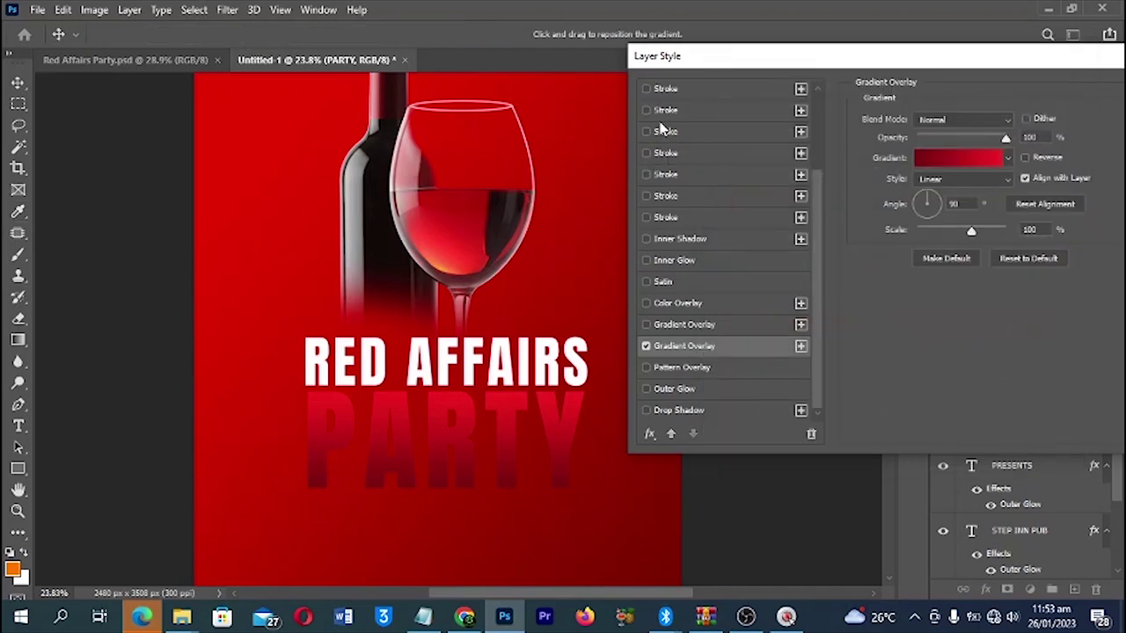
- Add an outside stroke to the PARTY text and colour it white (ffffff)
left_click(668, 220)
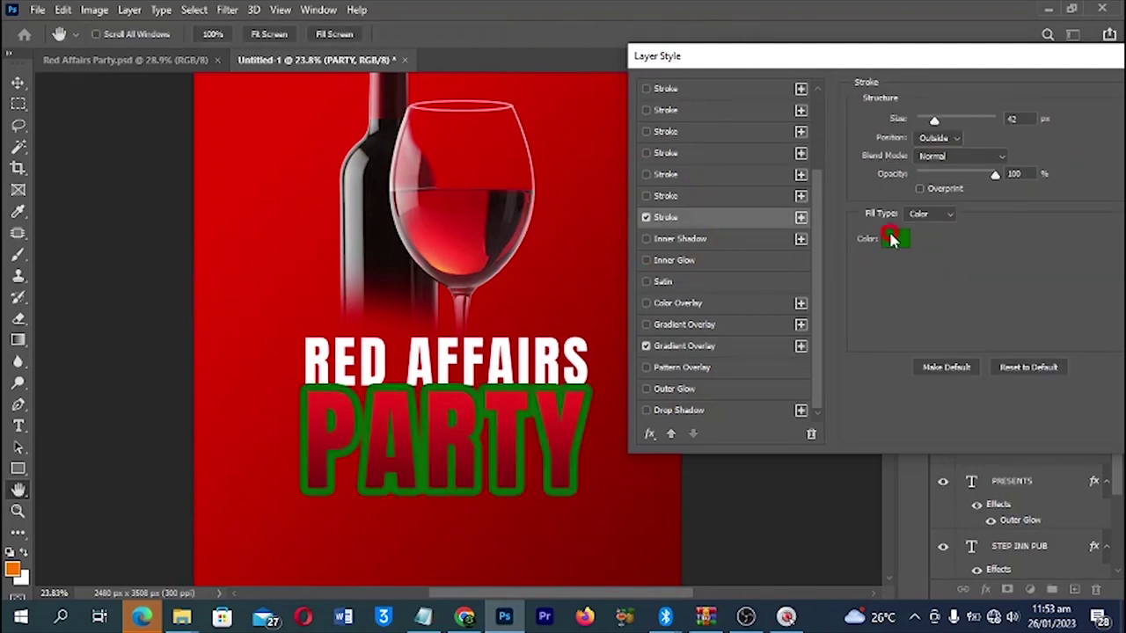
left_click(894, 239)
left_click(695, 237)
left_click(623, 213)
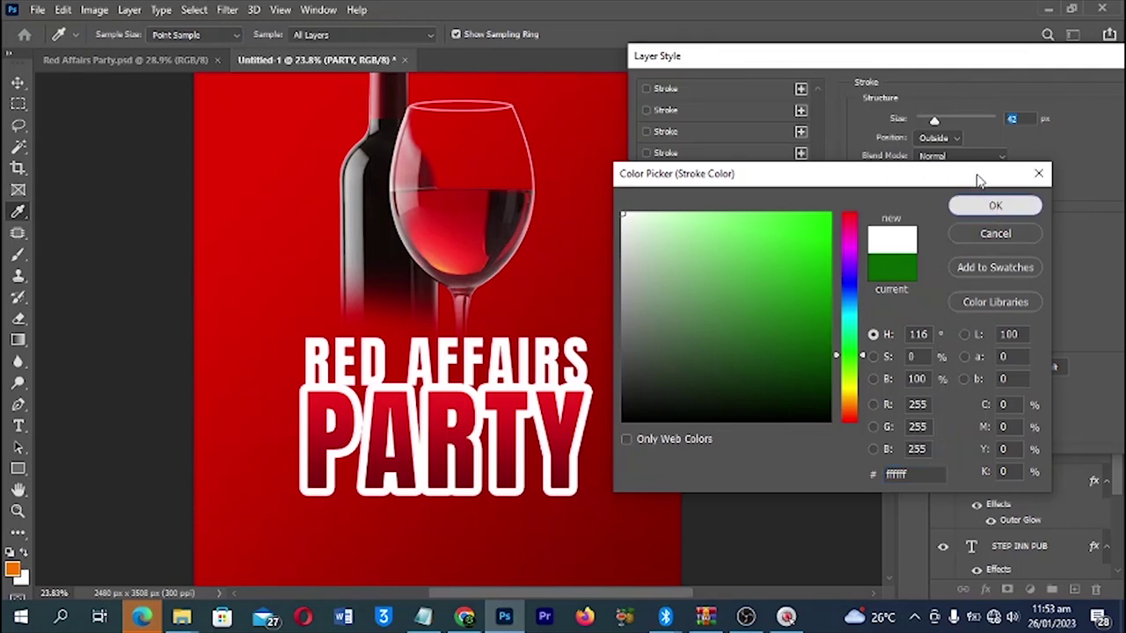
left_click(994, 208)
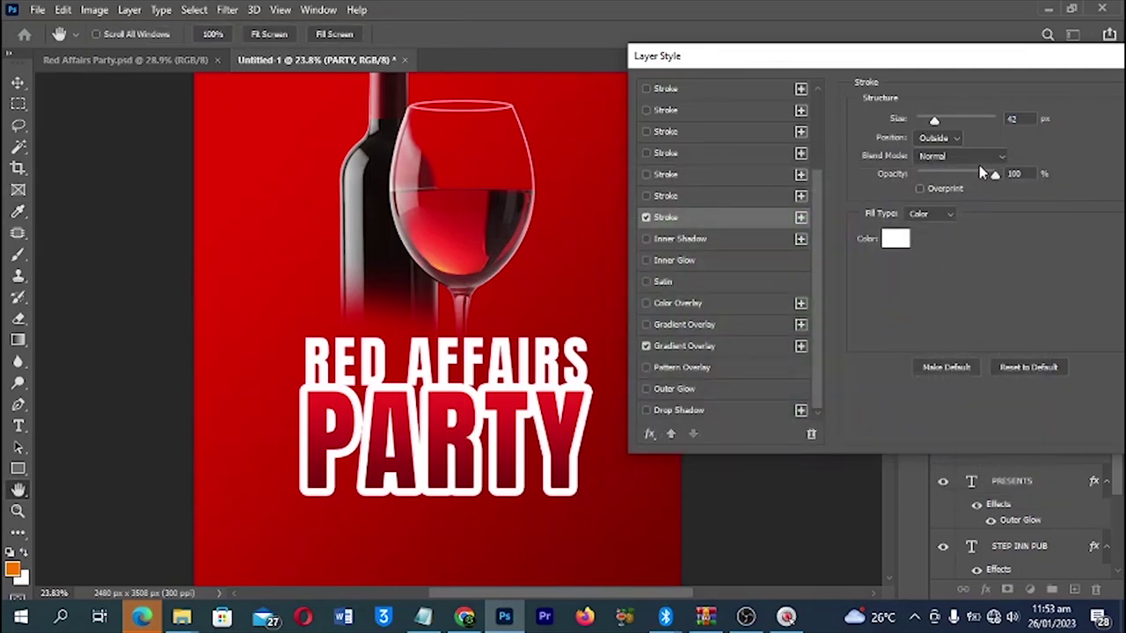
- Reduce the PARTY stroke size to 15 px, keeping its position outside
left_click(934, 138)
left_click(940, 141)
double_click(1025, 121)
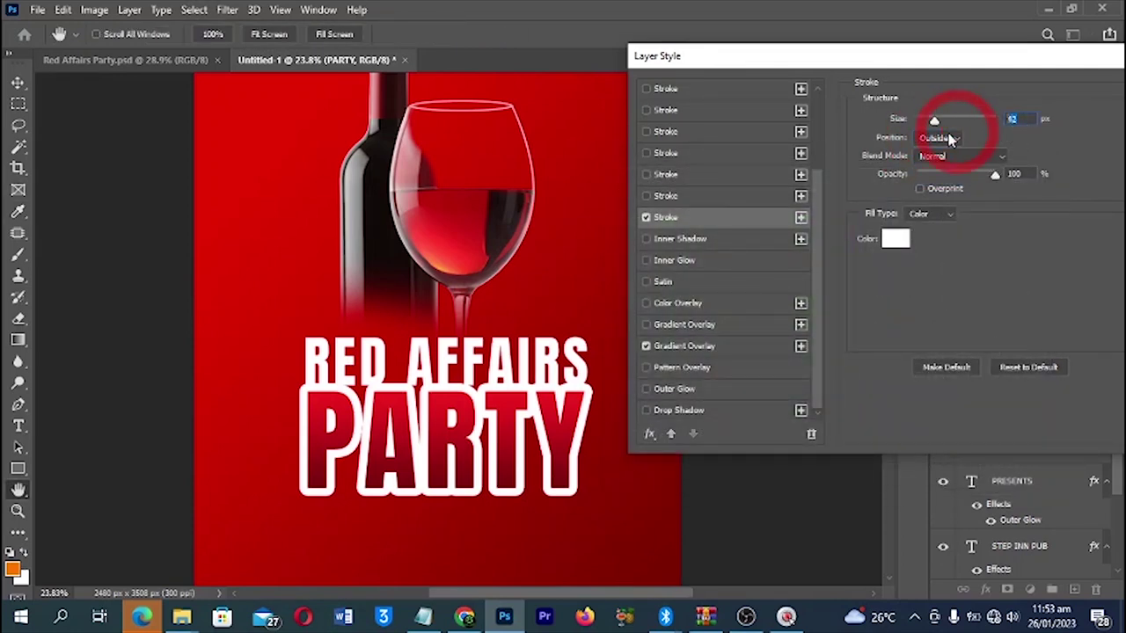
type("12")
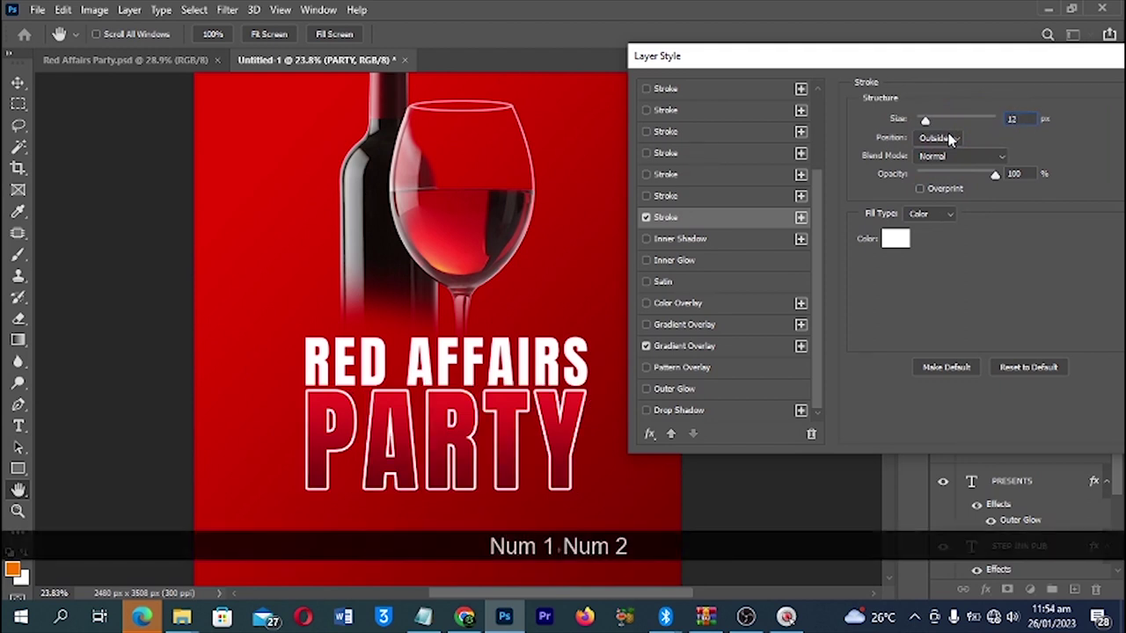
key("Up")
key("Up")
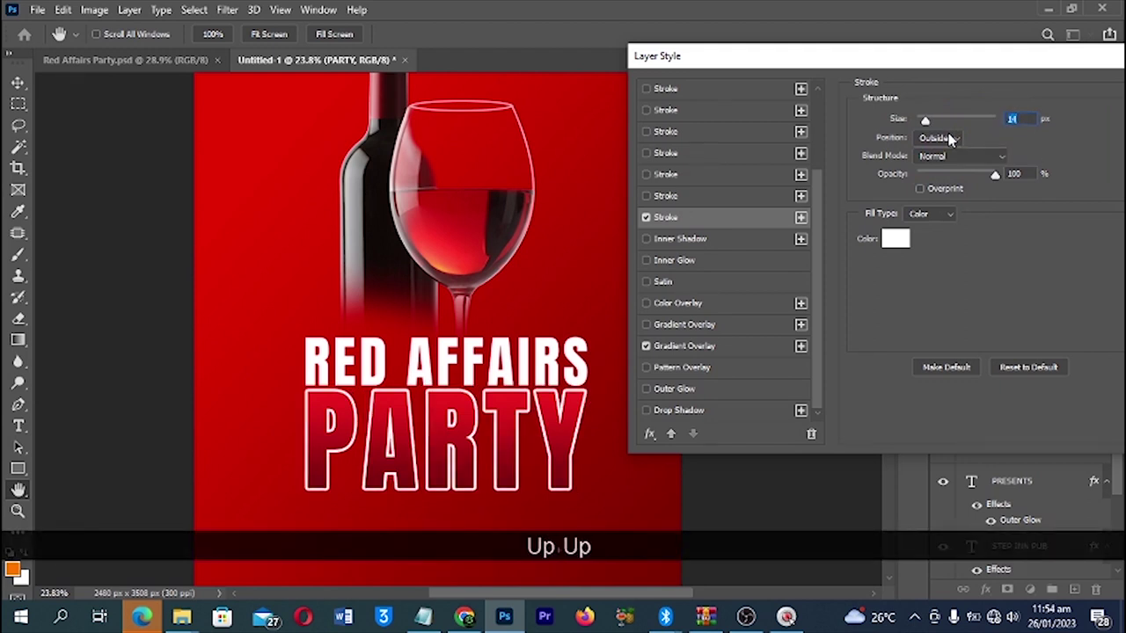
key("Up")
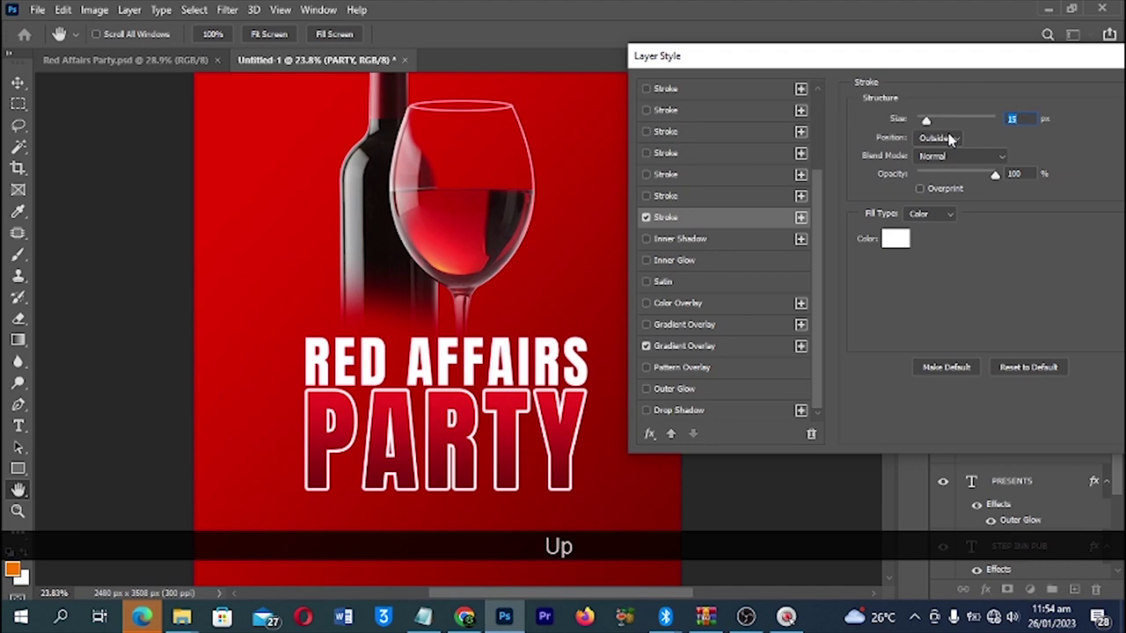
- Add a black drop shadow to PARTY with a 142° angle and 30 px distance, and apply the layer style
left_click(701, 413)
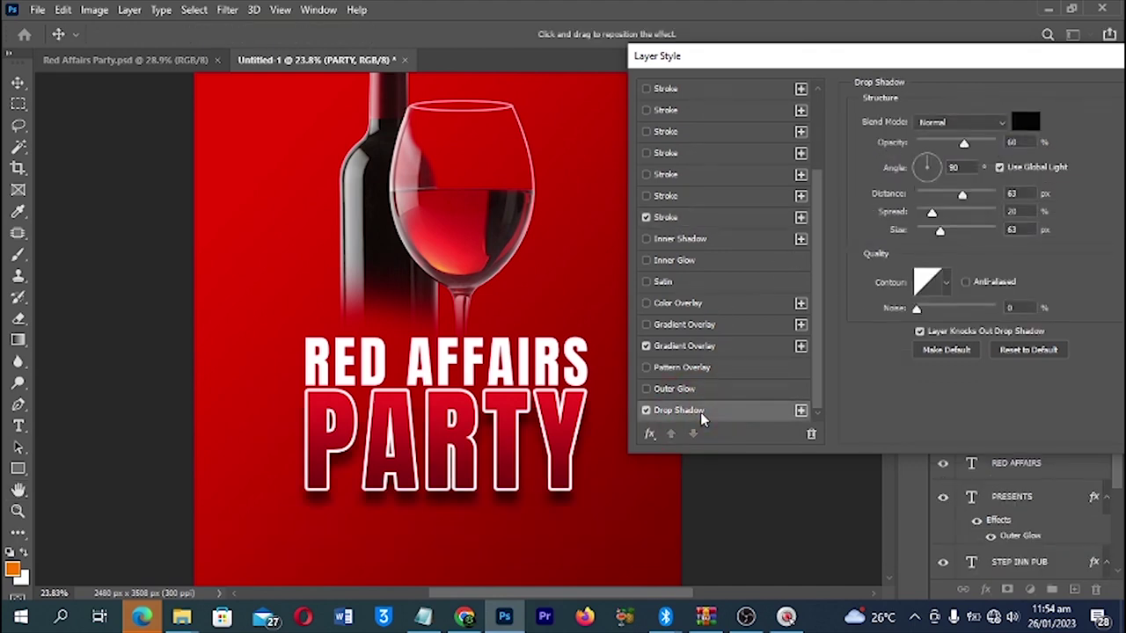
left_click_drag(528, 466, 508, 448)
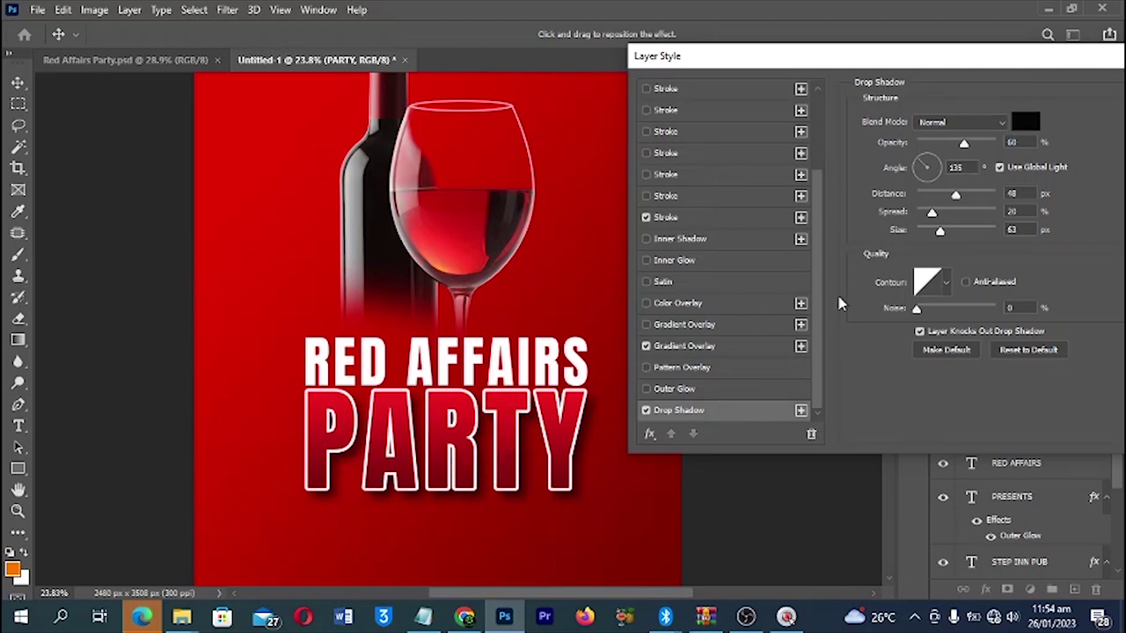
left_click_drag(510, 432, 506, 429)
left_click_drag(951, 194, 942, 196)
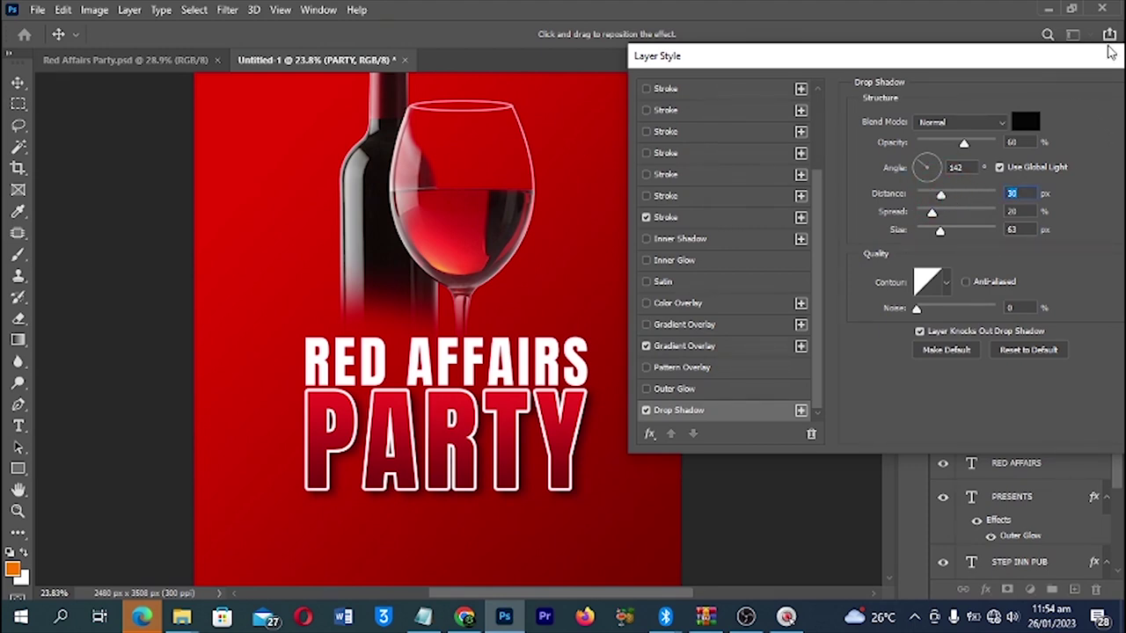
key("Return")
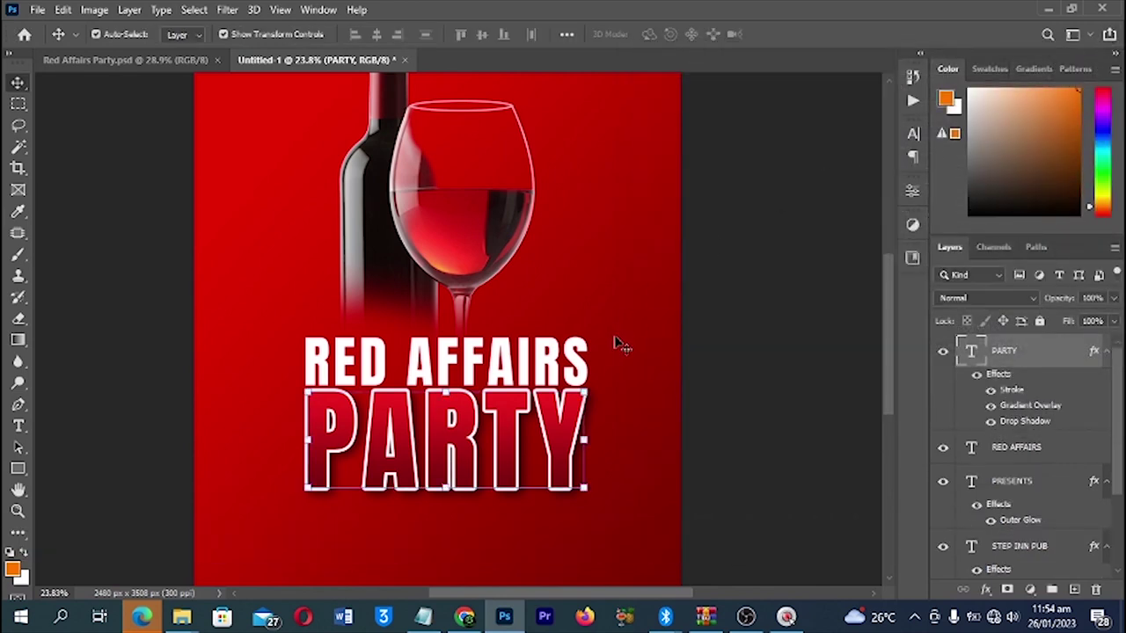
- Add a gradient overlay to the RED AFFAIRS text layer
left_click(570, 357)
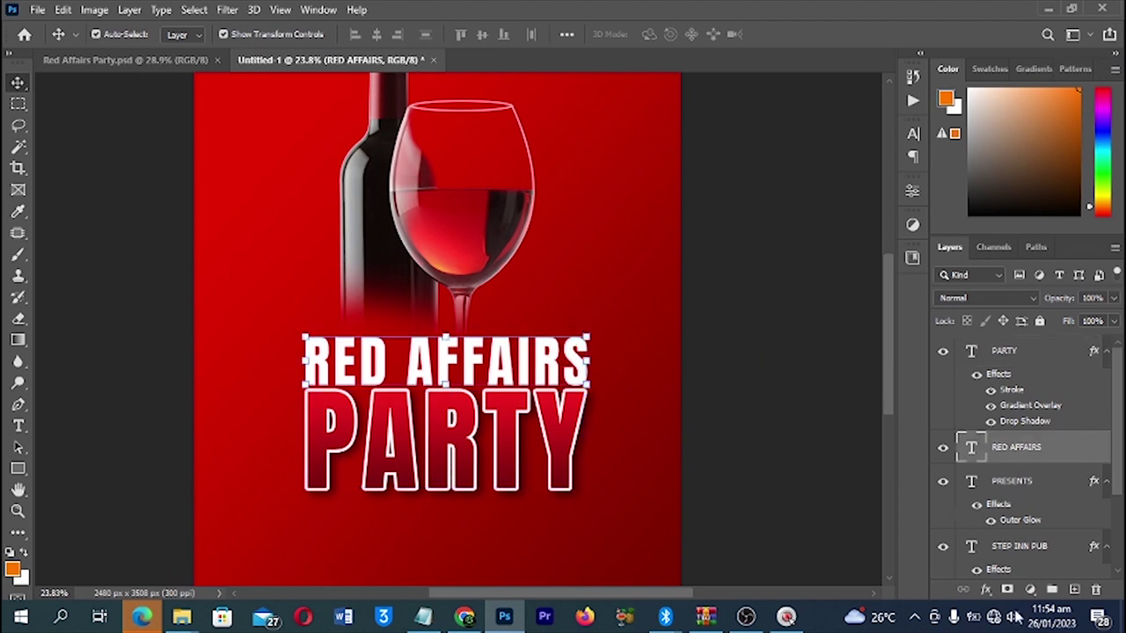
left_click(986, 590)
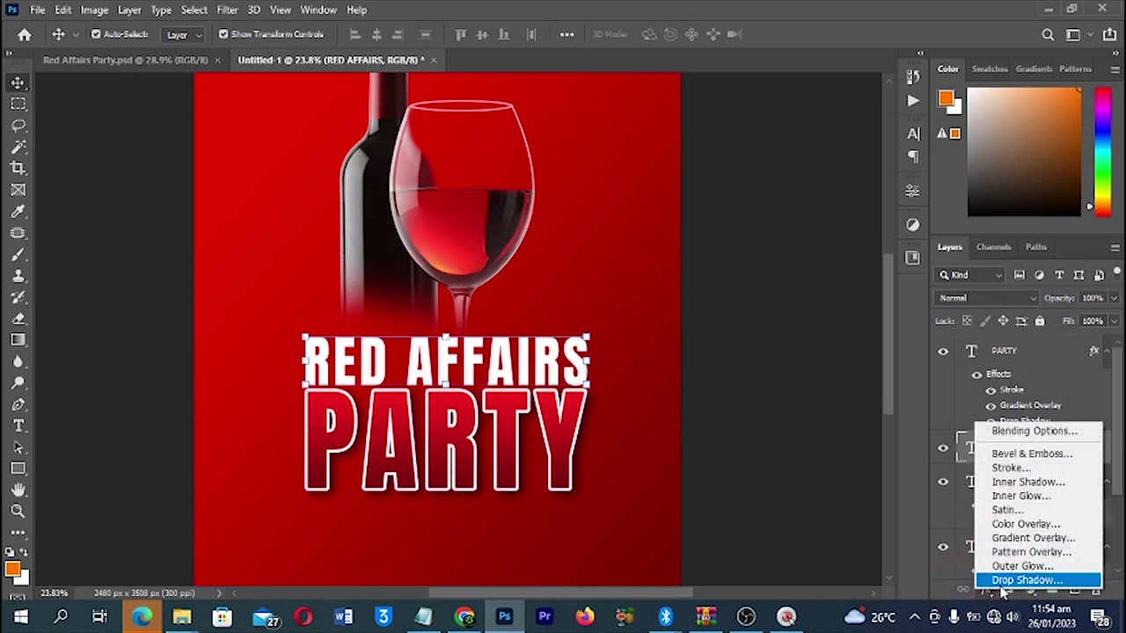
left_click(1018, 540)
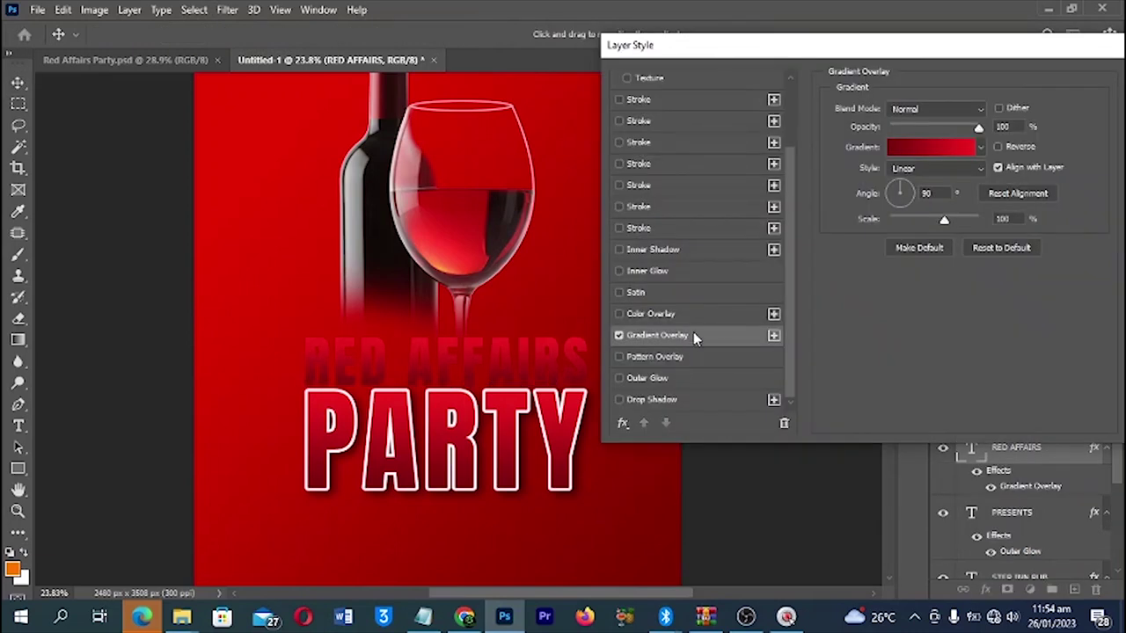
- Set the RED AFFAIRS overlay to the yellow-orange to red-orange preset from the Paasolo Gradients group
left_click(954, 155)
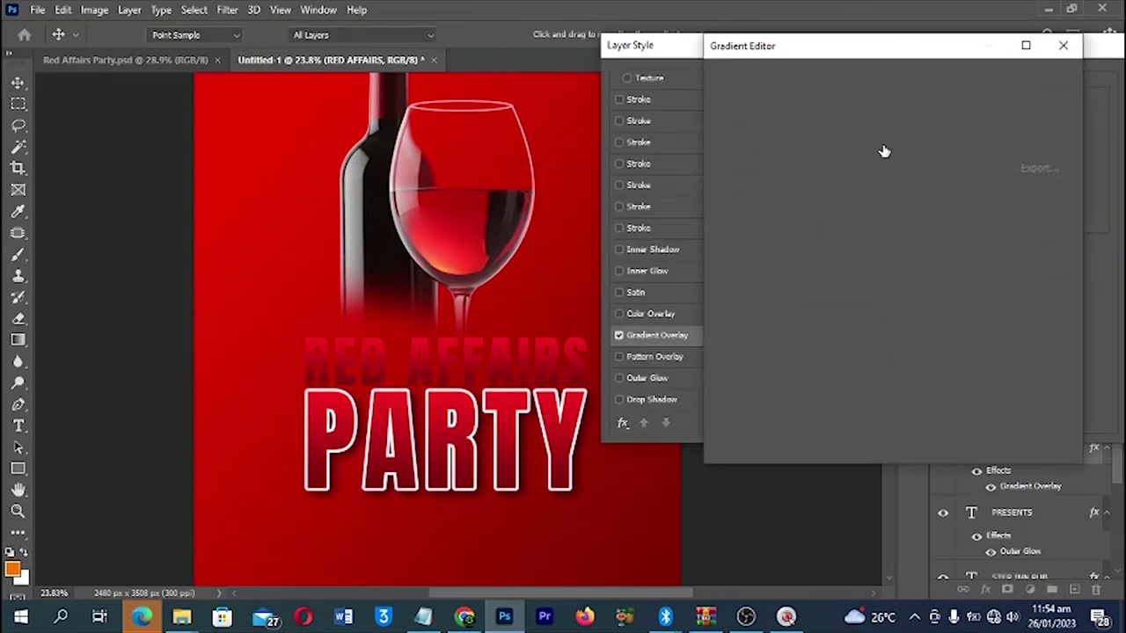
scroll(865, 151, "down", 3)
scroll(863, 155, "down", 3)
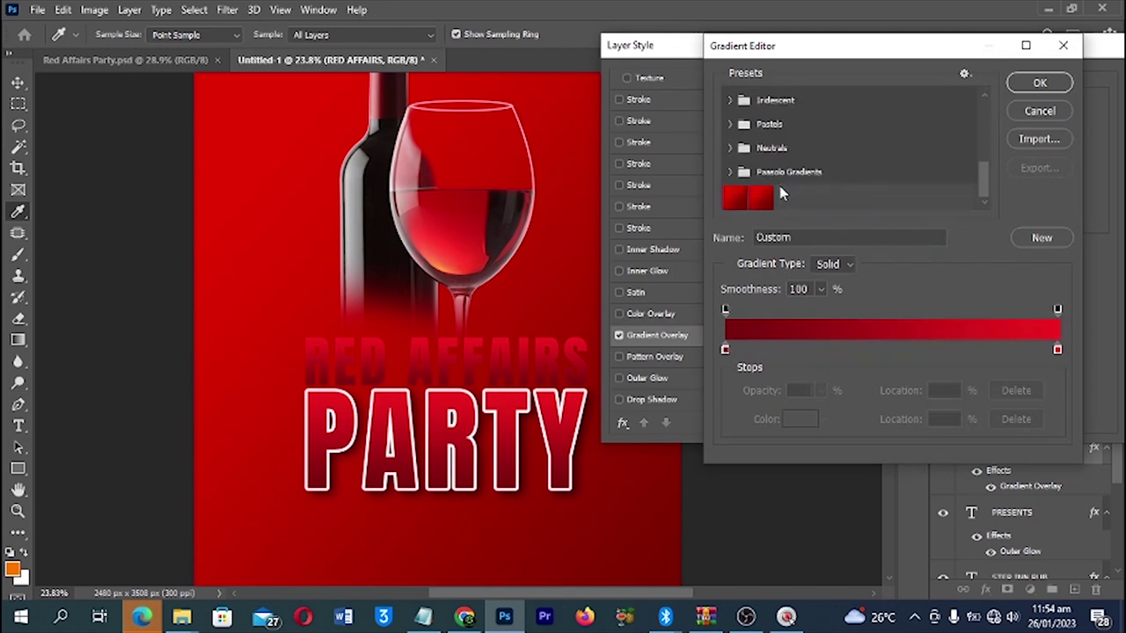
left_click(731, 172)
scroll(924, 176, "down", 5)
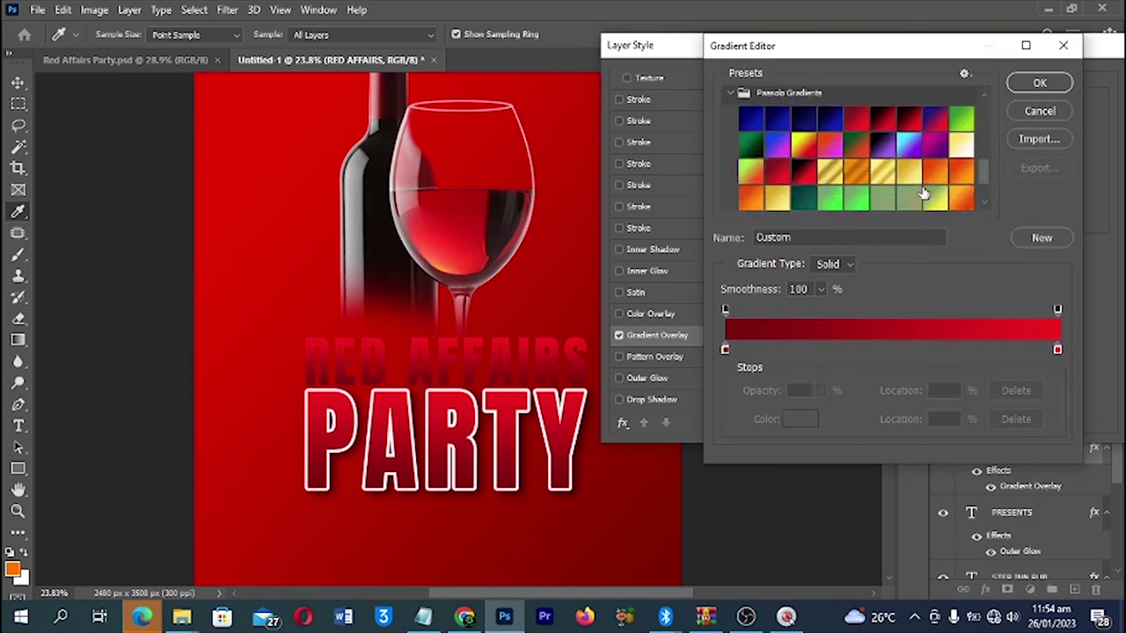
left_click(953, 158)
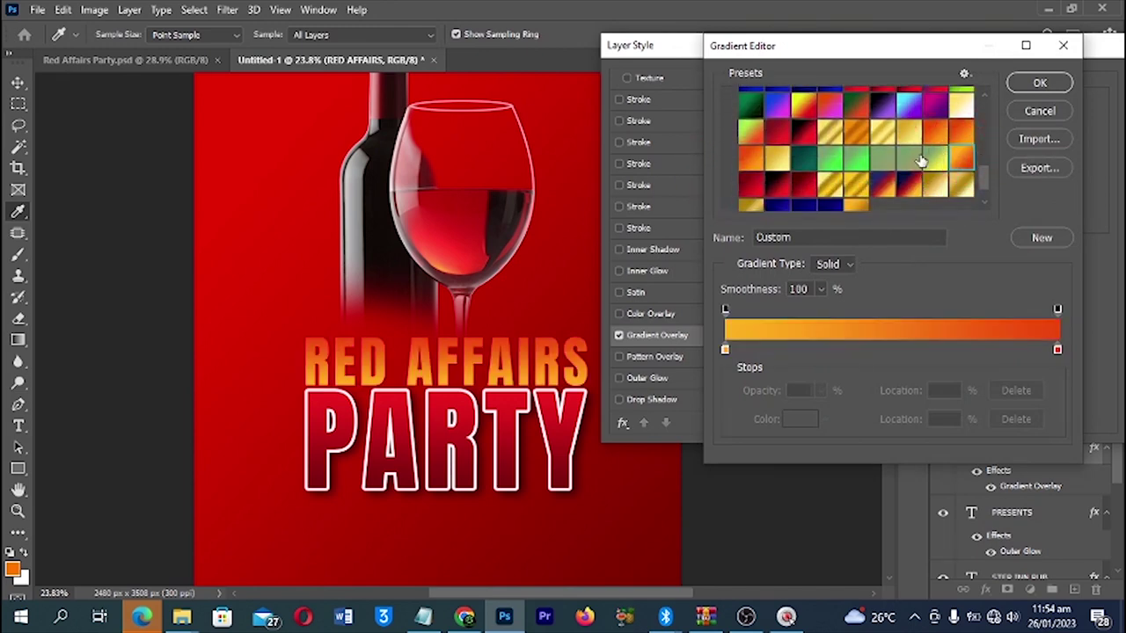
left_click(958, 131)
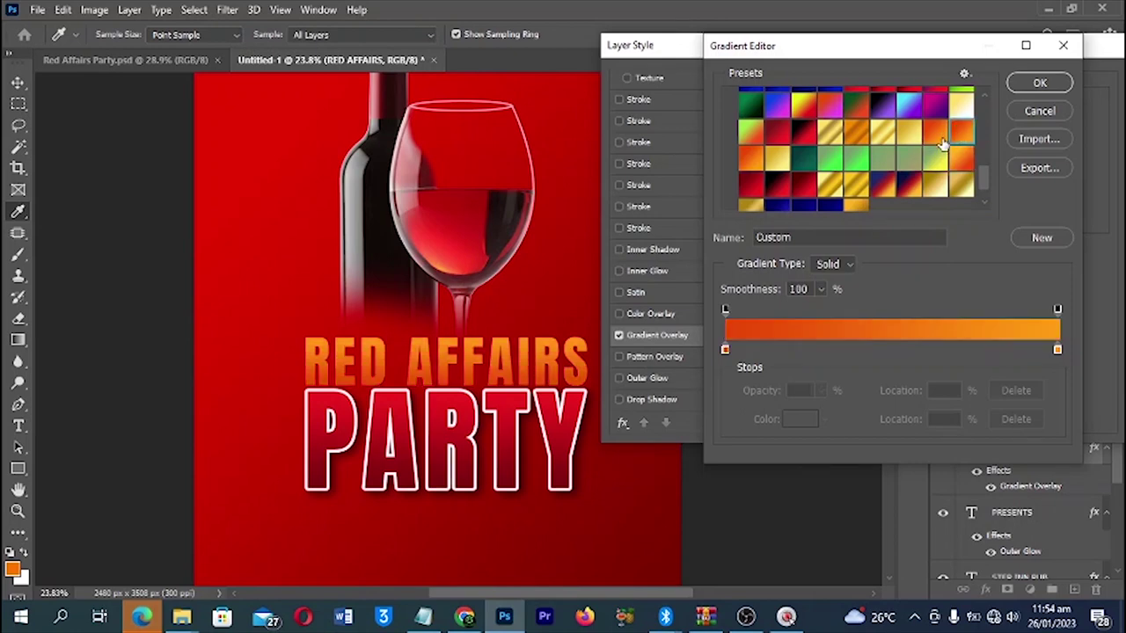
left_click(936, 131)
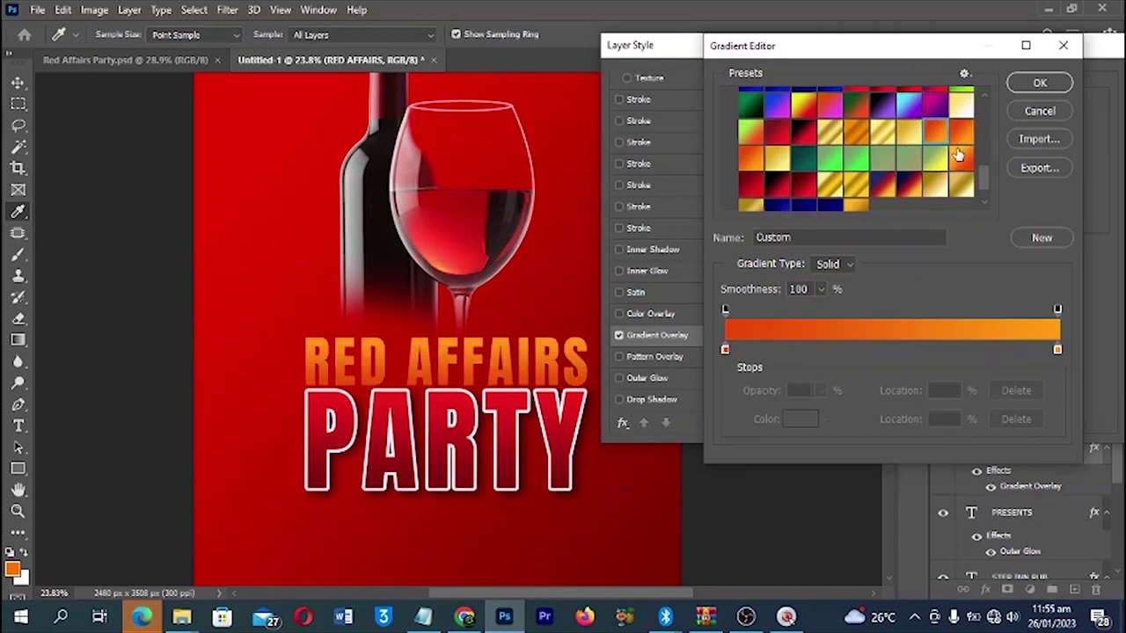
left_click(960, 156)
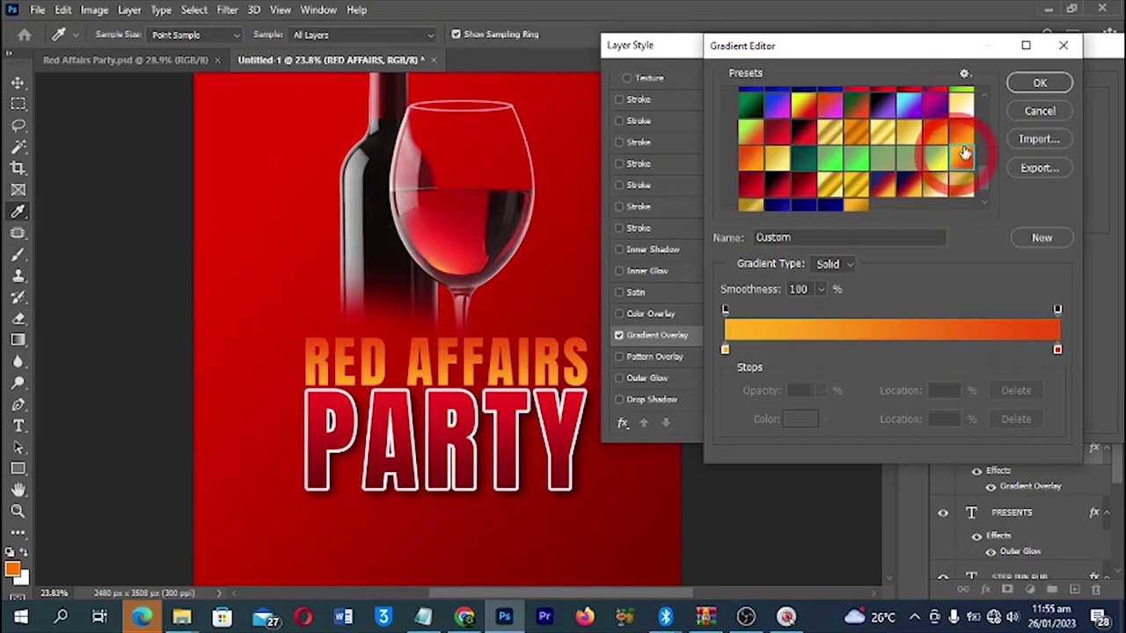
left_click(1037, 84)
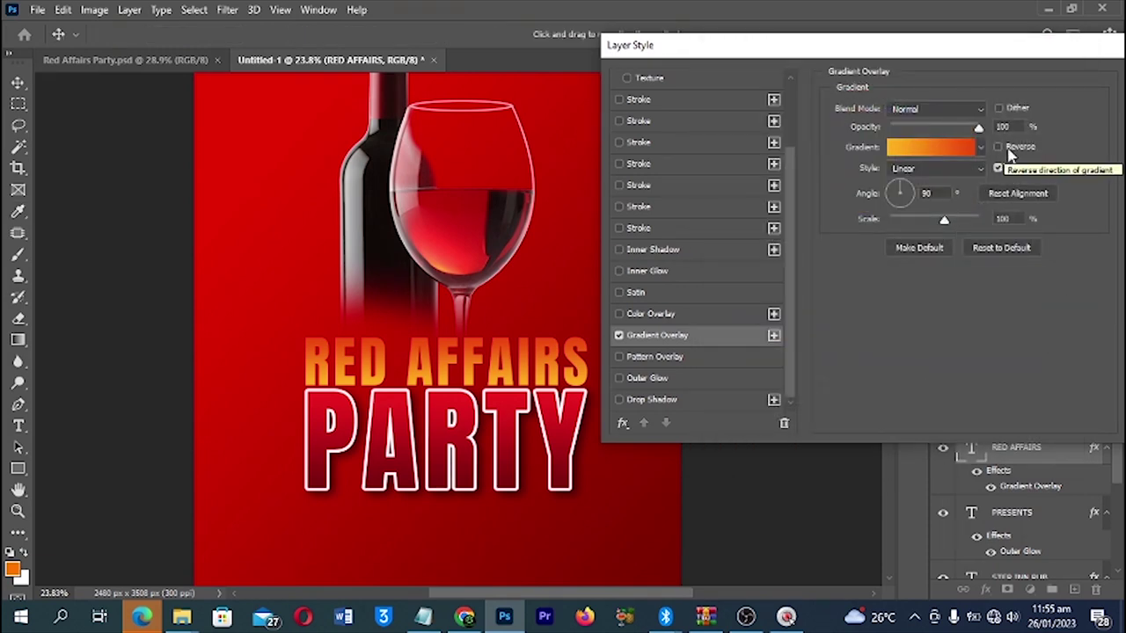
- Reverse the RED AFFAIRS gradient direction and add a drop shadow to the text
left_click(1009, 152)
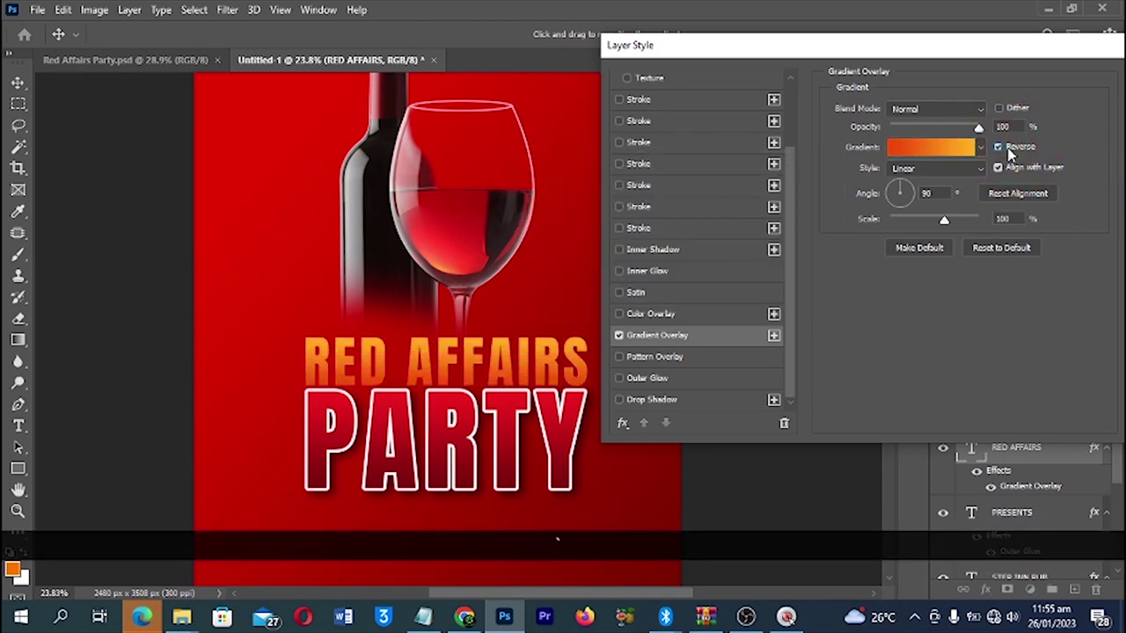
left_click(662, 401)
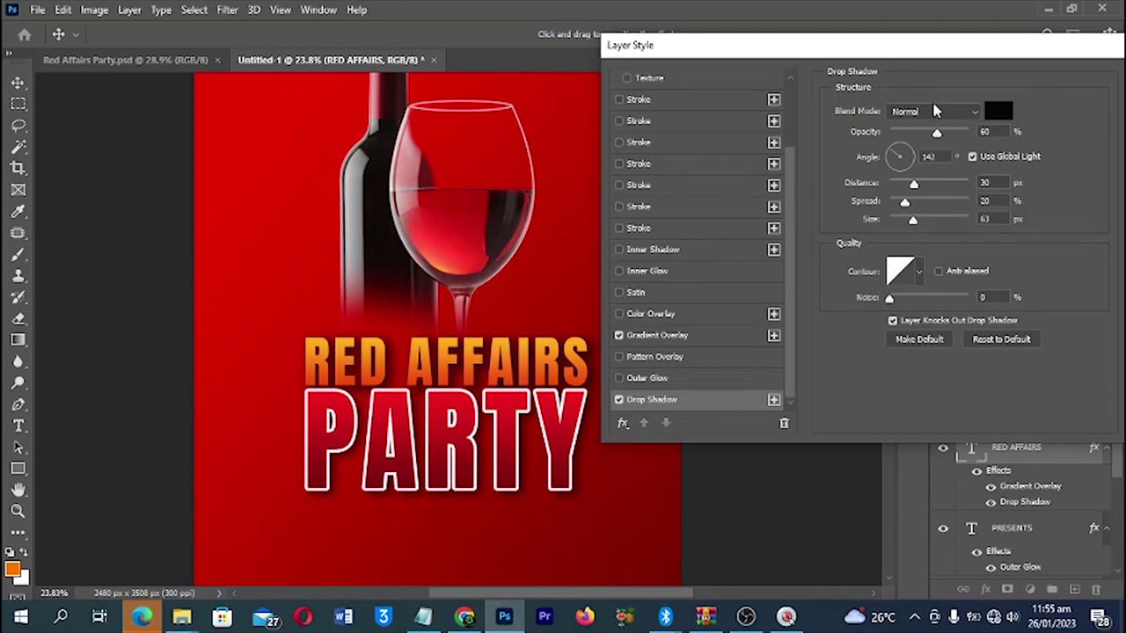
- Change the starting stop of the RED AFFAIRS gradient overlay to yellow #ffd21f
left_click(683, 335)
left_click(915, 148)
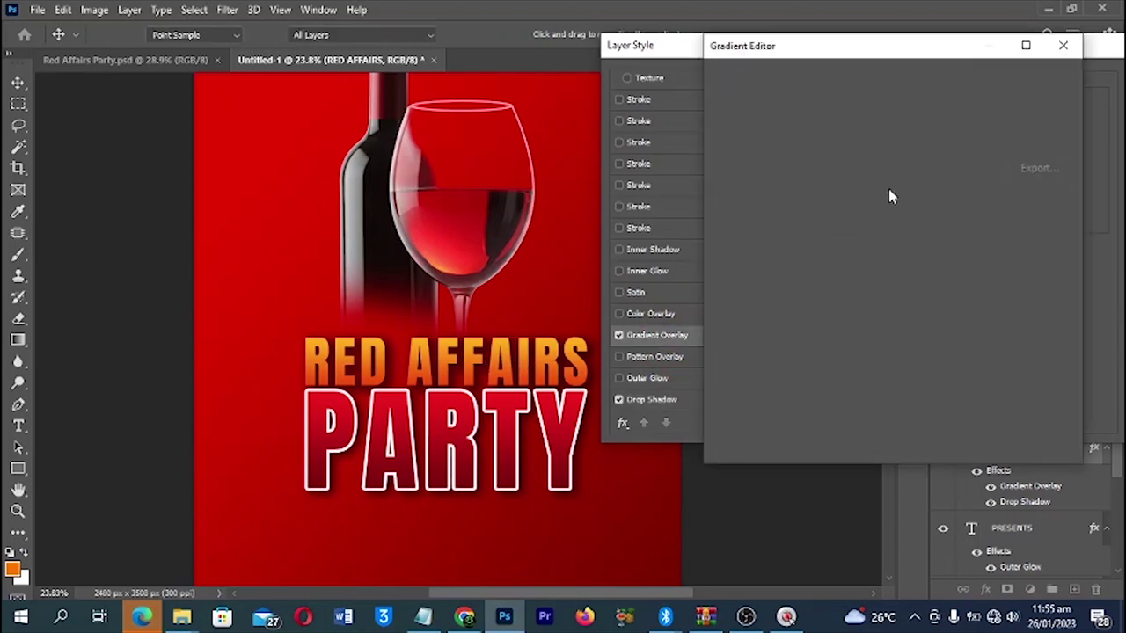
left_click(725, 350)
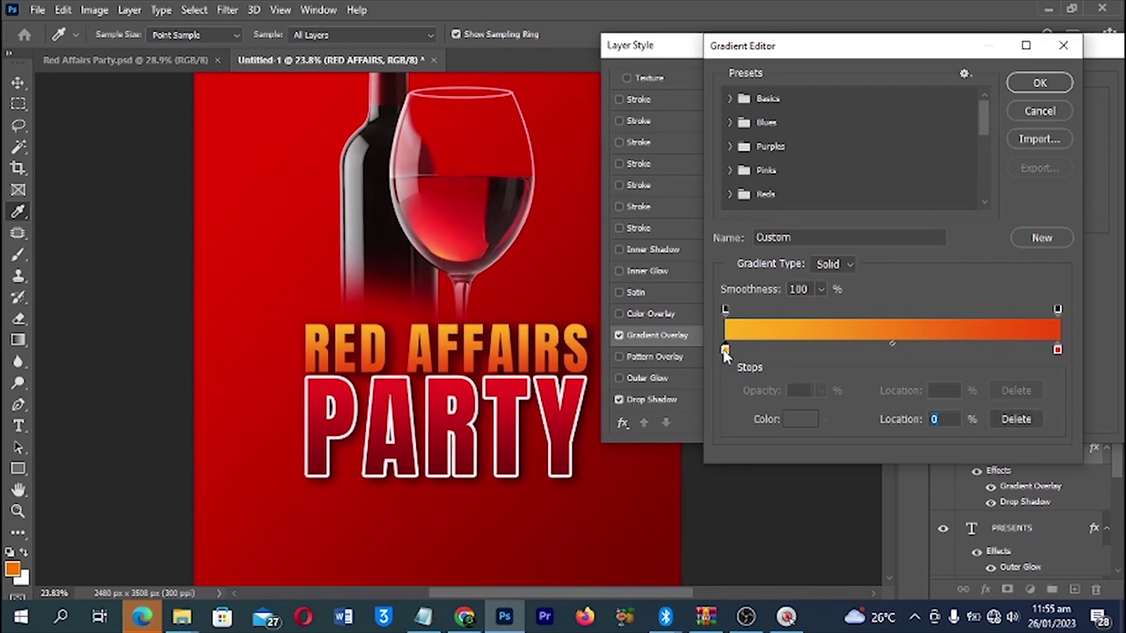
left_click(800, 419)
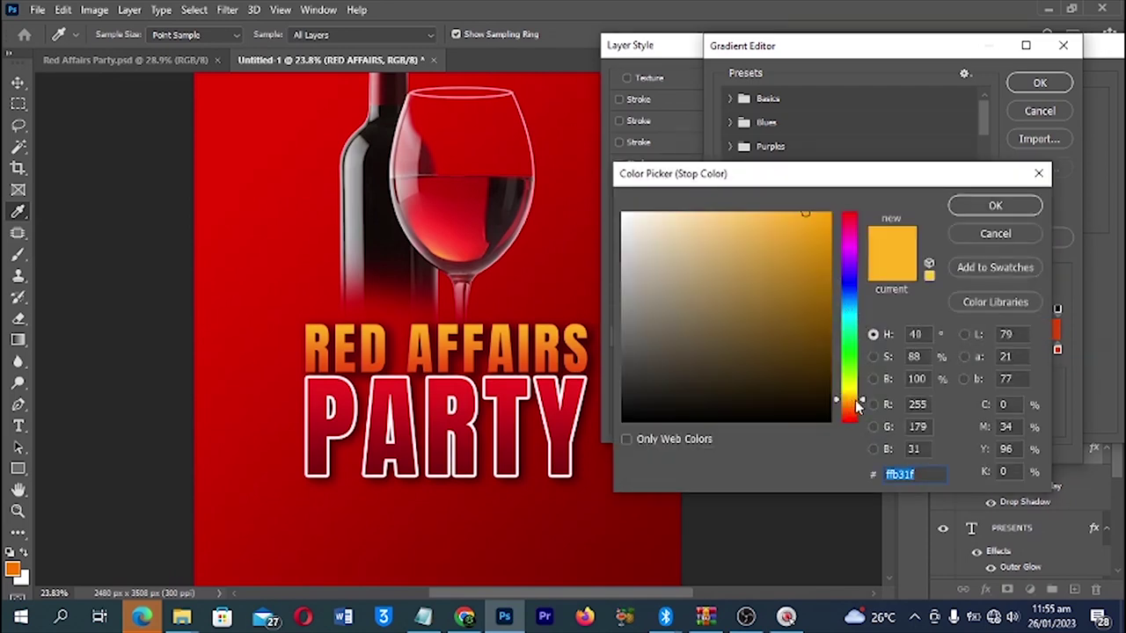
left_click_drag(863, 402, 863, 398)
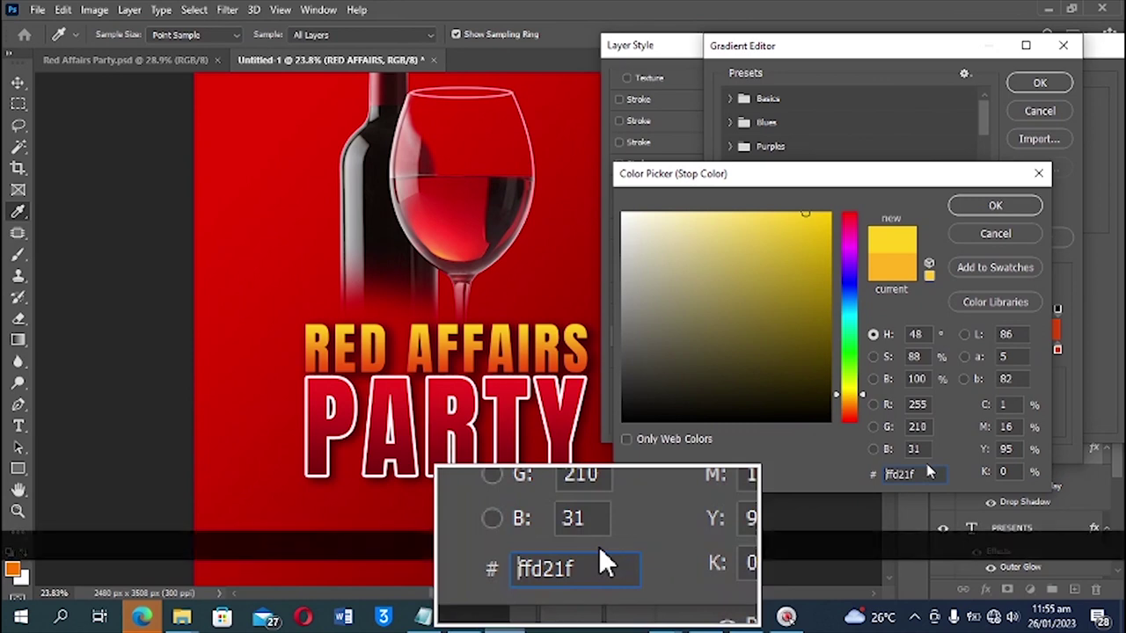
left_click(997, 206)
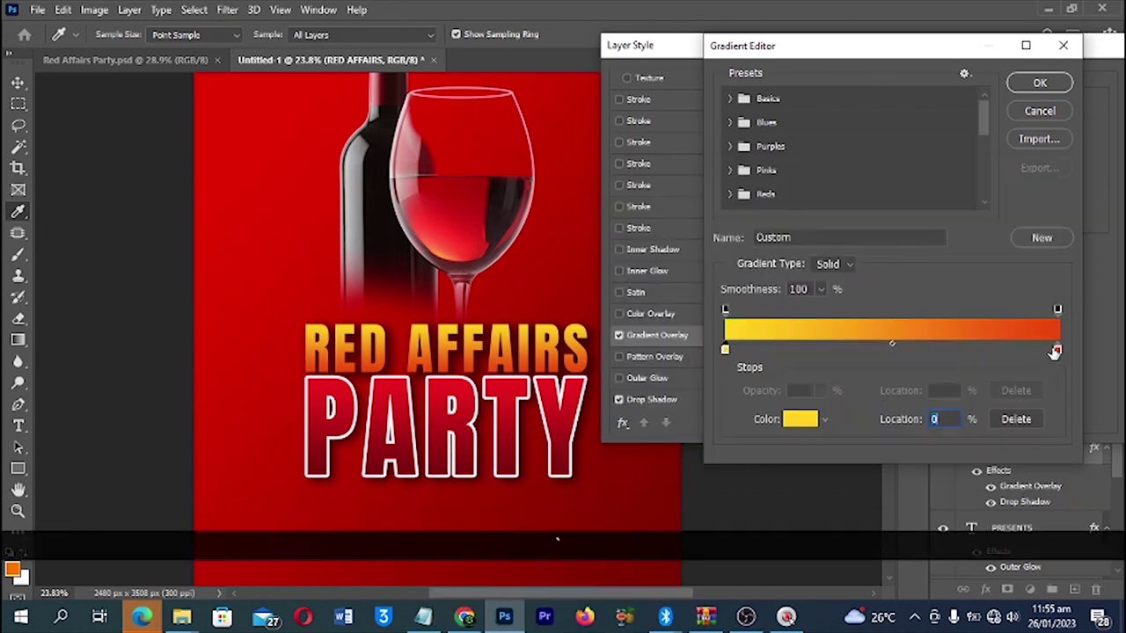
- Change the gradient's end stop to bright orange-red #fd4700 and apply the RED AFFAIRS layer style
left_click(1058, 351)
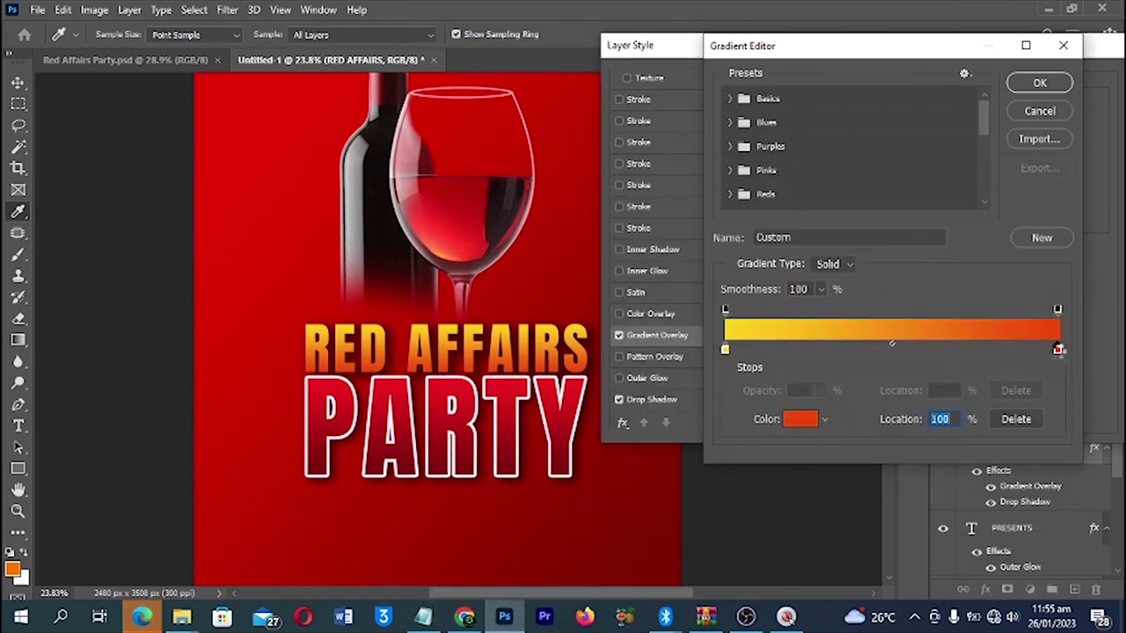
left_click(801, 419)
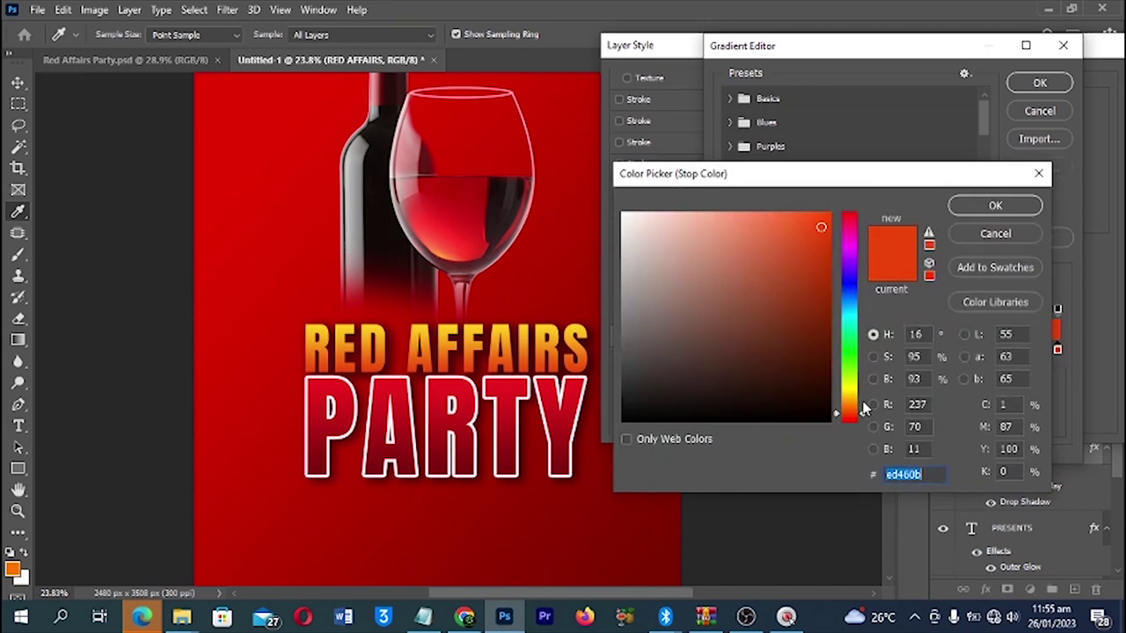
left_click(822, 230)
left_click_drag(823, 230, 828, 215)
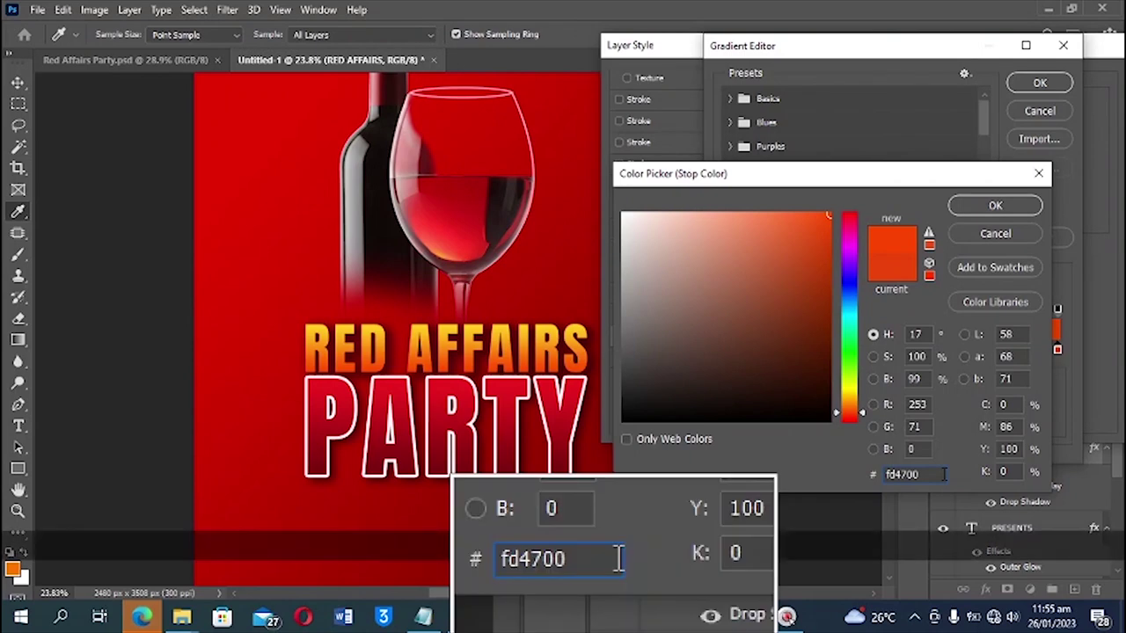
left_click(996, 209)
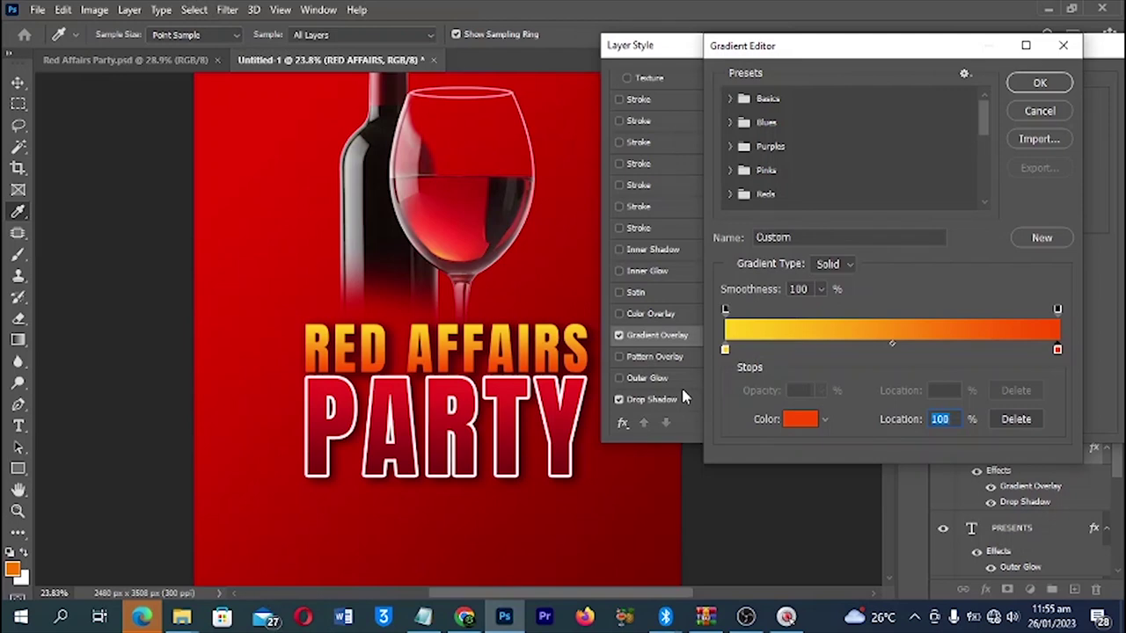
left_click(1037, 84)
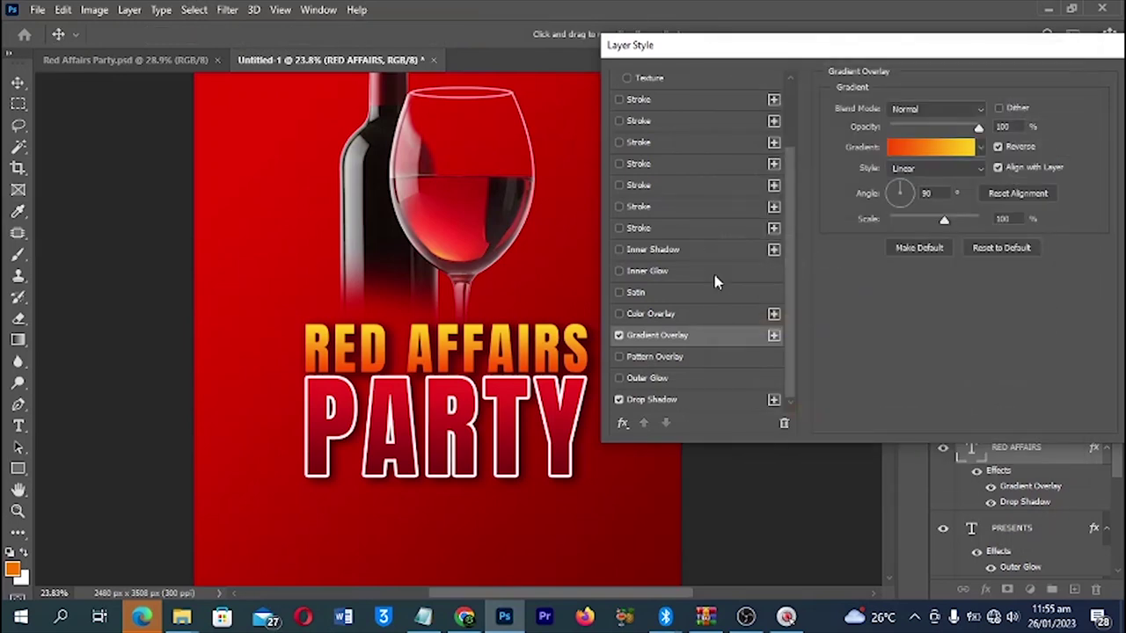
left_click_drag(704, 49, 647, 48)
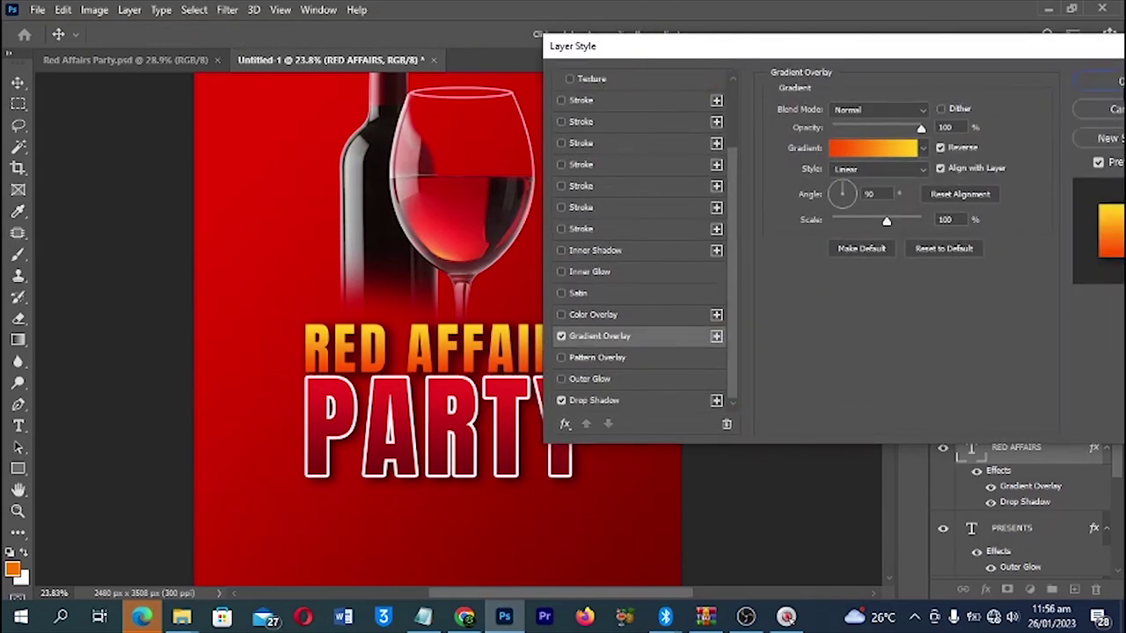
key("Return")
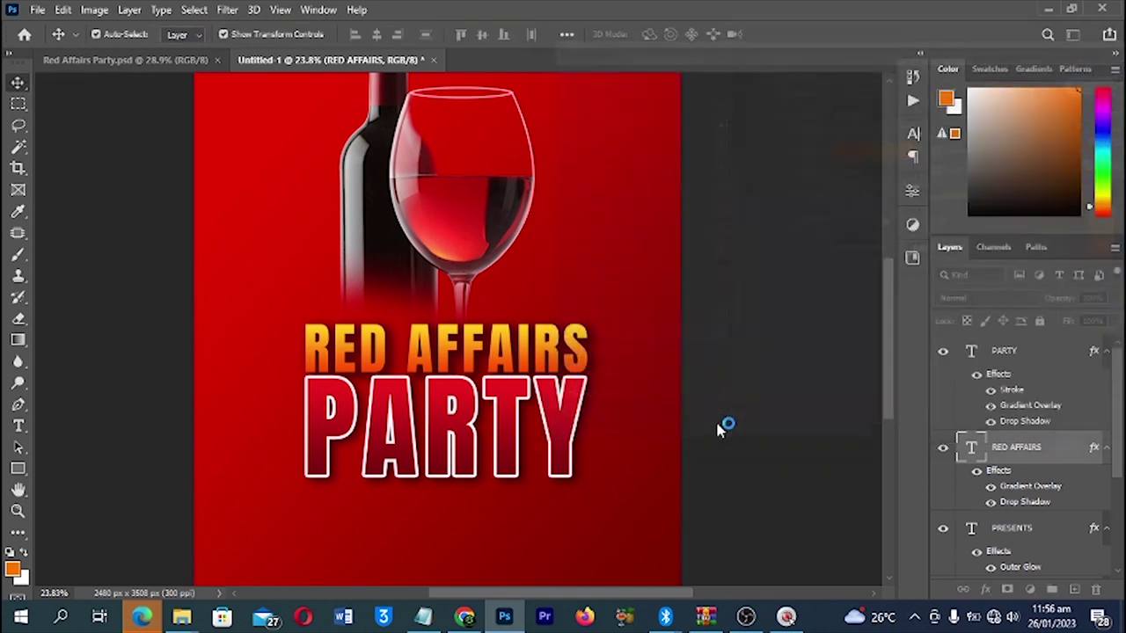
left_click(744, 340)
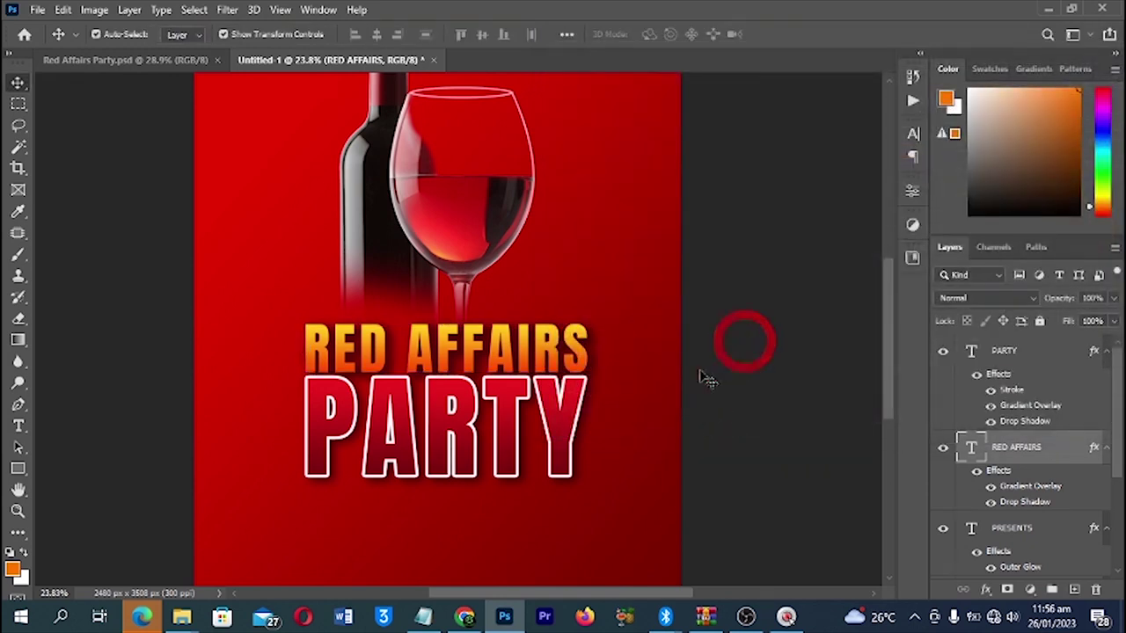
- Place the purple torn-edge strip, Shape 4 copy, from the Vals Day Files folder into the flyer
mouse_move(181, 616)
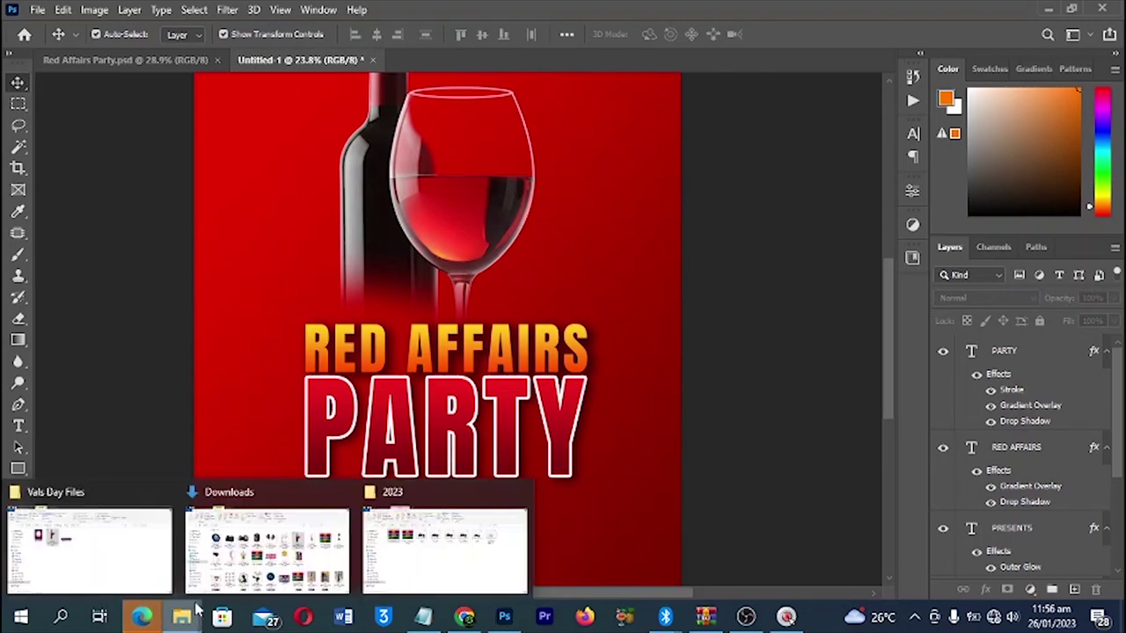
left_click(106, 543)
left_click_drag(410, 227, 482, 468)
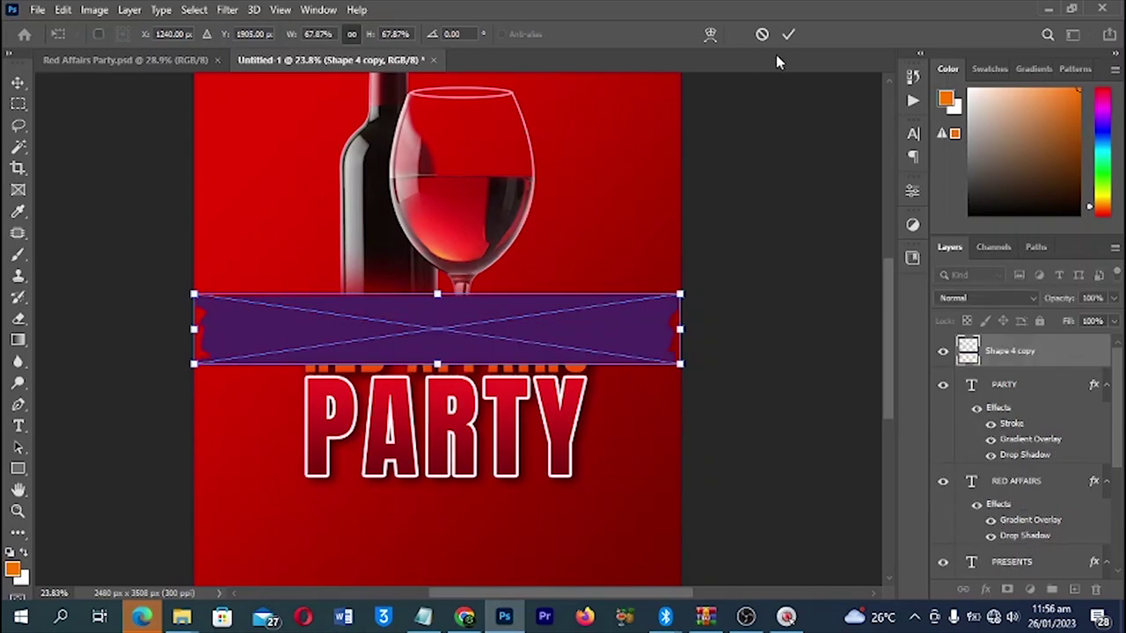
key("Return")
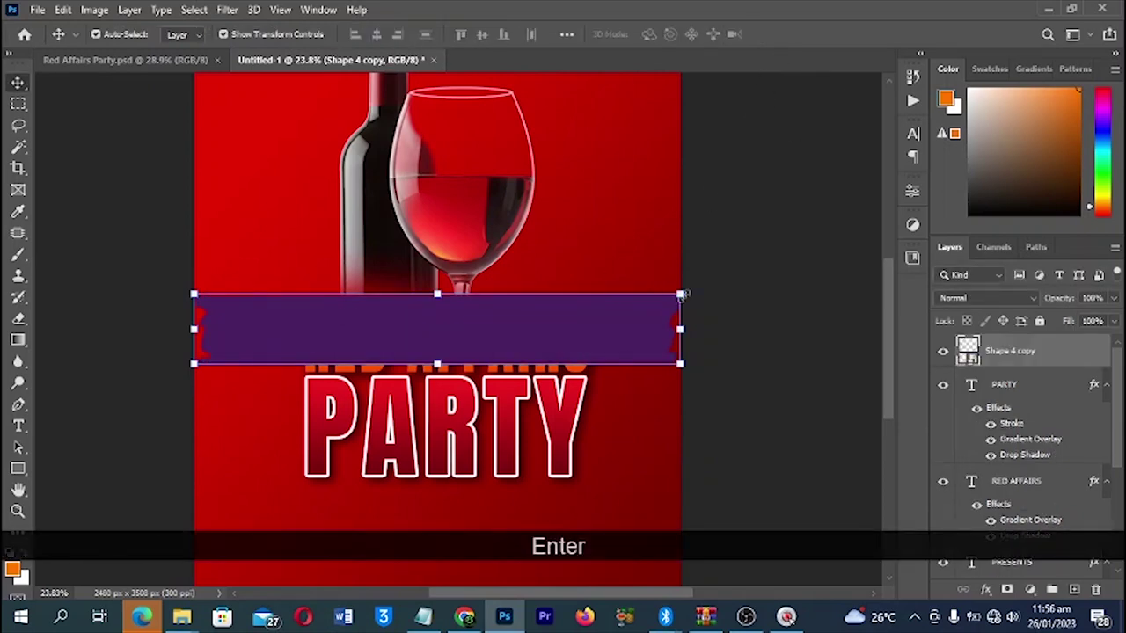
- Scale the purple strip down to about half its width and position it centred beneath PARTY
left_click_drag(681, 294, 554, 315)
left_click(762, 33)
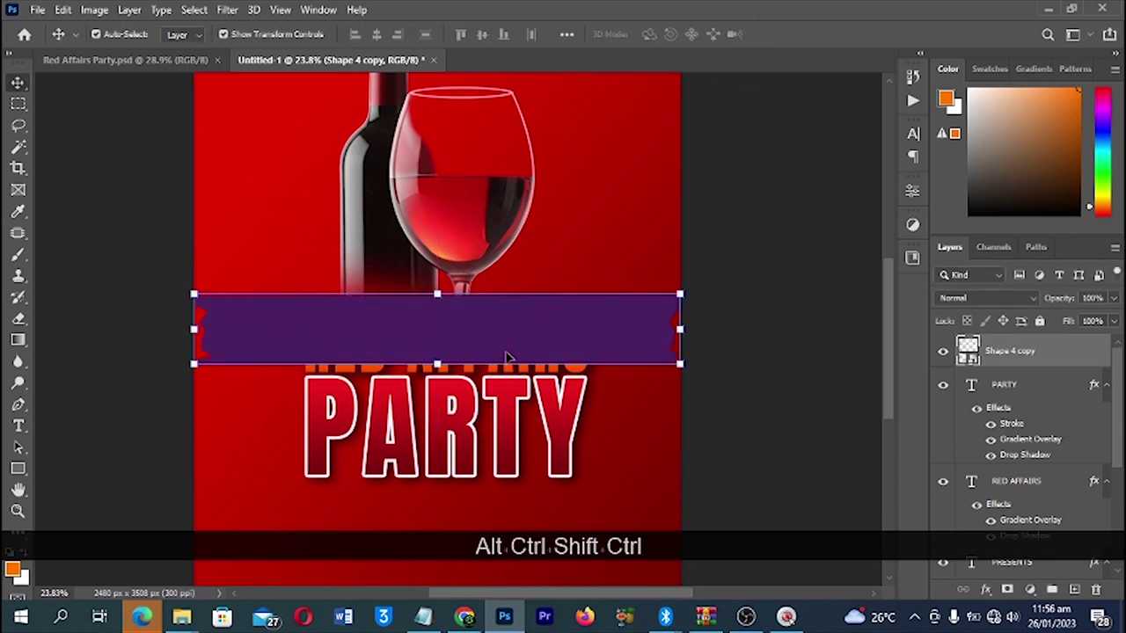
left_click_drag(683, 295, 510, 525)
key("Return")
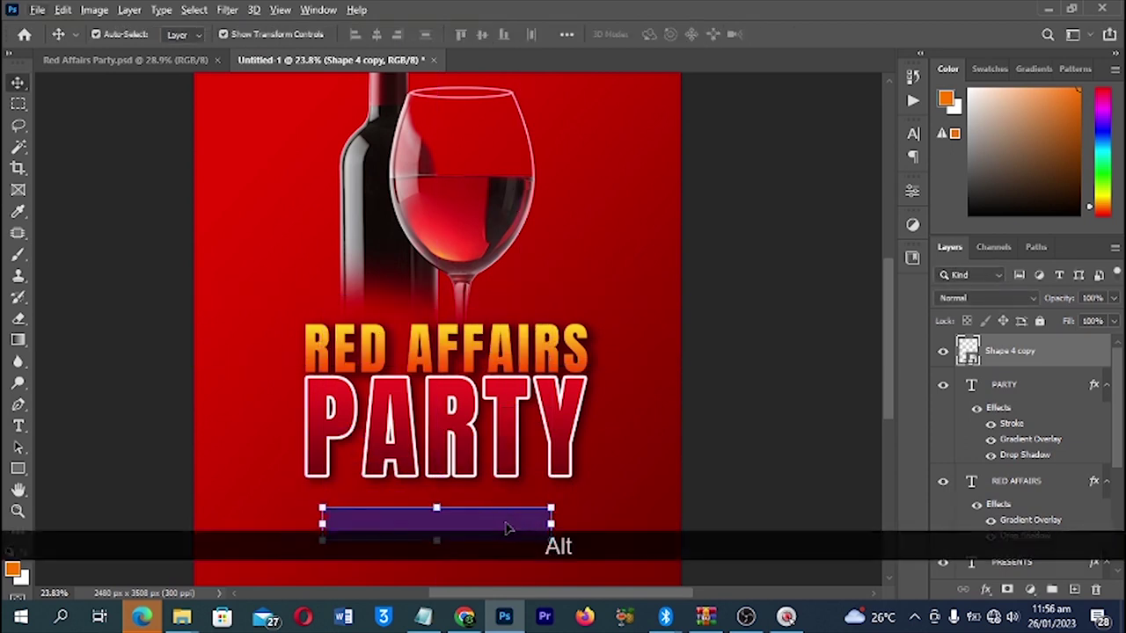
- Duplicate the purple strip upward over the PARTY text and scale the copy down to about 24%
scroll(518, 507, "down", 1)
left_click_drag(510, 465, 508, 370)
scroll(507, 371, "up", 3)
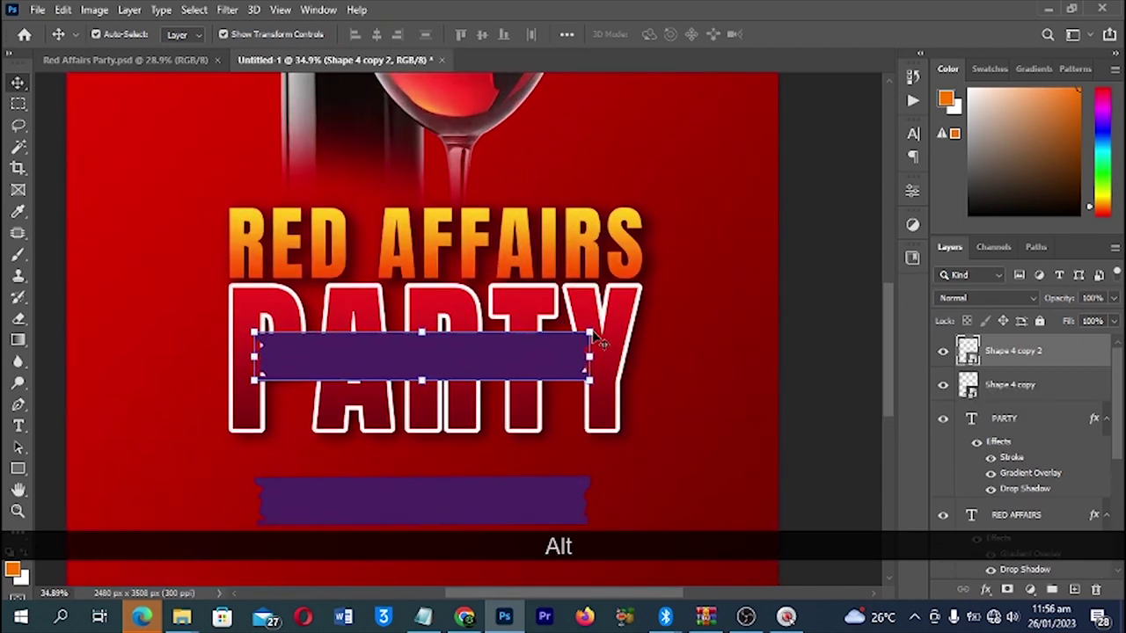
scroll(594, 356, "up", 1)
left_click_drag(590, 411, 549, 415)
key("Return")
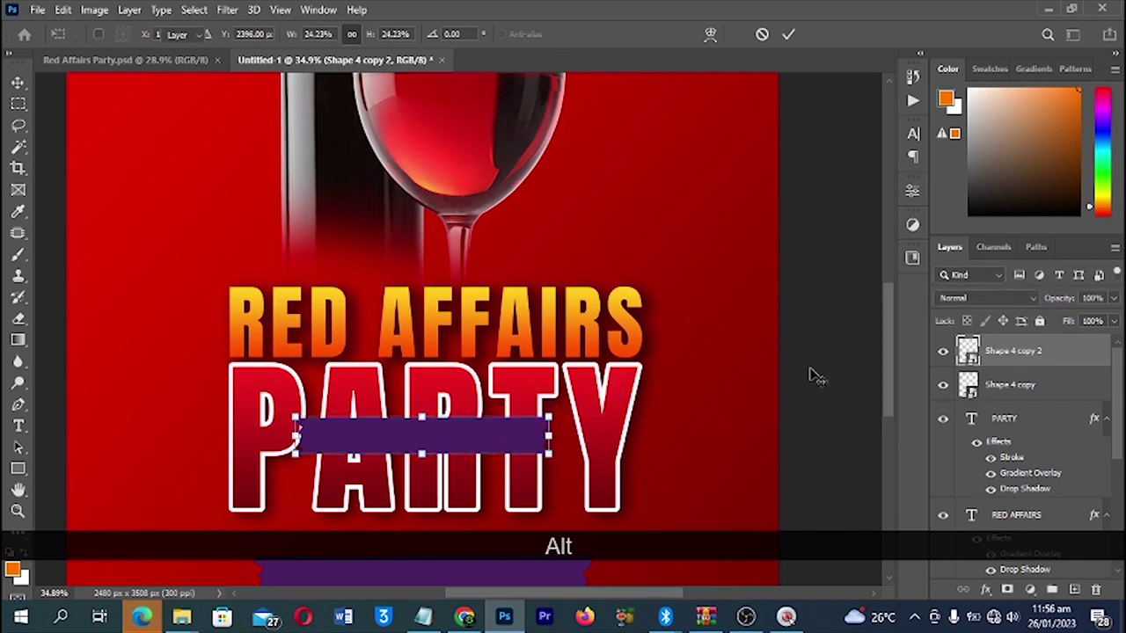
- Duplicate the PRESENTS text, bring the copy in front of all layers and move it onto the smaller purple strip
scroll(459, 392, "down", 2)
scroll(636, 367, "up", 3)
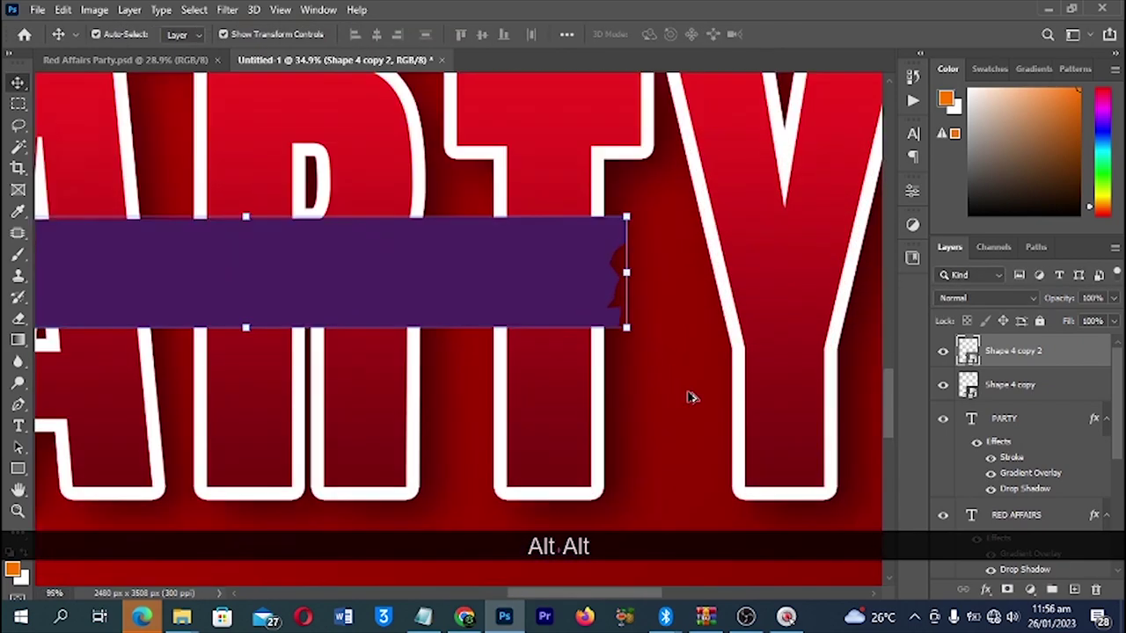
scroll(692, 395, "down", 5)
scroll(651, 330, "up", 5)
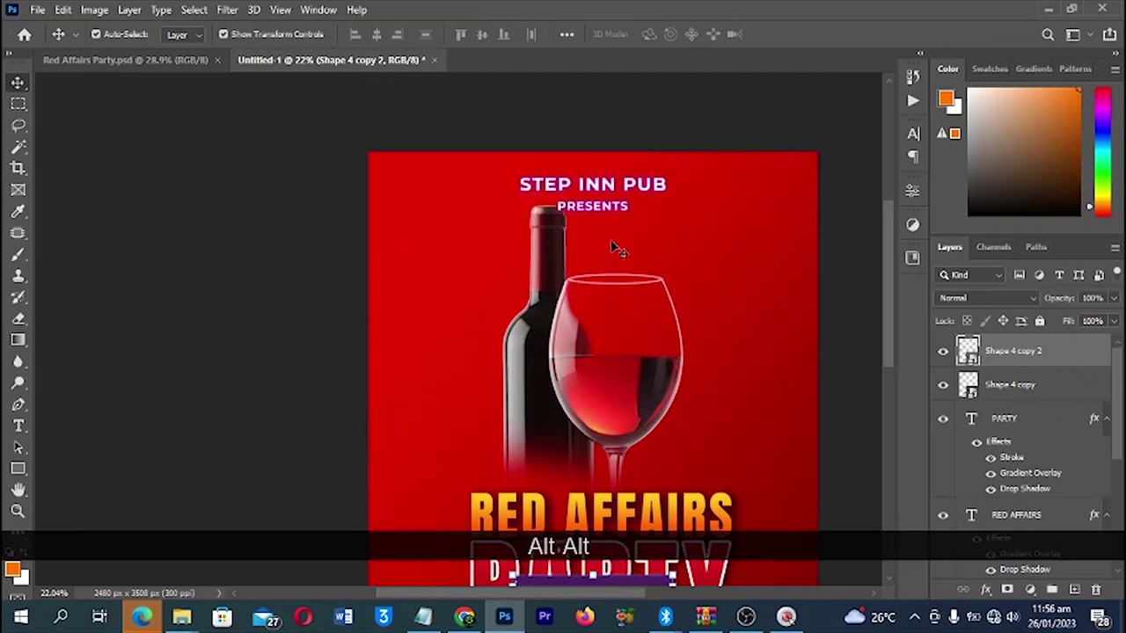
left_click_drag(585, 211, 589, 515)
scroll(594, 501, "down", 5)
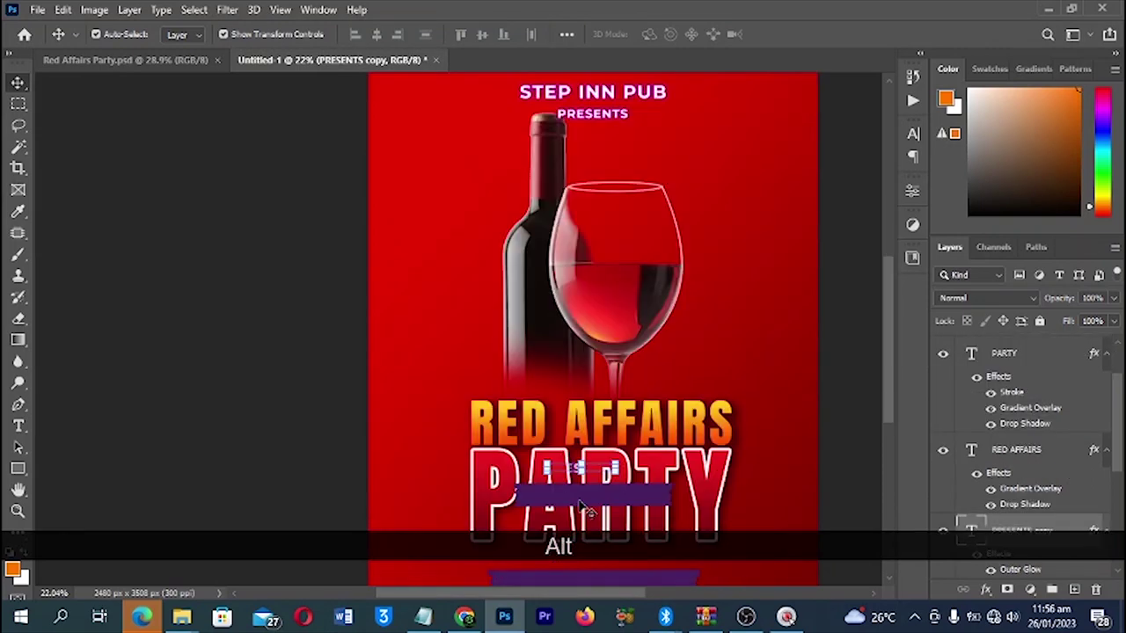
scroll(598, 490, "up", 3)
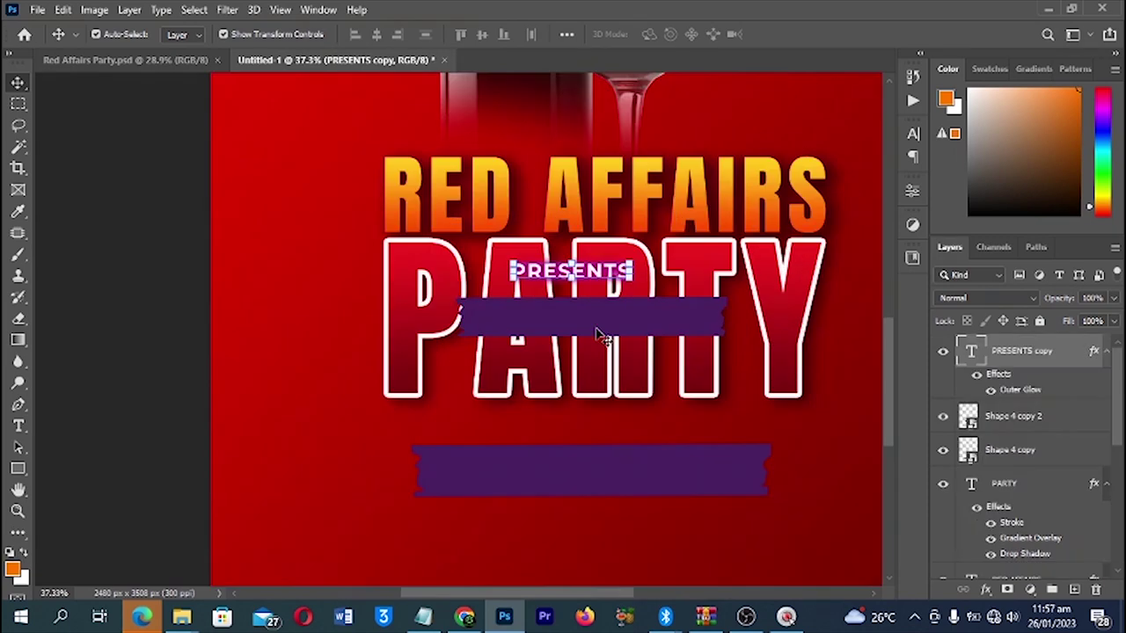
scroll(581, 277, "up", 4)
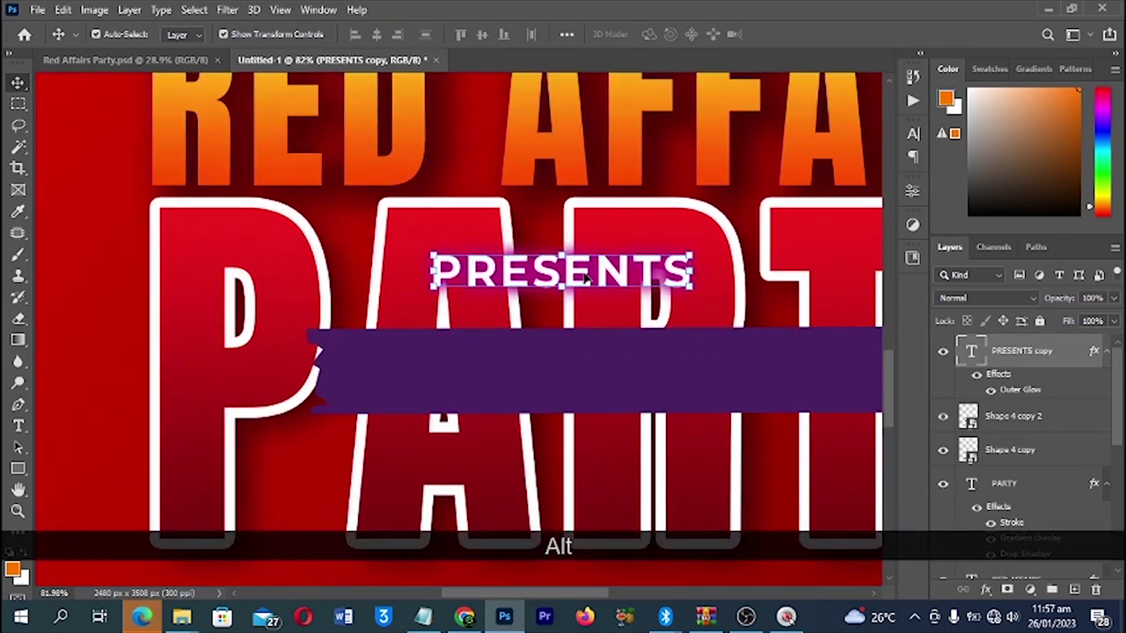
left_click_drag(586, 277, 602, 350)
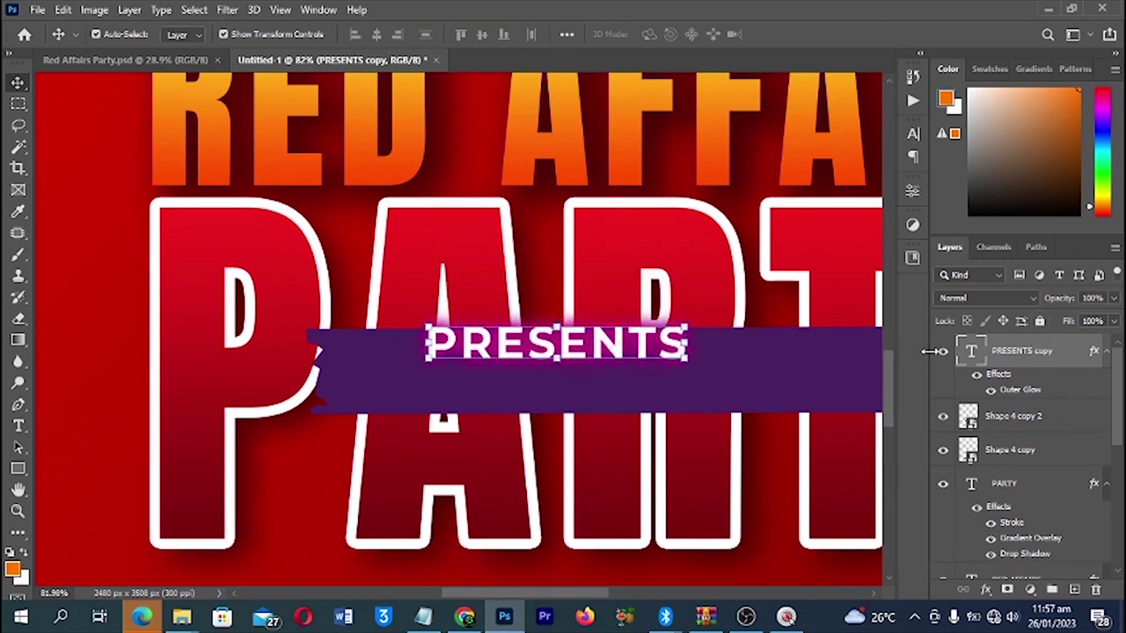
- Send the PRESENTS copy to the back of the layer stack and bring it to the front again, twice
key("ctrl+shift+bracketleft")
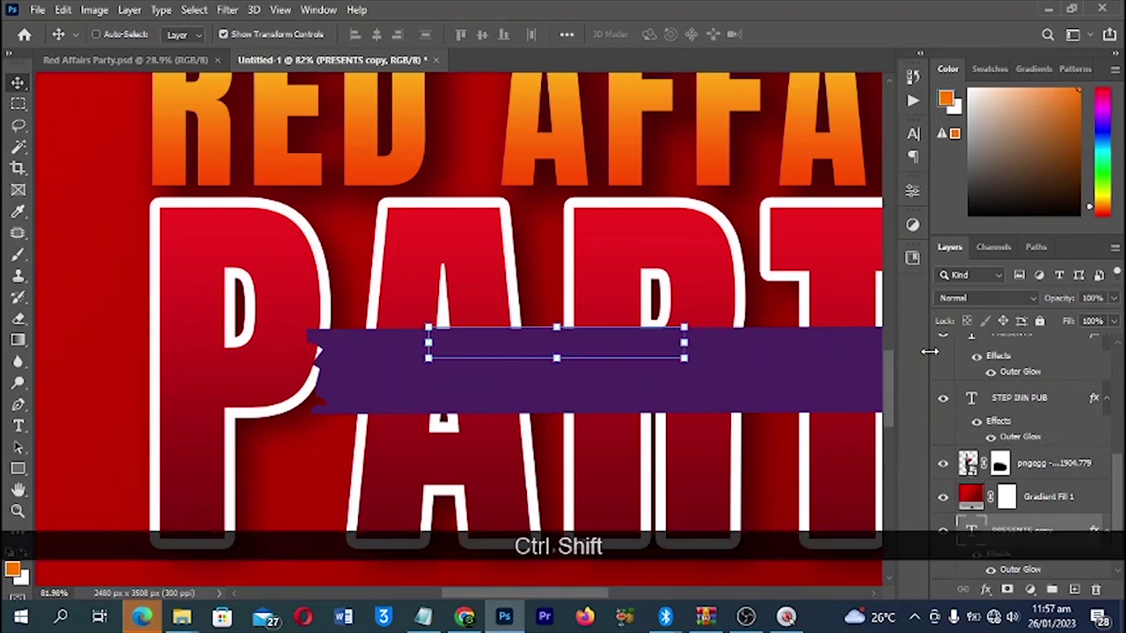
key("ctrl+shift+bracketright")
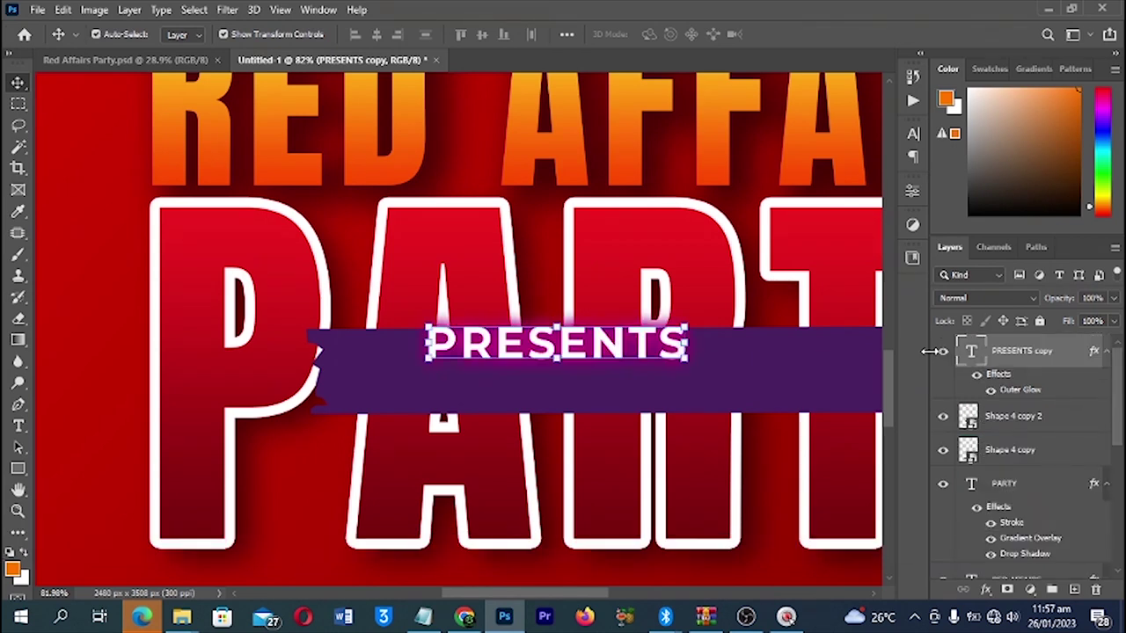
key("ctrl+shift+bracketleft")
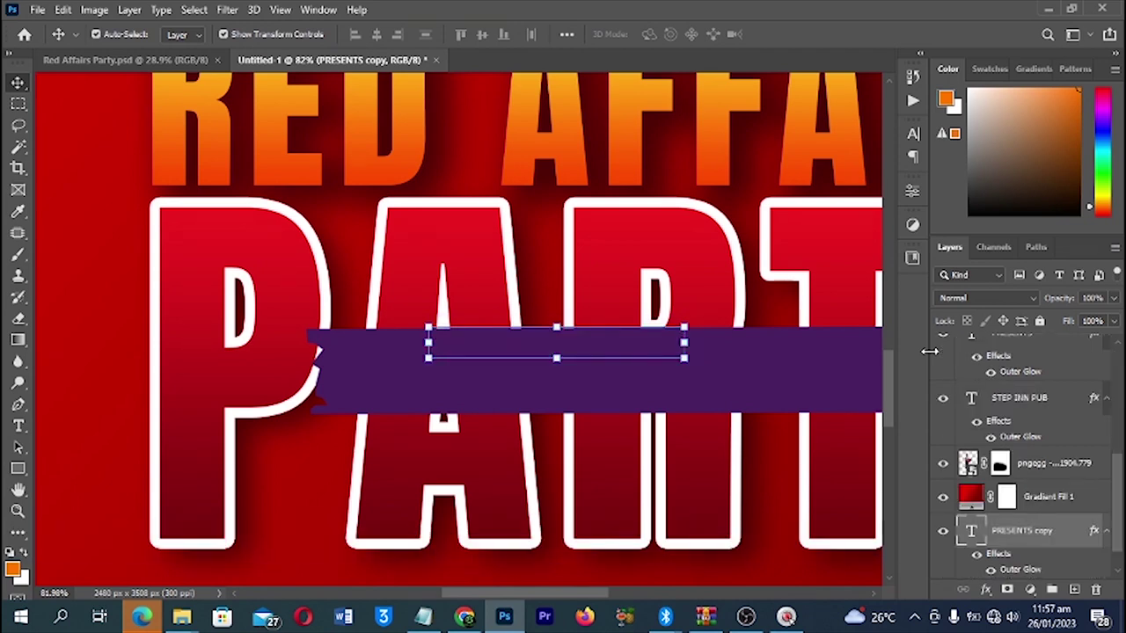
key("ctrl")
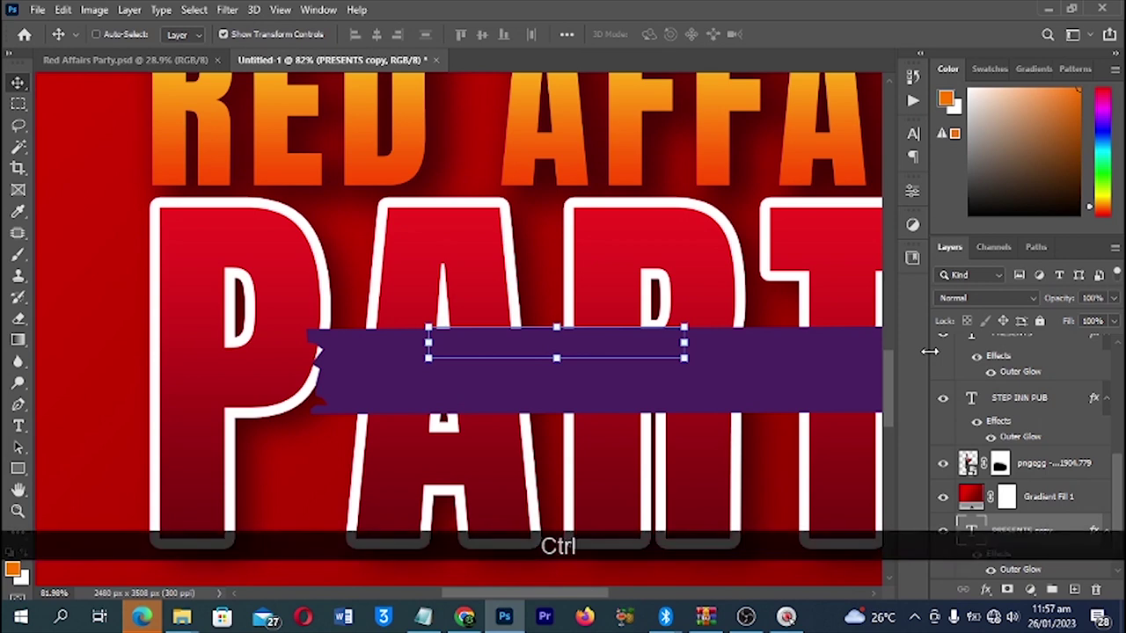
key("ctrl+shift+bracketright")
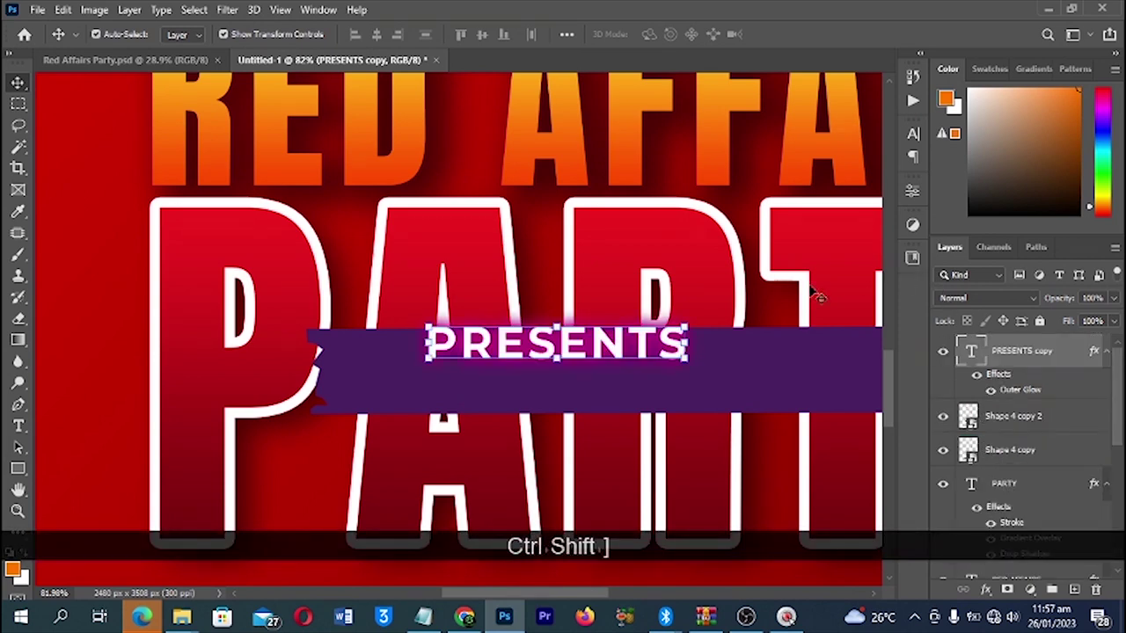
- Centre the PRESENTS copy on the purple strip, scaled down slightly and without its outer glow
left_click_drag(624, 344, 772, 369)
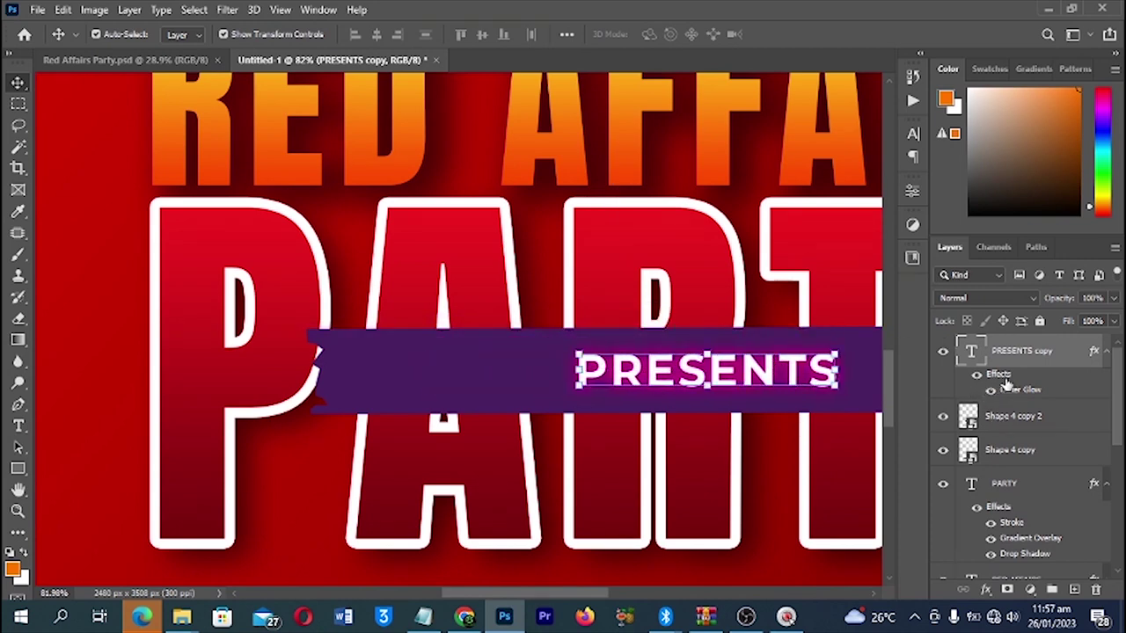
left_click_drag(1000, 378, 1095, 589)
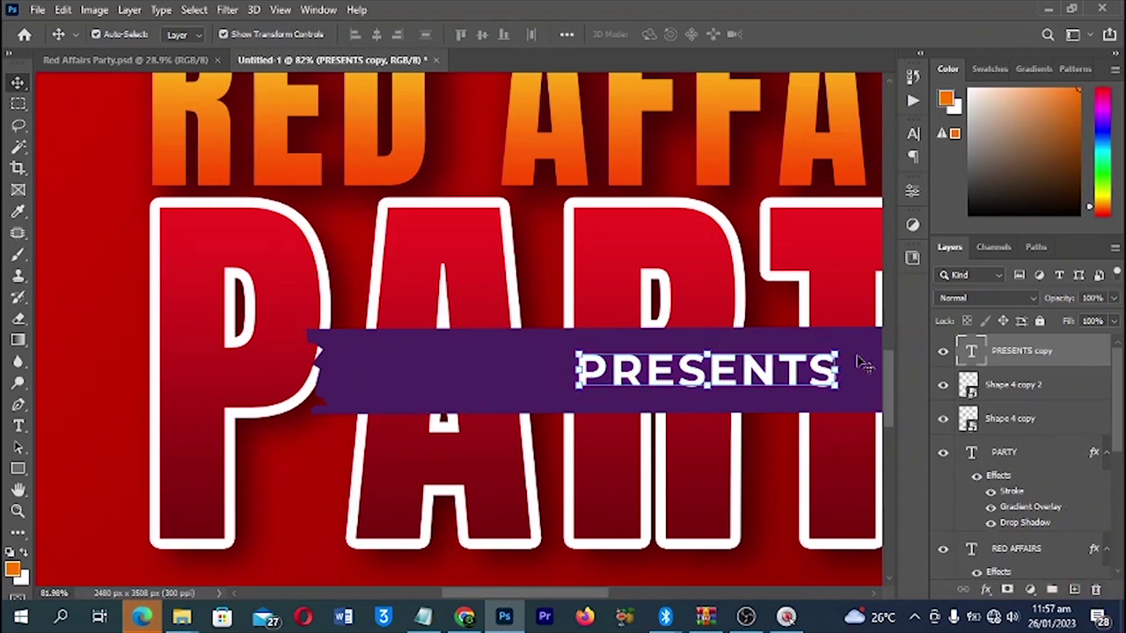
left_click_drag(838, 370, 805, 370)
key("Return")
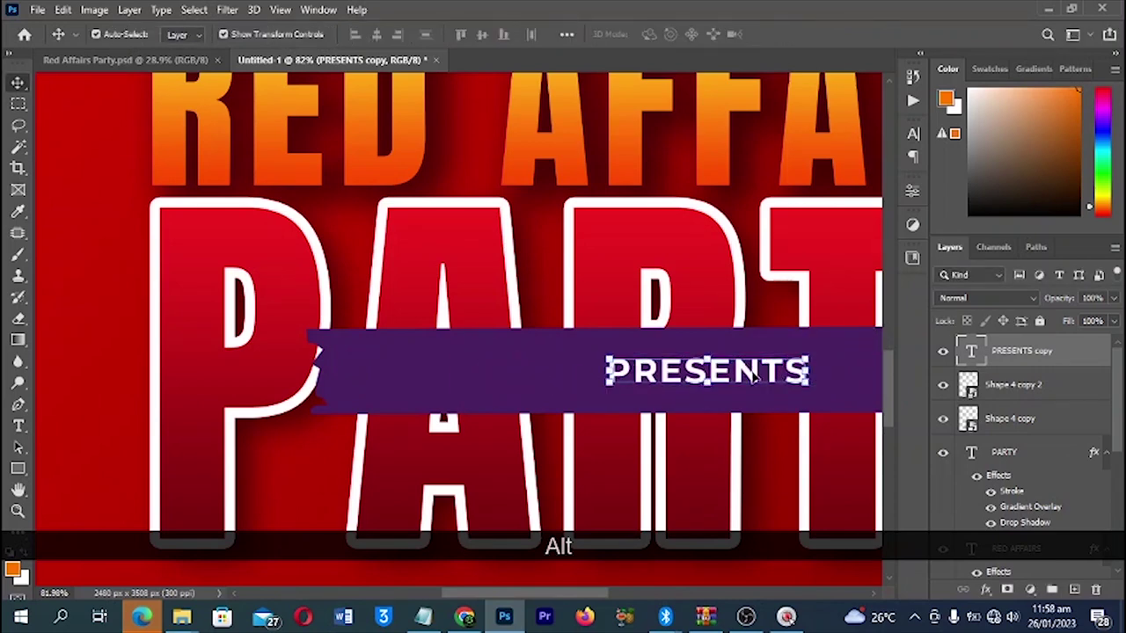
- Duplicate the PRESENTS text toward the purple strip's left end, set the copy to Montserrat Regular and change its wording to HOSTED:
left_click_drag(752, 374, 491, 377)
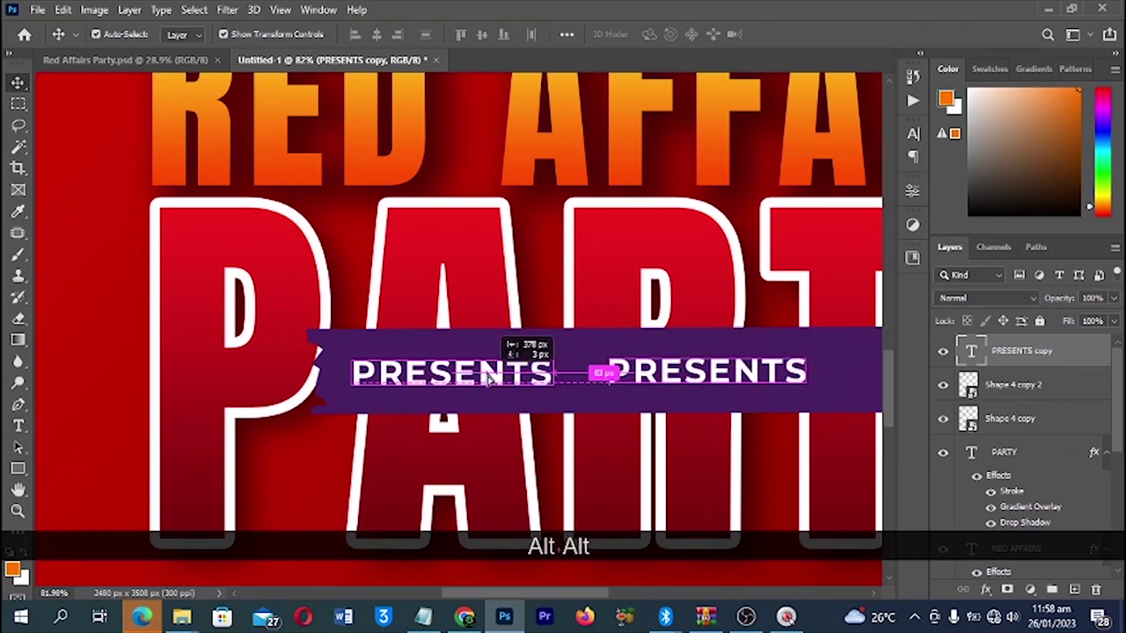
left_click(913, 133)
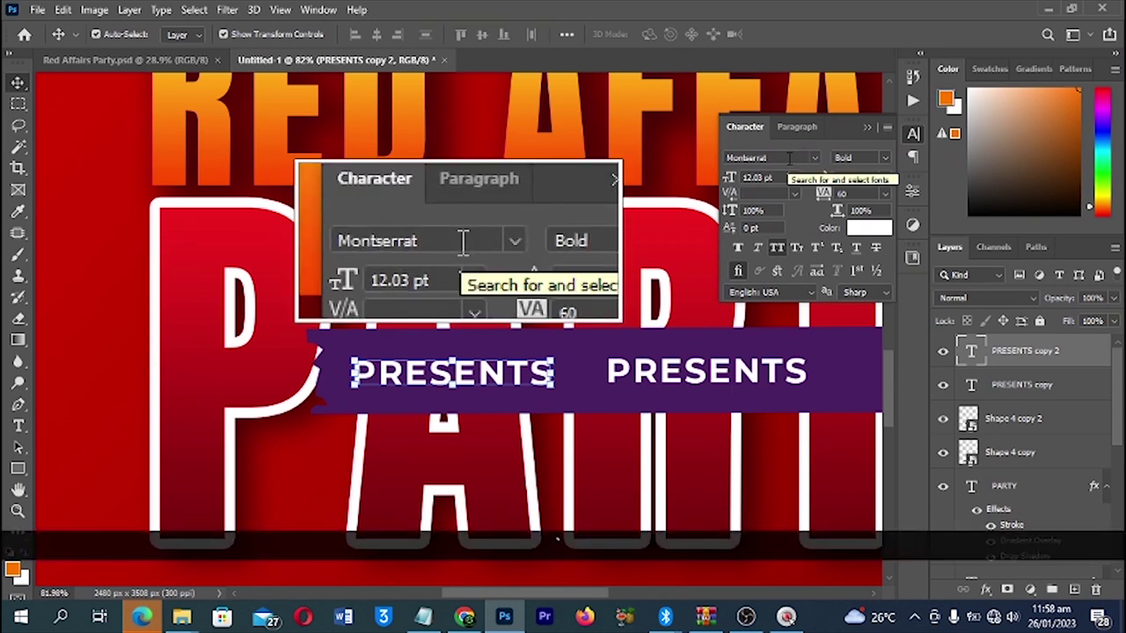
left_click(886, 162)
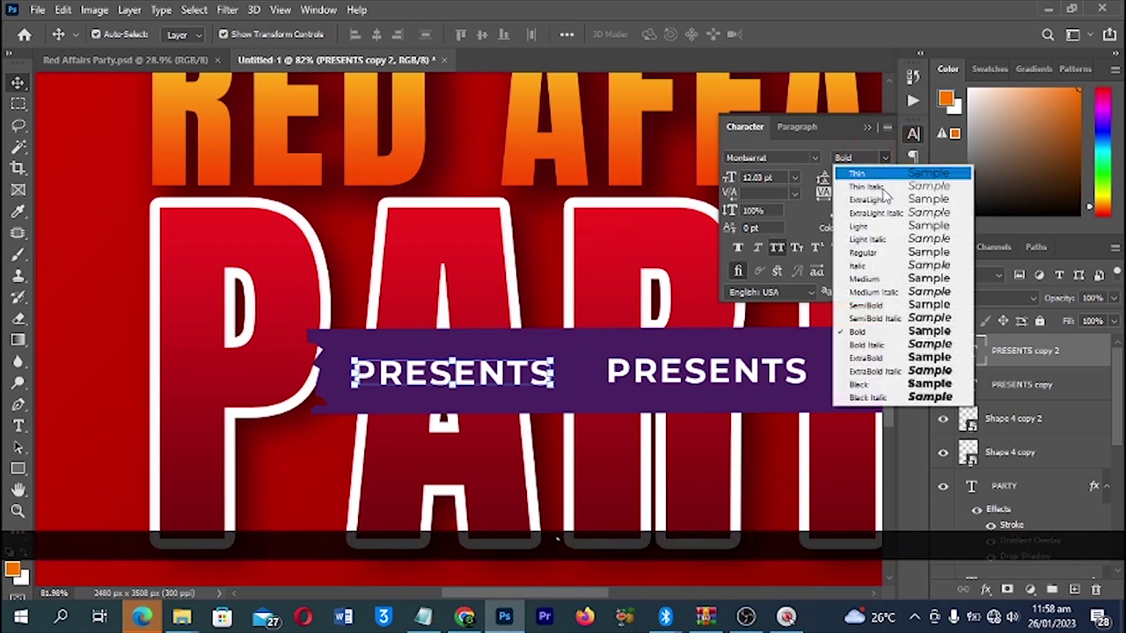
left_click(857, 252)
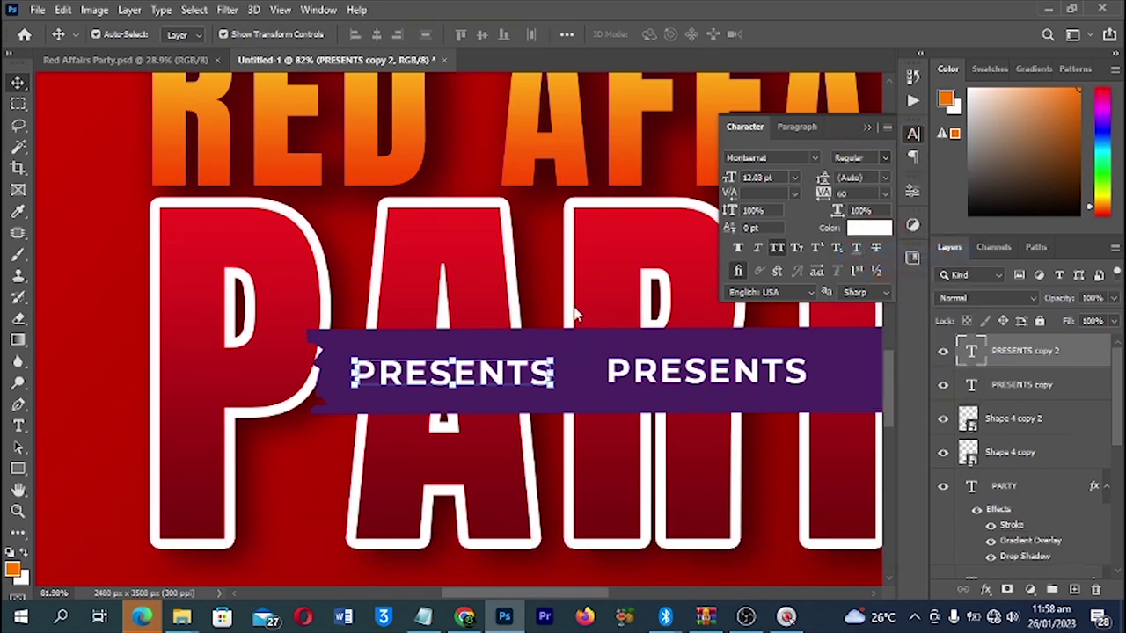
double_click(431, 374)
key("ctrl+a")
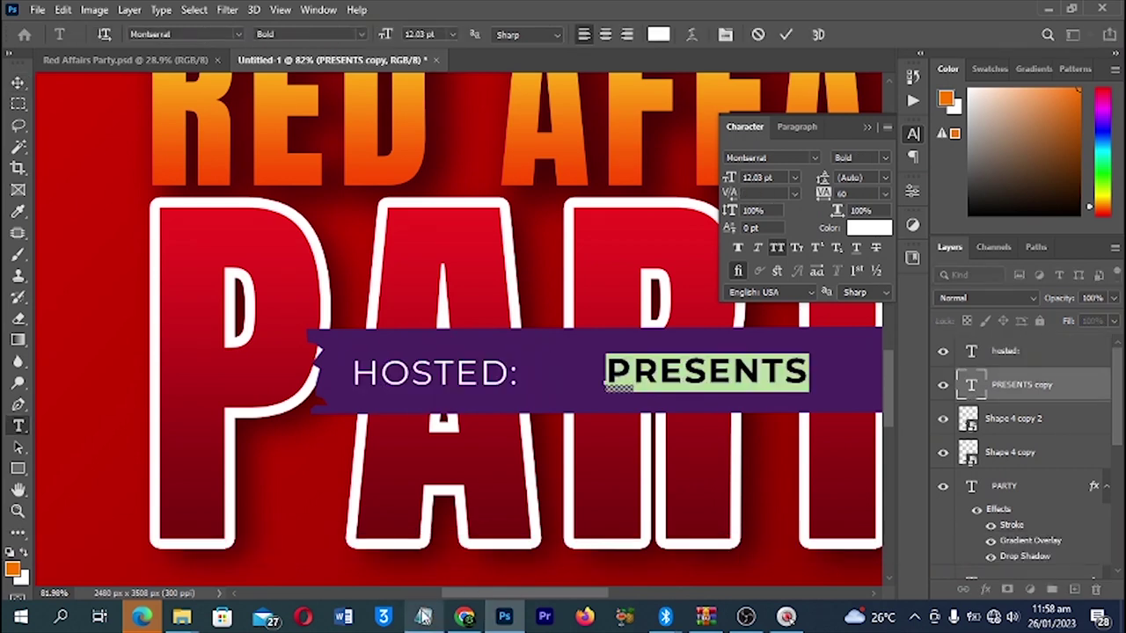
- Copy the host DJ's name from the Notepad notes and replace the bold PRESENTS text on the strip with it
left_click(423, 617)
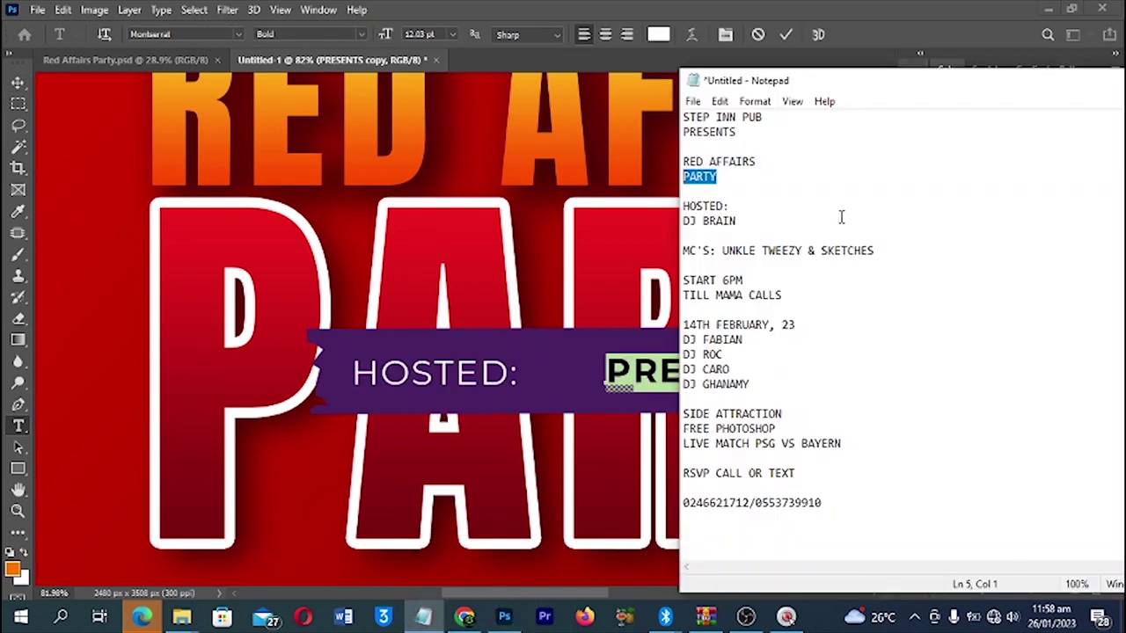
left_click_drag(770, 227, 676, 223)
key("ctrl+c")
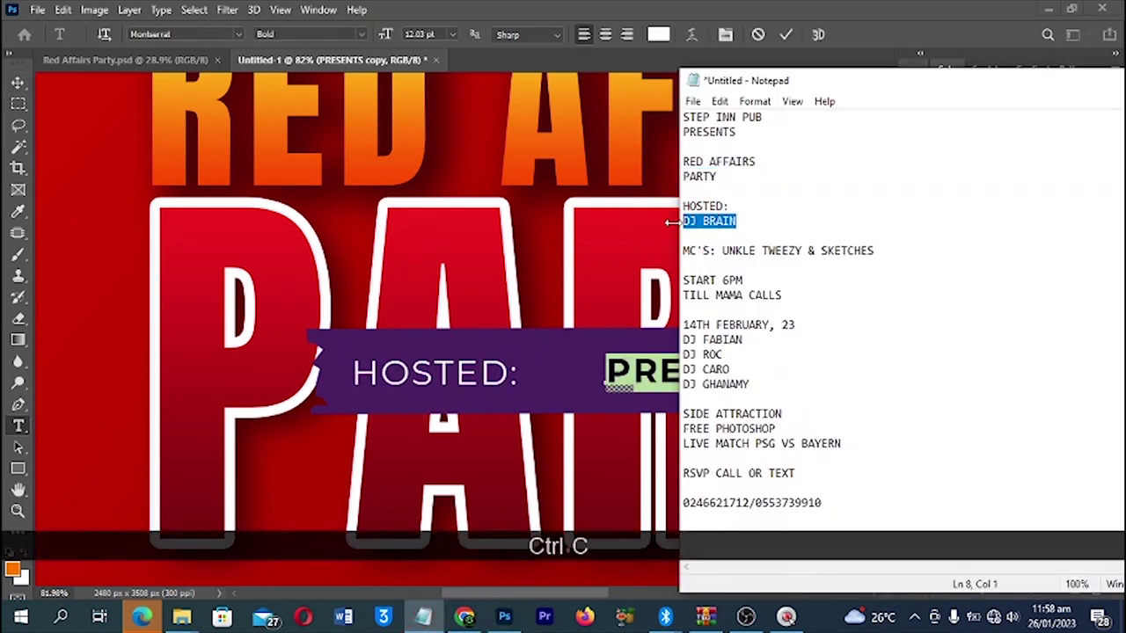
left_click(640, 384)
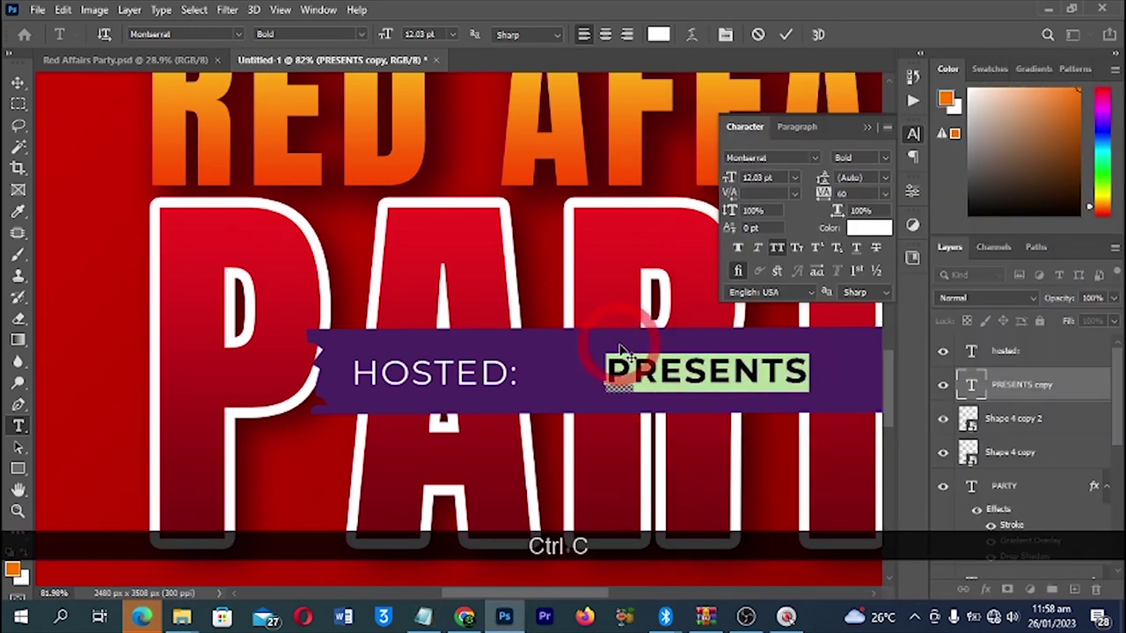
key("ctrl+v")
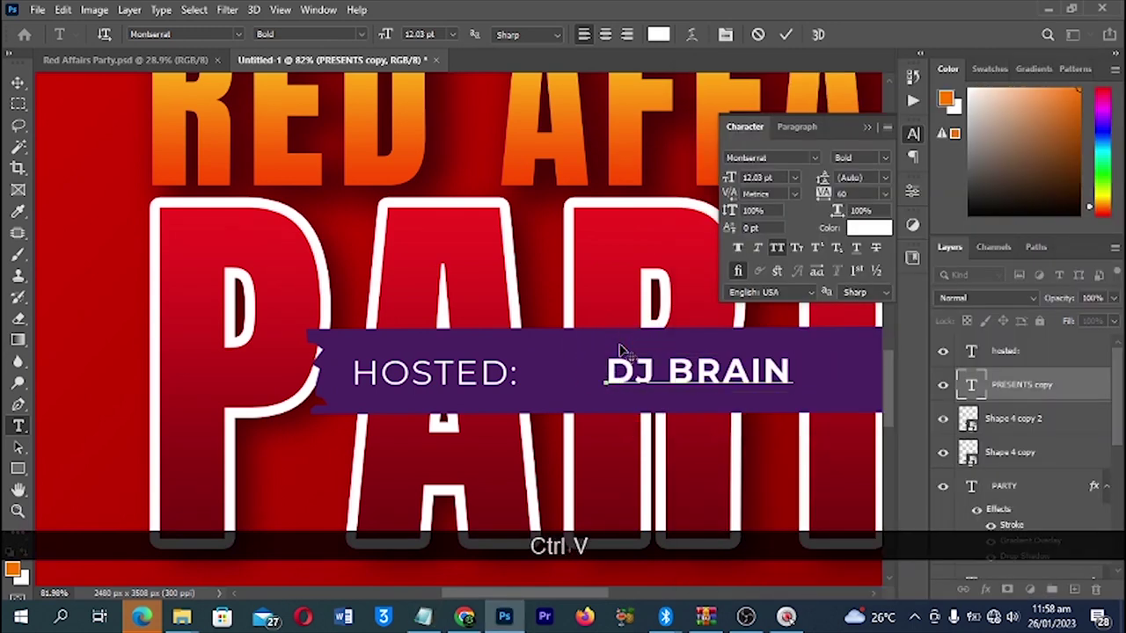
key("Return")
key("v")
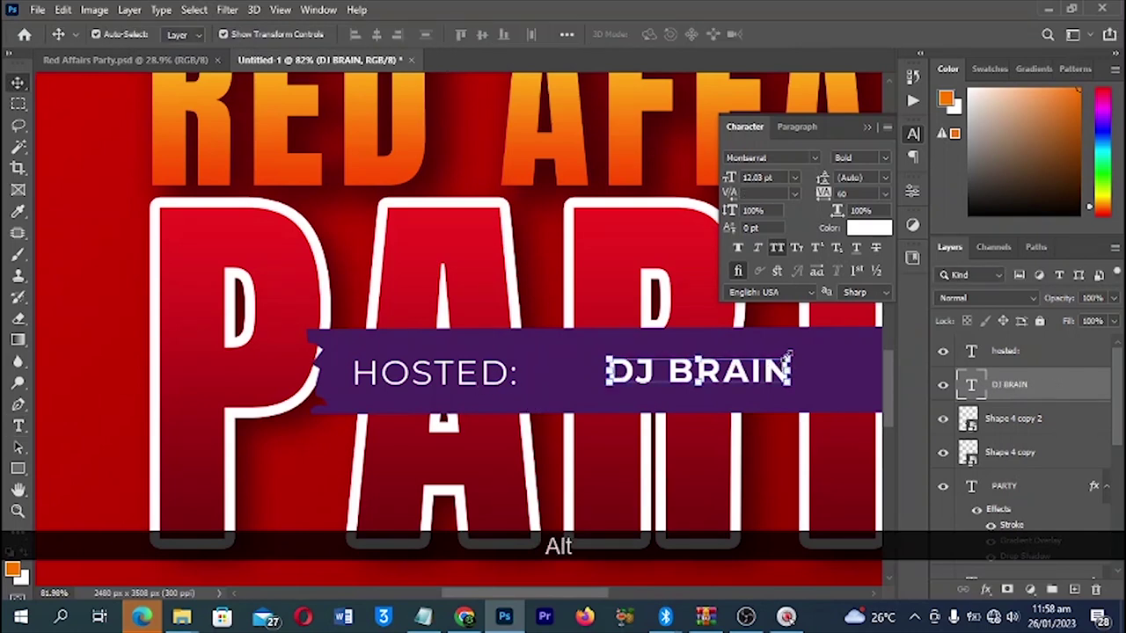
- Scale the host DJ's name up to about 128% and move HOSTED: close beside it
left_click_drag(808, 353, 818, 350)
key("alt")
key("Return")
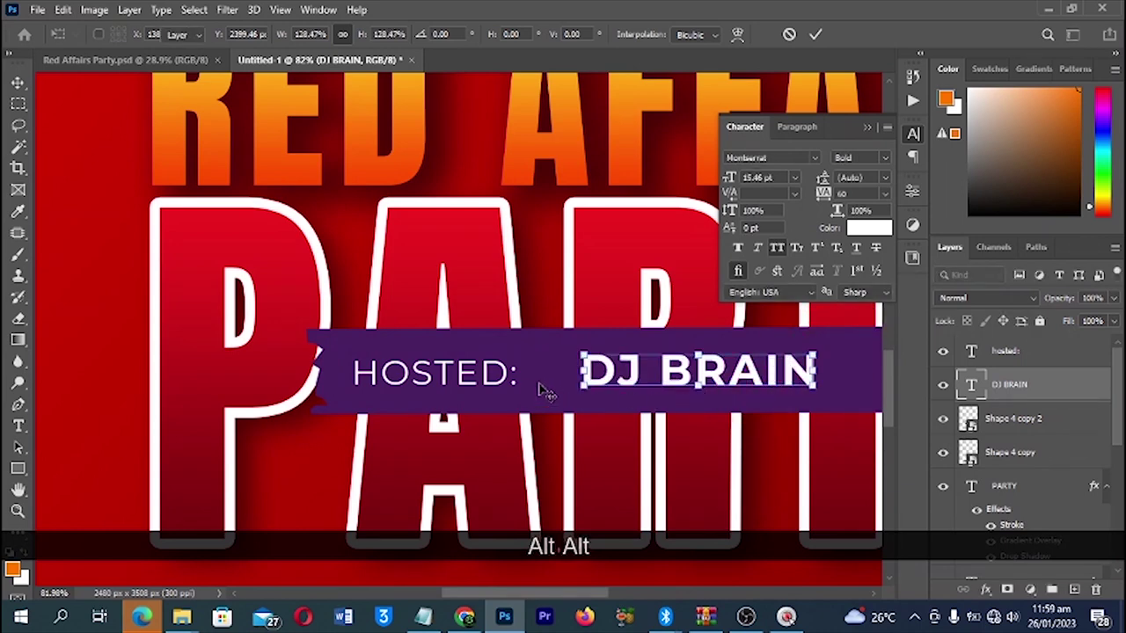
left_click(471, 376)
left_click_drag(471, 376, 507, 376)
- Nudge HOSTED: and the DJ's name together to the middle of the strip and scale that strip down to about 20%
scroll(638, 390, "down", 2)
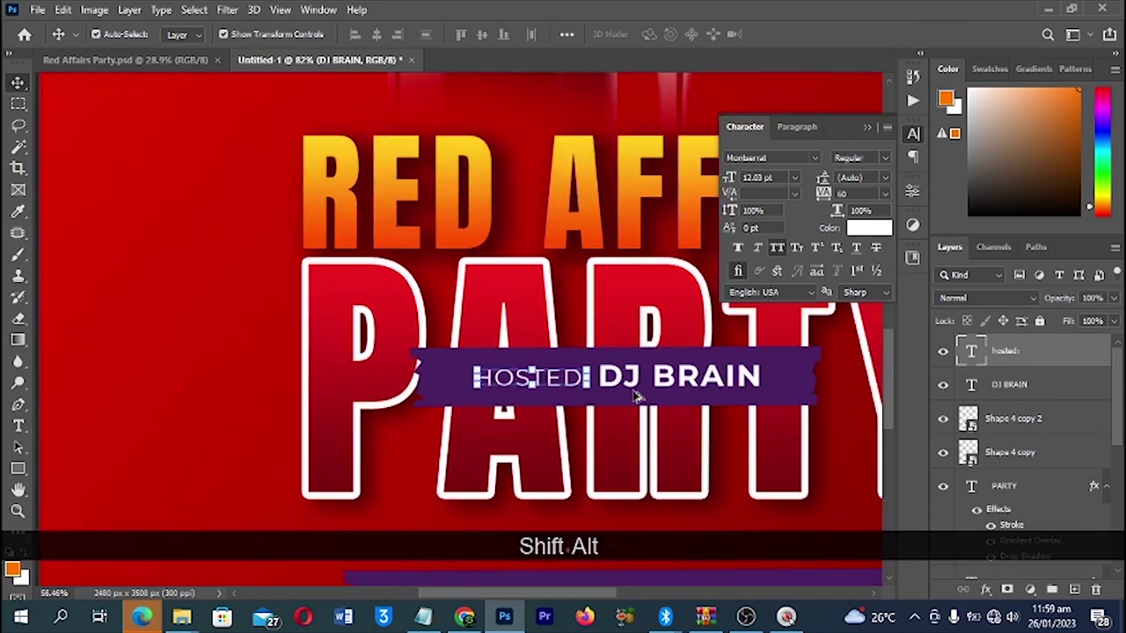
left_click(683, 379, "shift")
double_click(681, 376)
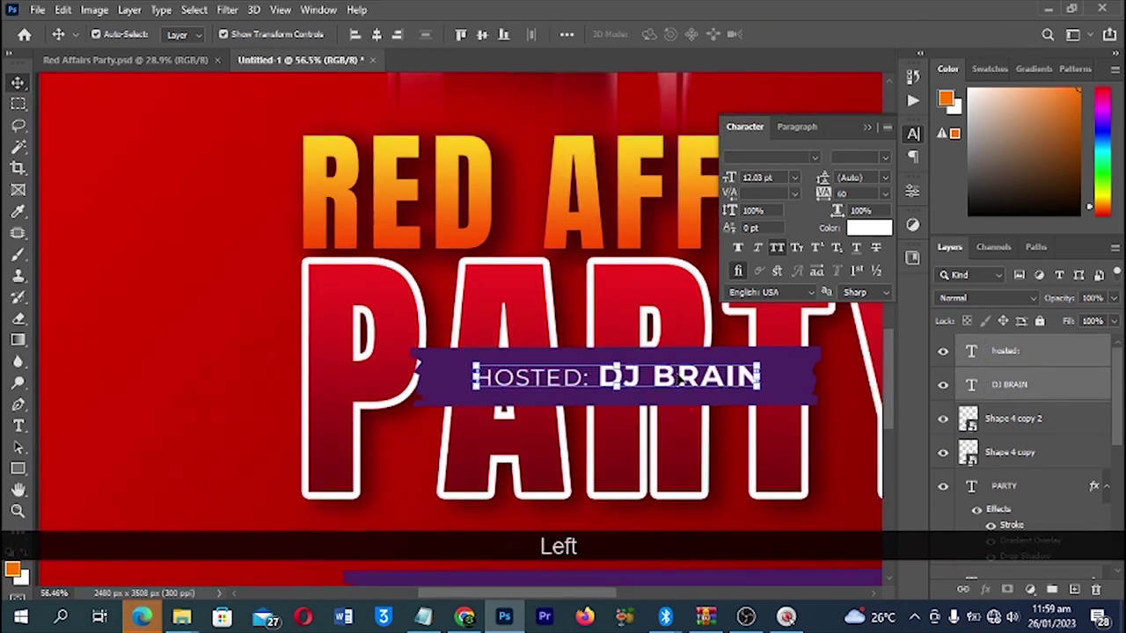
key("v")
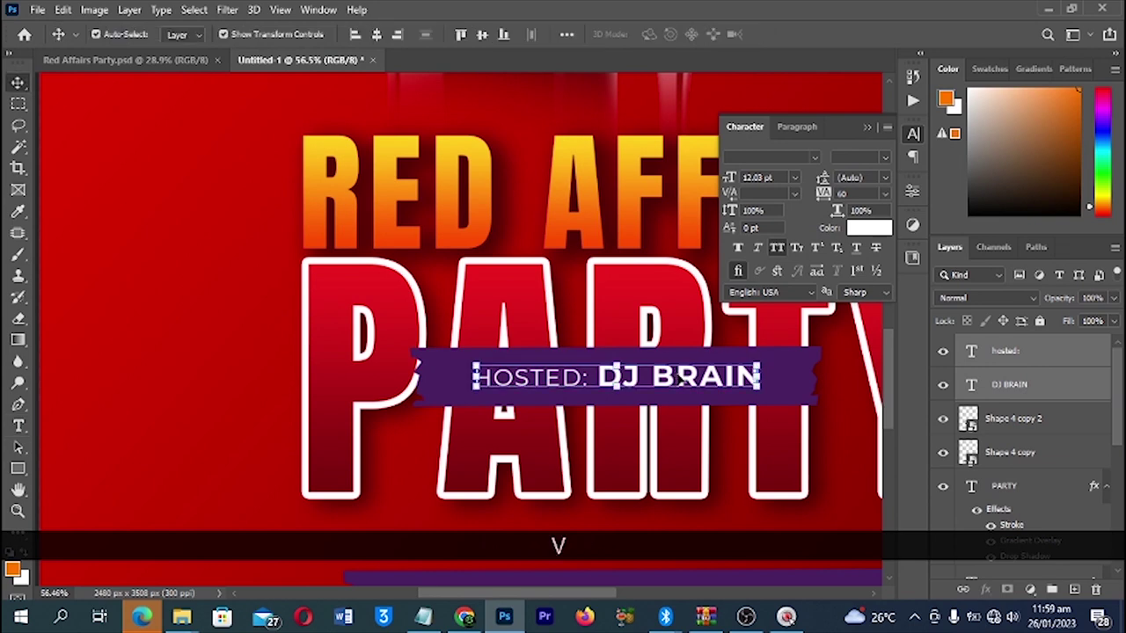
left_click(796, 374)
left_click_drag(808, 352, 775, 359)
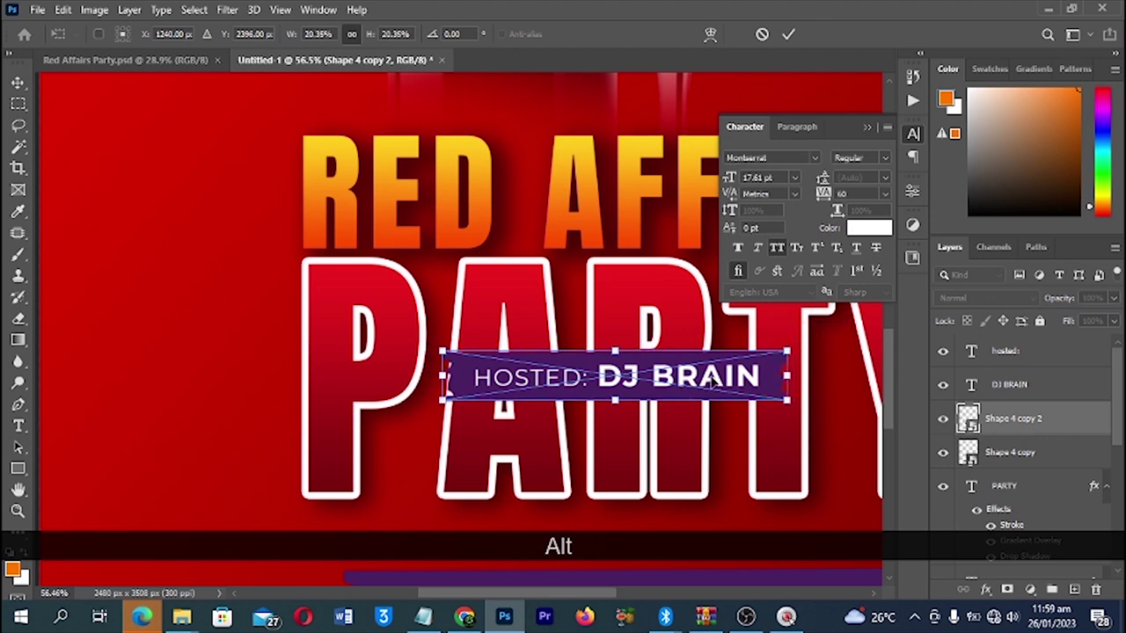
- Rotate the small strip together with both of its texts by -15° and place it over the lower part of PARTY
double_click(531, 387)
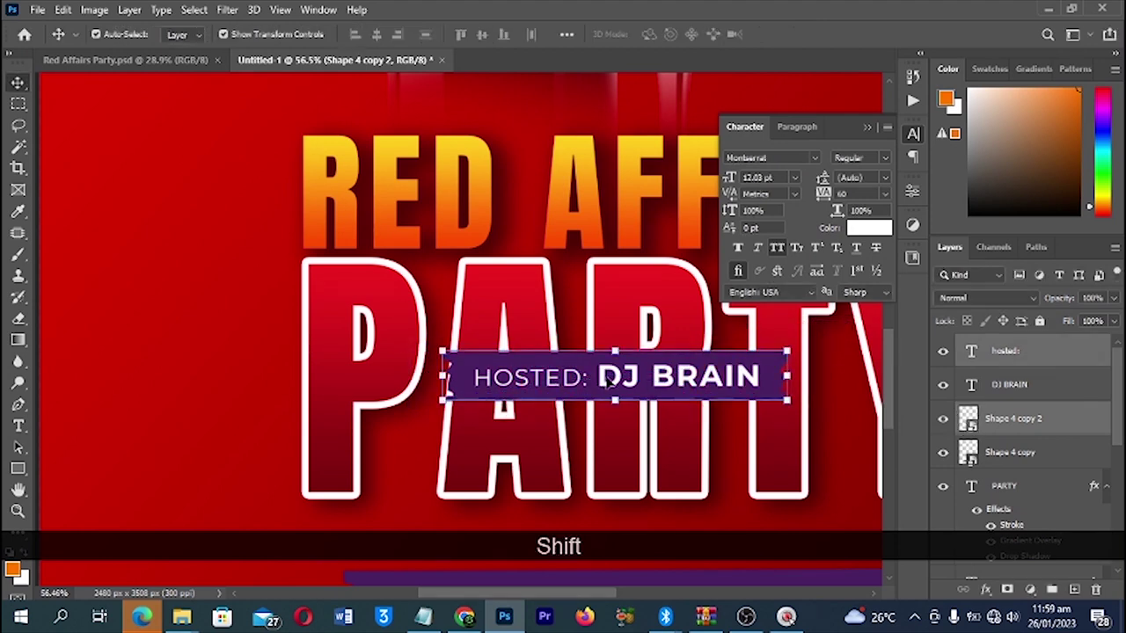
scroll(669, 371, "down", 2)
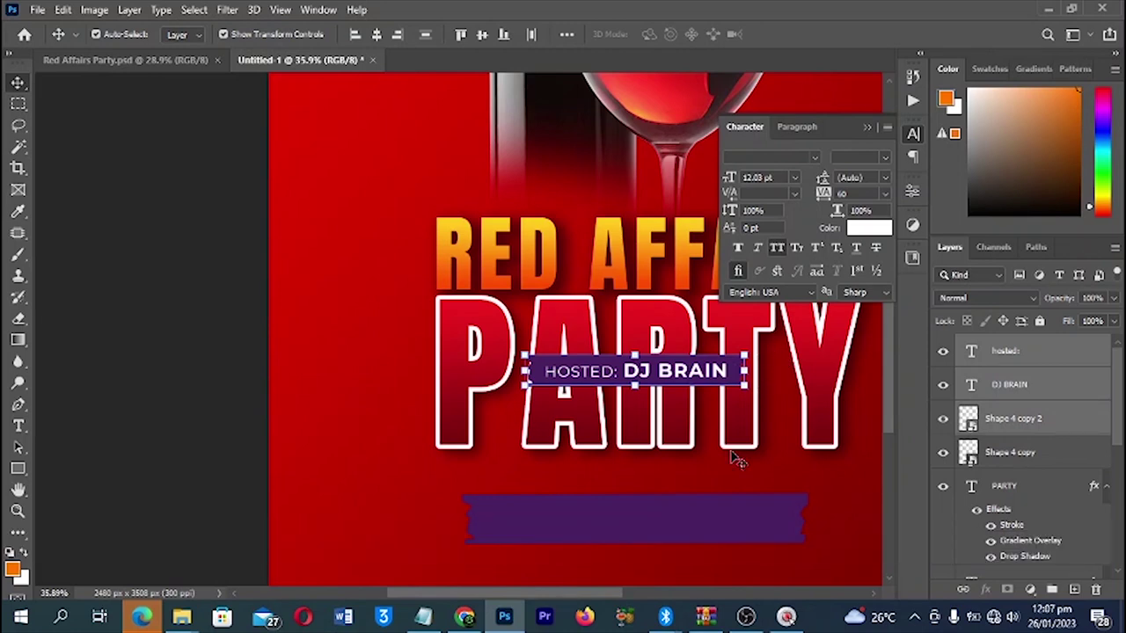
key("ctrl+t")
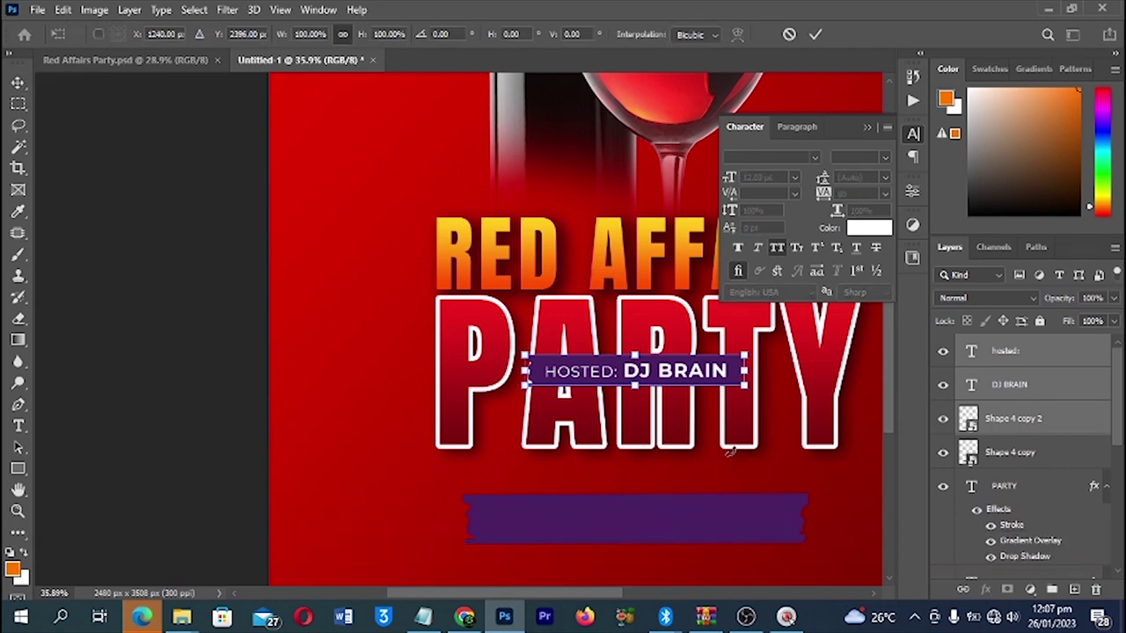
key("shift")
key("shift")
left_click_drag(751, 406, 758, 382)
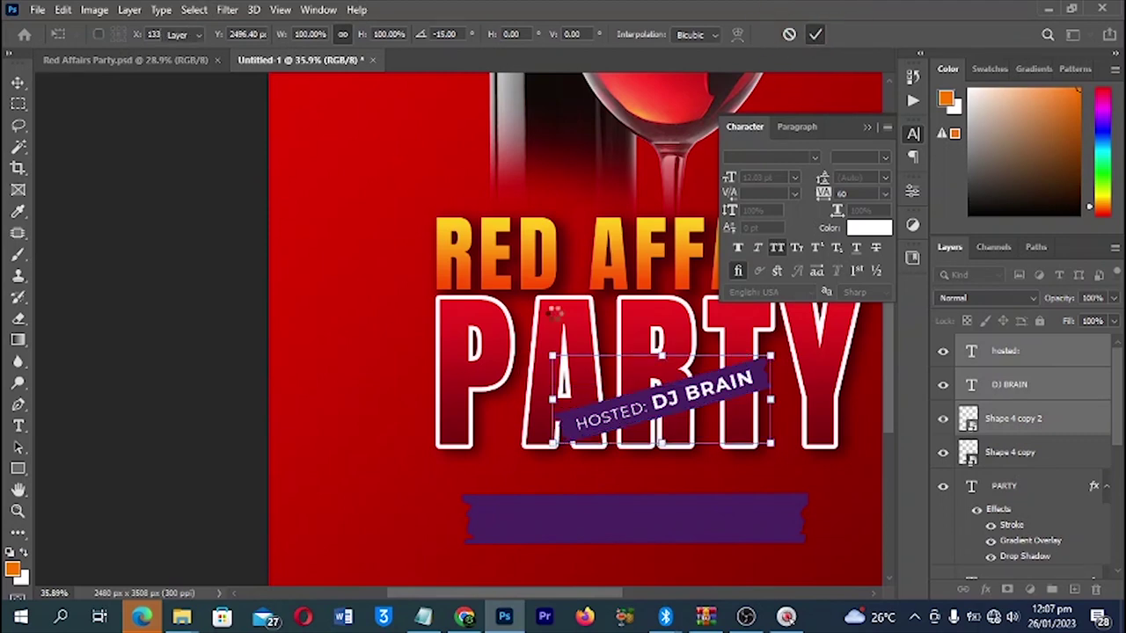
left_click(814, 35)
- Move the larger purple strip below PARTY down slightly
scroll(604, 457, "down", 2)
left_click_drag(637, 443, 643, 453)
scroll(658, 440, "up", 2)
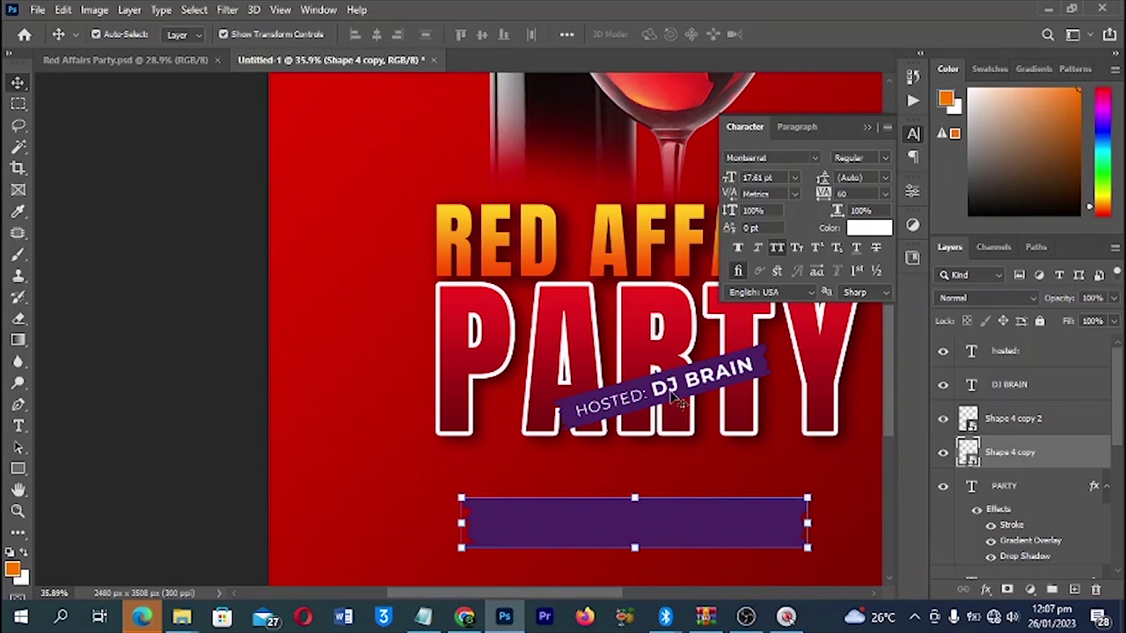
- Duplicate the host DJ's name into the space below PARTY and rotate the copy 15° to make it level
key("alt")
left_click_drag(710, 376, 658, 466)
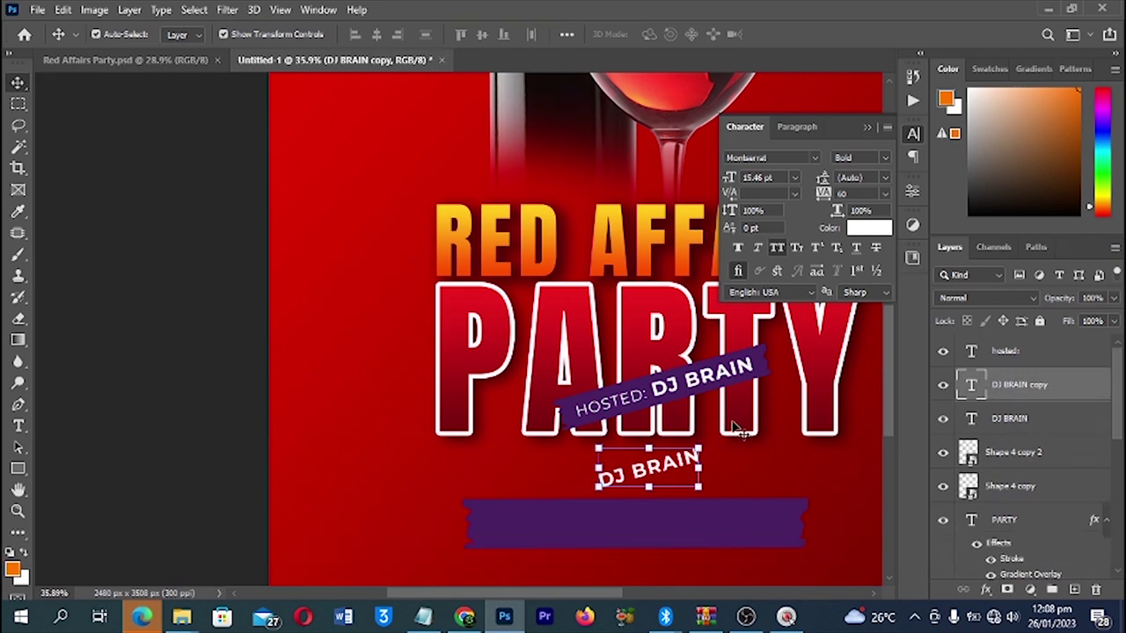
key("ctrl")
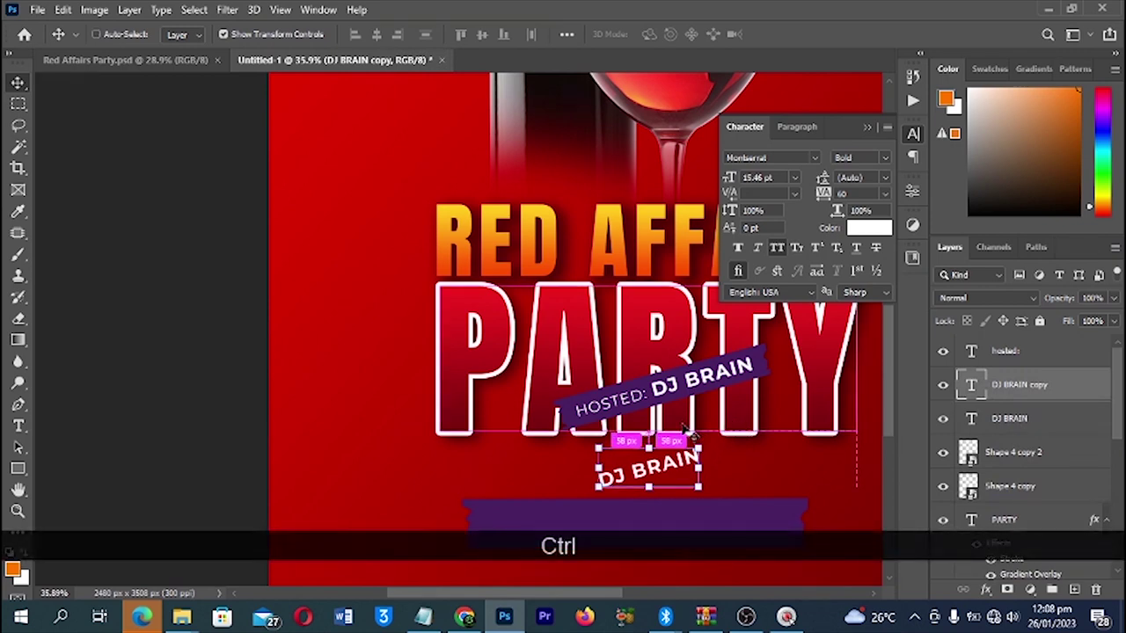
key("ctrl+t")
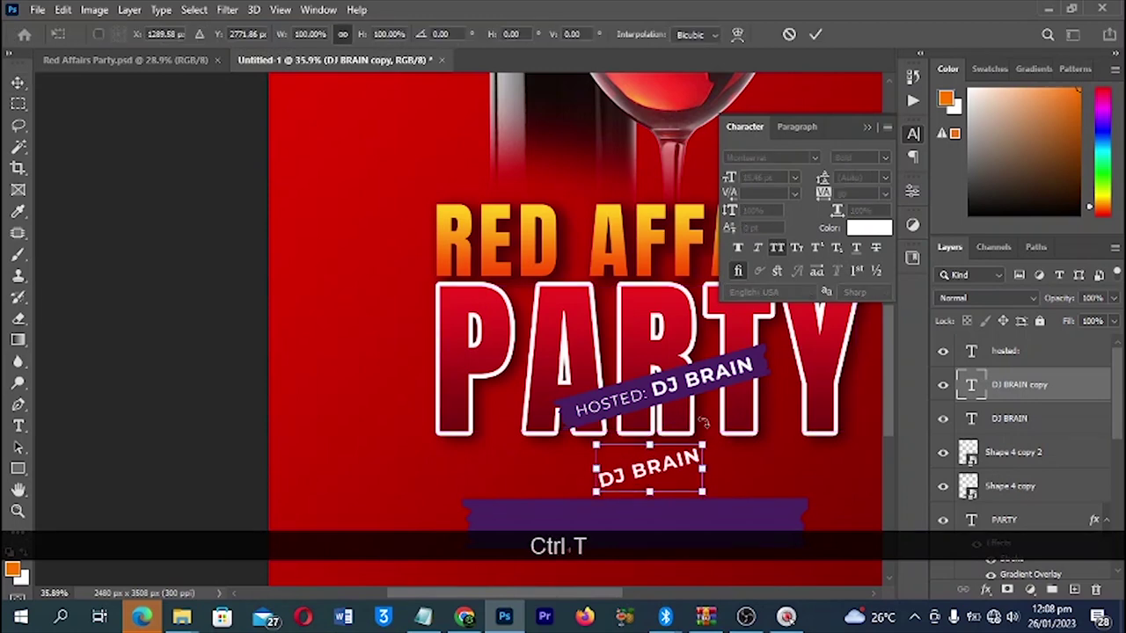
key("shift")
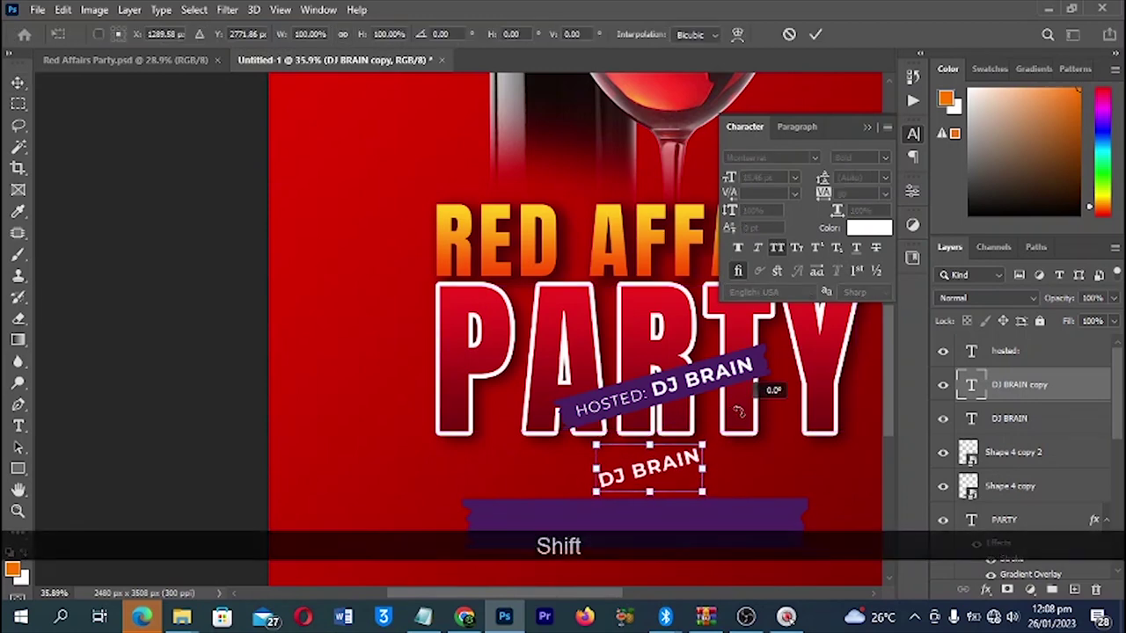
left_click_drag(736, 409, 762, 432)
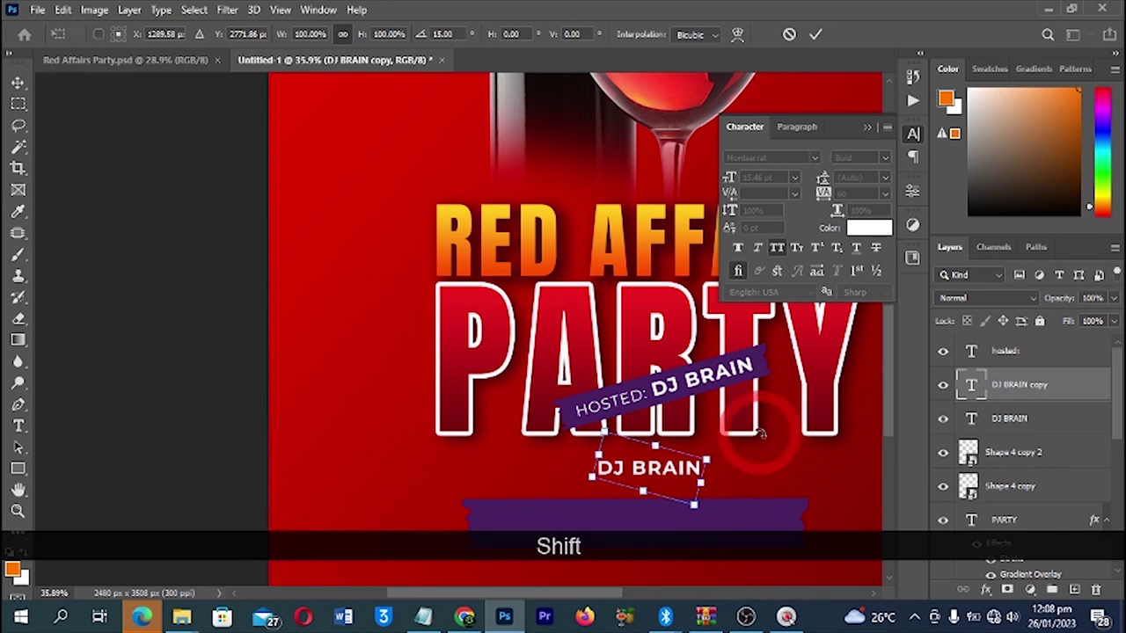
left_click(816, 33)
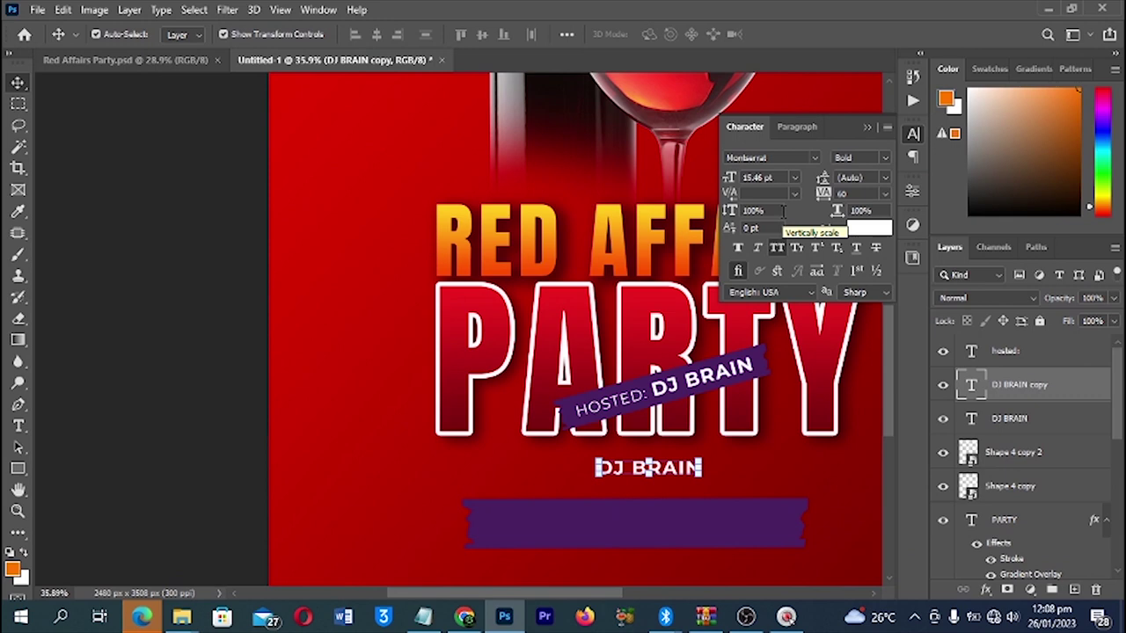
- Copy the MC'S line from the Notepad notes and replace the duplicated DJ name below PARTY with it
scroll(543, 507, "up", 2)
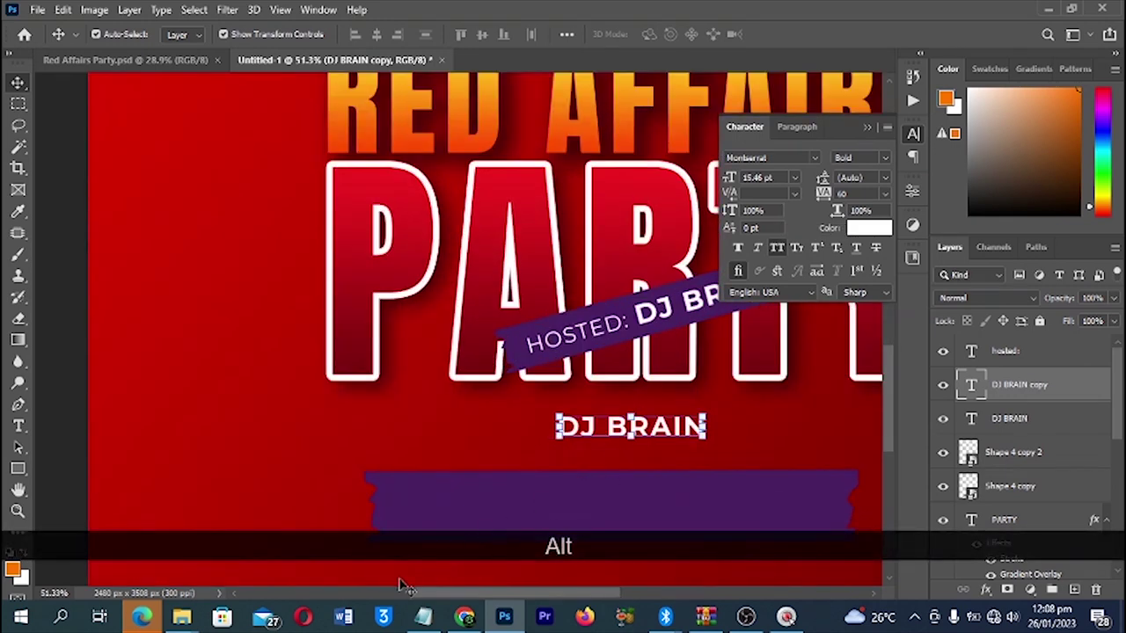
left_click(423, 617)
left_click_drag(876, 250, 683, 251)
key("ctrl+c")
left_click(673, 440)
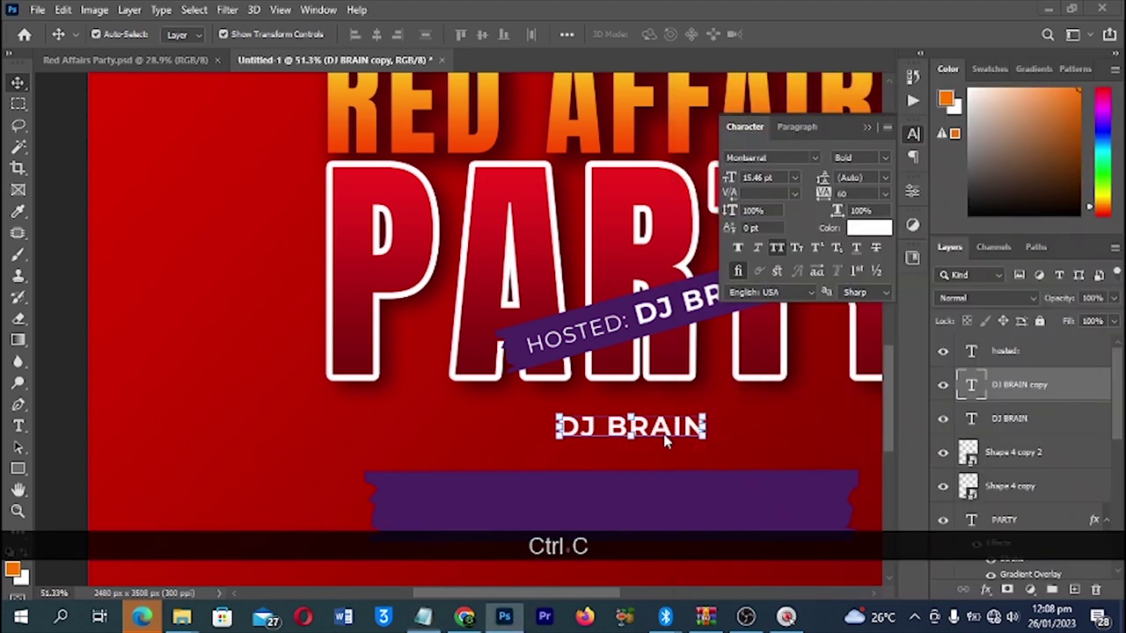
key("t")
left_click(649, 423)
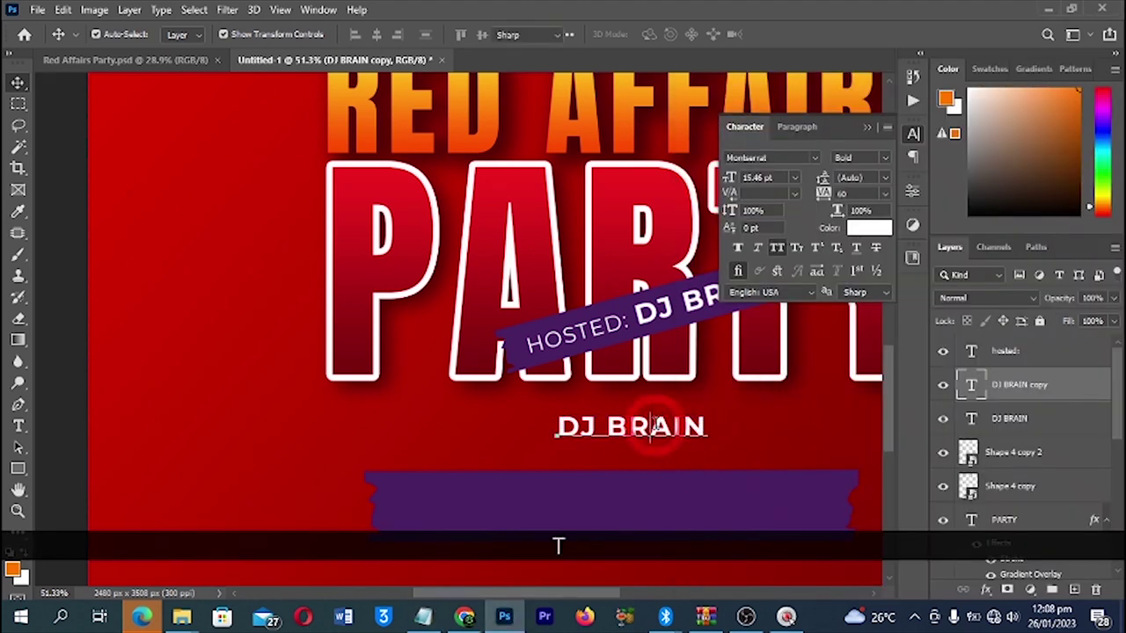
key("ctrl+a")
key("ctrl+v")
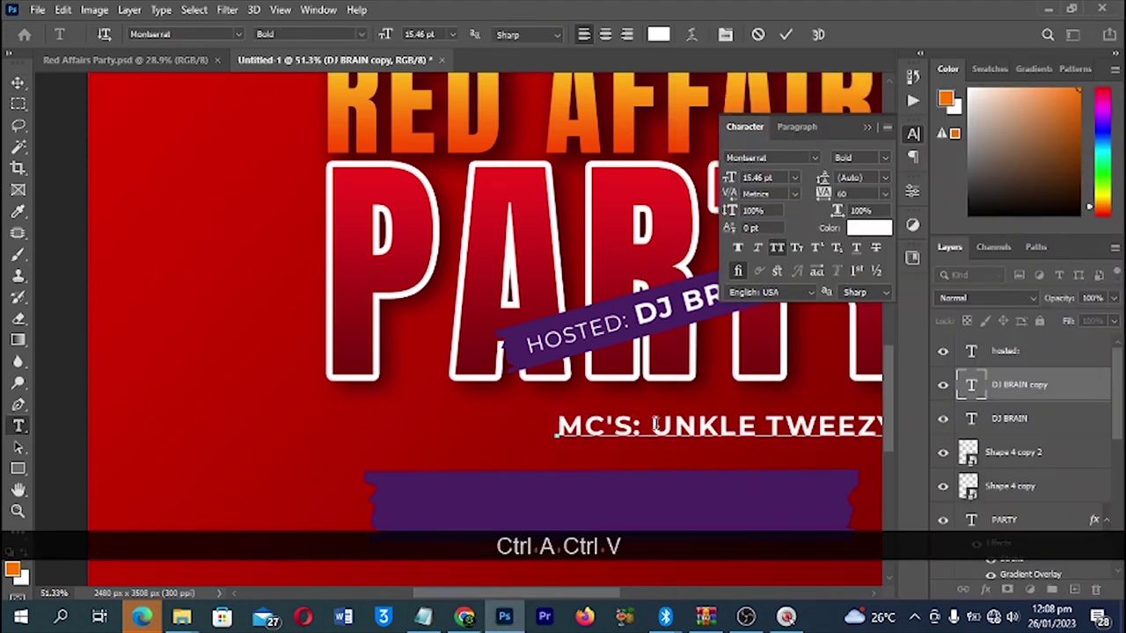
key("Return")
key("v")
- Centre the MC'S line horizontally on the canvas and clear the selection
key("ctrl+a")
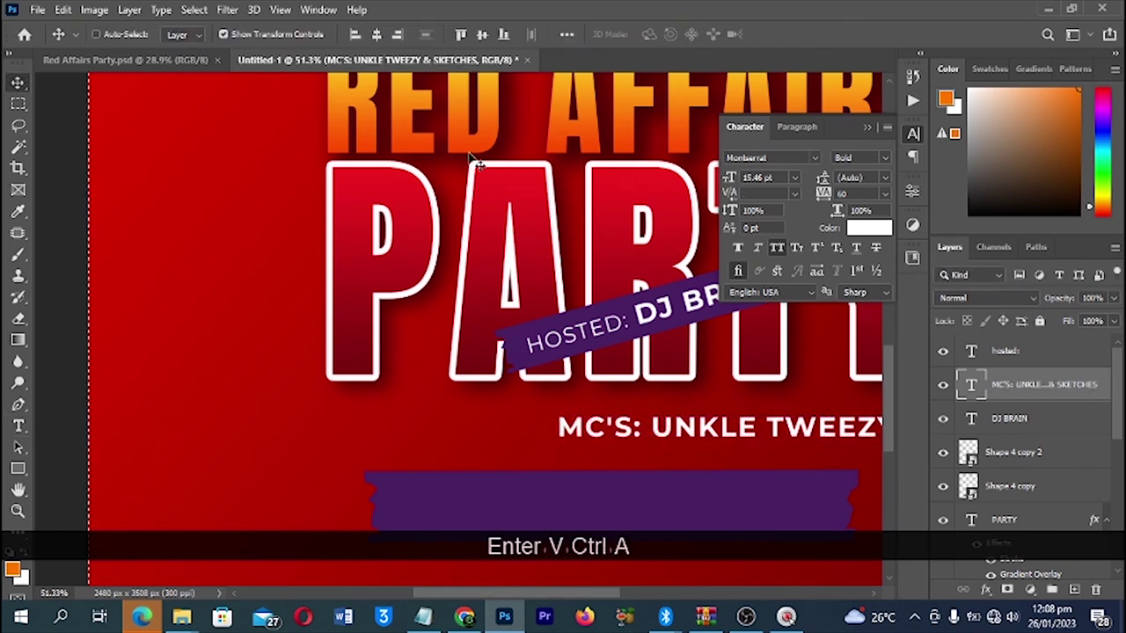
left_click(376, 34)
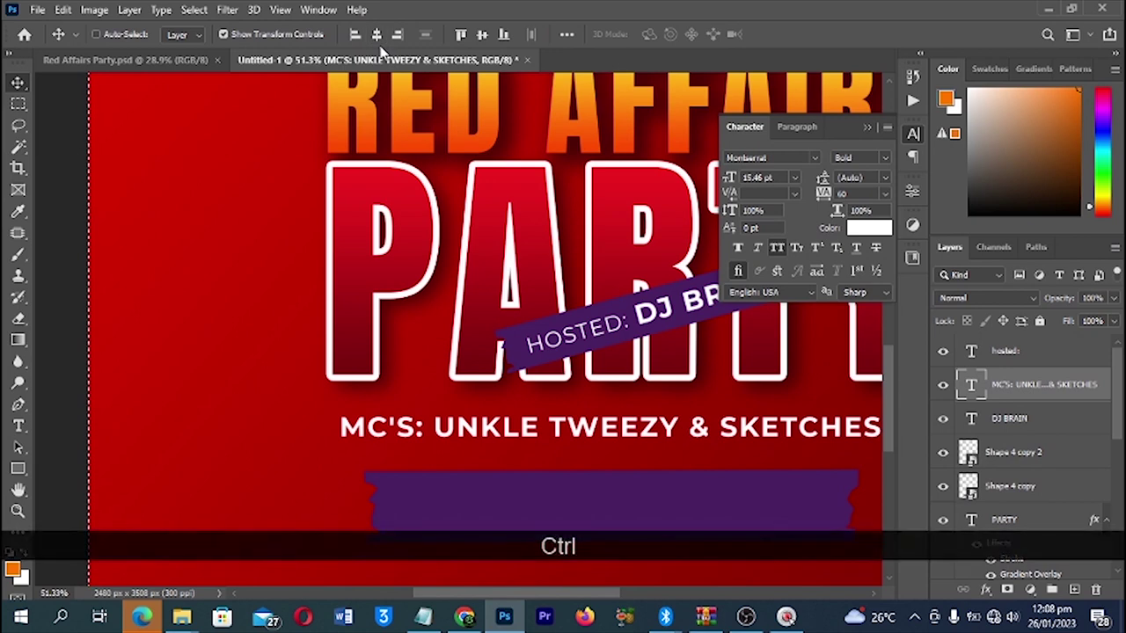
key("ctrl+d")
scroll(457, 359, "down", 3, "alt")
scroll(456, 359, "up", 1)
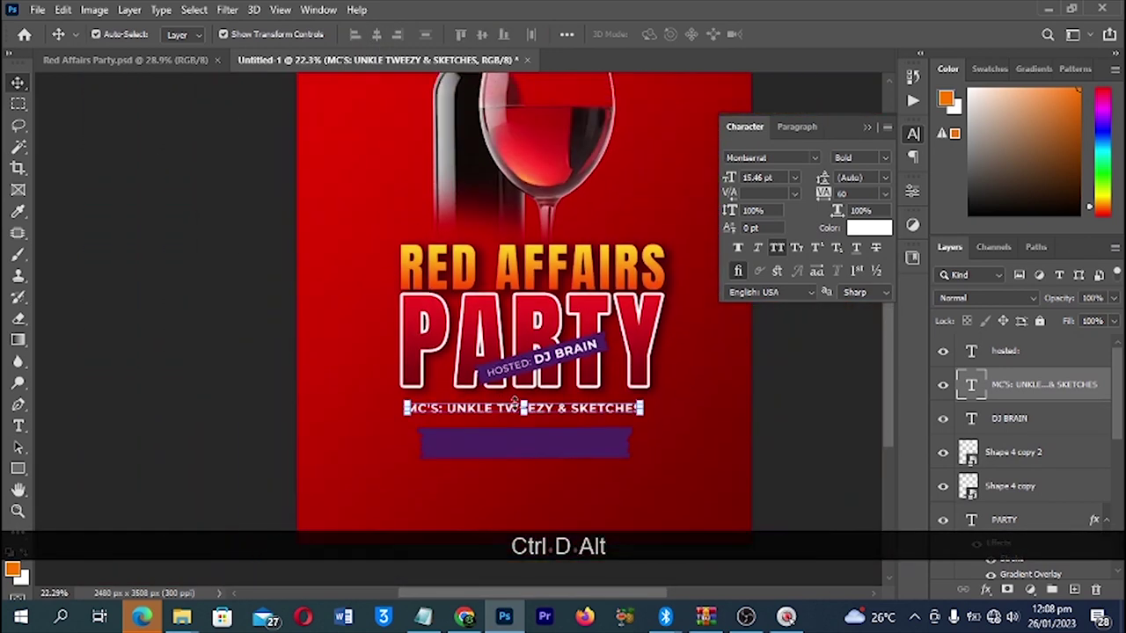
- Nudge the MC'S line up closer to PARTY and move the larger purple strip up slightly beneath it
key("Up")
key("Up")
key("Up")
key("Up")
key("Up")
scroll(561, 447, "up", 2, "alt")
left_click(563, 447)
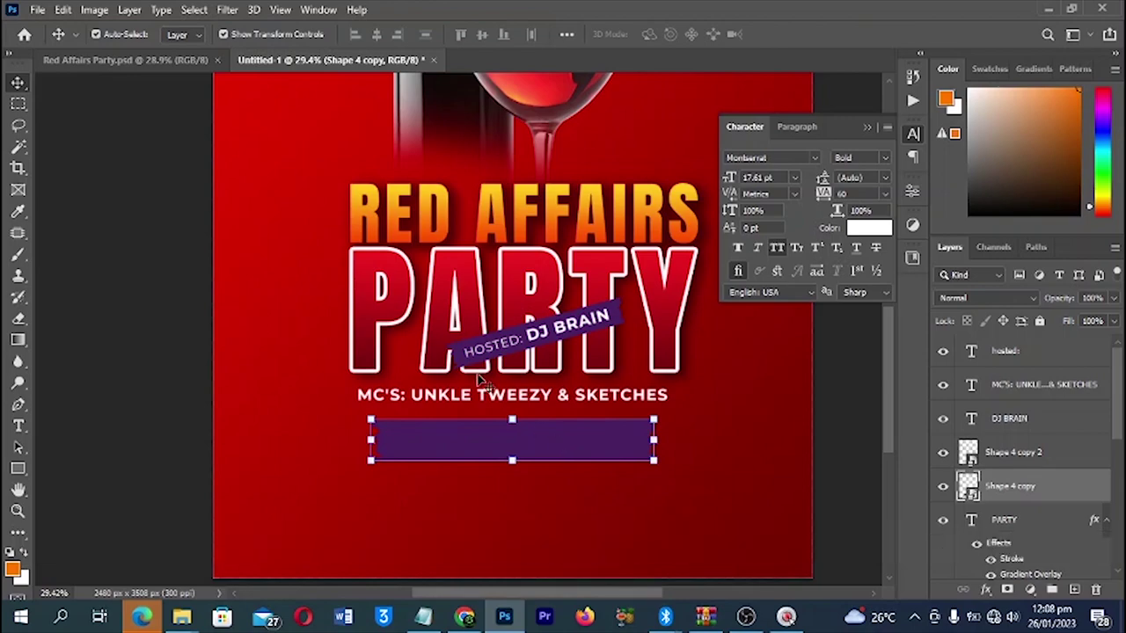
- Switch to Red Affairs Party.psd and examine the finished layout around and below the title
left_click(176, 60)
scroll(607, 361, "down", 3)
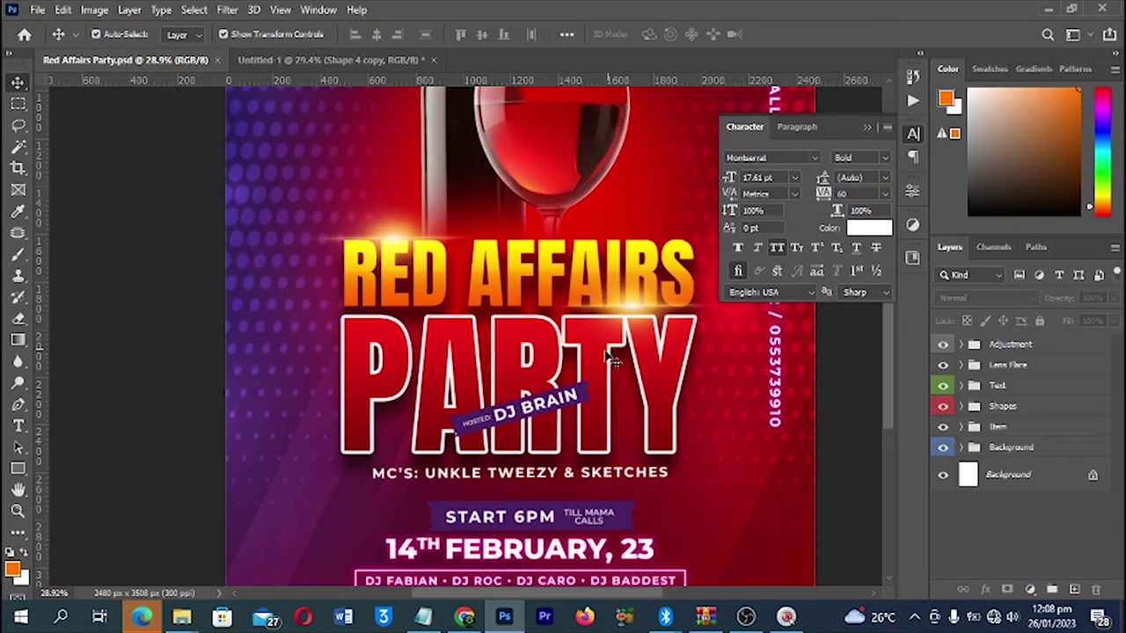
- Switch back to Untitled-1 and duplicate the MC'S line onto the larger purple strip beneath it
scroll(607, 361, "down", 3, "alt")
scroll(462, 378, "up", 4, "alt")
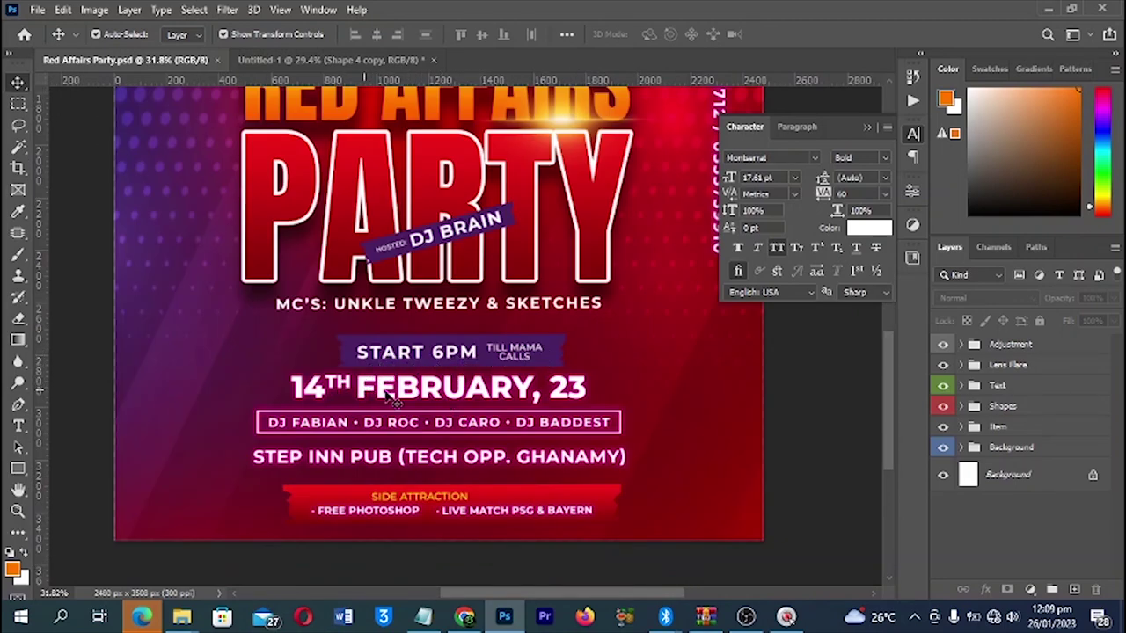
left_click(325, 60)
scroll(504, 440, "up", 1, "alt")
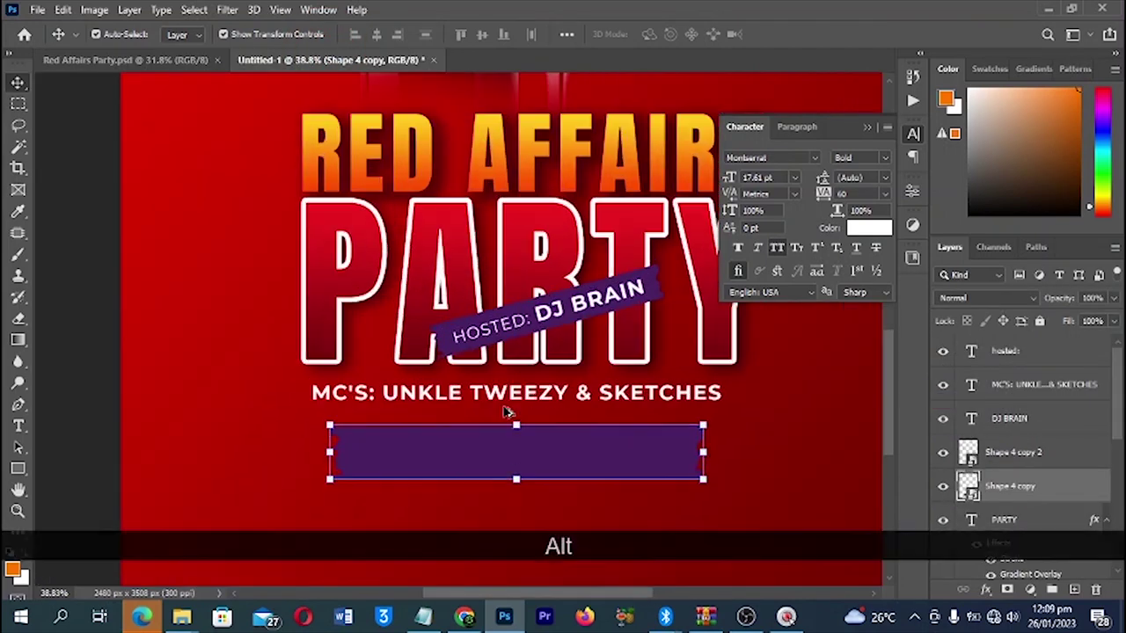
left_click_drag(516, 394, 519, 451, "alt")
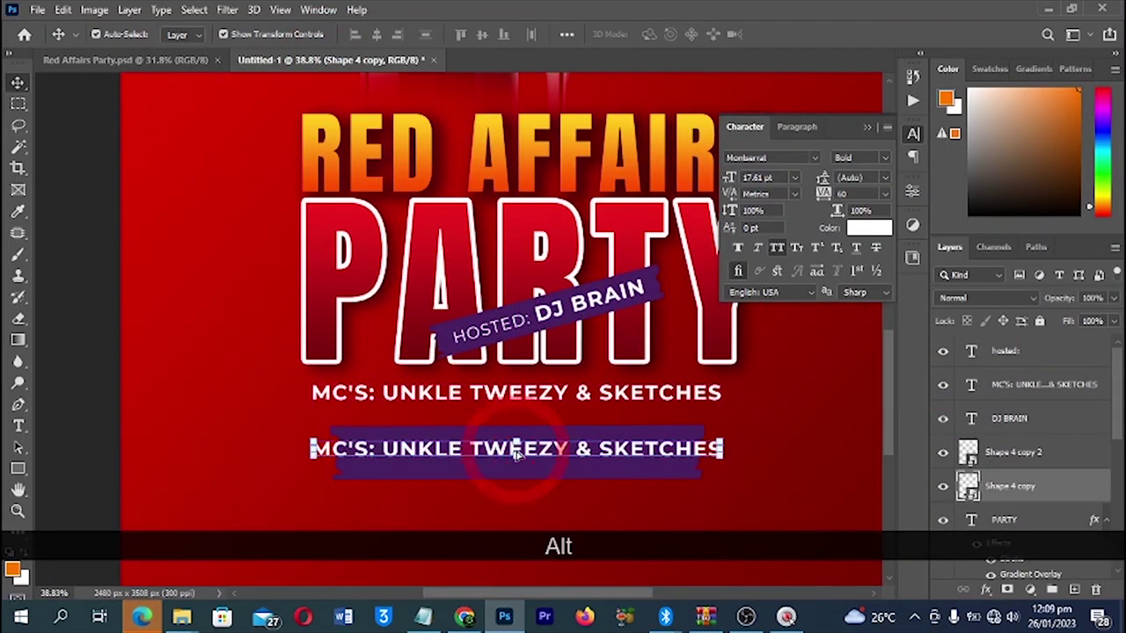
scroll(572, 469, "up", 3, "alt")
left_click(592, 470)
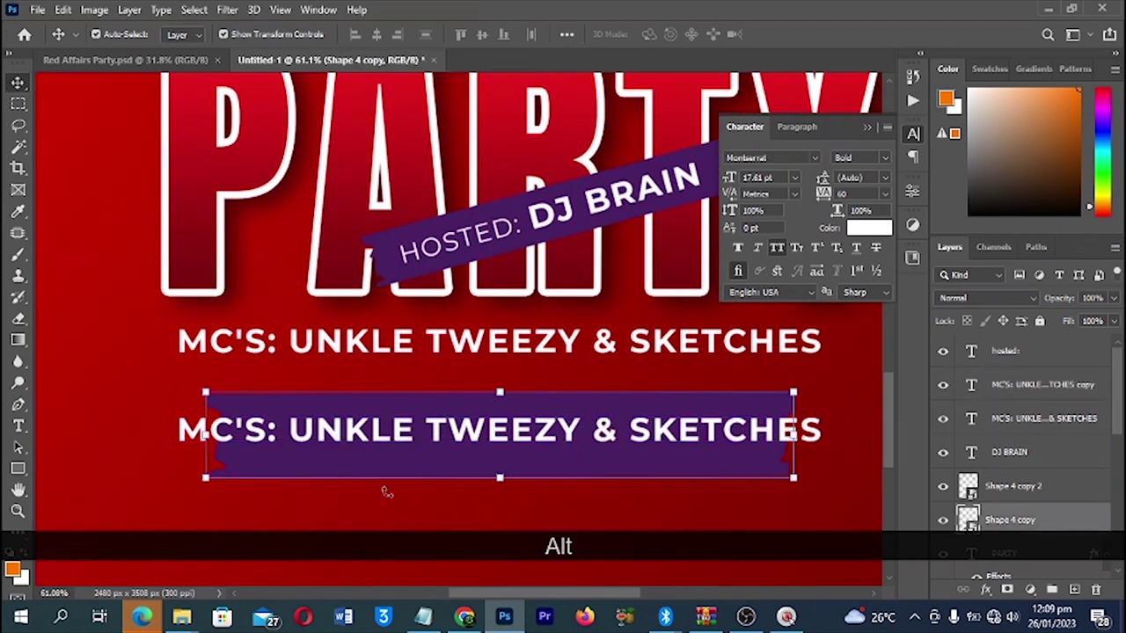
- Replace the duplicated MC'S line with START 6PM copied from the Notepad notes and place it on the left half of the strip
left_click(423, 617)
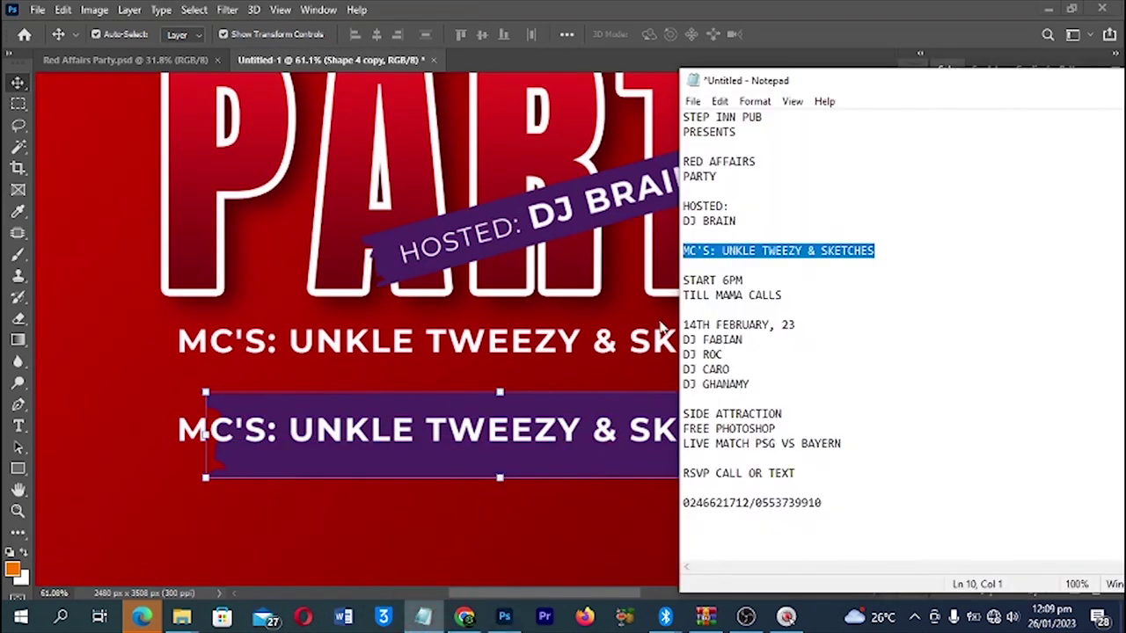
left_click_drag(757, 294, 684, 281)
key("ctrl+c")
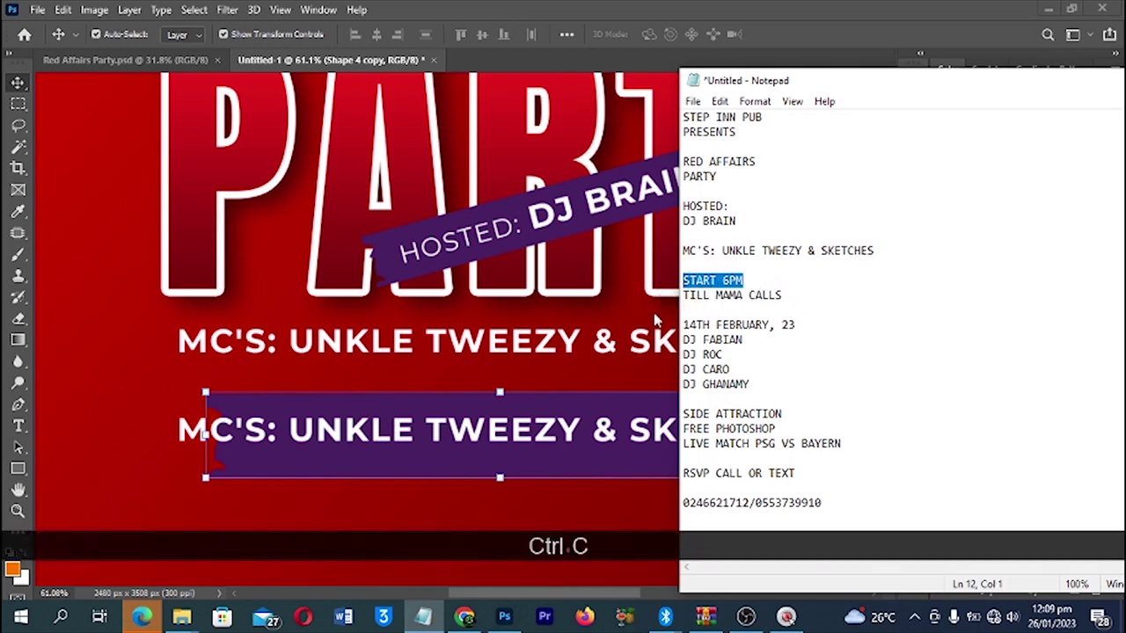
left_click(538, 411)
key("t")
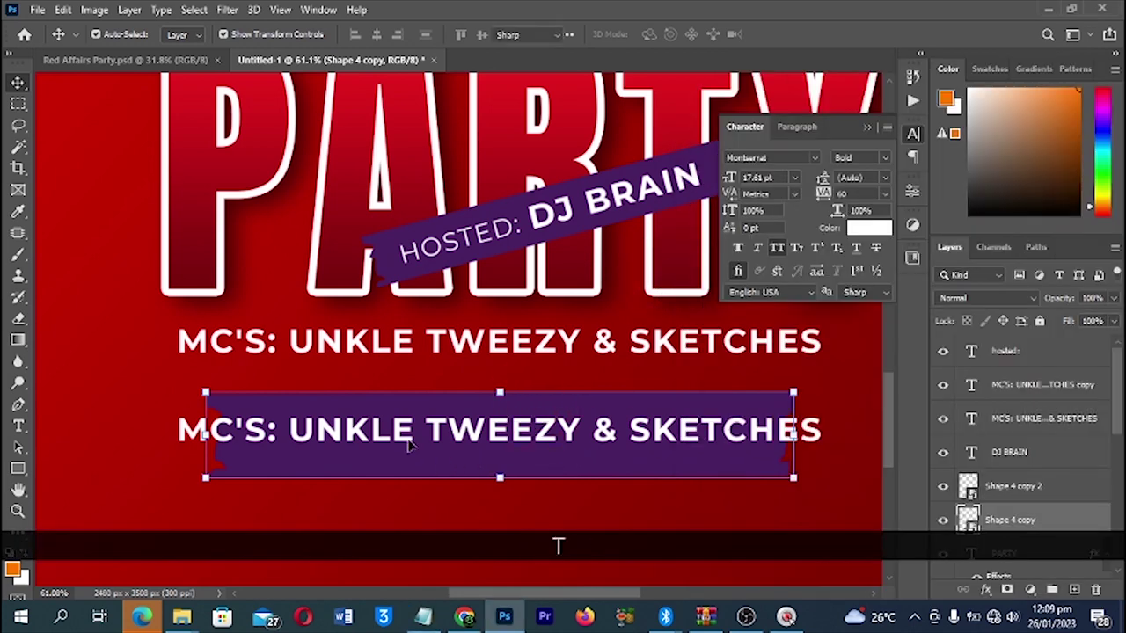
left_click(408, 429)
key("ctrl+a")
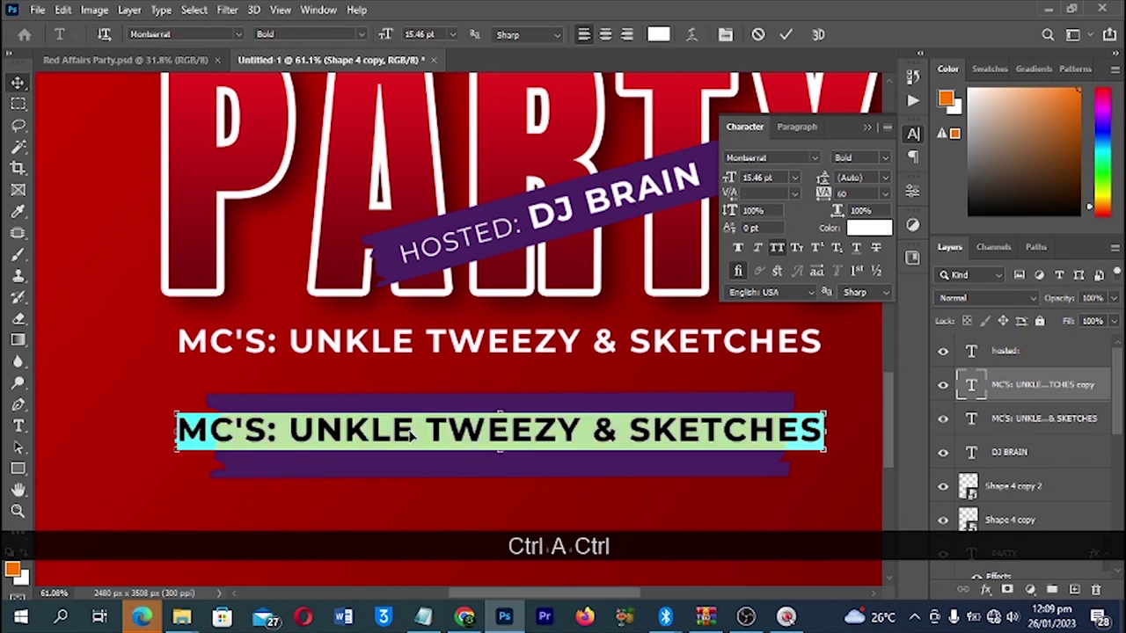
key("ctrl+v")
key("Return")
key("v")
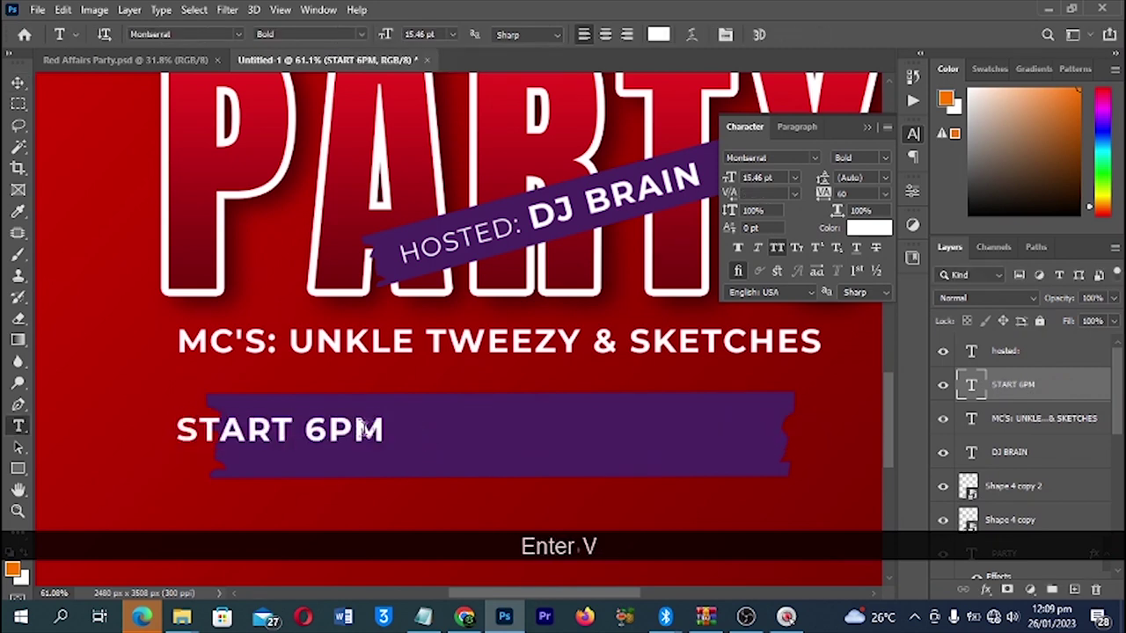
left_click_drag(315, 440, 395, 445)
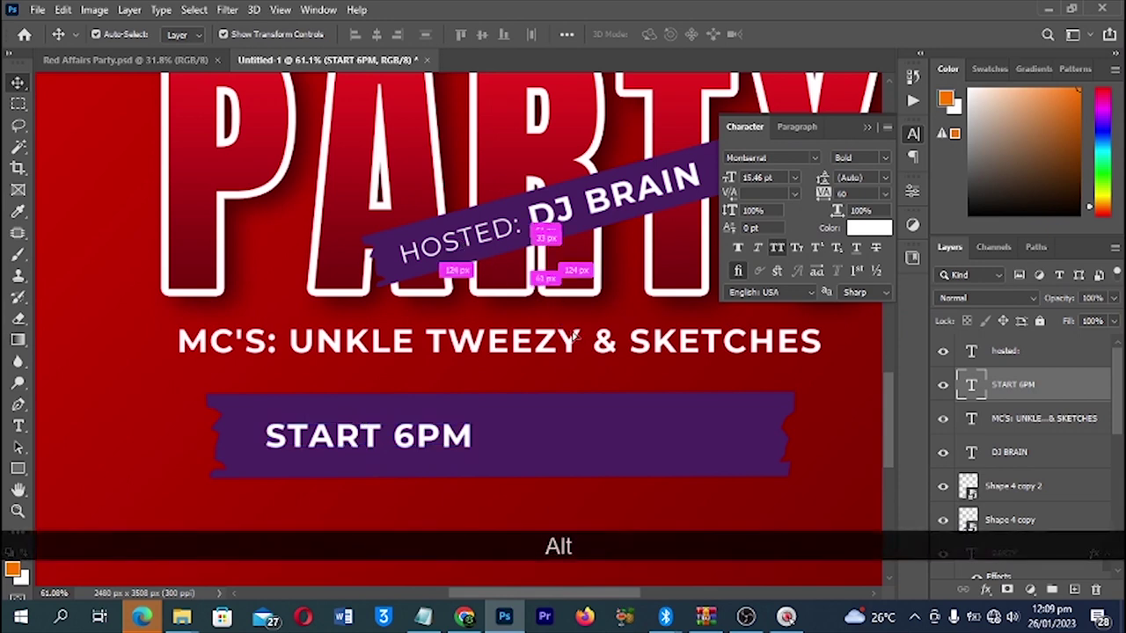
- Duplicate the HOSTED: text onto the lower strip, rotate the copy 15° to level it, and place it beside START 6PM
left_click_drag(455, 253, 553, 427)
key("ctrl+t")
left_click_drag(660, 407, 701, 417)
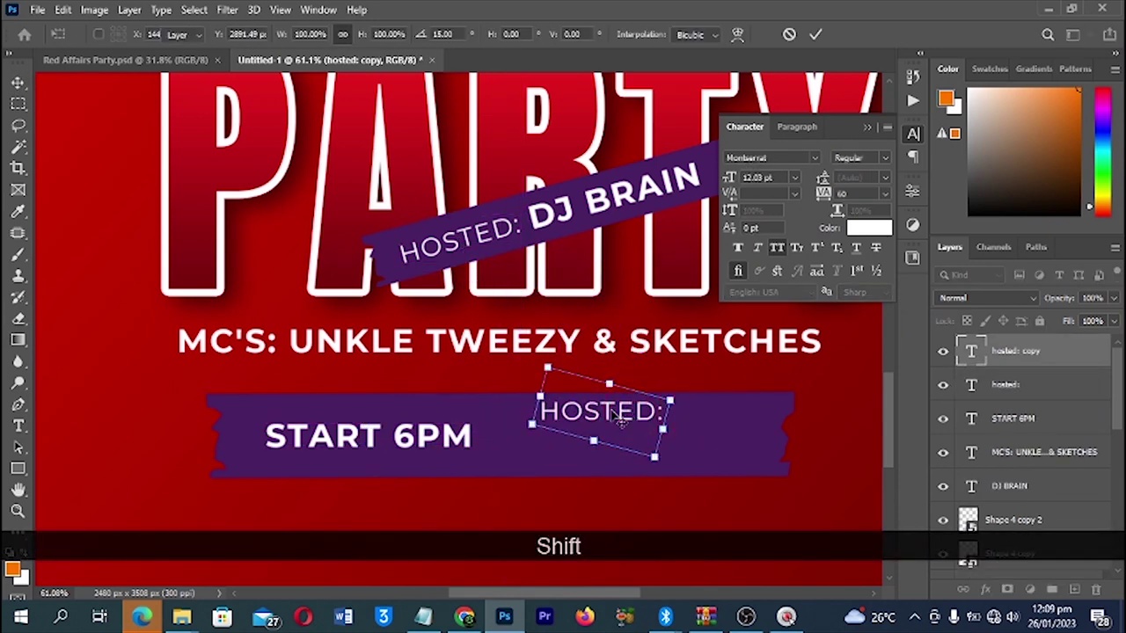
key("Escape")
left_click_drag(601, 425, 565, 438)
double_click(566, 438)
- Copy TILL MAMA CALLS from the Notepad notes and replace the duplicated HOSTED: text with it
left_click(431, 616)
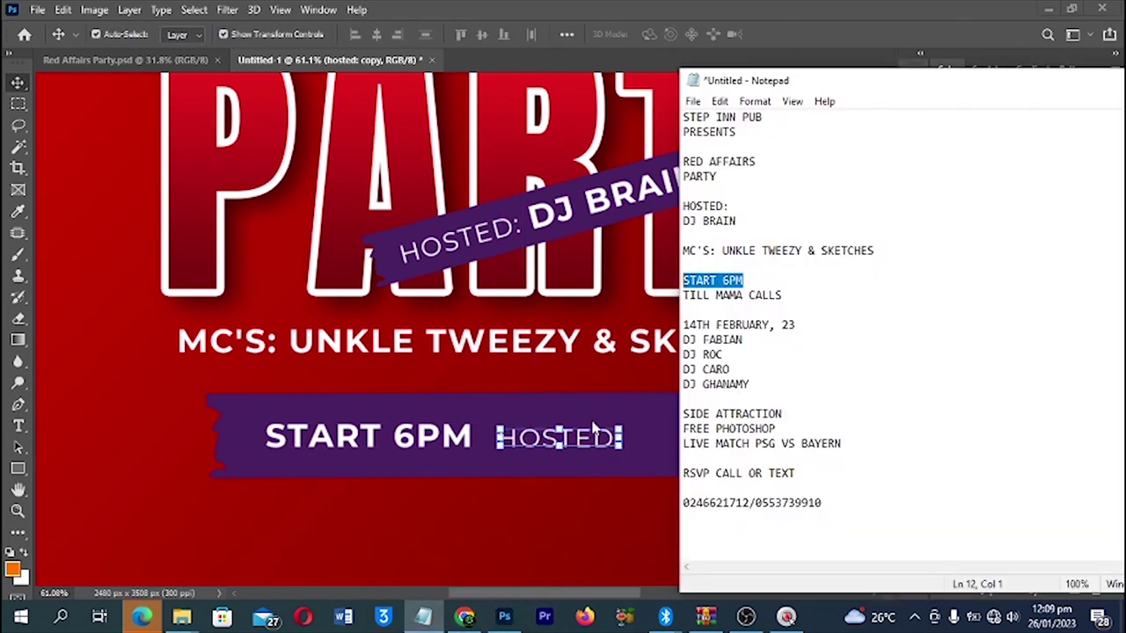
left_click_drag(813, 297, 683, 295)
key("ctrl+c")
left_click(581, 444)
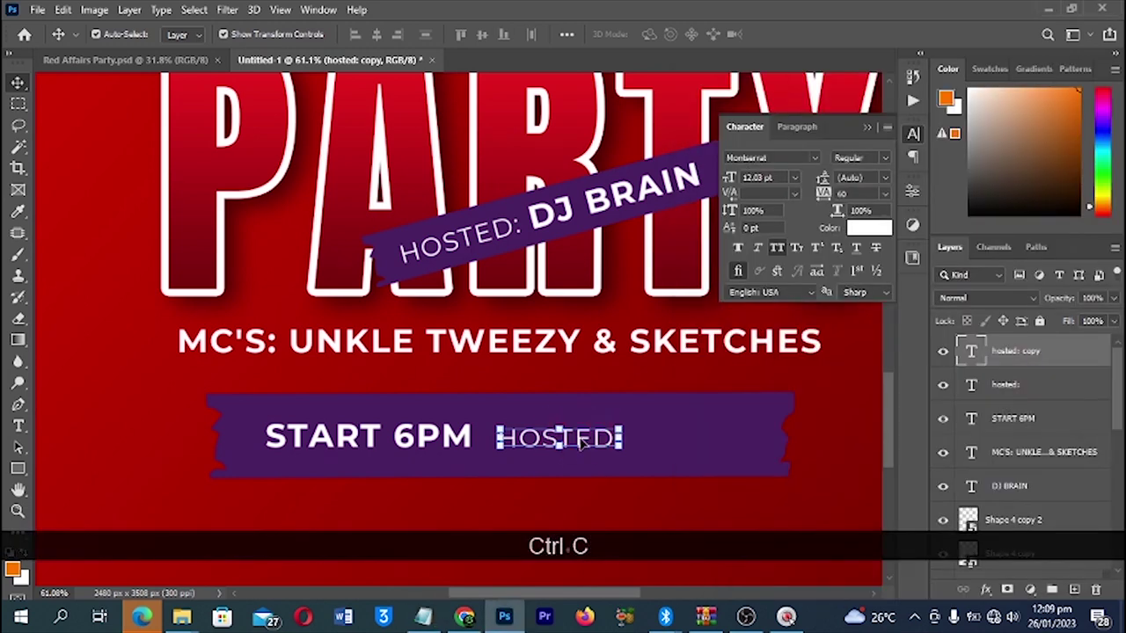
key("t")
key("ctrl+a")
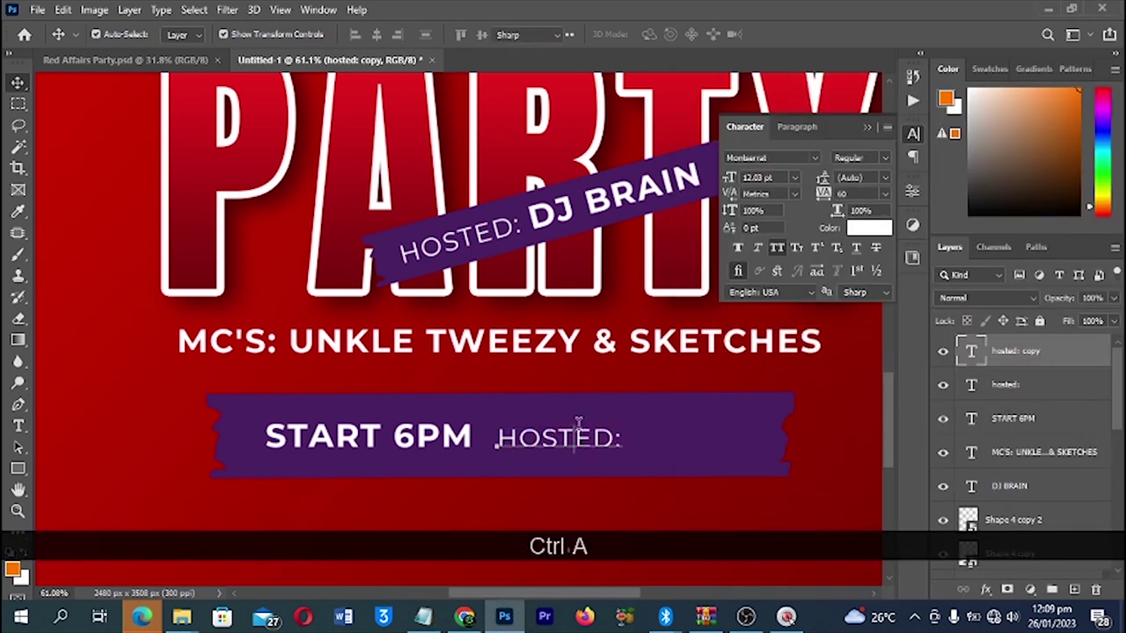
key("ctrl+v")
key("Return")
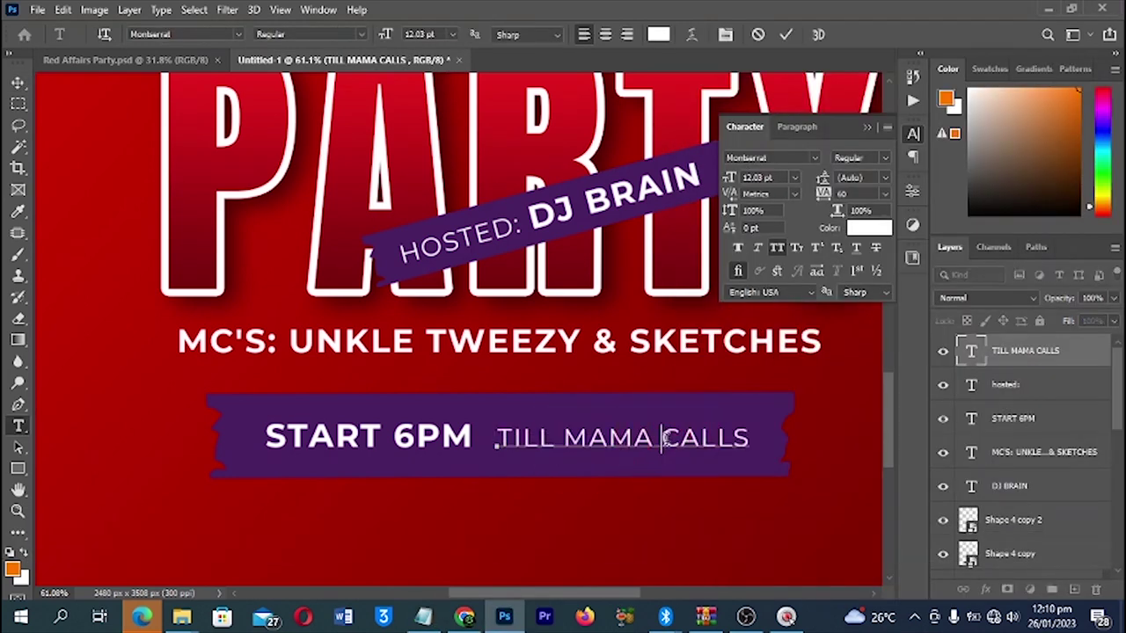
- Break the TILL MAMA CALLS text into two lines before CALLS and centre-align it
key("BackSpace")
key("Return")
key("ctrl+a")
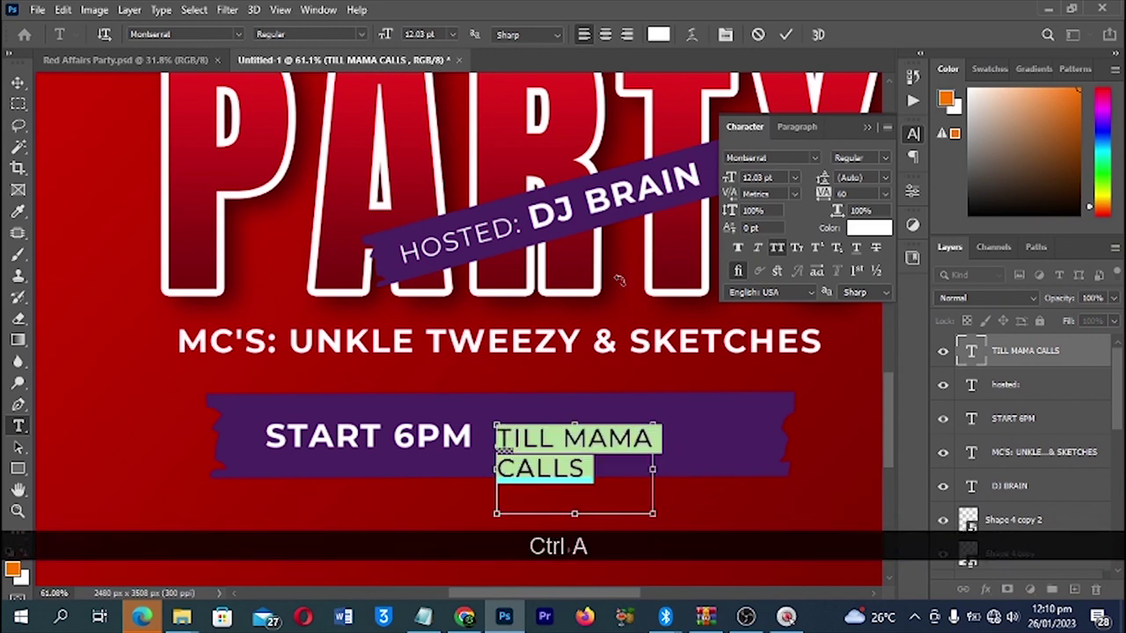
left_click(605, 34)
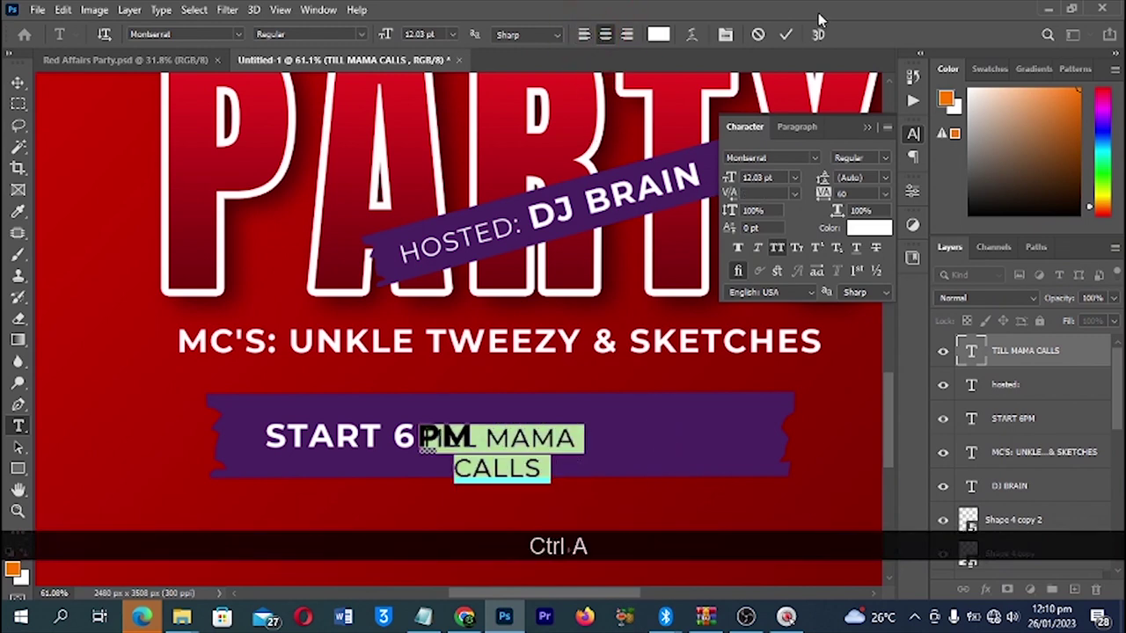
left_click(786, 34)
key("v")
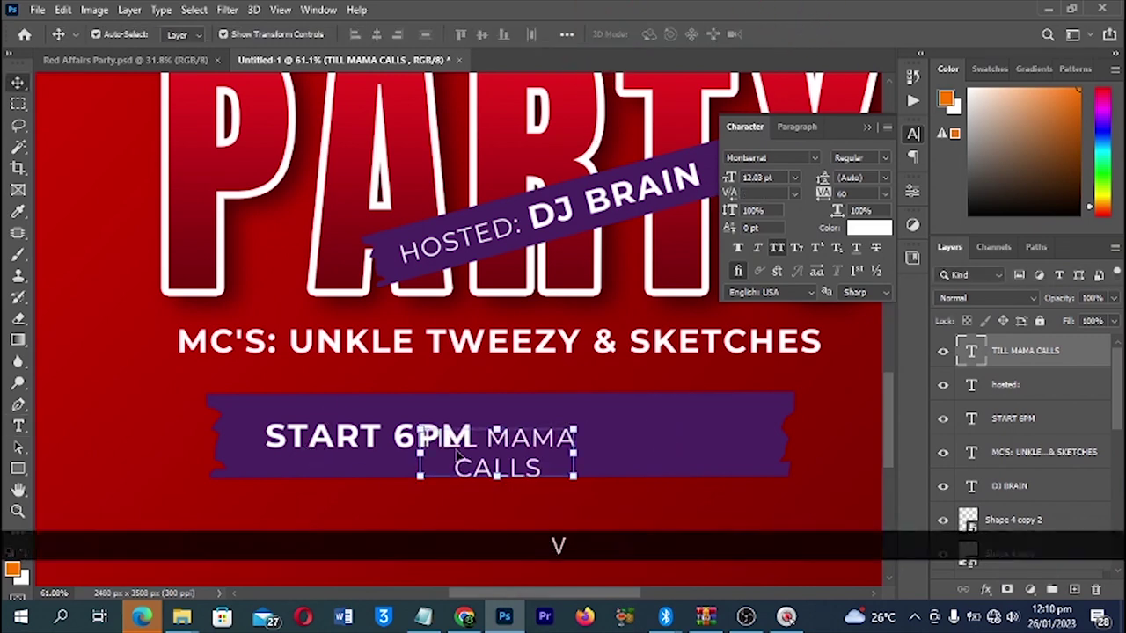
- Arrange START 6PM and the two-line TILL MAMA CALLS text side by side within the purple strip
left_click_drag(480, 464, 589, 453)
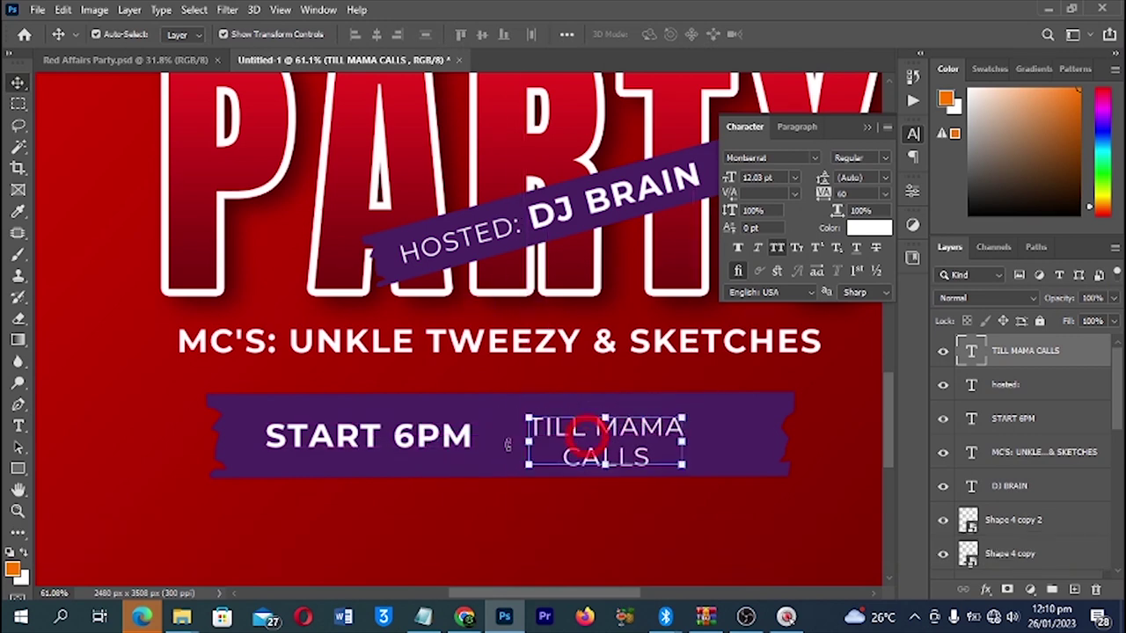
left_click_drag(439, 448, 449, 448)
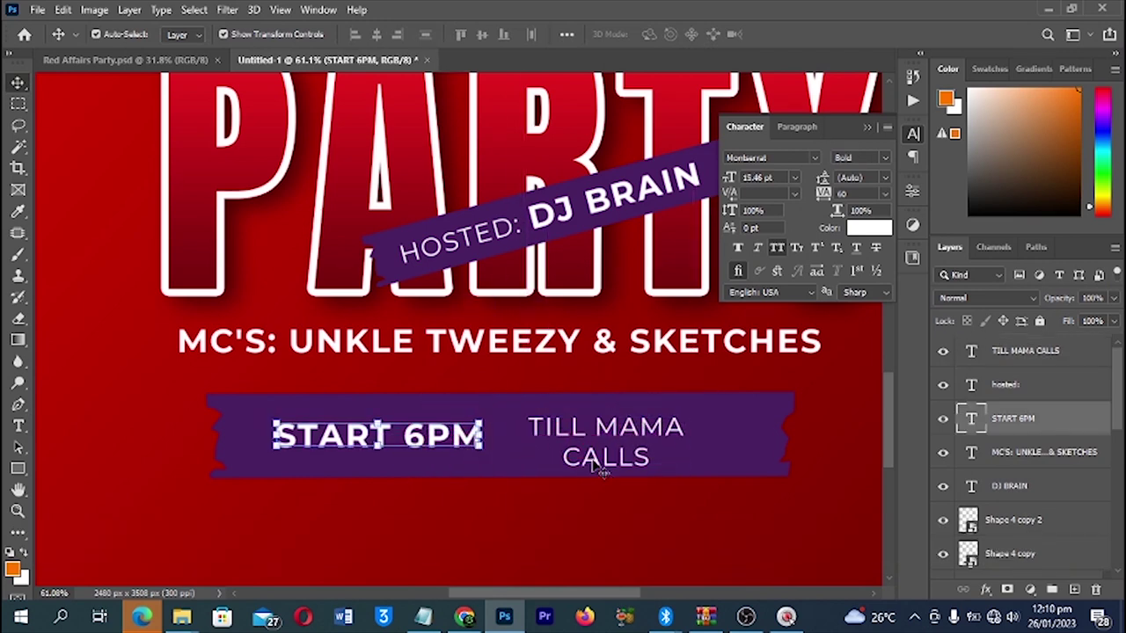
left_click_drag(589, 444, 576, 456)
- Shrink the lower purple strip about its centre to about 1071 × 156 px and nudge its two texts up slightly
key("shift")
left_click(725, 443)
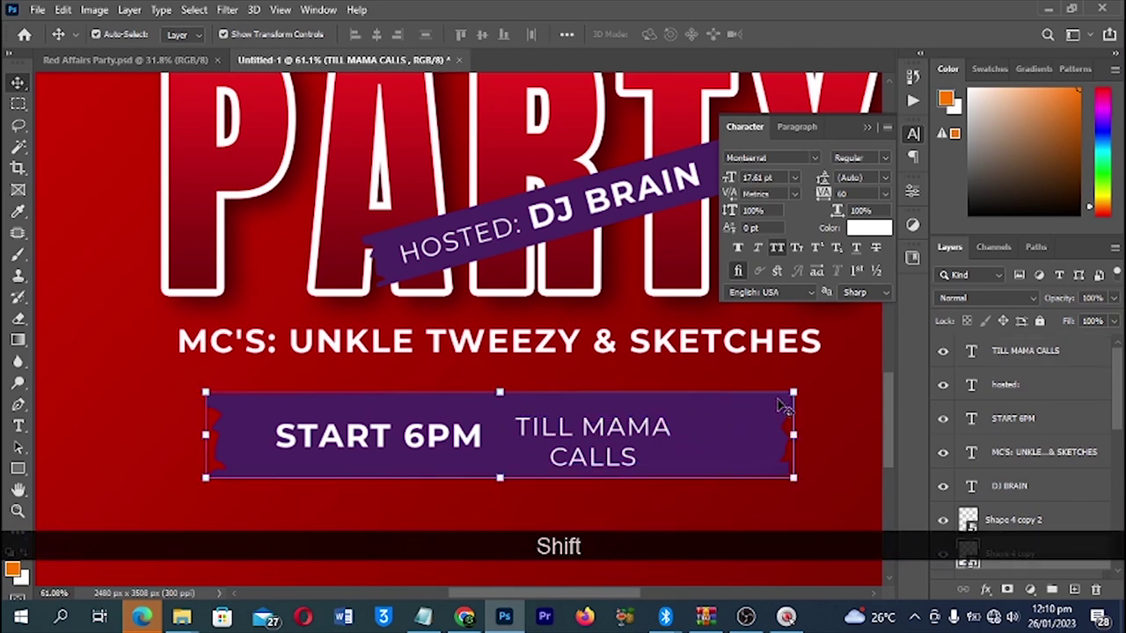
left_click_drag(793, 393, 768, 397)
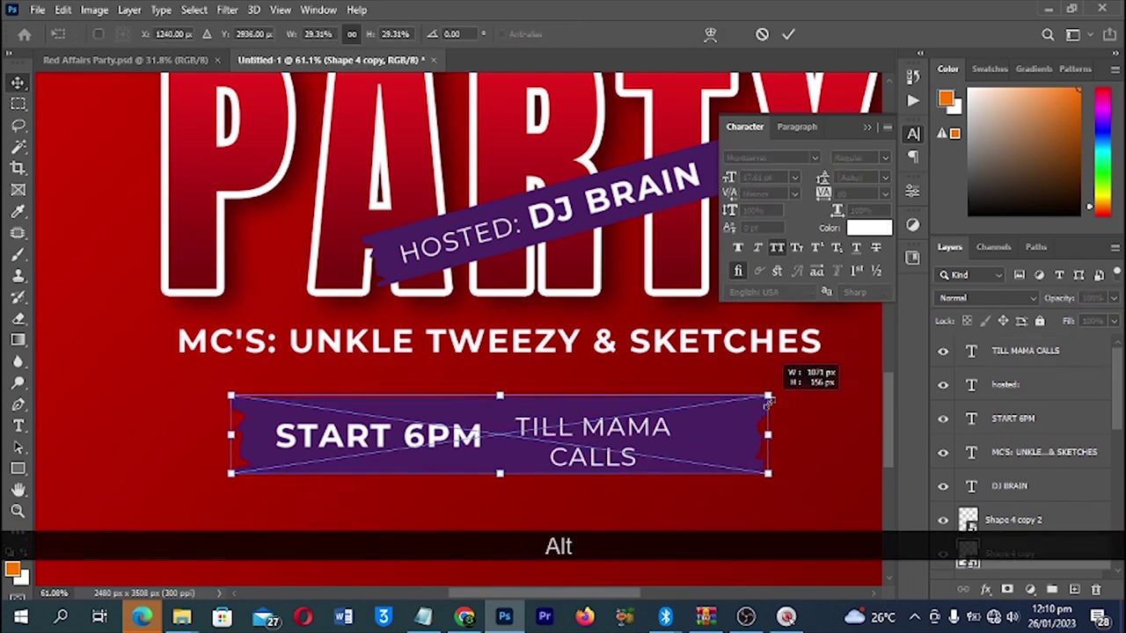
double_click(721, 429)
scroll(407, 447, "down", 5)
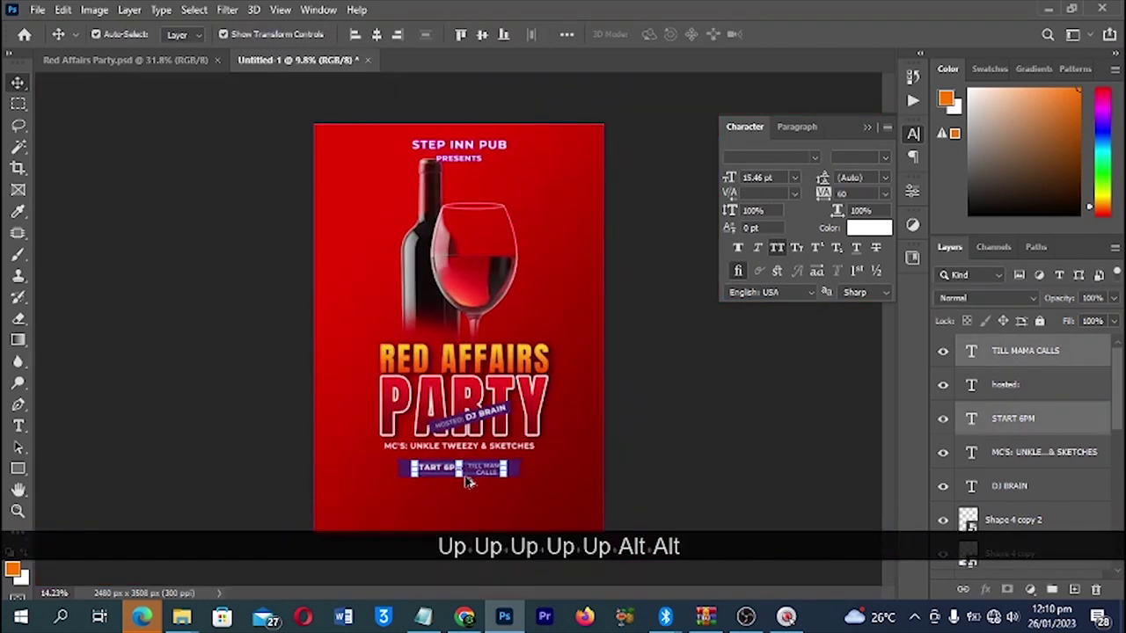
scroll(473, 459, "down", 1)
scroll(368, 260, "up", 1)
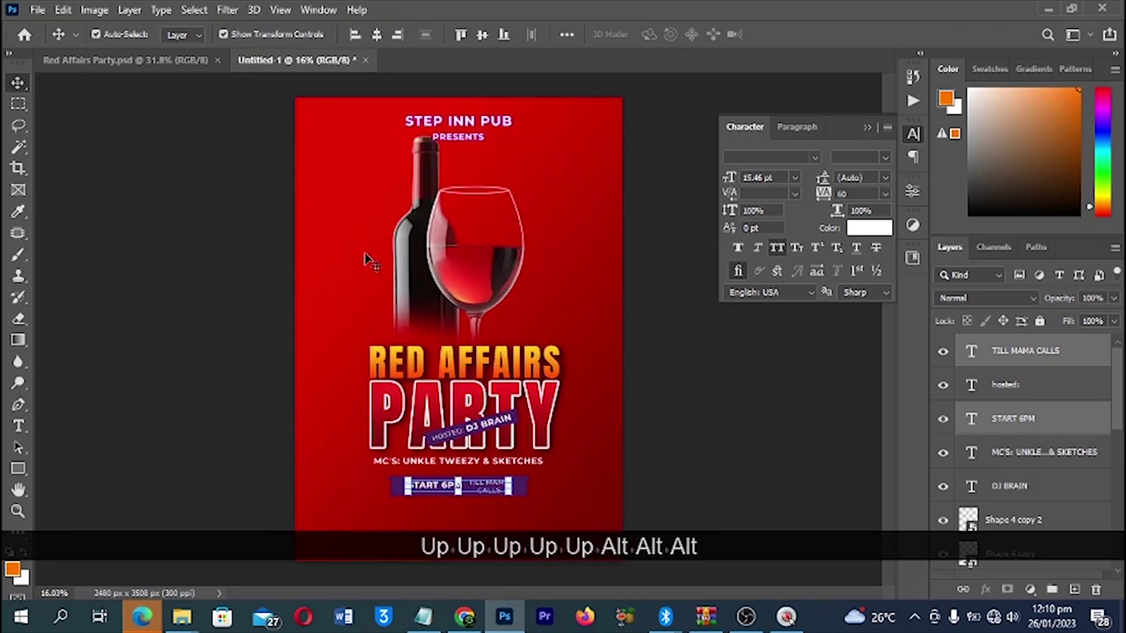
- Add 14TH FEBRUARY, 23 from the notes below the strip with the copied outer glow layer style, enlarged to about 118%
left_click(424, 617)
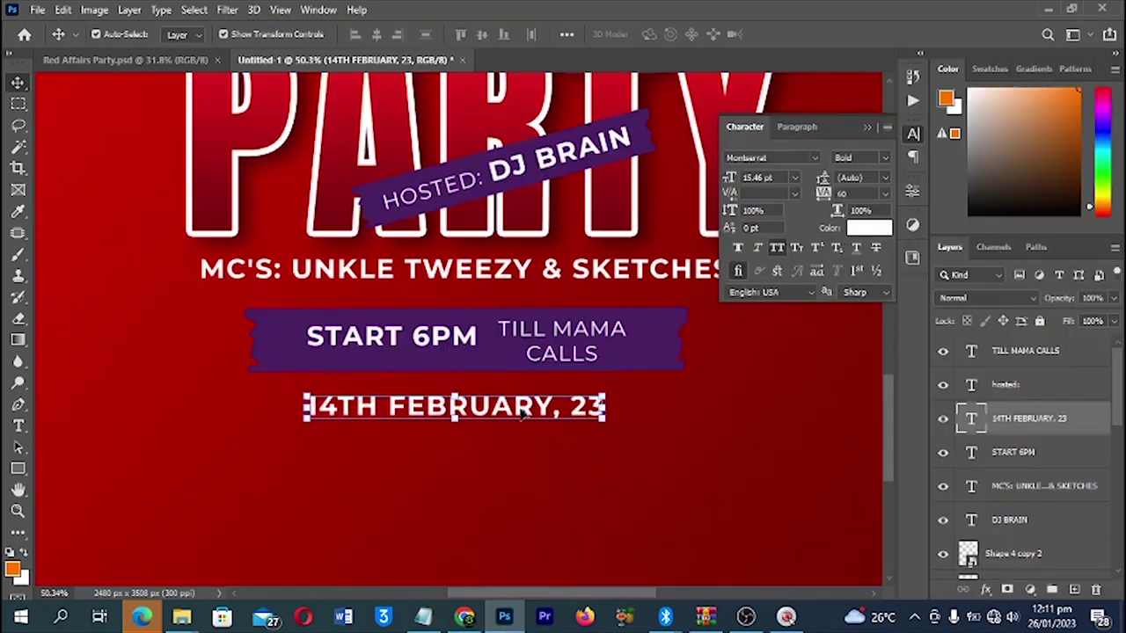
right_click(1082, 426)
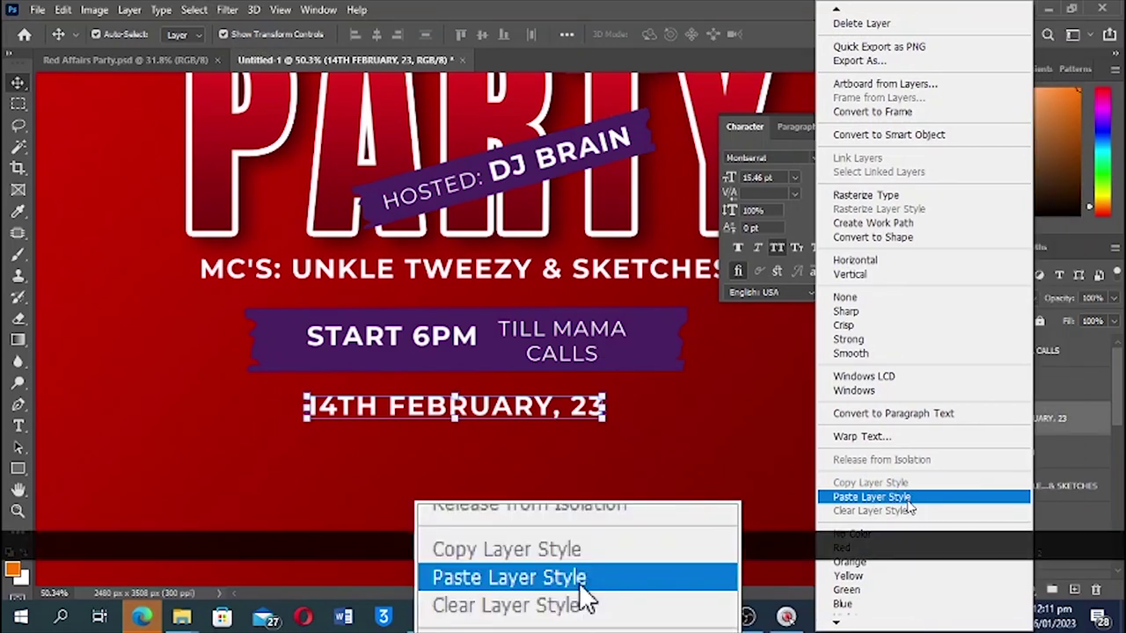
left_click(872, 498)
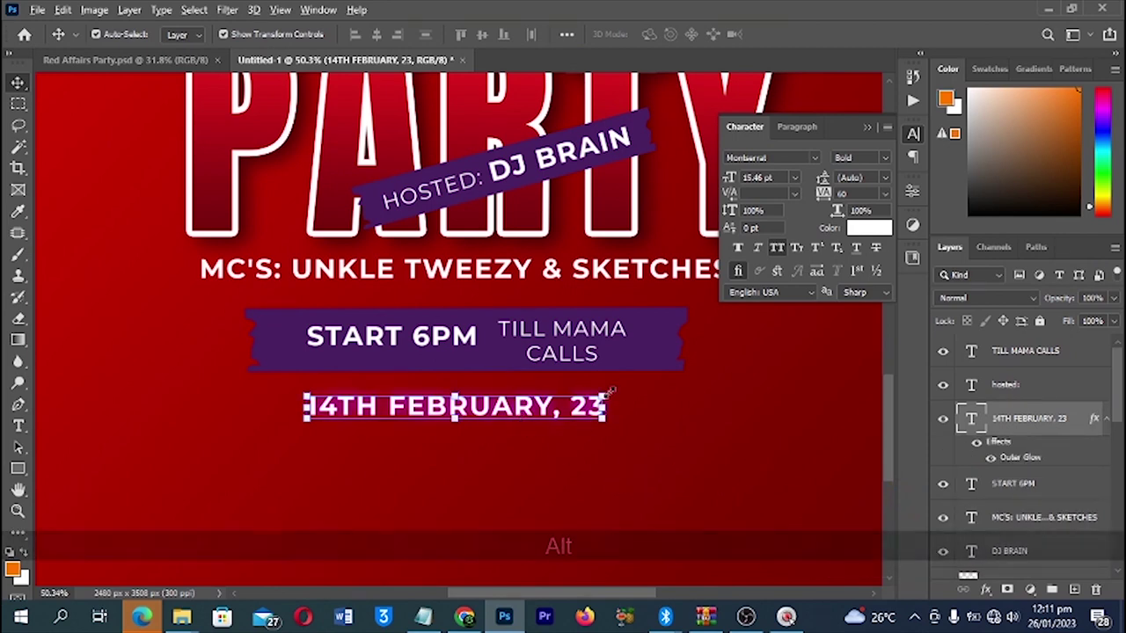
left_click_drag(611, 392, 632, 391)
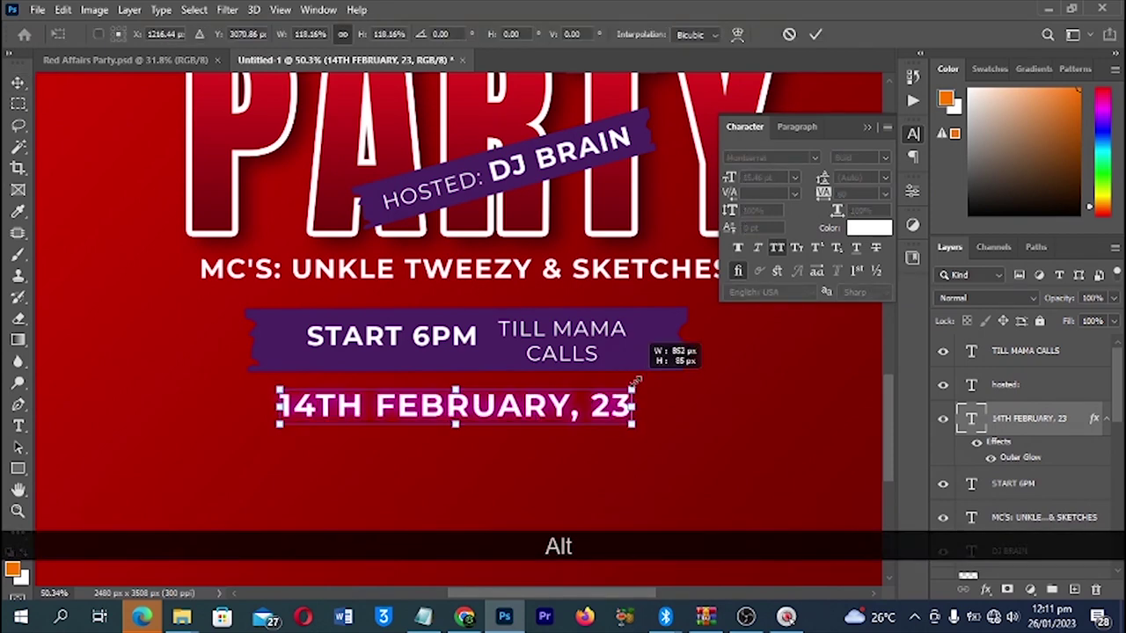
key("Return")
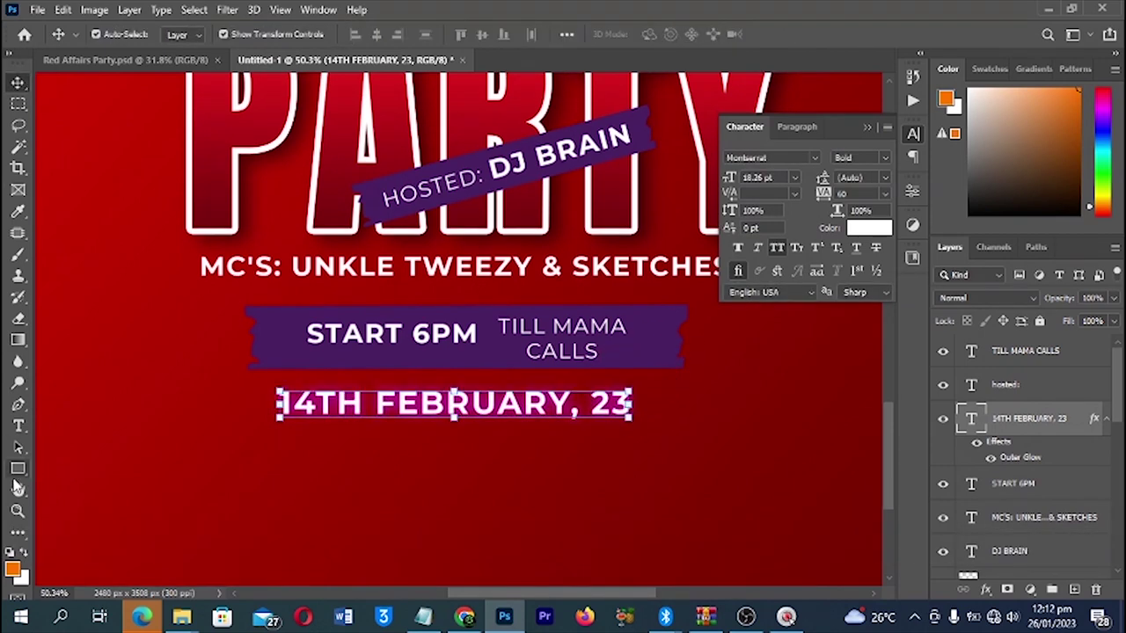
- Draw a rectangle about 1187 × 89 px below the date line and set its fill to none
left_click(17, 468)
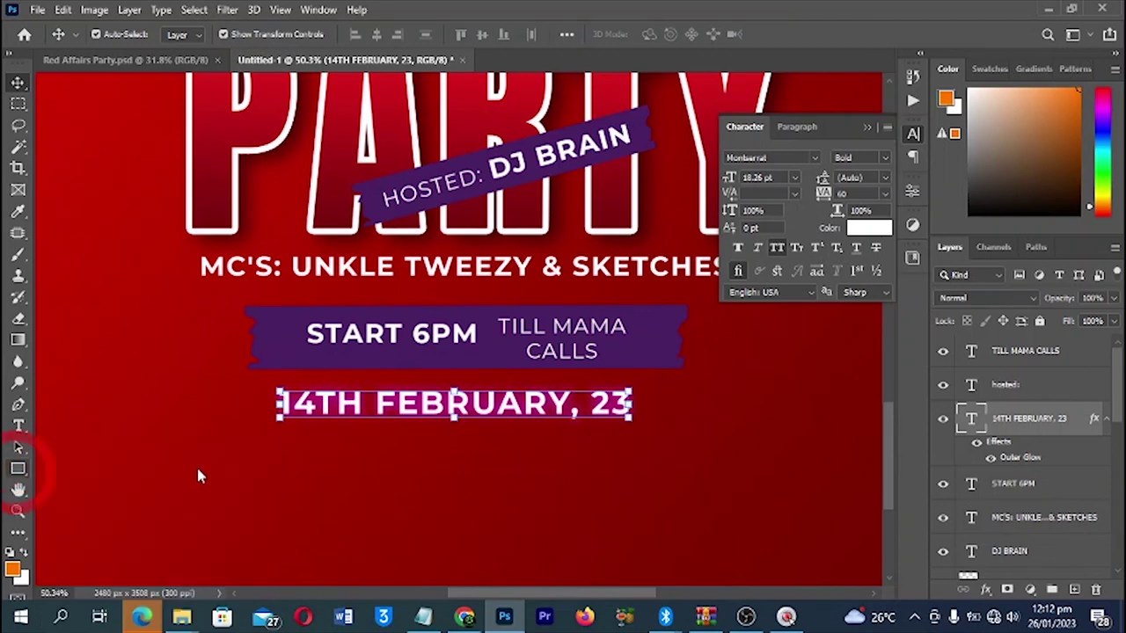
left_click_drag(237, 431, 729, 465)
left_click(723, 357)
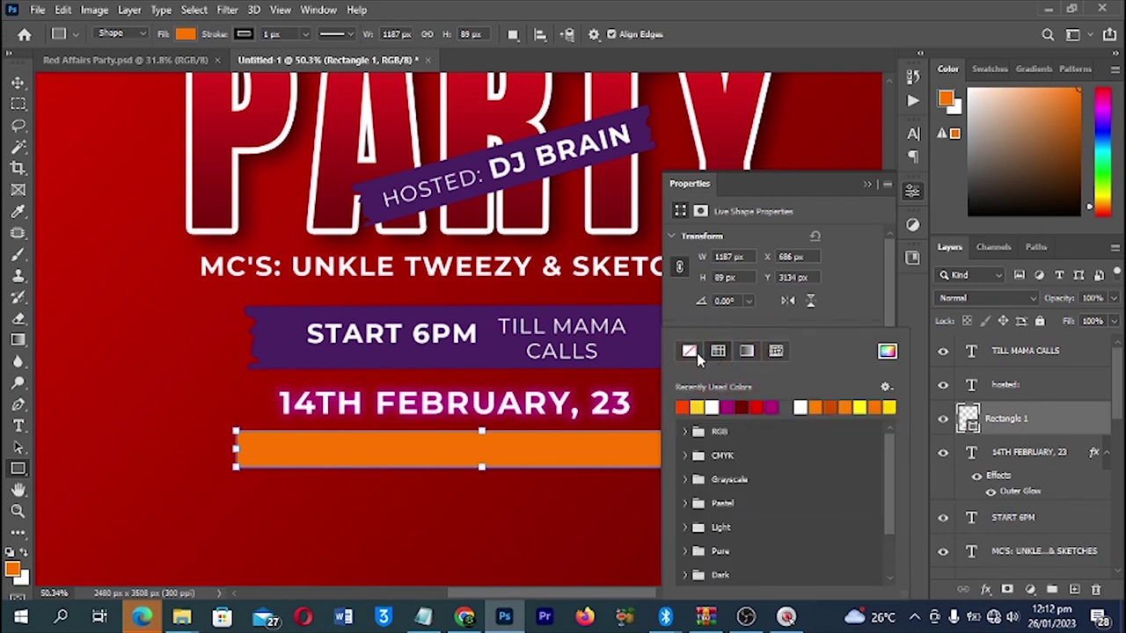
left_click(690, 351)
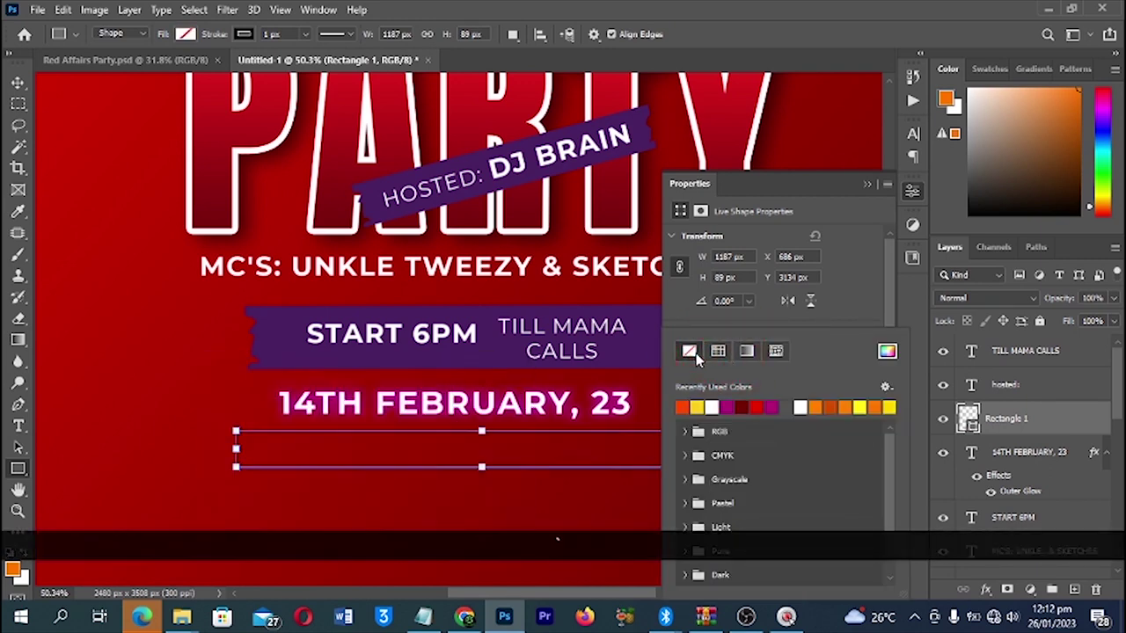
left_click(805, 303)
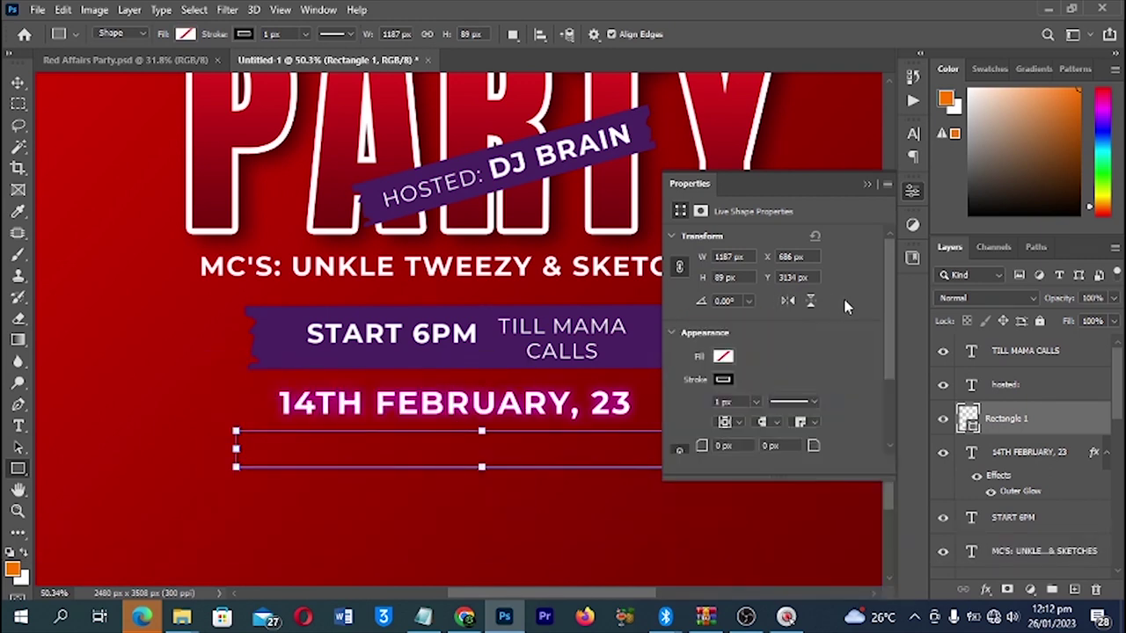
- Try a 20 px stroke width on the rectangle and reduce it to 10 px
left_click(723, 402)
type("20")
key("Return")
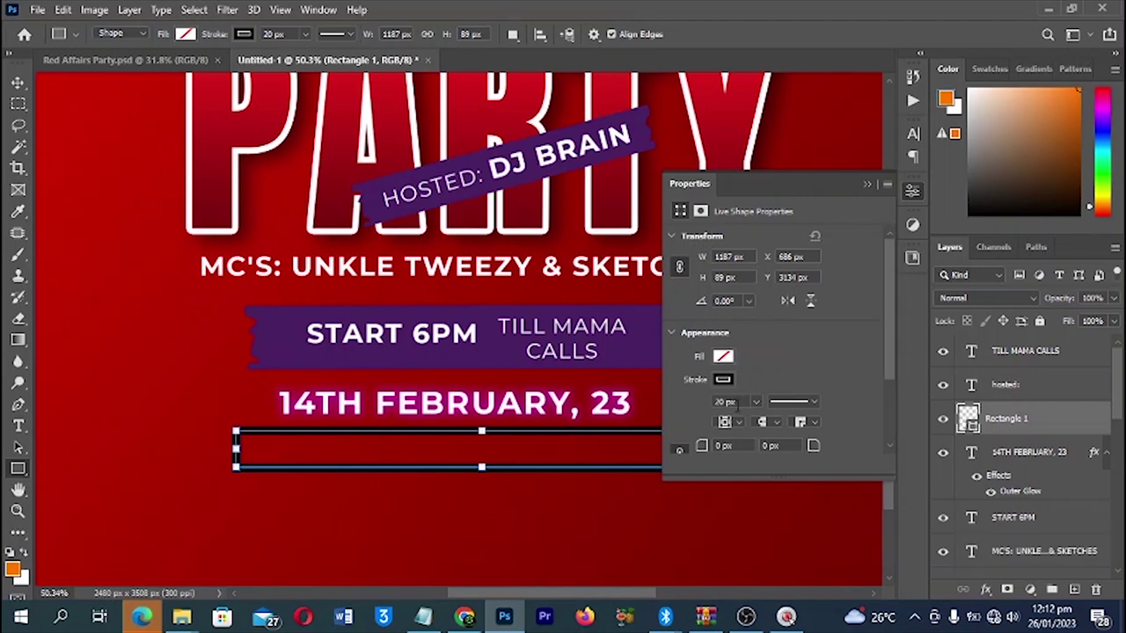
left_click(728, 401)
type("10")
key("Return")
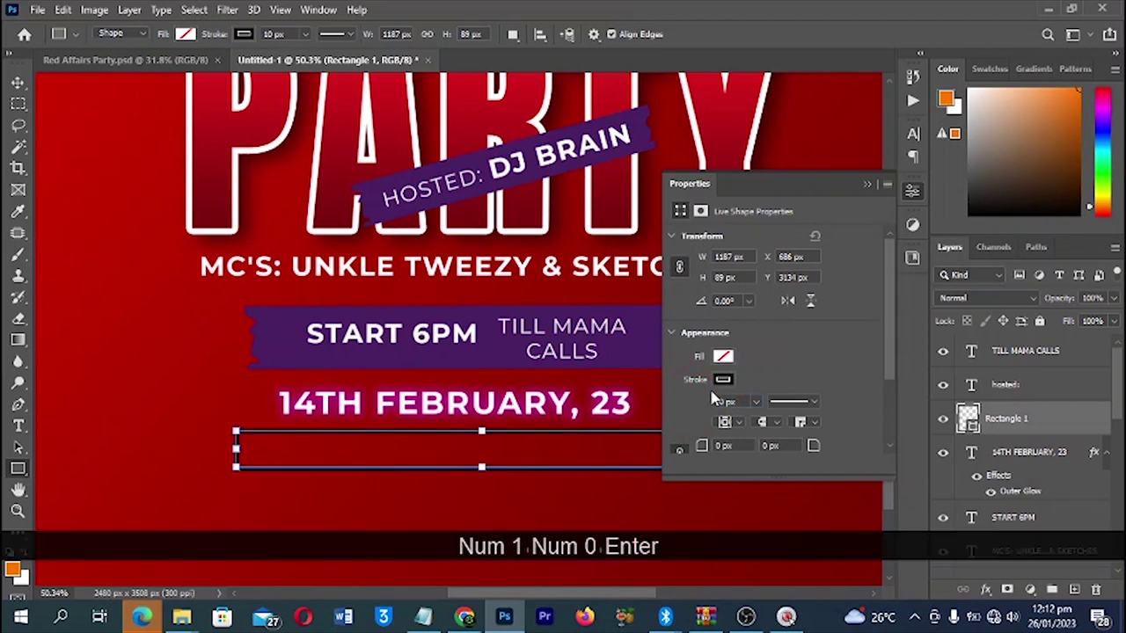
- Set the rectangle's stroke width to 7 px and paste the copied outer glow layer style onto the rectangle
left_click(739, 402)
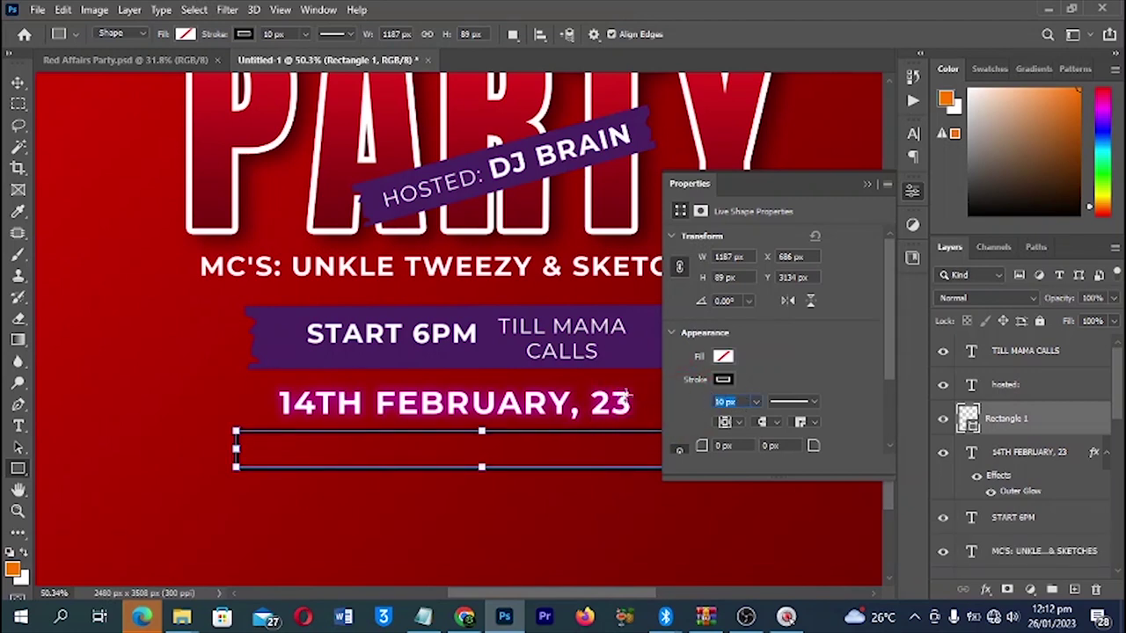
type("7")
key("Return")
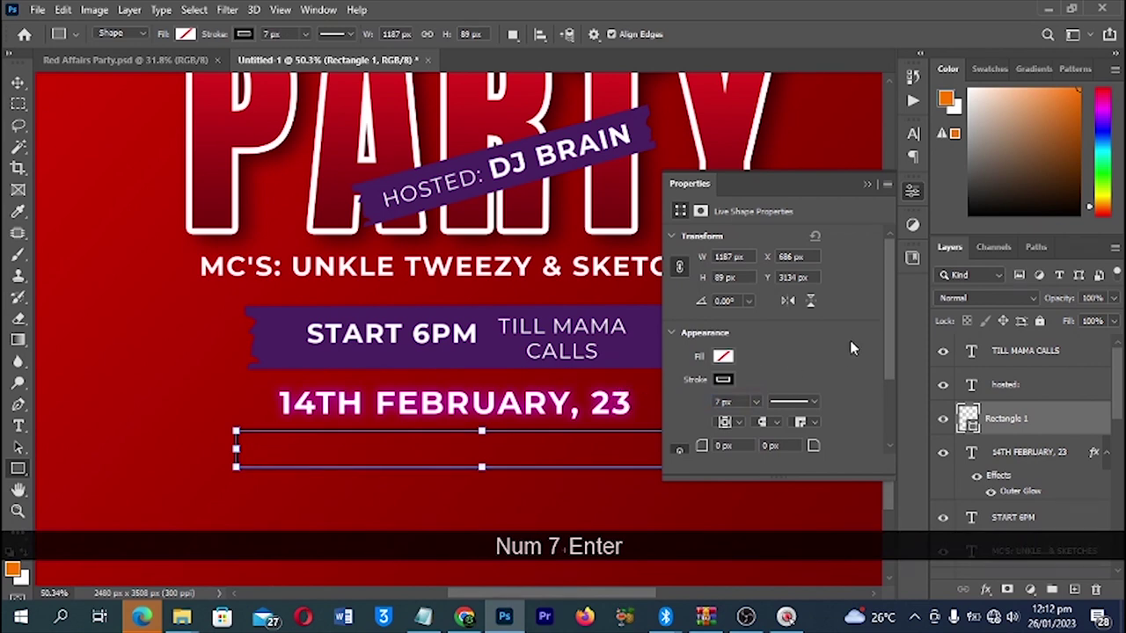
right_click(1012, 420)
right_click(1051, 426)
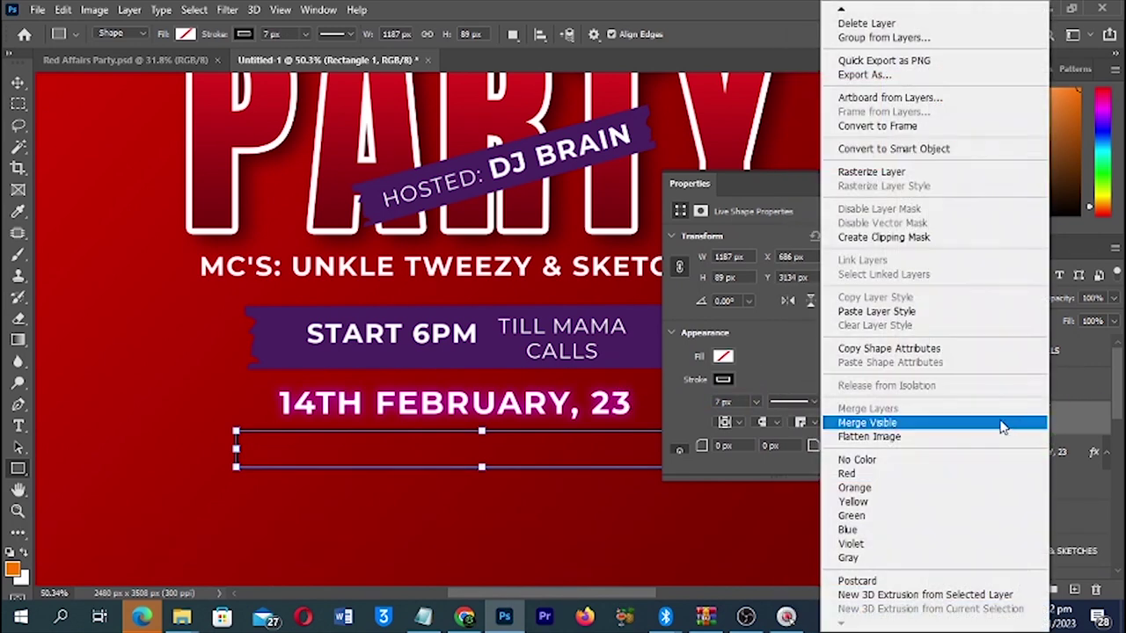
left_click(892, 312)
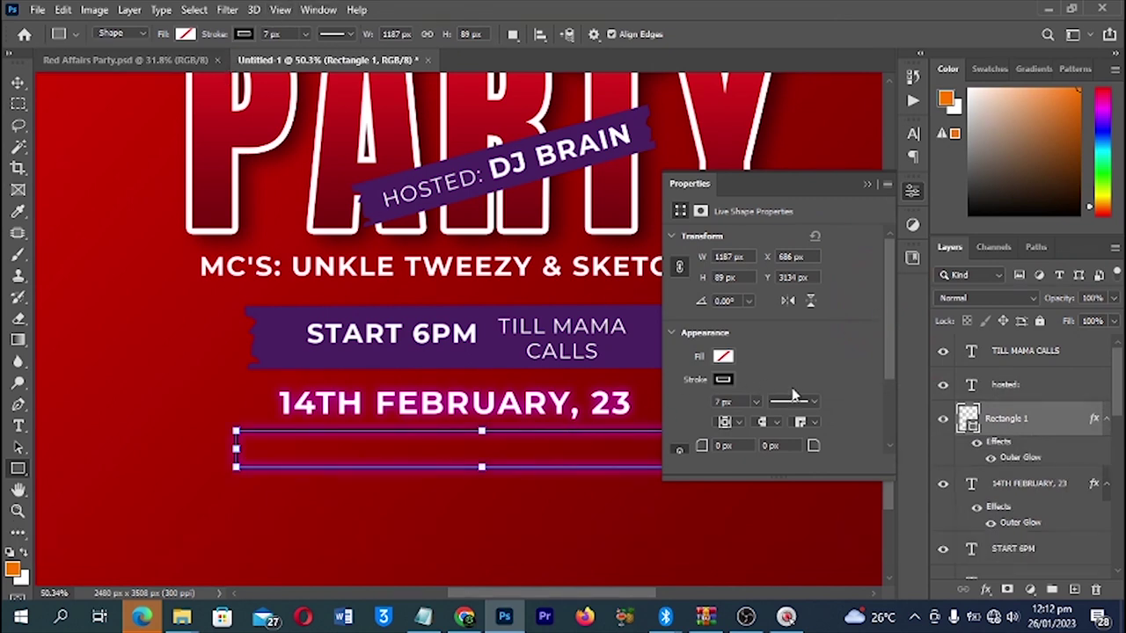
- Change the rectangle's stroke colour to white and collapse its shape properties
left_click(725, 380)
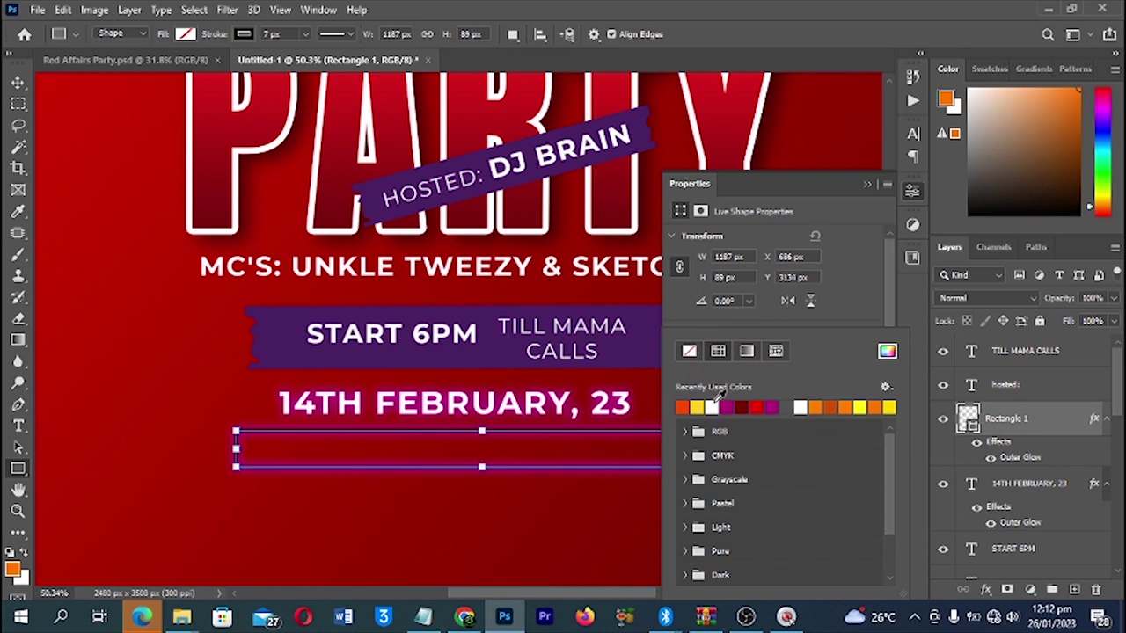
left_click(711, 407)
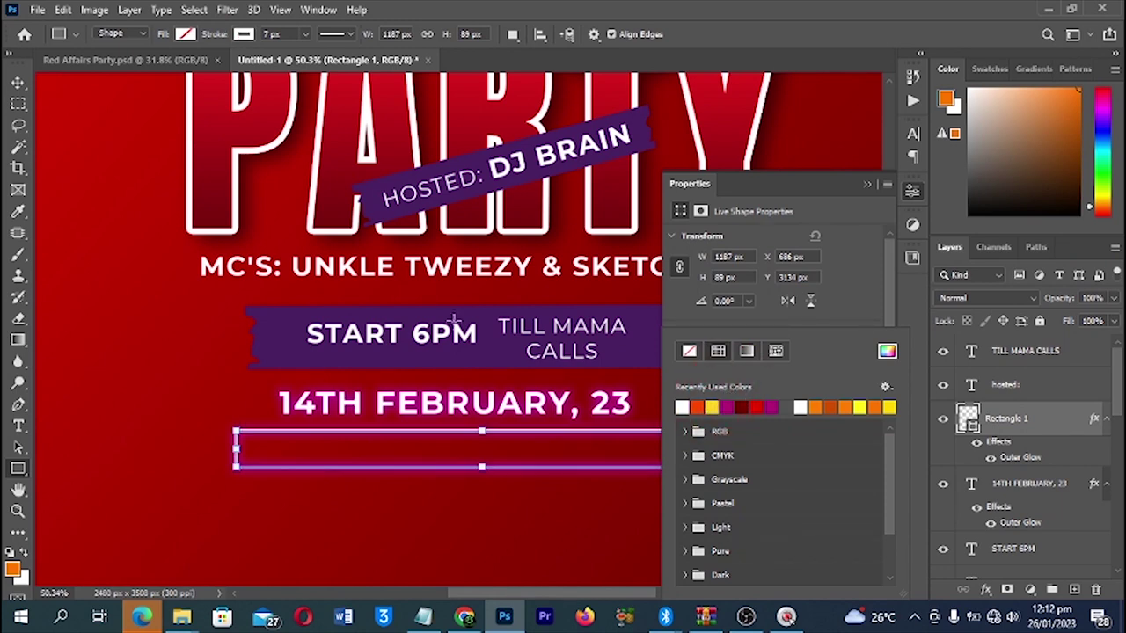
left_click(17, 82)
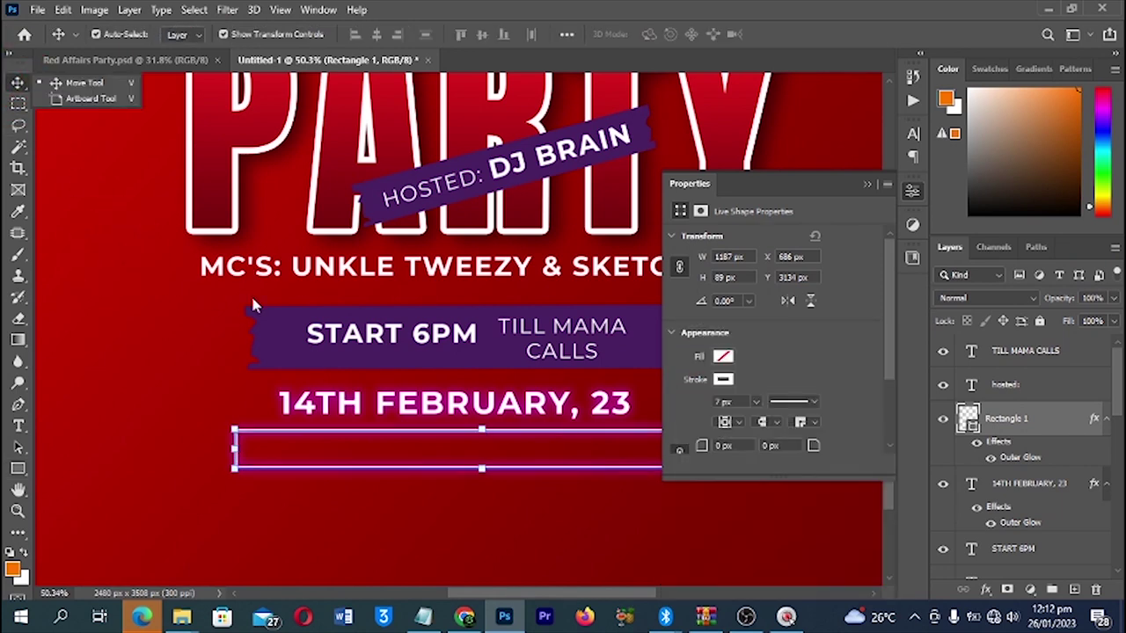
left_click(868, 185)
left_click(809, 229)
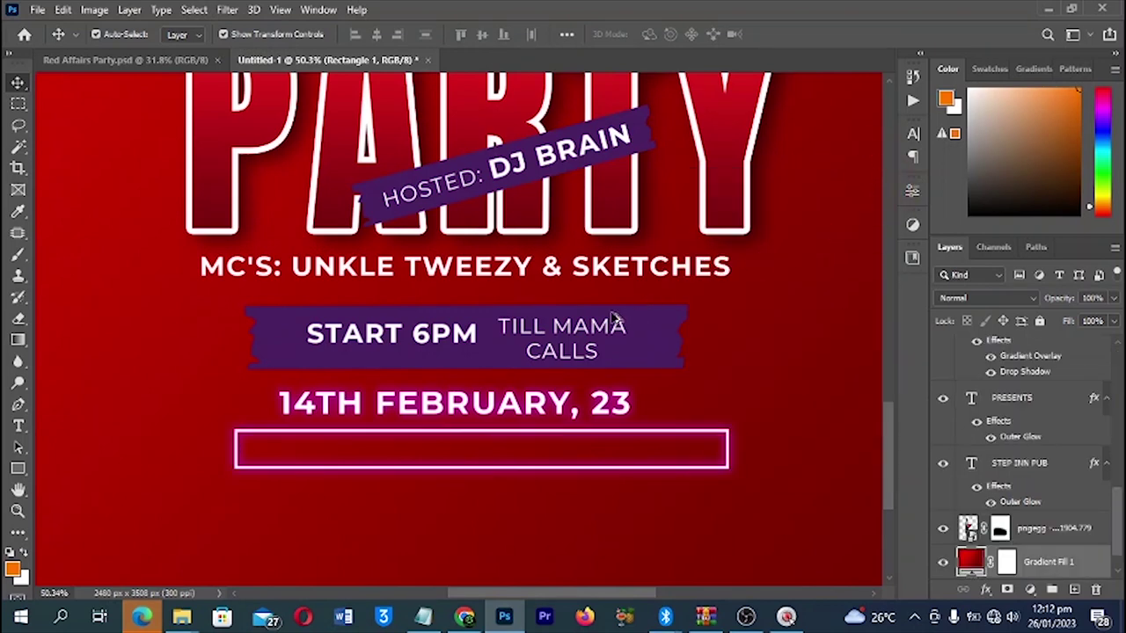
- Stretch the outlined rectangle slightly downward from its lower edge
scroll(554, 412, "up", 1)
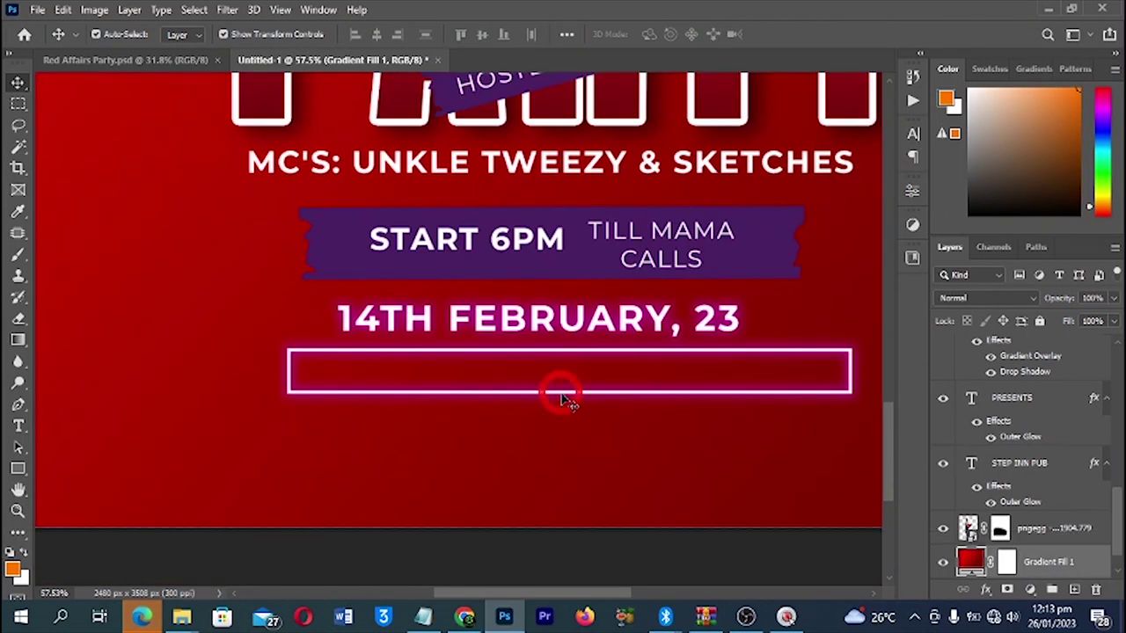
left_click(567, 392)
left_click_drag(568, 392, 568, 398)
- Duplicate the START 6PM text from the purple strip into the outlined rectangle below the date
left_click(460, 243)
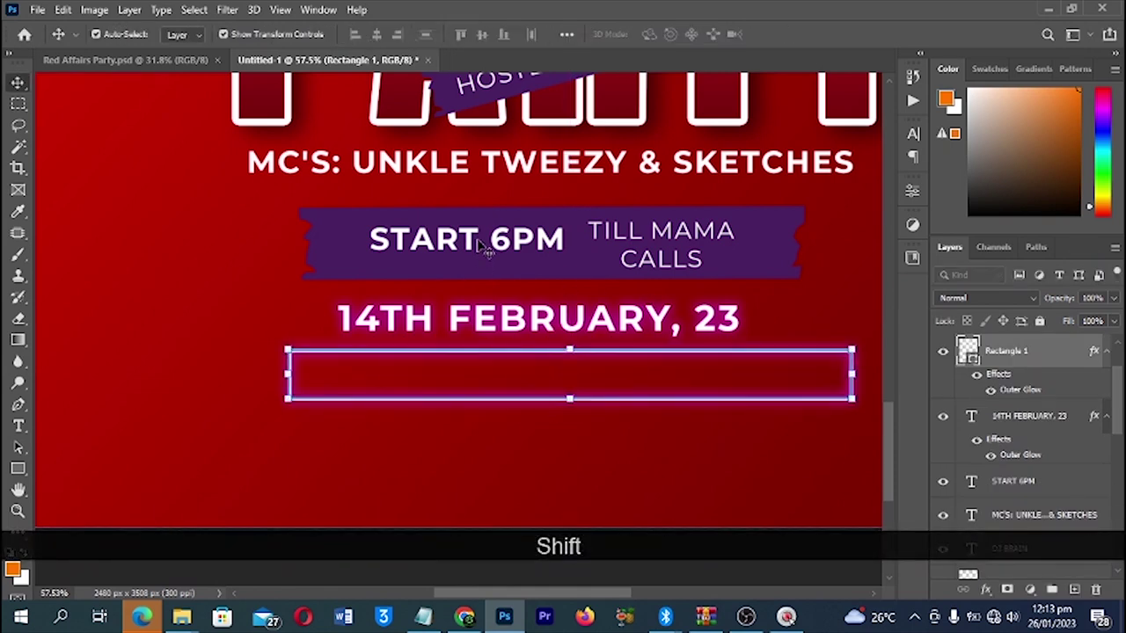
left_click_drag(460, 244, 444, 374)
left_click_drag(445, 380, 443, 379)
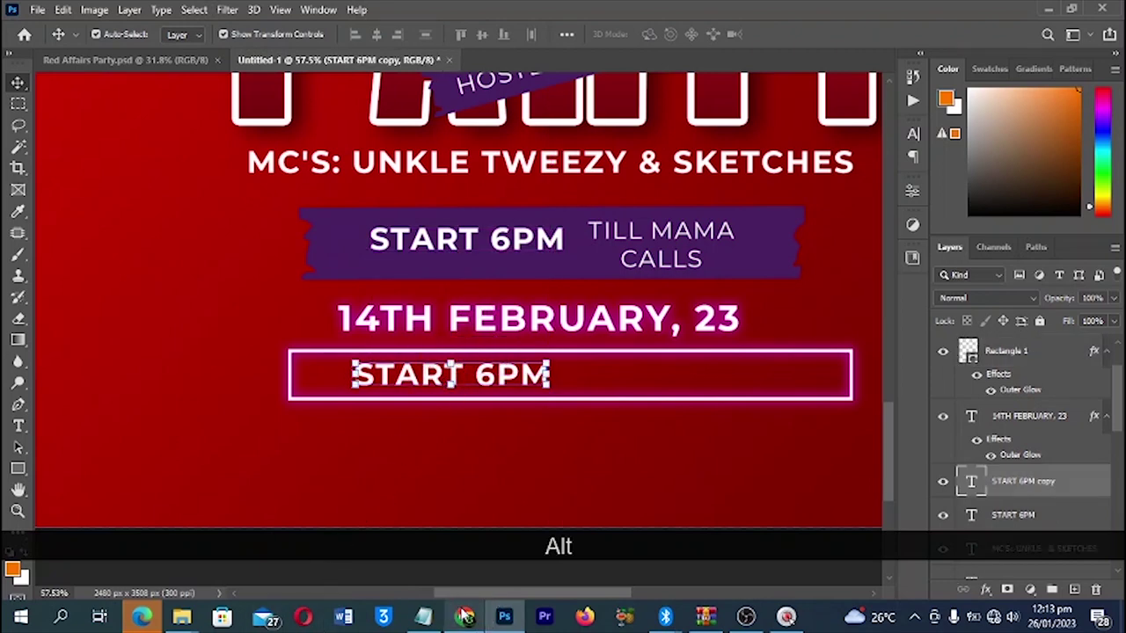
- Replace the copied text with the four DJ names from the notes and shrink the line to about 58% to fit the outlined rectangle
left_click(423, 616)
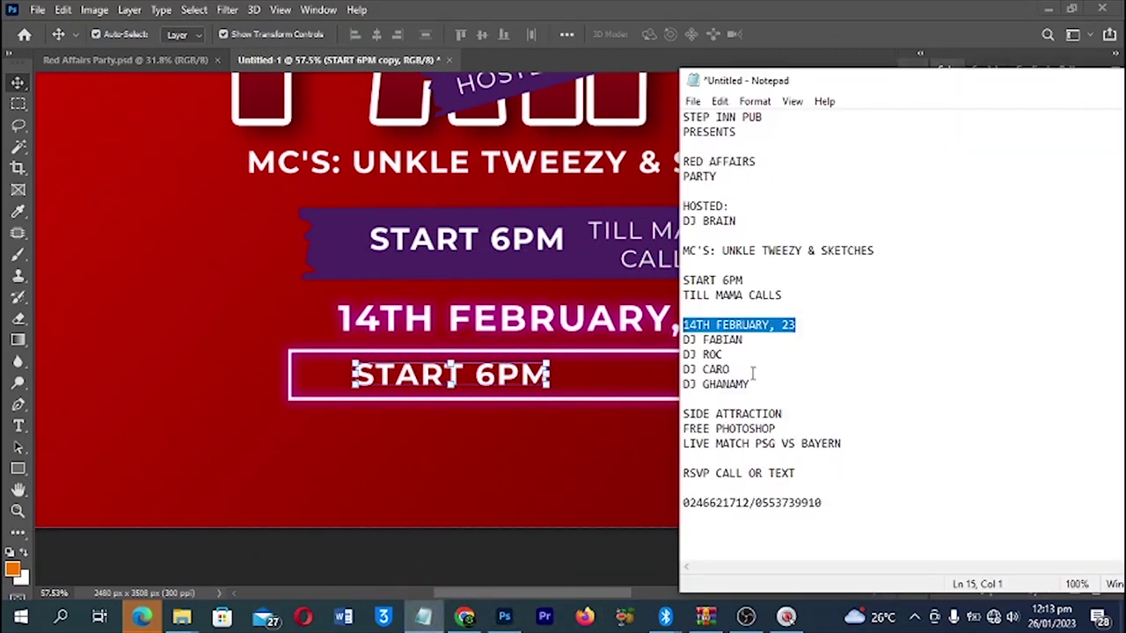
left_click_drag(765, 382, 689, 342)
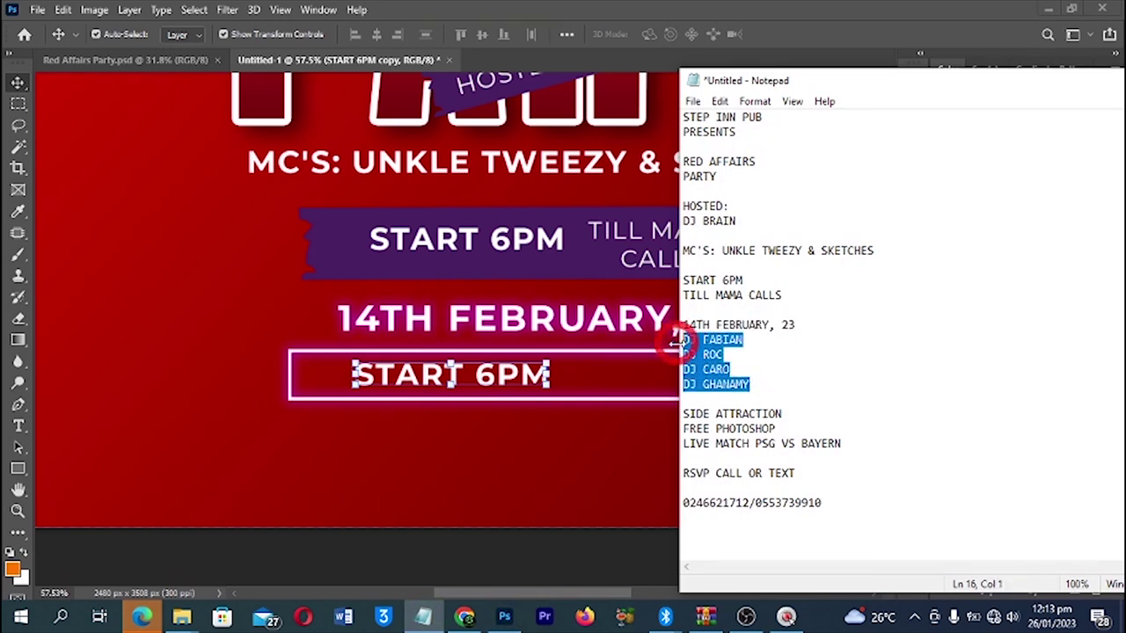
key("ctrl+c")
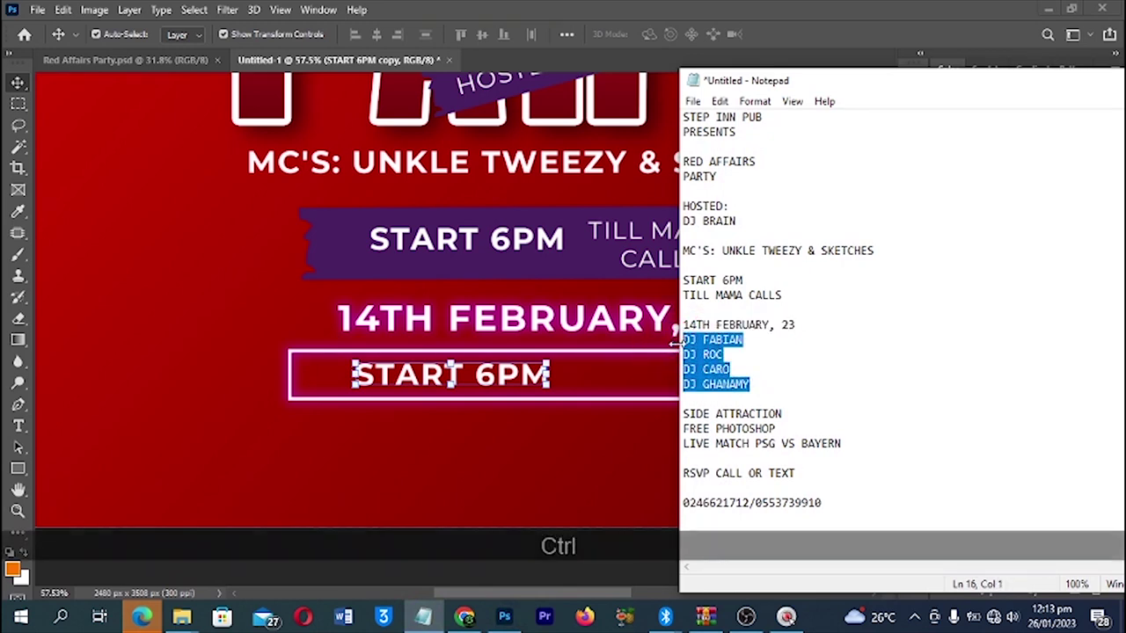
left_click(489, 385)
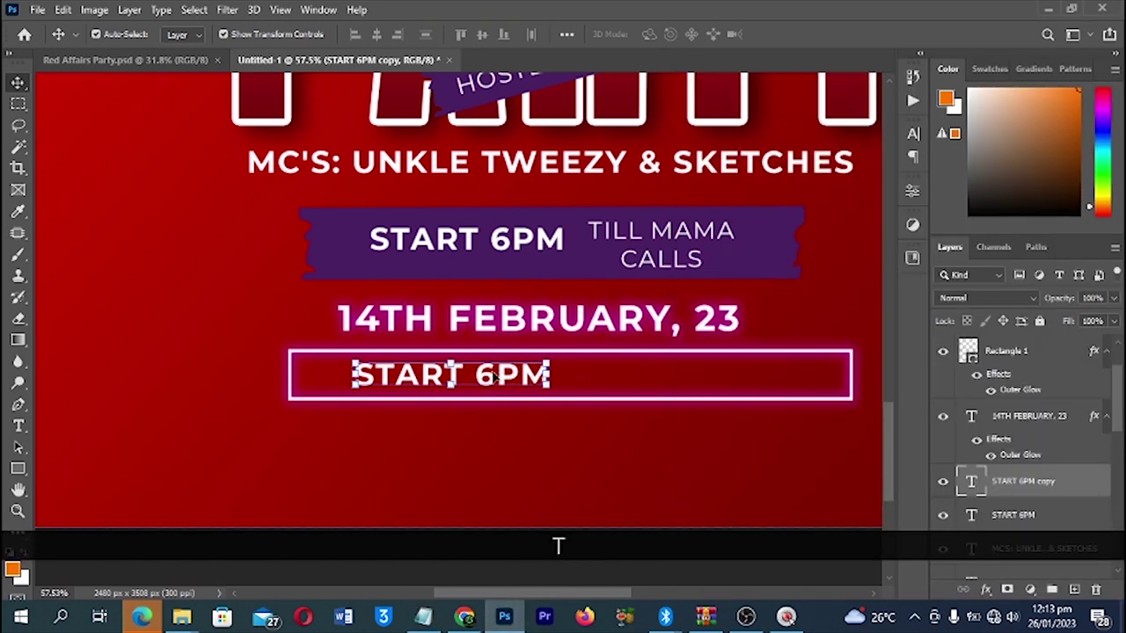
left_click(491, 385)
key("ctrl+a")
key("ctrl+v")
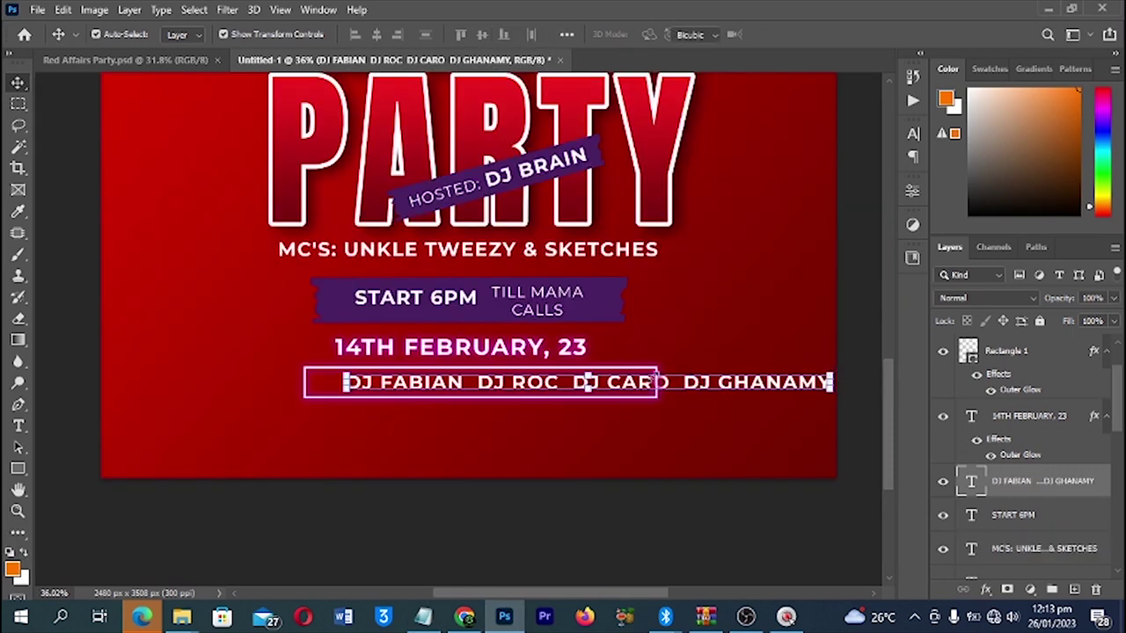
left_click_drag(832, 382, 628, 388)
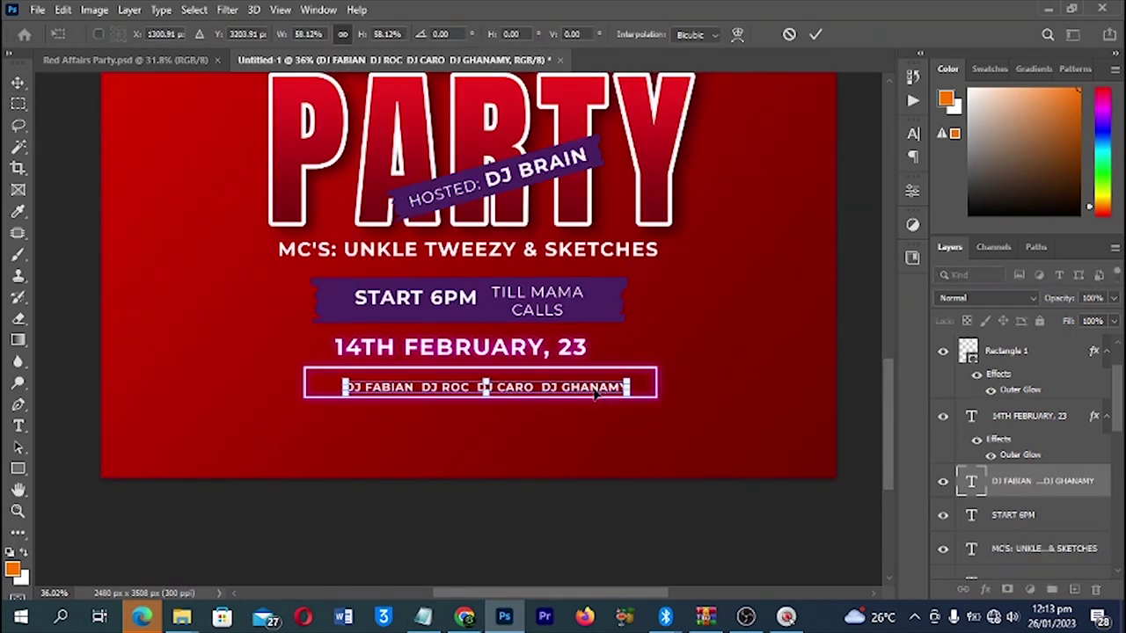
key("Return")
- Centre the DJ line within the outlined rectangle and centre both horizontally on the canvas
left_click(658, 384, "shift")
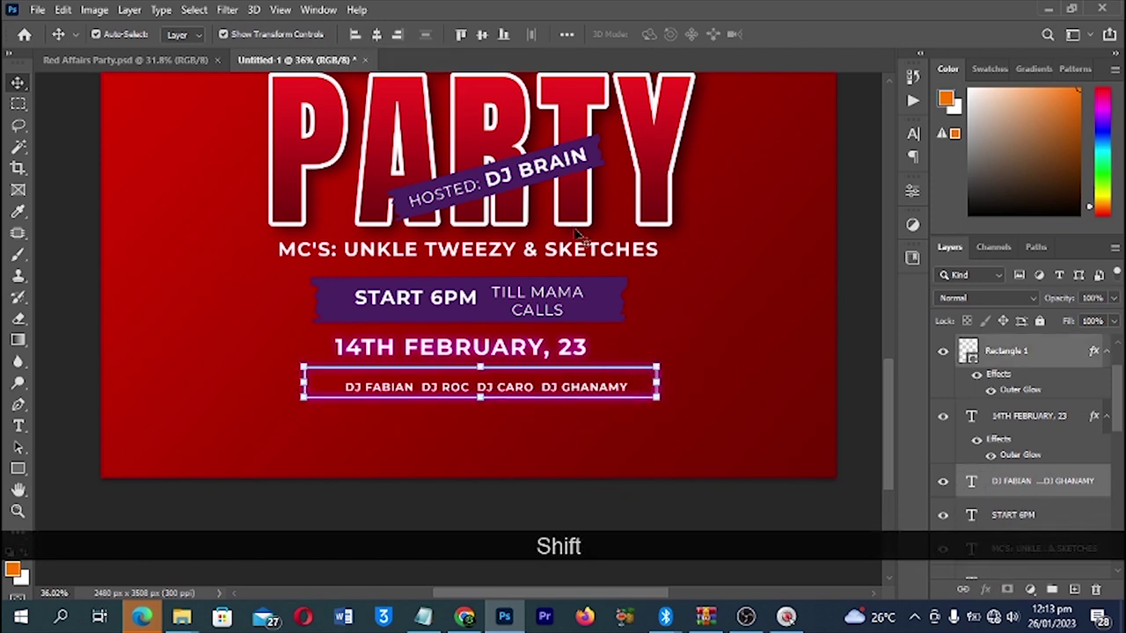
left_click(482, 34)
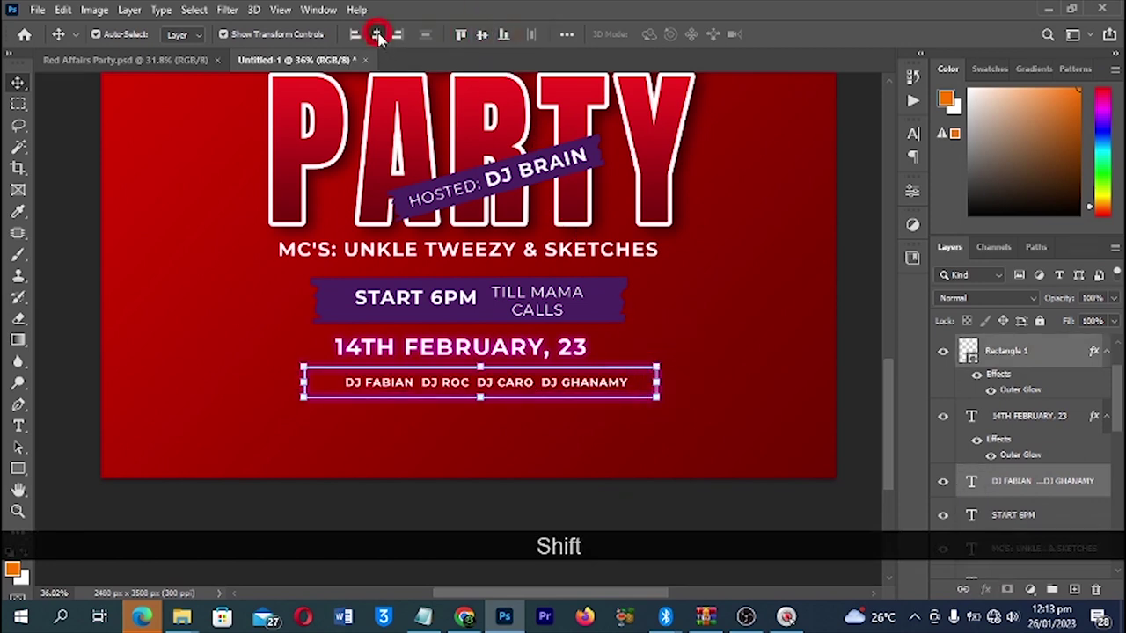
left_click(377, 35)
key("ctrl+a")
left_click(377, 35)
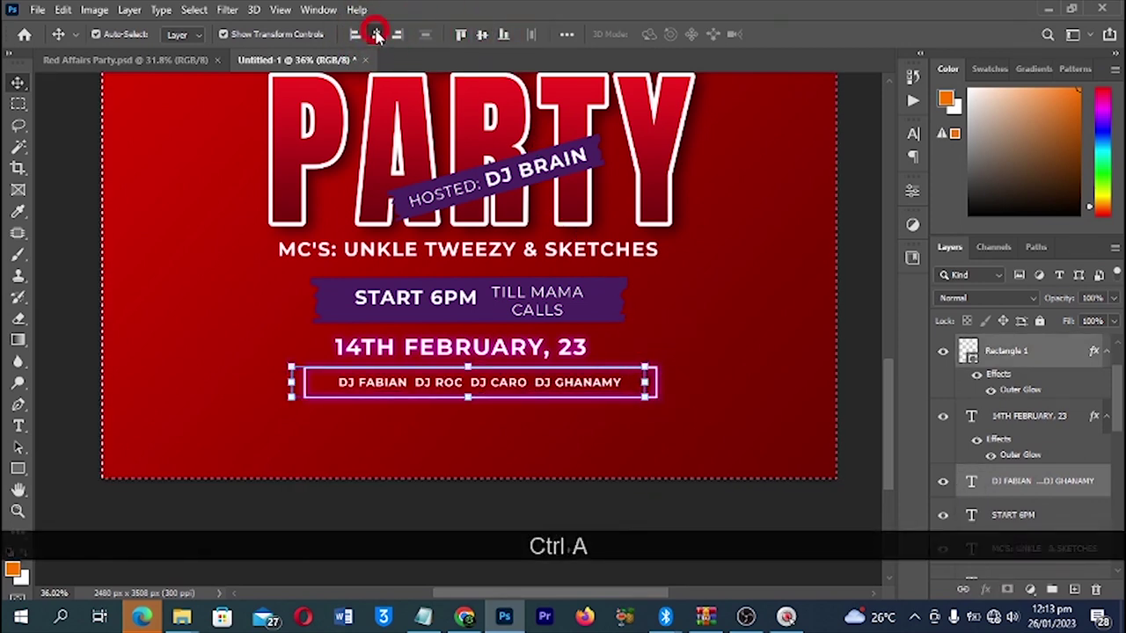
key("ctrl+d")
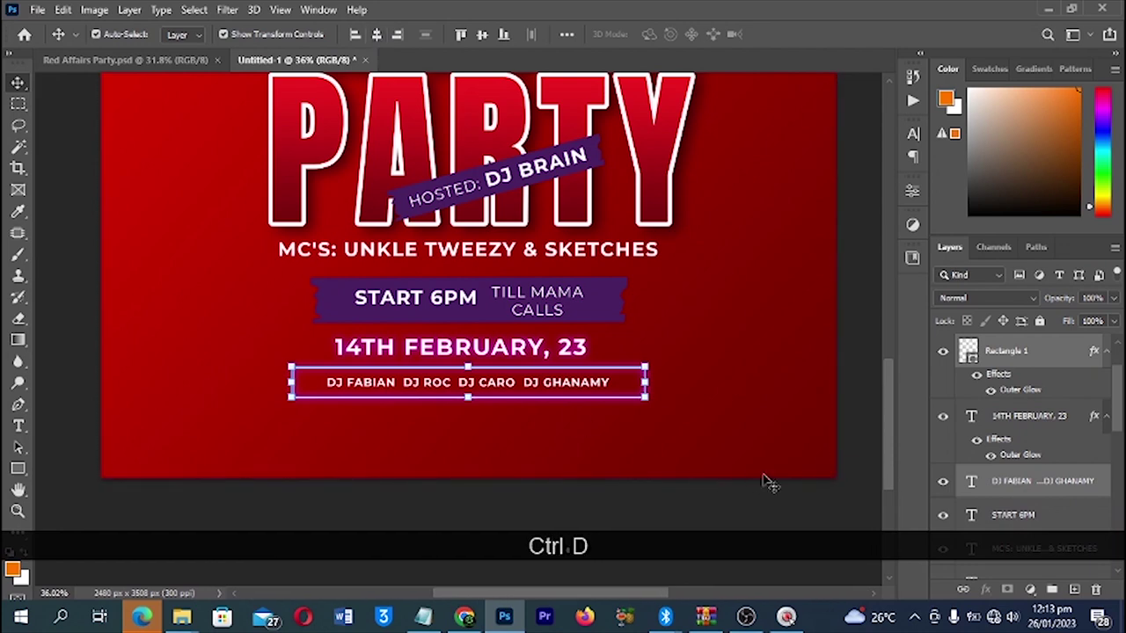
- Paste the copied outer glow layer style onto the DJ line and enlarge it slightly about its centre
scroll(493, 385, "up", 2)
left_click(493, 384, "ctrl")
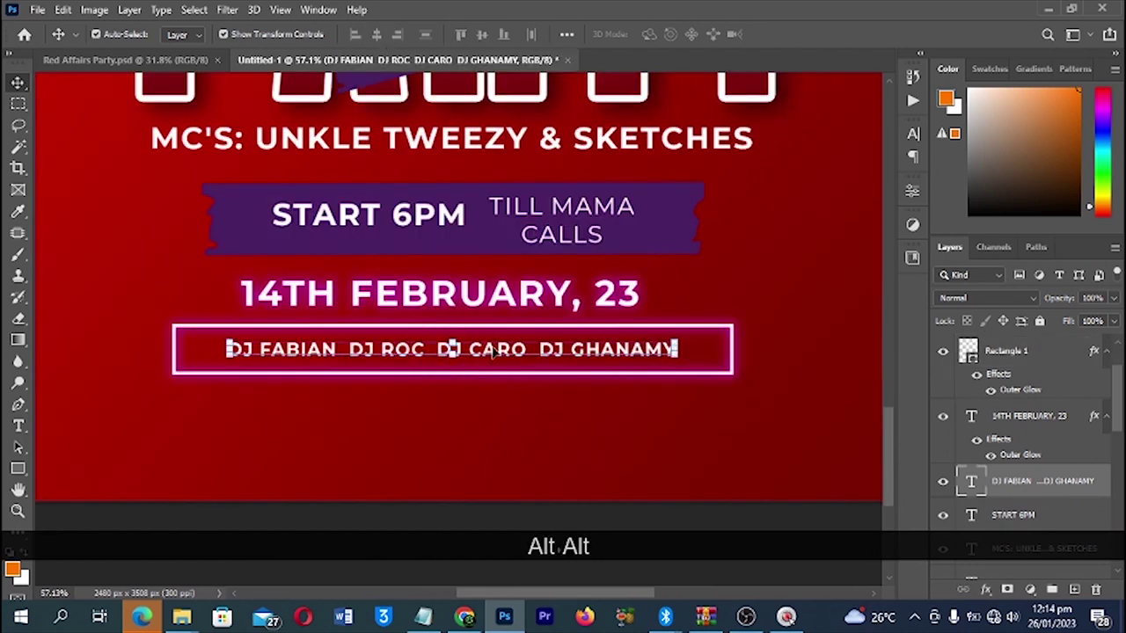
right_click(1057, 488)
left_click(911, 497)
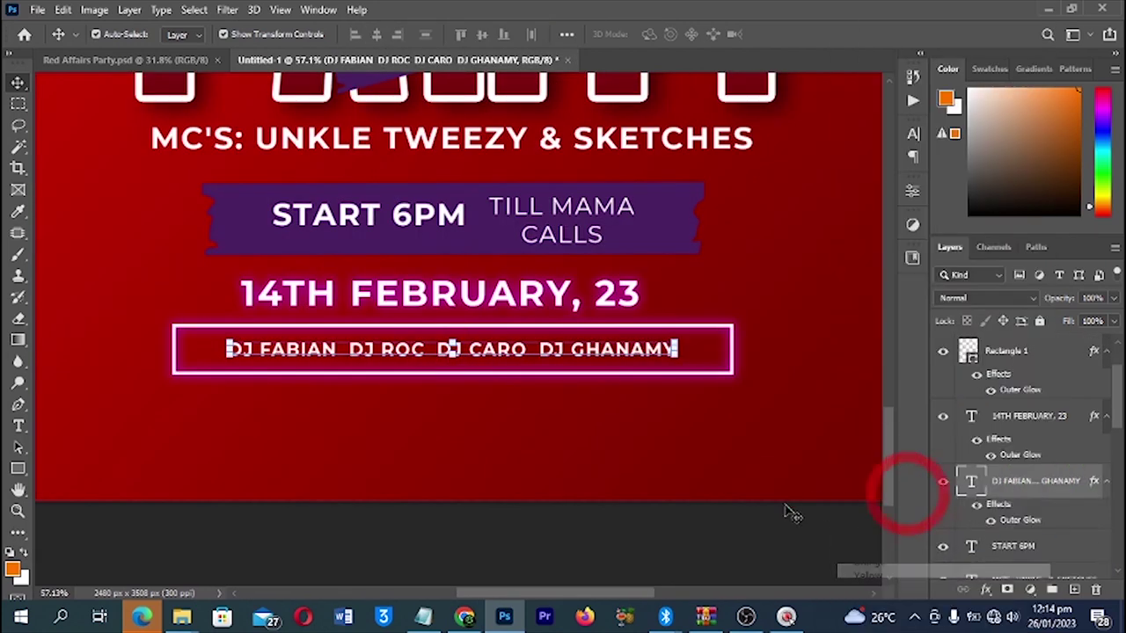
double_click(615, 351)
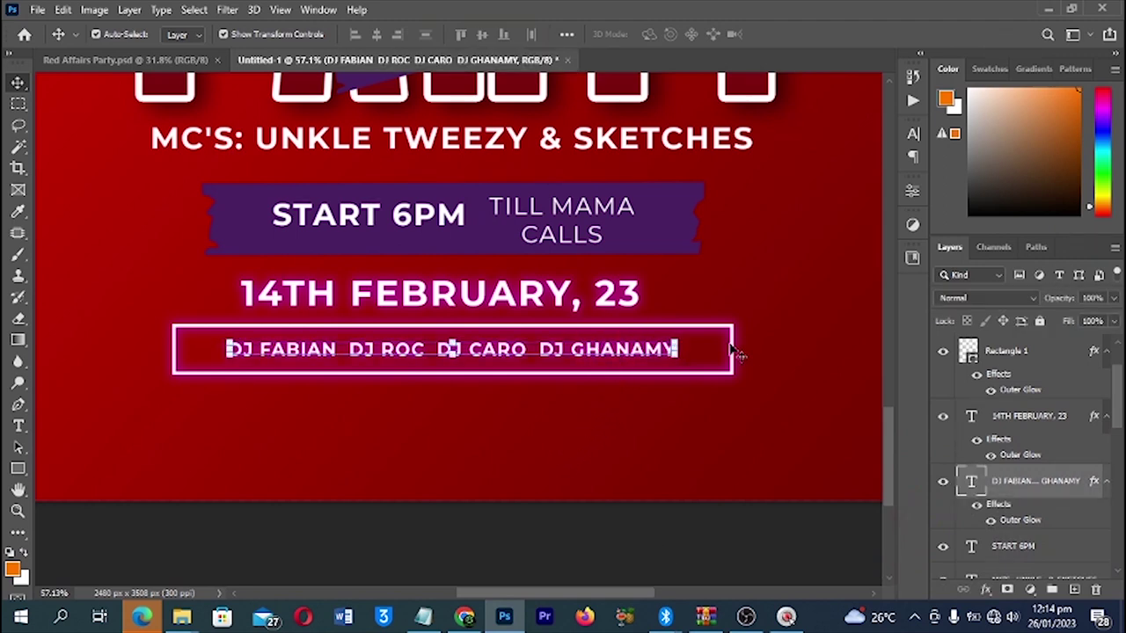
left_click_drag(678, 349, 688, 349)
key("Return")
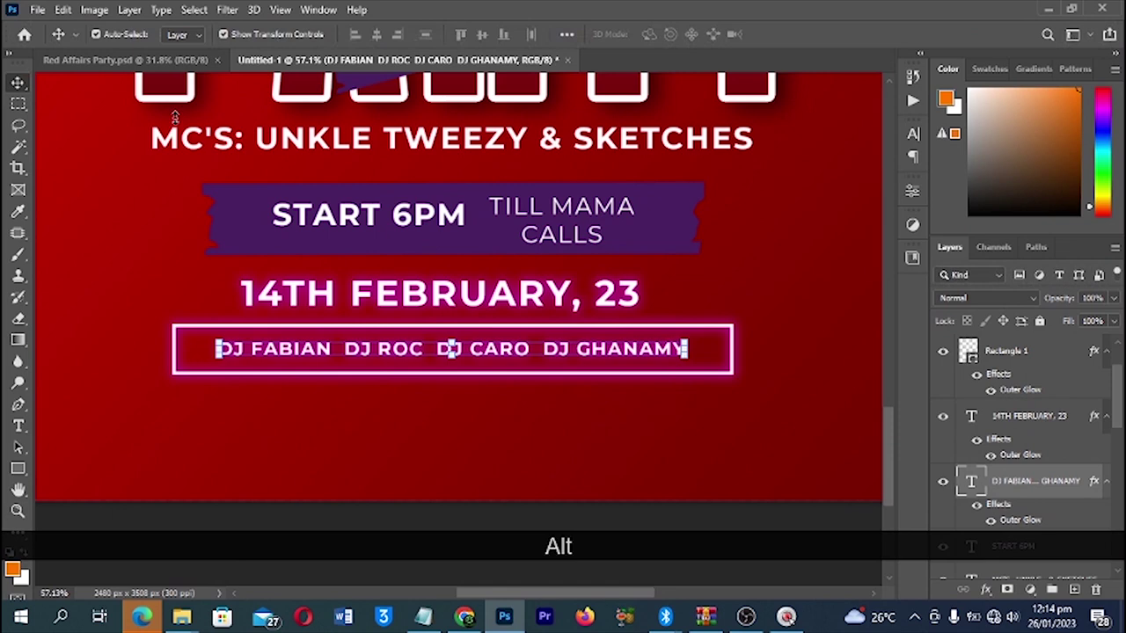
- Following the Red Affairs Party.psd reference, duplicate the DJ line after the first DJ name and replace the copy's text with a single period
left_click(132, 60)
scroll(396, 524, "up", 2)
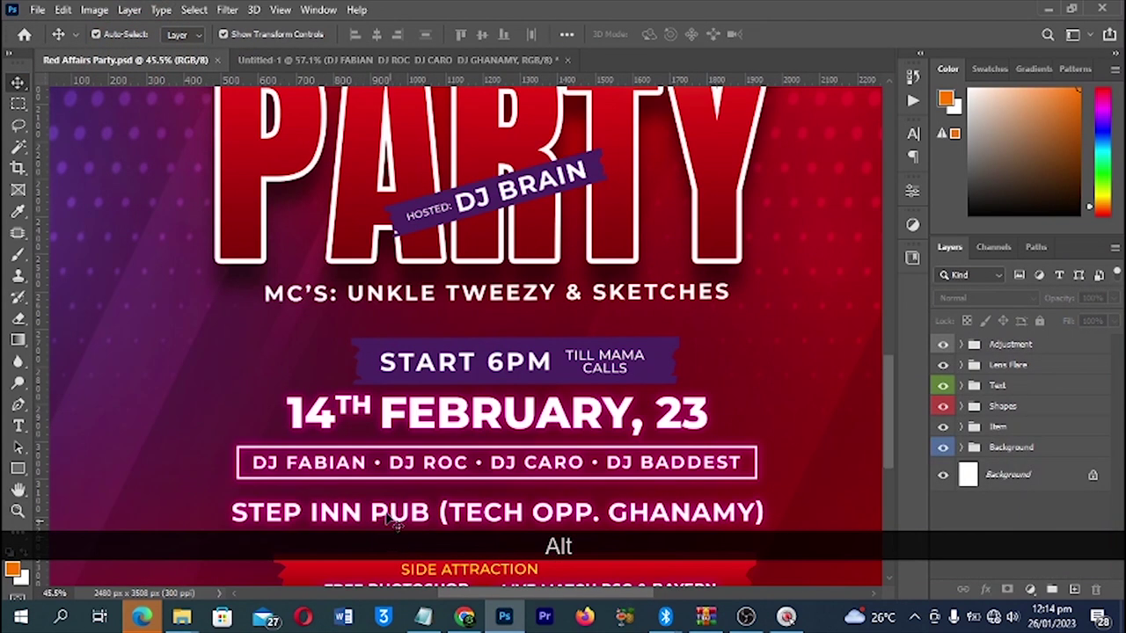
left_click(413, 60)
scroll(312, 444, "up", 4)
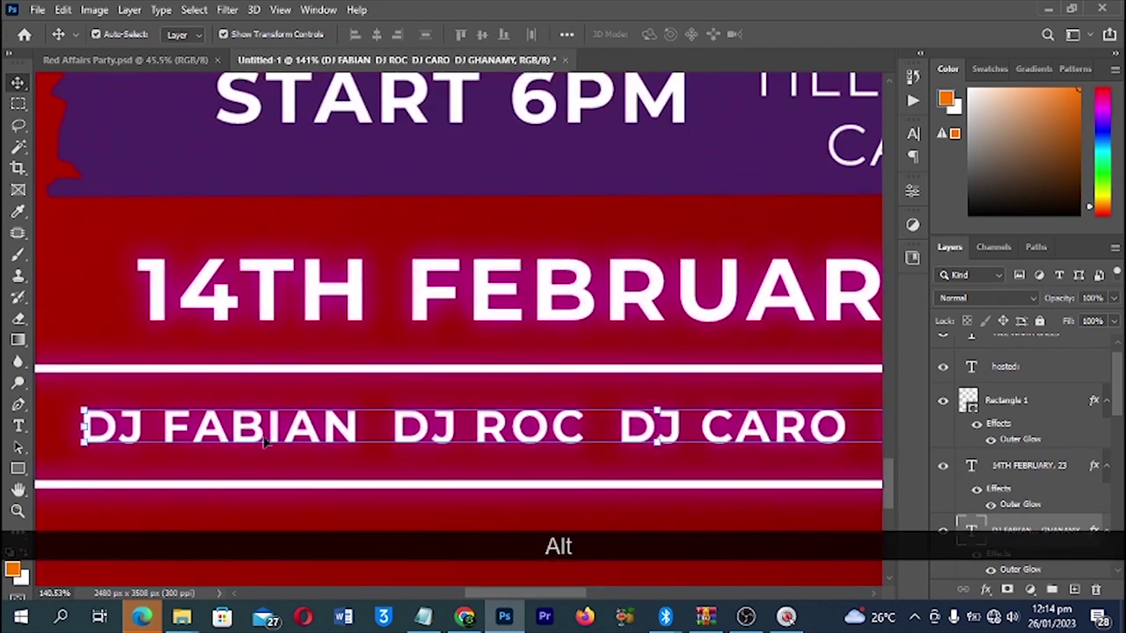
left_click_drag(218, 444, 501, 444)
key("t")
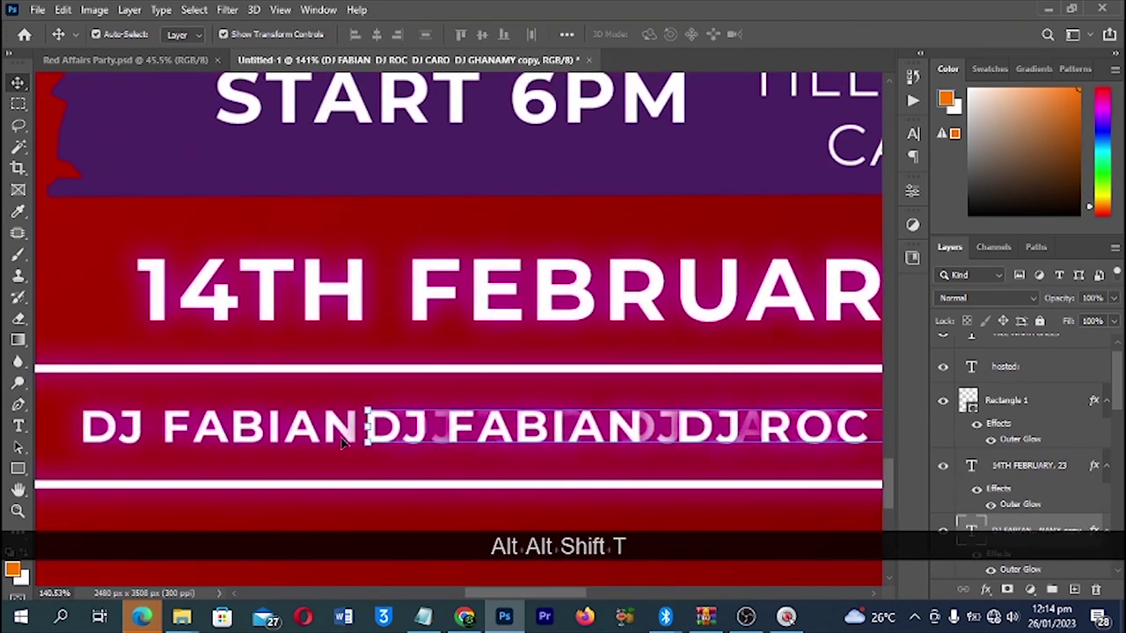
left_click(381, 426)
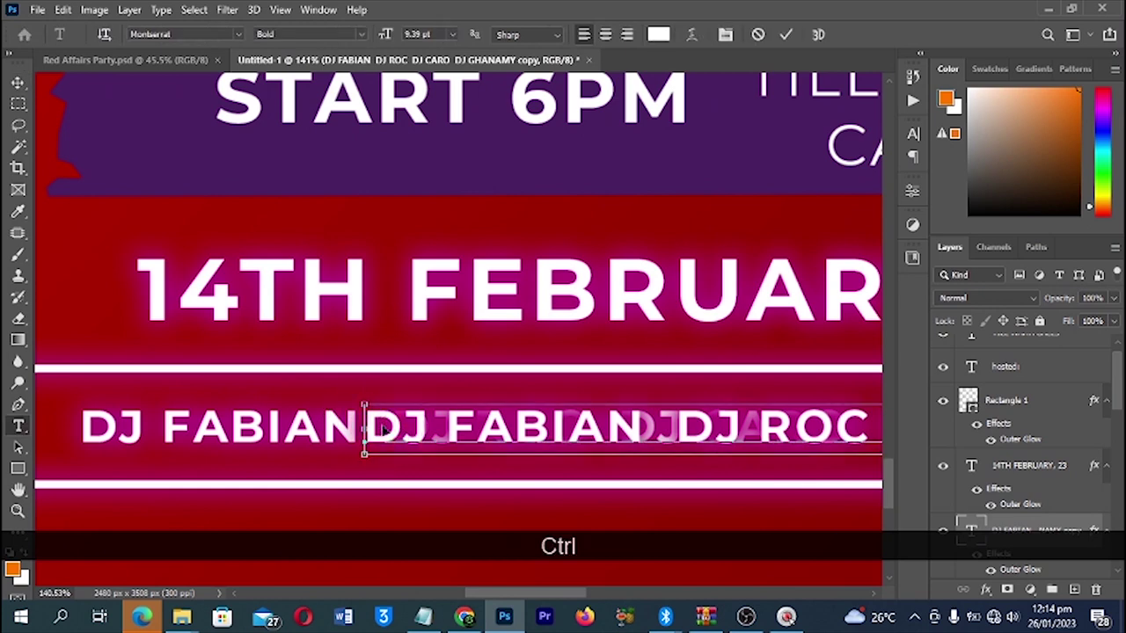
key("ctrl+a")
key("Delete")
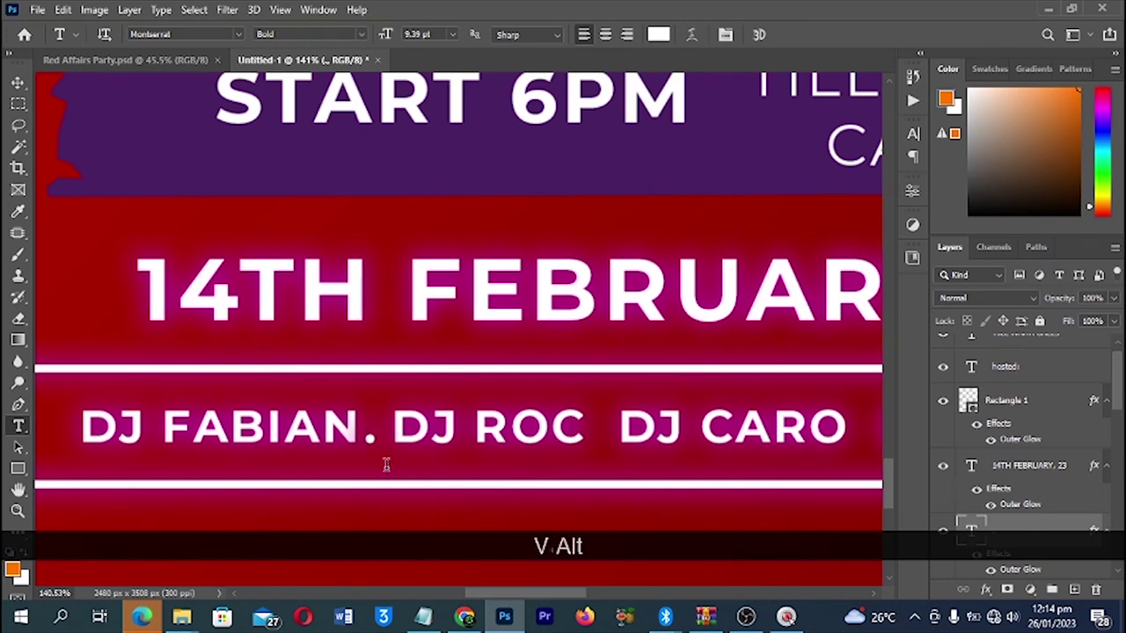
- Raise the period to mid-letter height as a separator dot between the first and second DJ names
key("v")
scroll(376, 453, "up", 5)
left_click(364, 290)
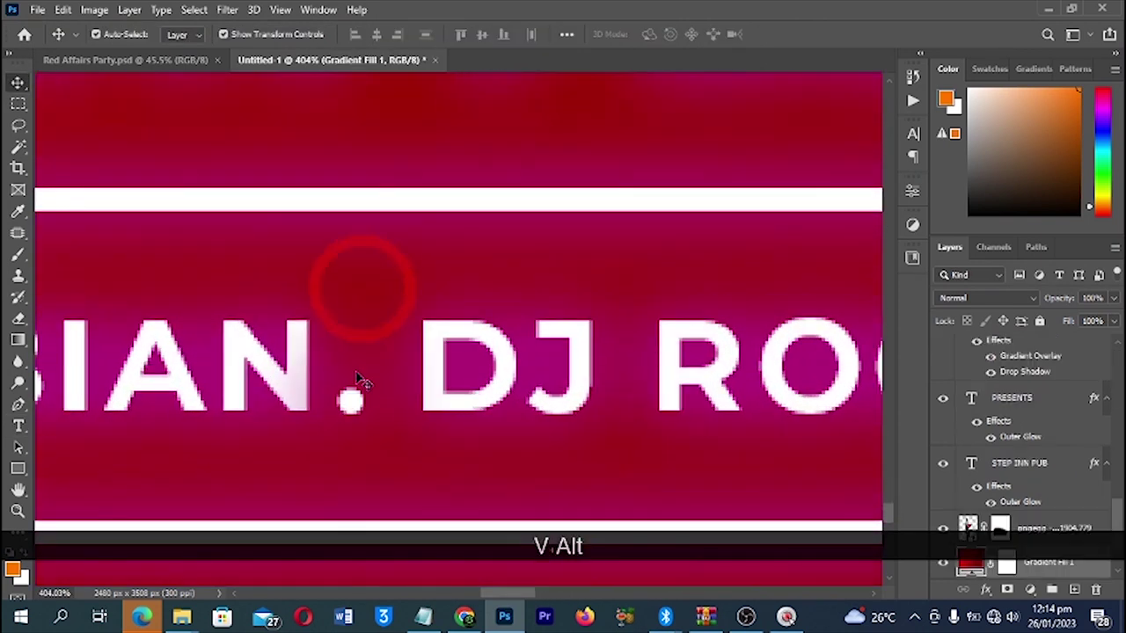
left_click_drag(347, 402, 377, 368)
scroll(378, 369, "down", 4)
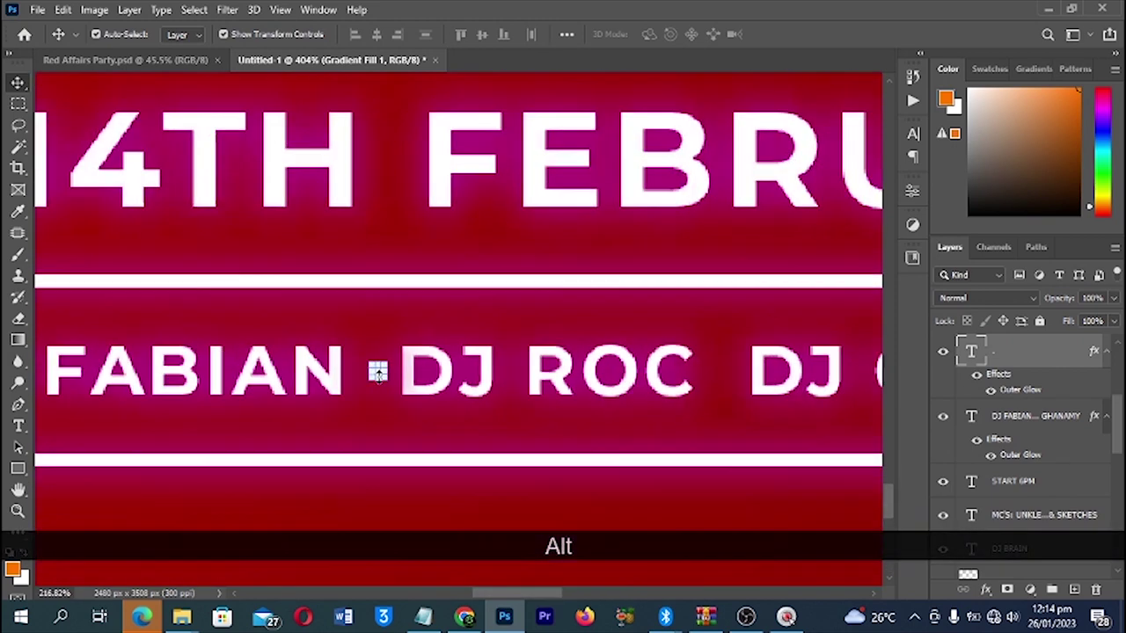
left_click(393, 476)
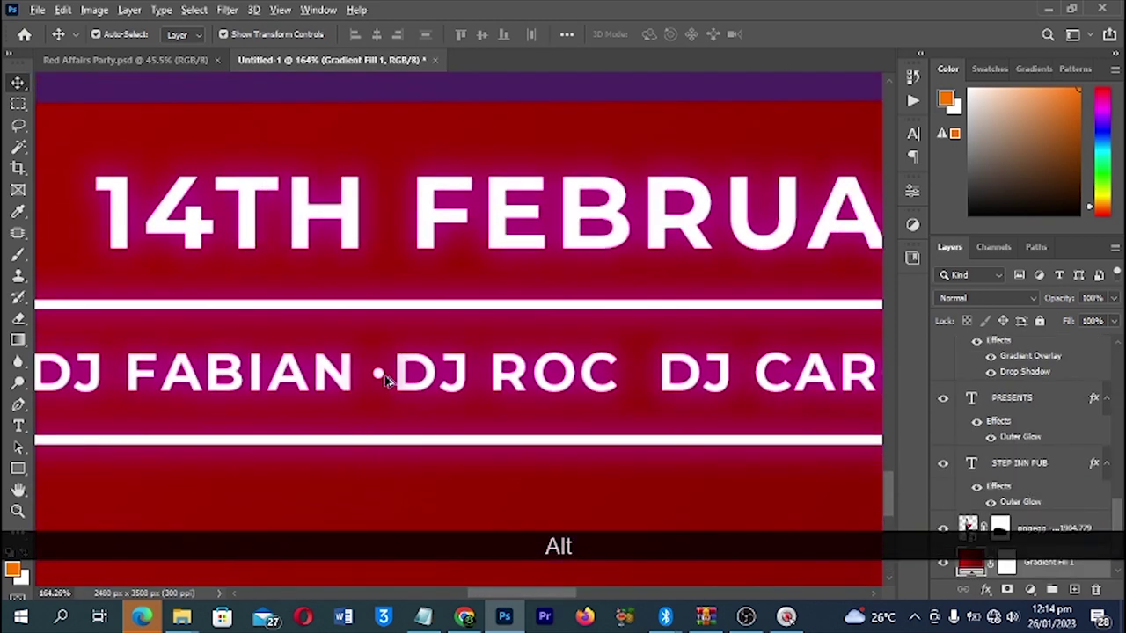
- Duplicate the separator dot into the gap between the second and third DJ names, level with the first dot
left_click_drag(382, 377, 646, 384)
scroll(608, 385, "down", 4)
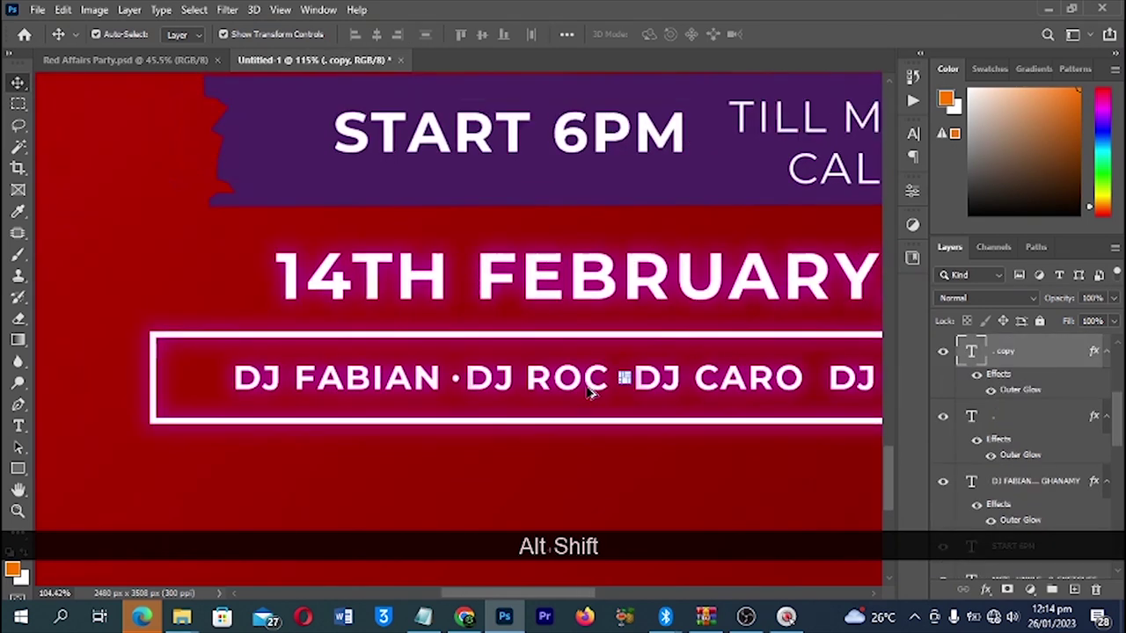
left_click_drag(697, 353, 505, 378)
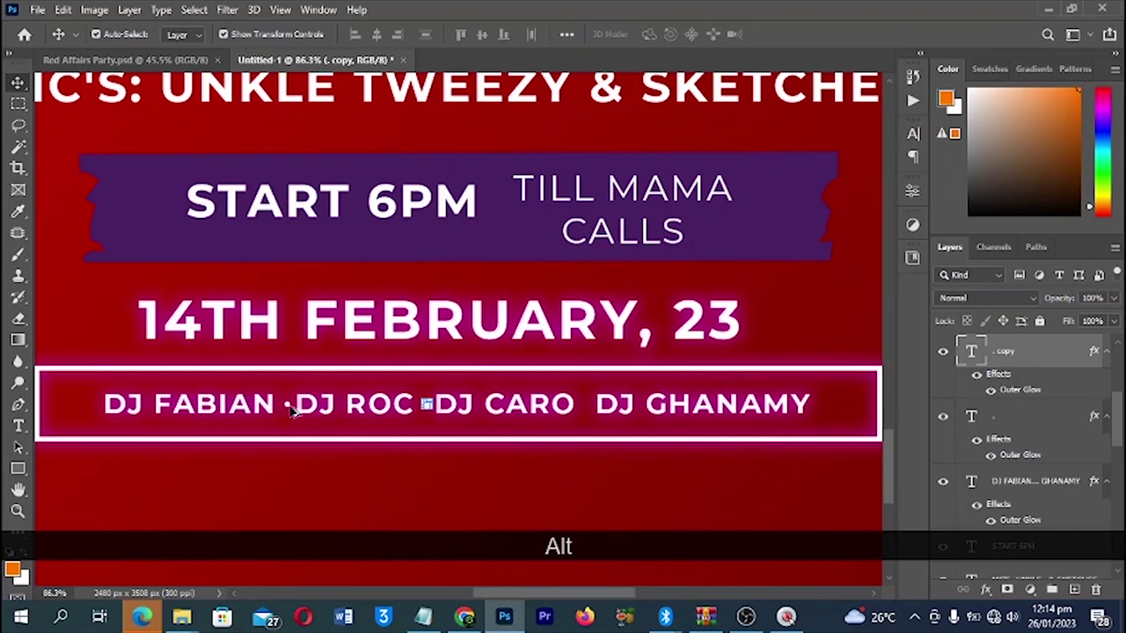
- Duplicate the separator dot into the gap between the third and fourth DJ names, level with the other dots
left_click_drag(290, 413, 588, 411)
scroll(519, 475, "down", 5)
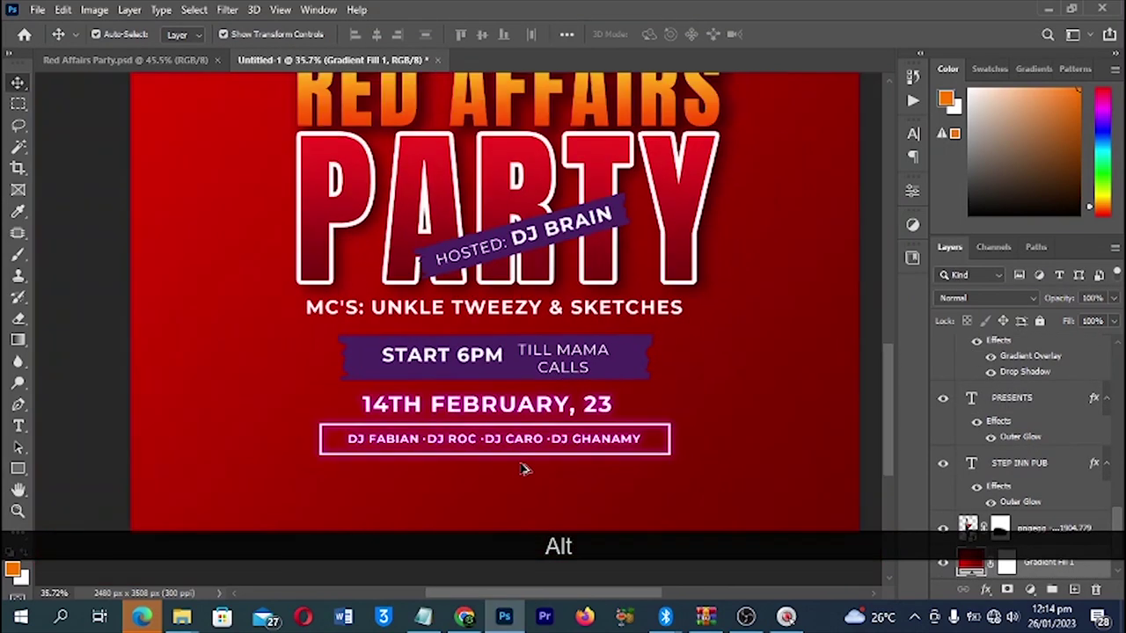
scroll(526, 473, "down", 3)
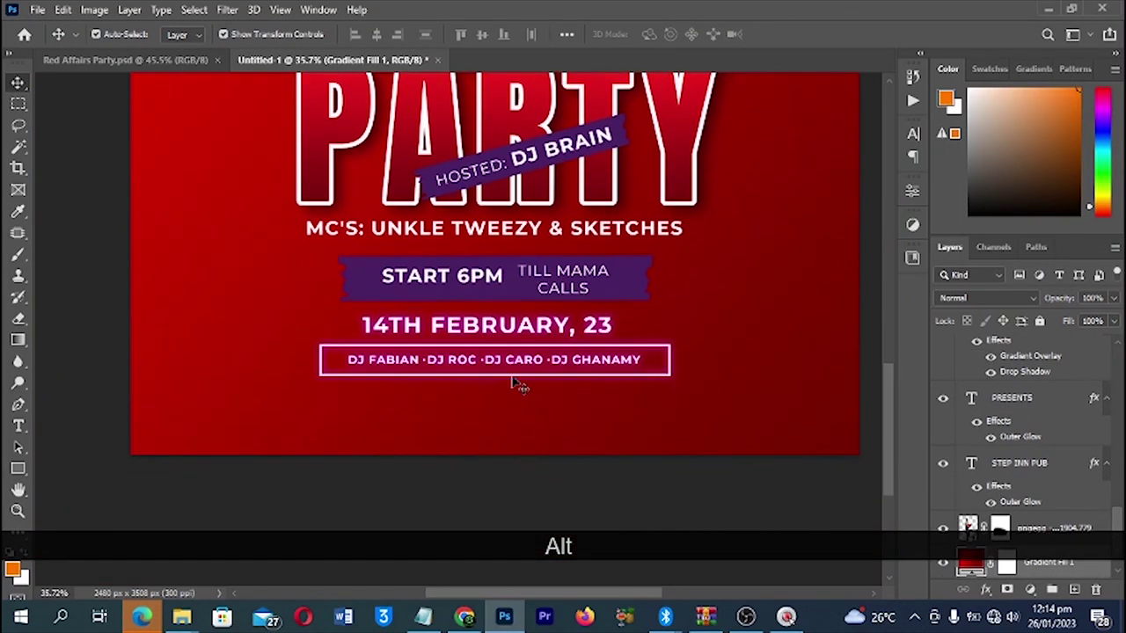
- Following the Red Affairs Party.psd reference, duplicate the purple START 6PM strip straight down below the DJ box, at the flyer's lower edge
left_click(176, 57)
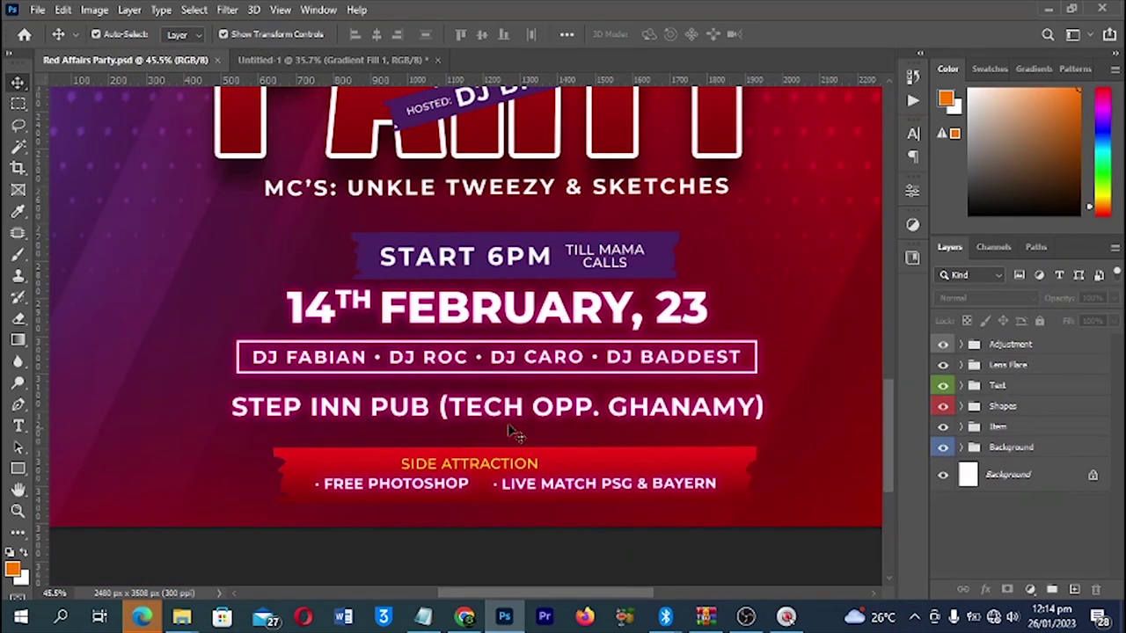
left_click(332, 60)
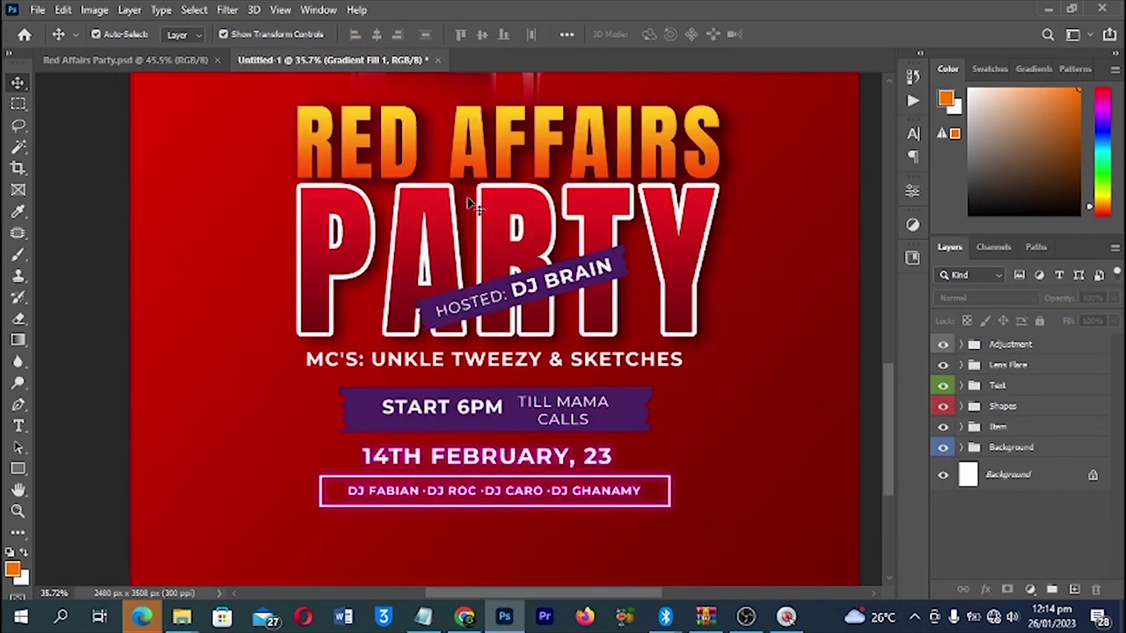
scroll(526, 355, "down", 5)
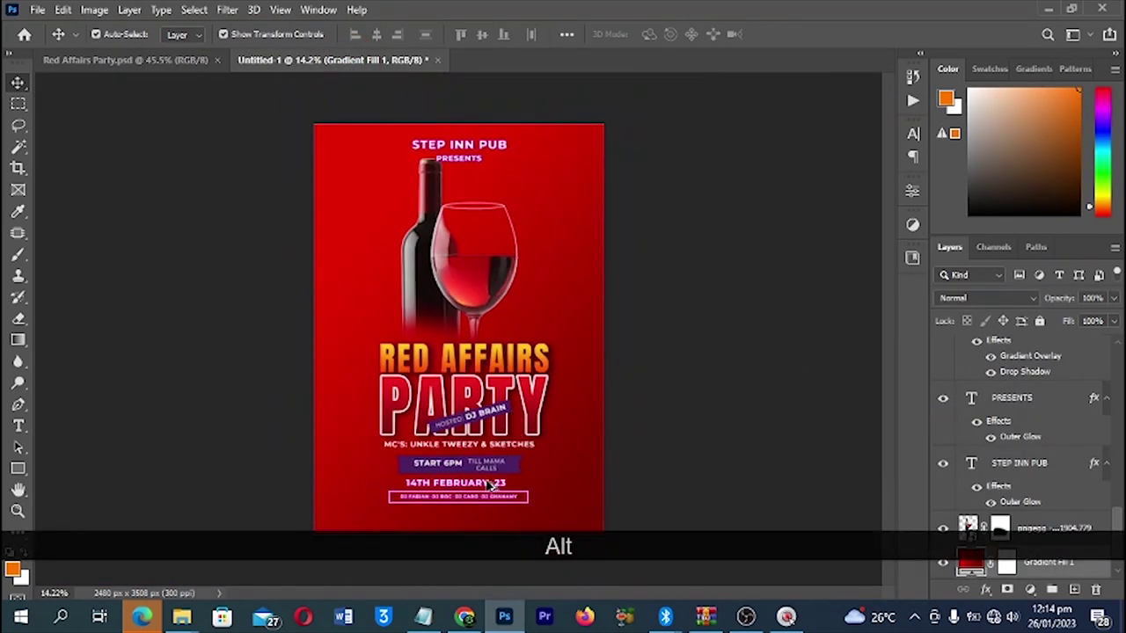
scroll(489, 485, "up", 8)
key("space")
left_click_drag(630, 389, 630, 184)
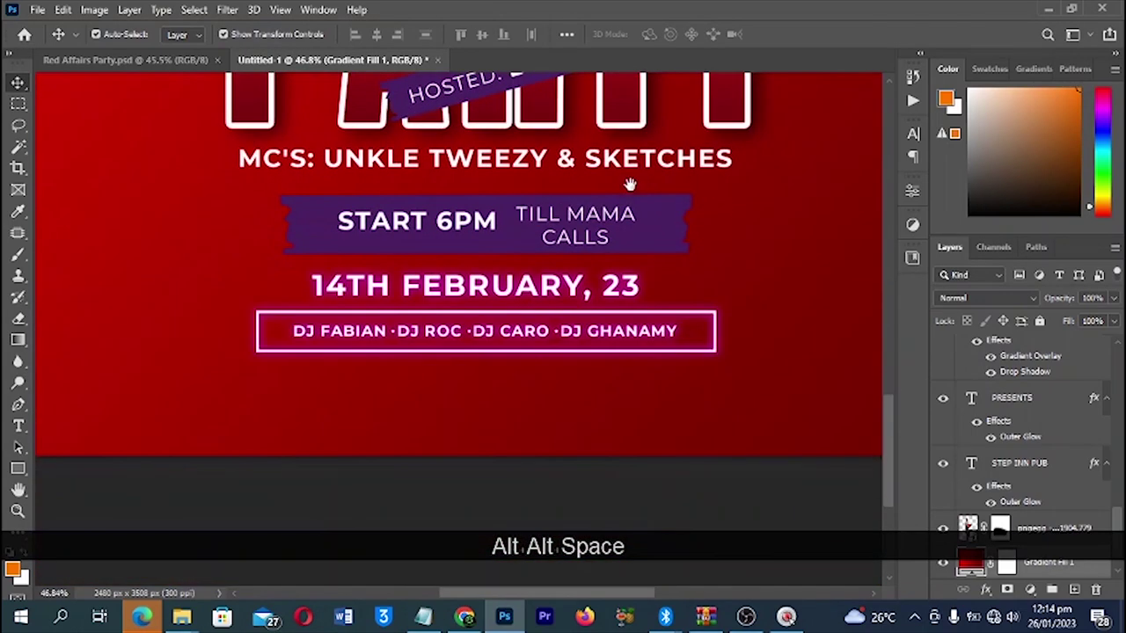
key("alt")
left_click_drag(661, 244, 649, 429)
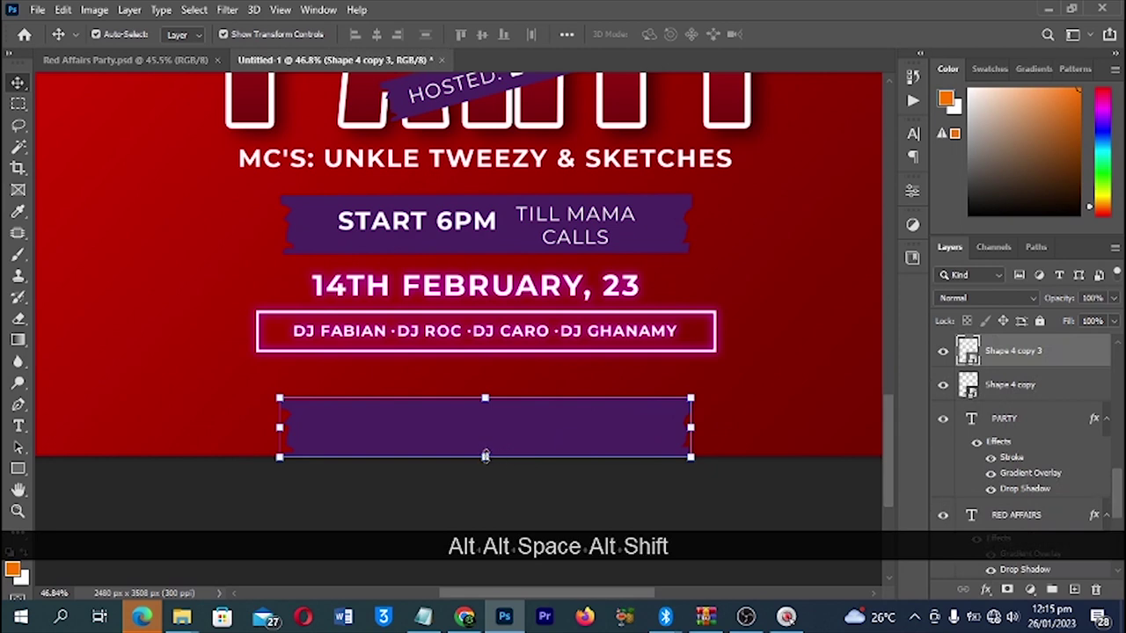
- Scale the duplicated purple strip down proportionally to 24.11%, keeping it horizontally centred and clear of the flyer's lower edge
key("ctrl+t")
left_click_drag(485, 456, 486, 446)
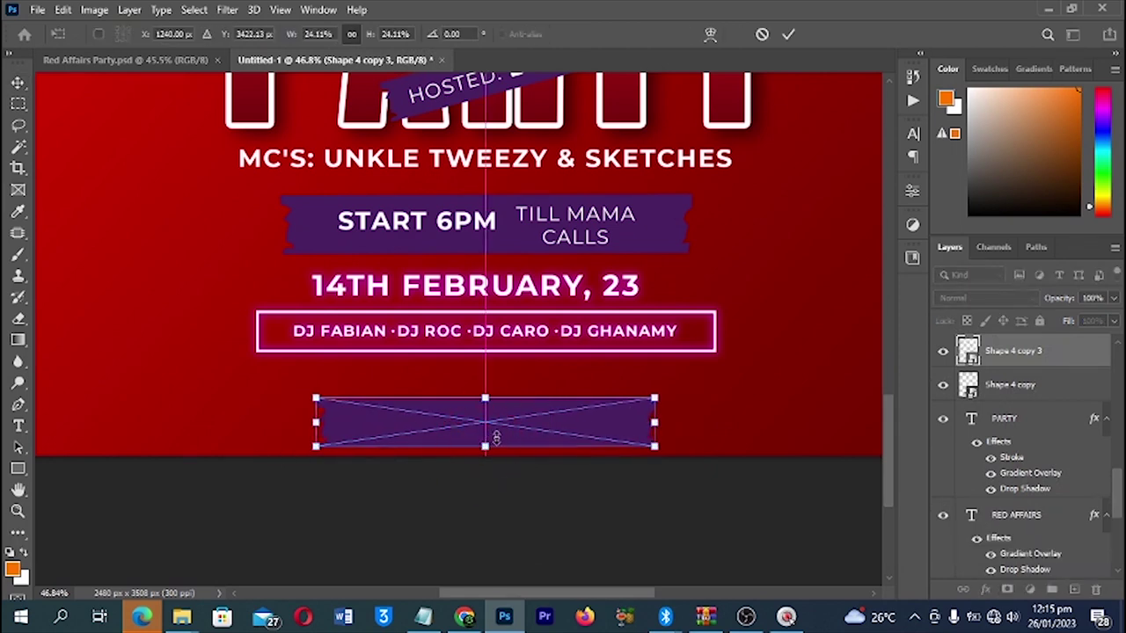
key("Return")
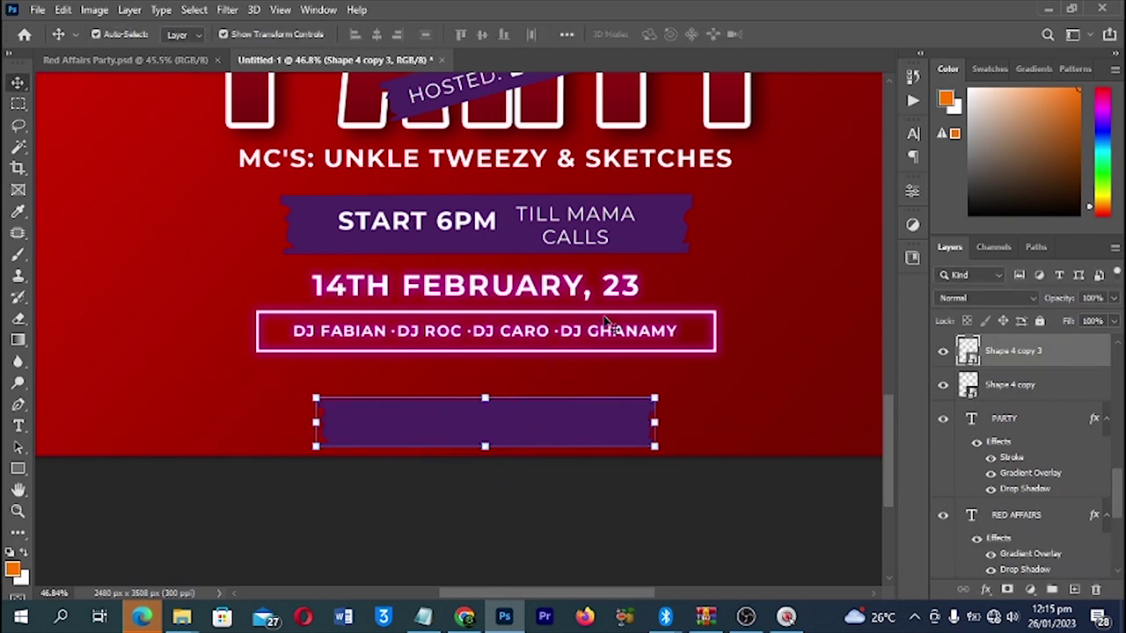
- Duplicate the DJ line below its box and replace the copy's text with the venue line STEP INN PUB (TECH OPP. GHANAMY)
left_click_drag(574, 339, 572, 379)
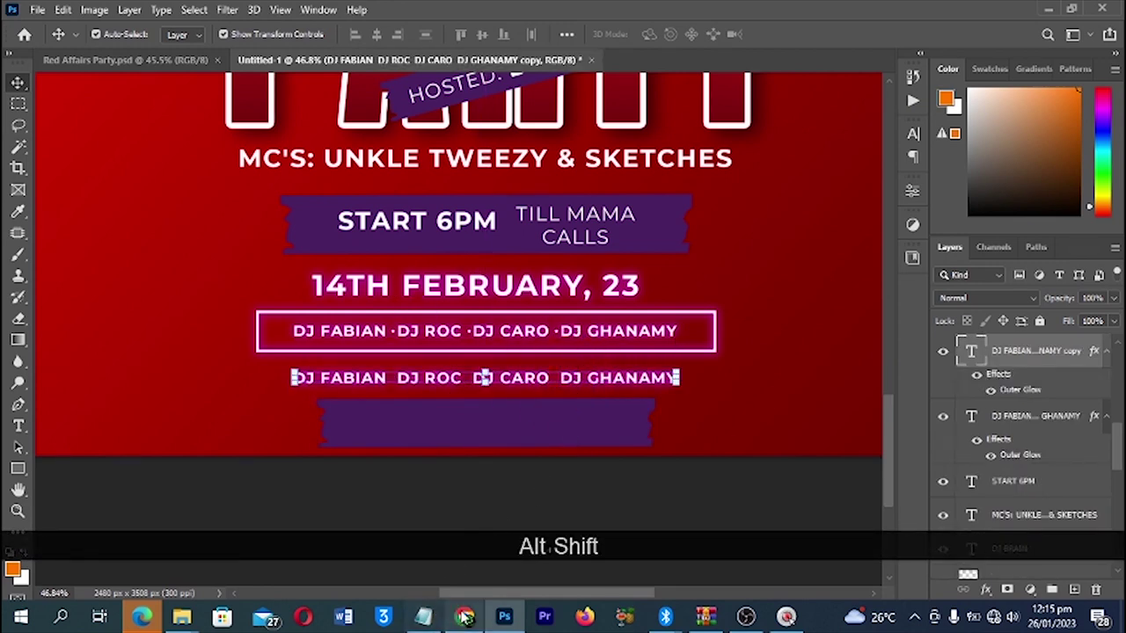
left_click(423, 616)
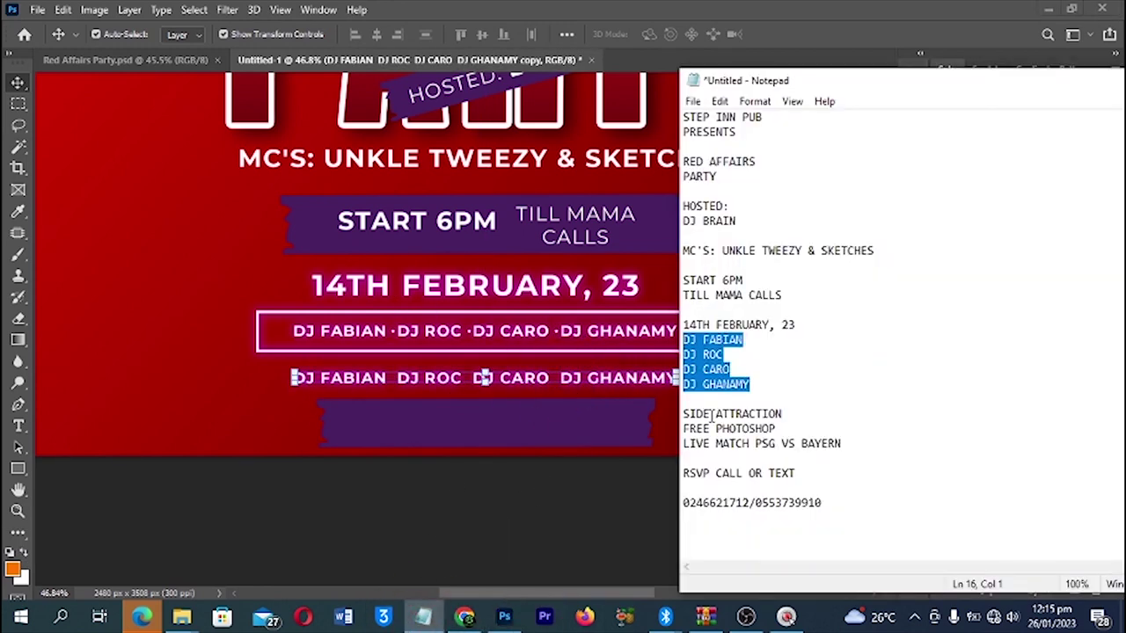
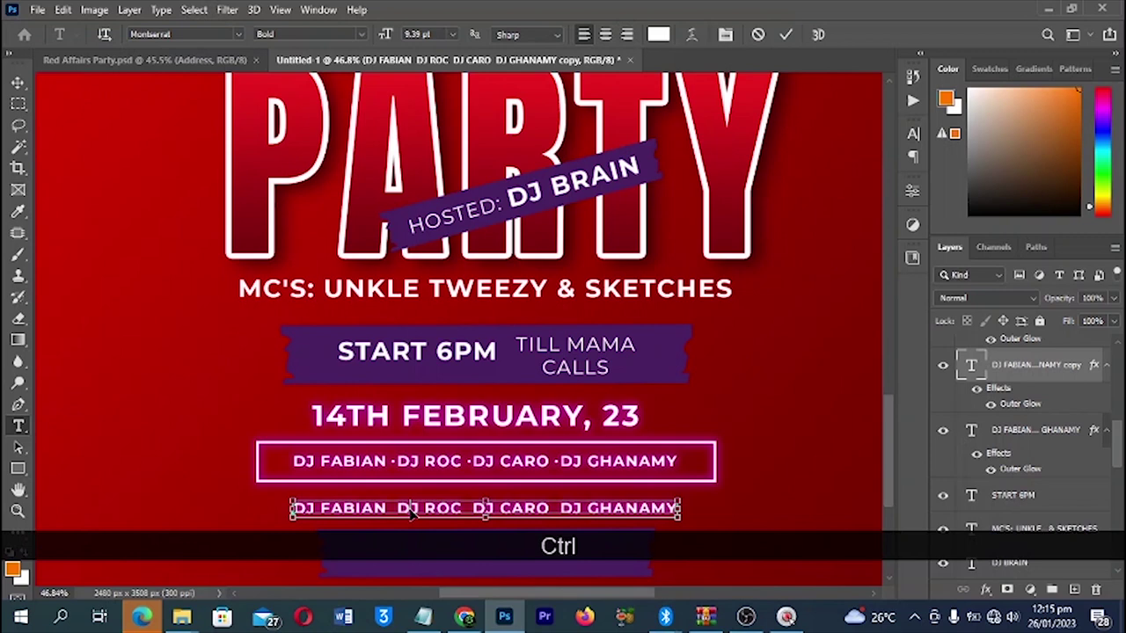
key("ctrl+a")
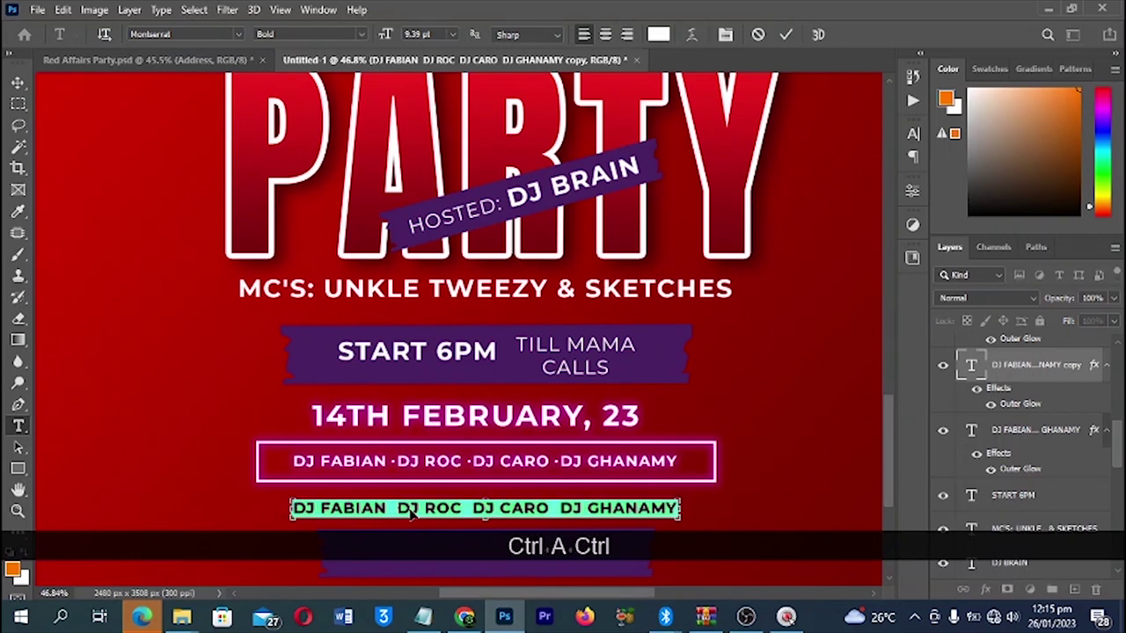
type("STEP INN PUB (TECH OPP. GHANAMY)")
key("KP_Enter")
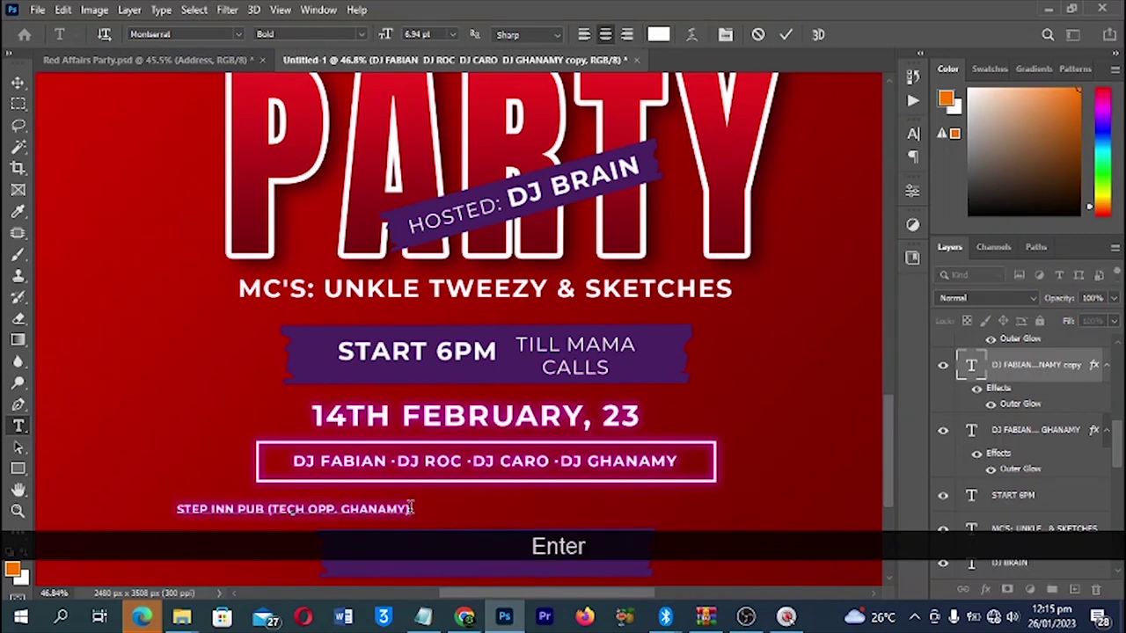
- Enlarge the venue line to nearly the DJ box's width and centre it between the box and the lower strip
key("v")
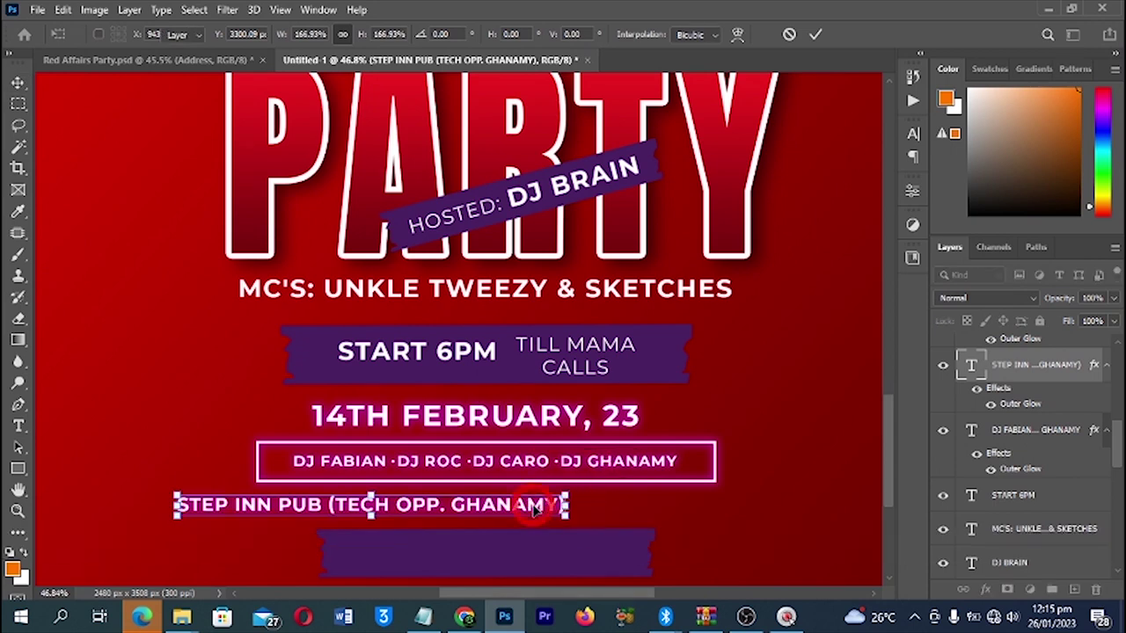
left_click_drag(563, 502, 682, 498)
key("ctrl+d")
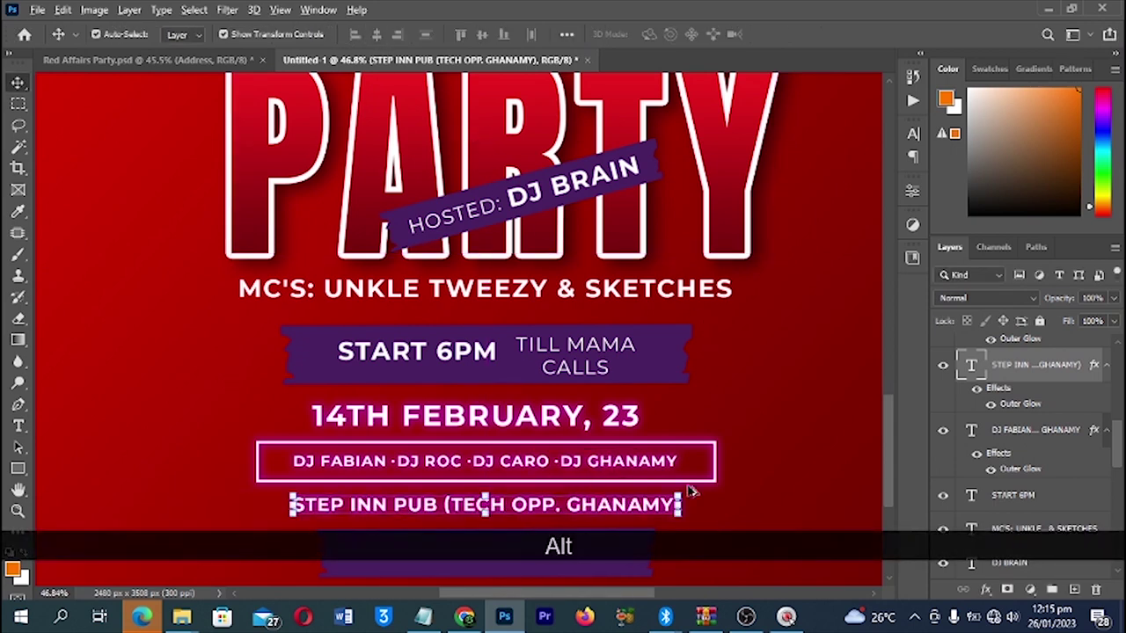
left_click_drag(683, 496, 700, 489)
key("Return")
- After checking the side attraction strip in Red Affairs Party.psd, add a Gradient Overlay to the flyer's lowest purple strip
scroll(607, 501, "down", 3)
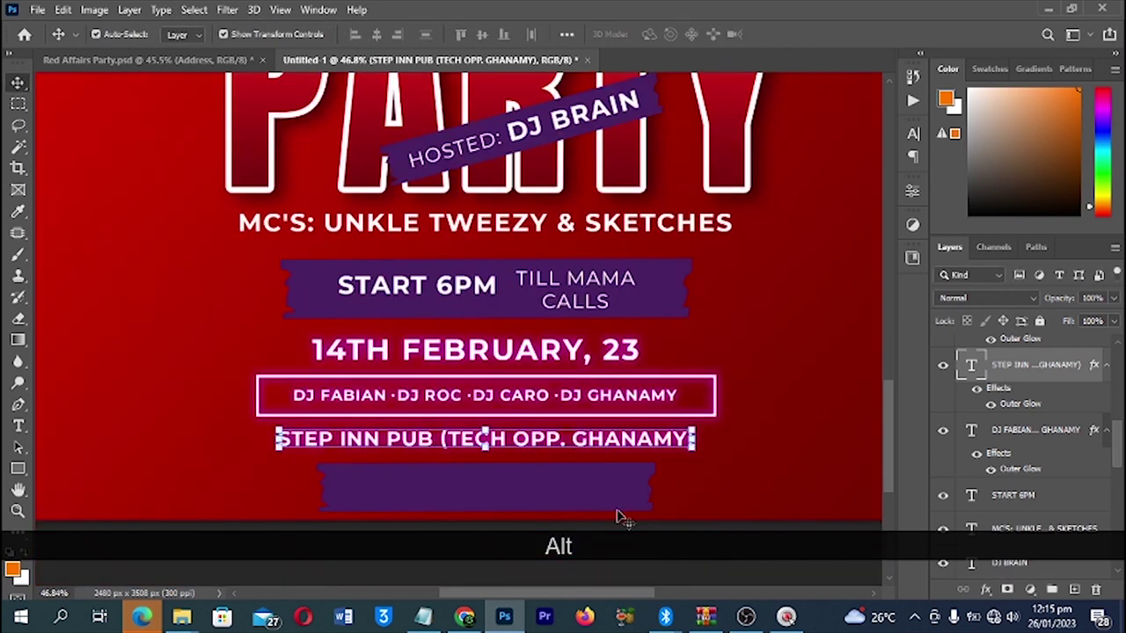
scroll(528, 448, "up", 1)
scroll(505, 432, "up", 2)
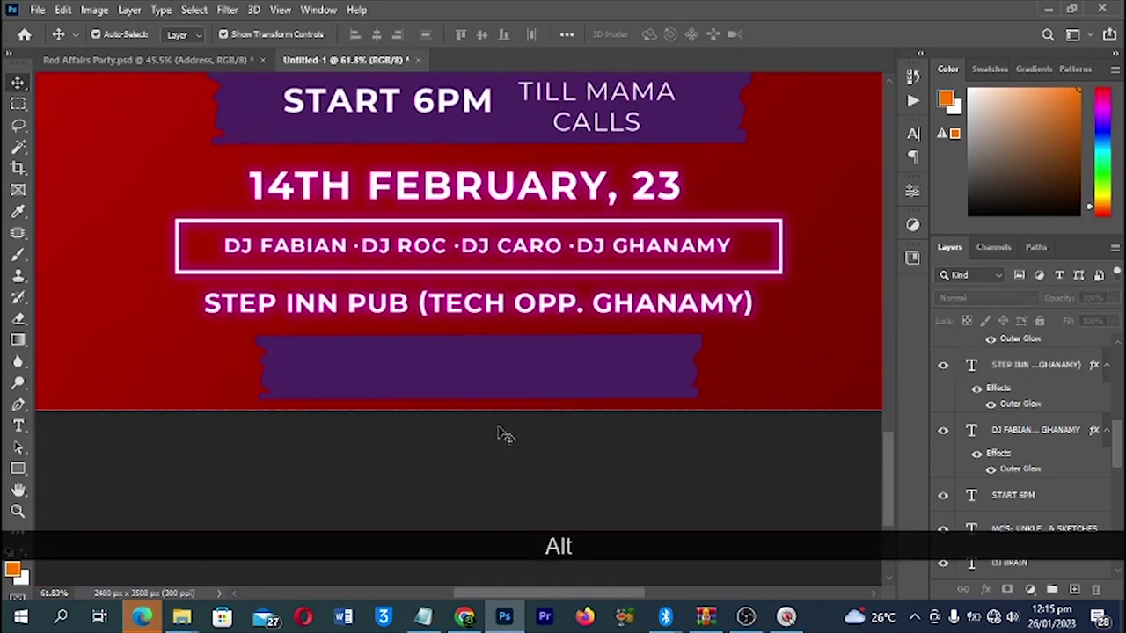
scroll(444, 343, "up", 1)
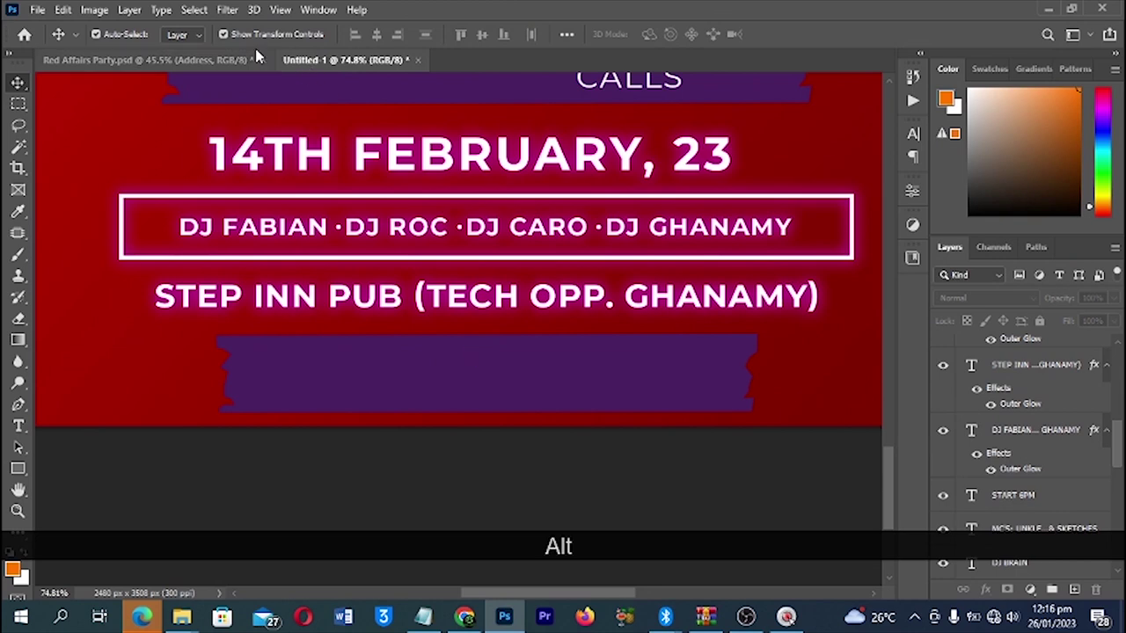
left_click(178, 60)
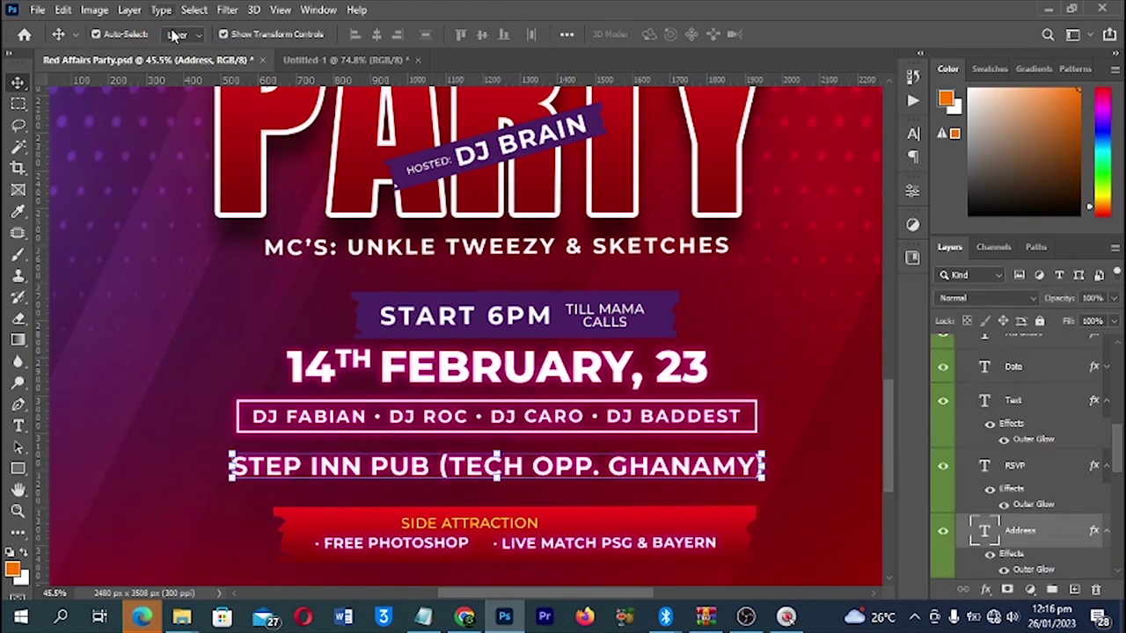
left_click(348, 60)
left_click(466, 525)
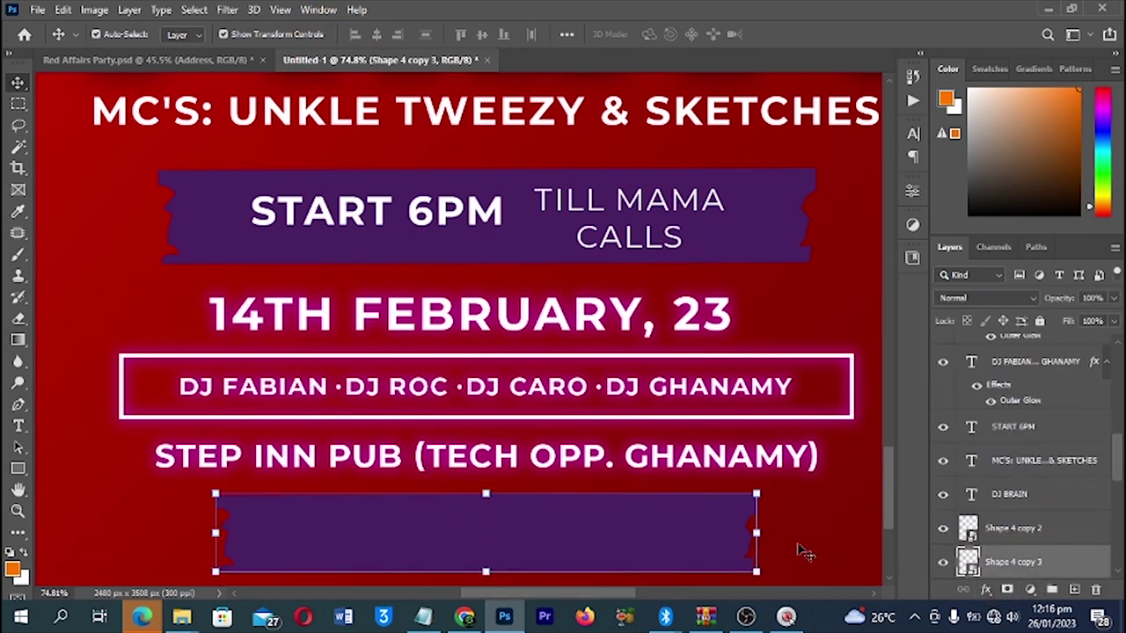
left_click(986, 590)
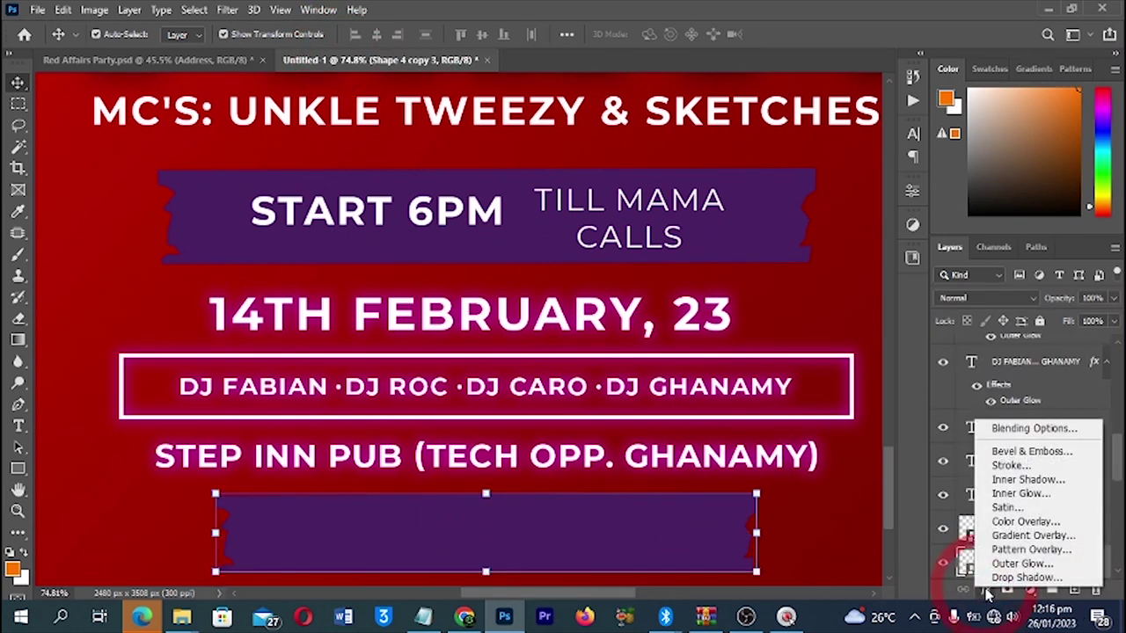
left_click(1019, 538)
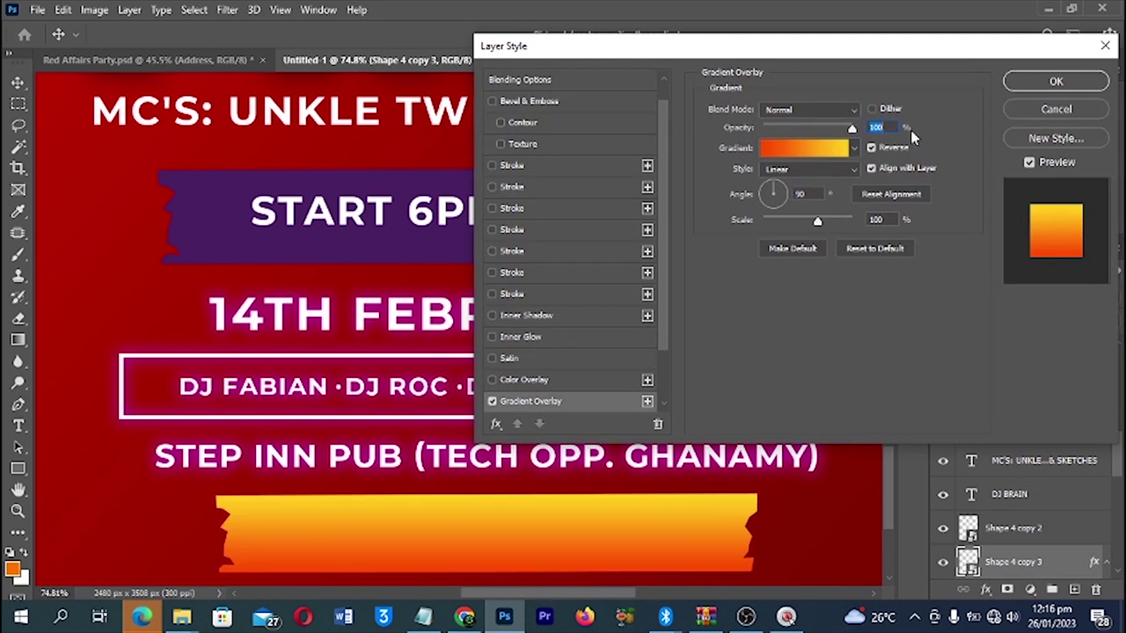
- Set the strip's overlay gradient to the saved red to dark red preset and apply the layer style
left_click(825, 151)
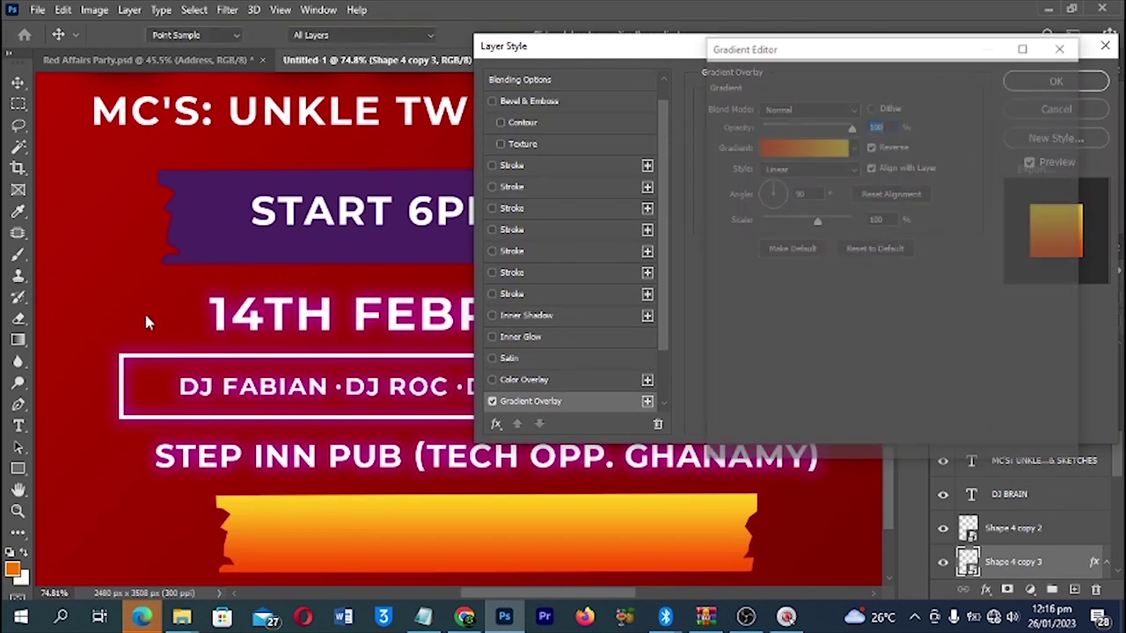
scroll(875, 156, "down", 5)
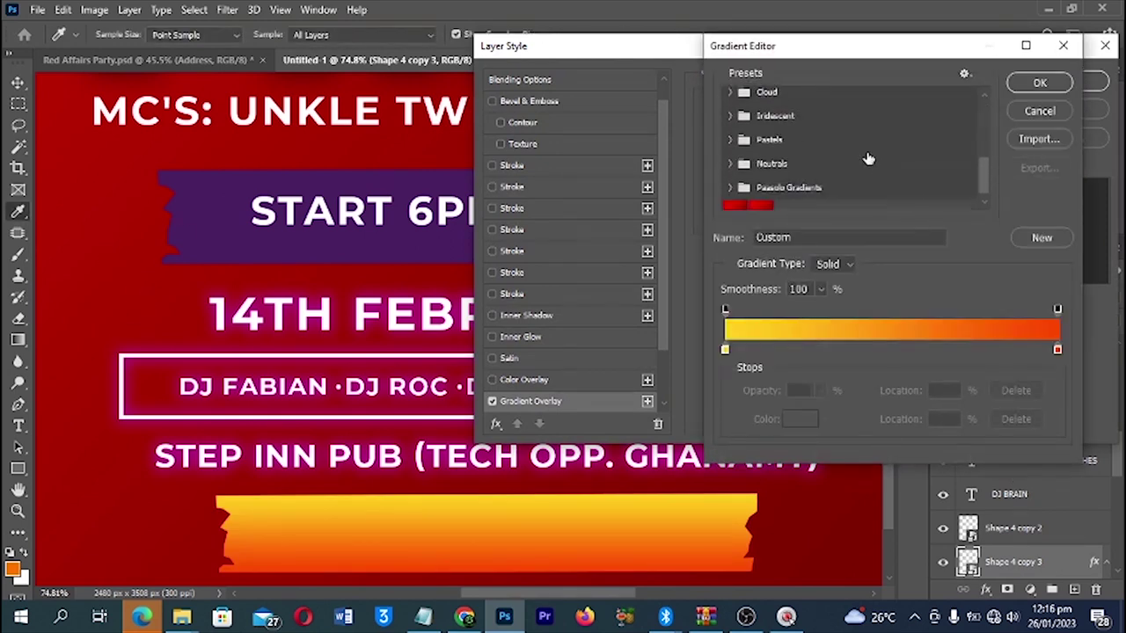
left_click(757, 199)
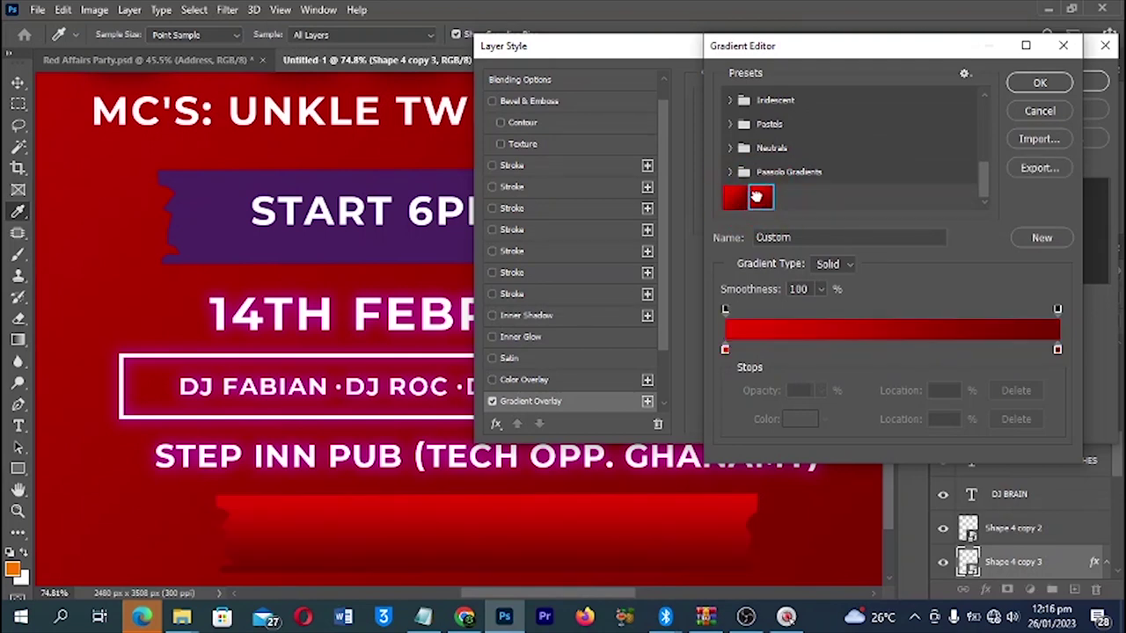
left_click(1040, 83)
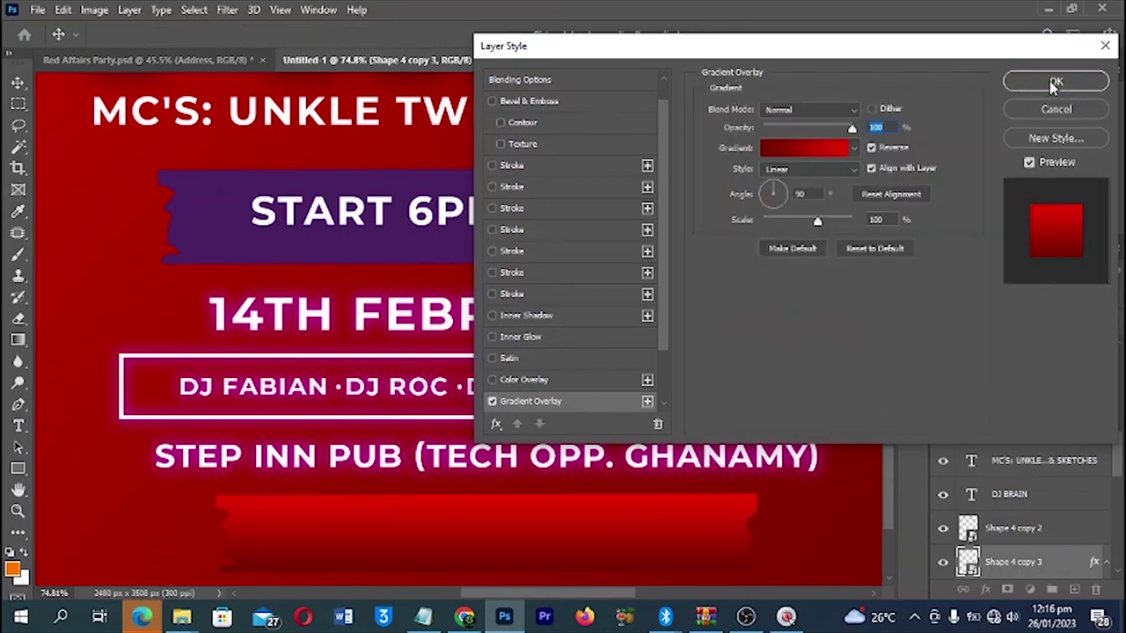
left_click(1054, 84)
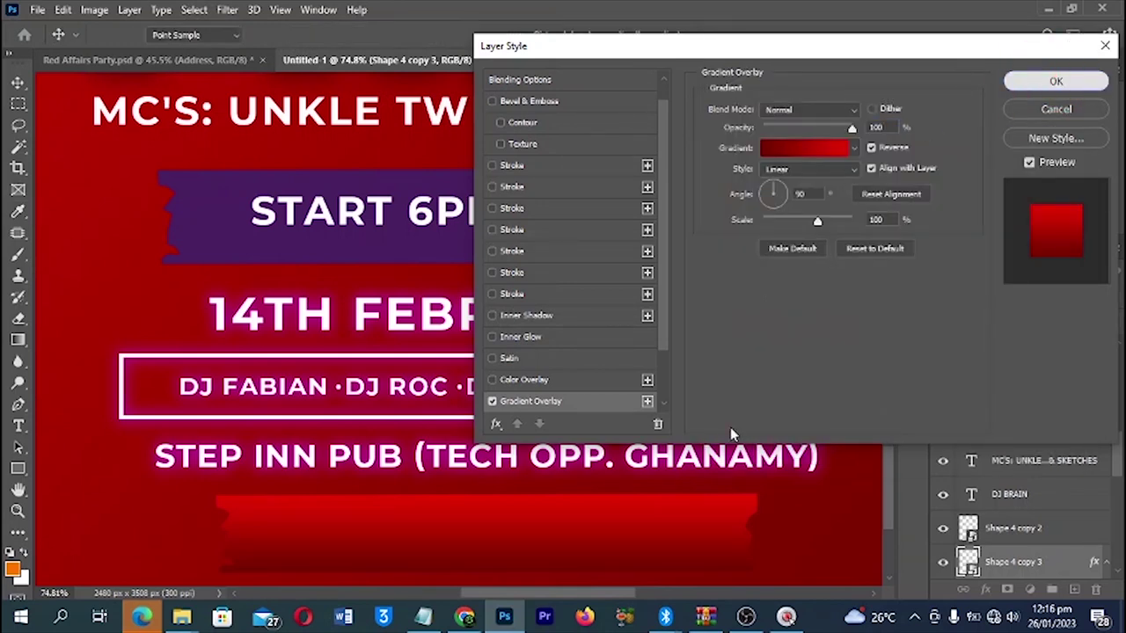
- Using the Notepad copy, duplicate the TILL MAMA CALLS text to place SIDE ATTRACTION, FREE PHOTOSHOP and LIVE MATCH PSG VS BAYERN on the red strip
scroll(630, 468, "down", 3)
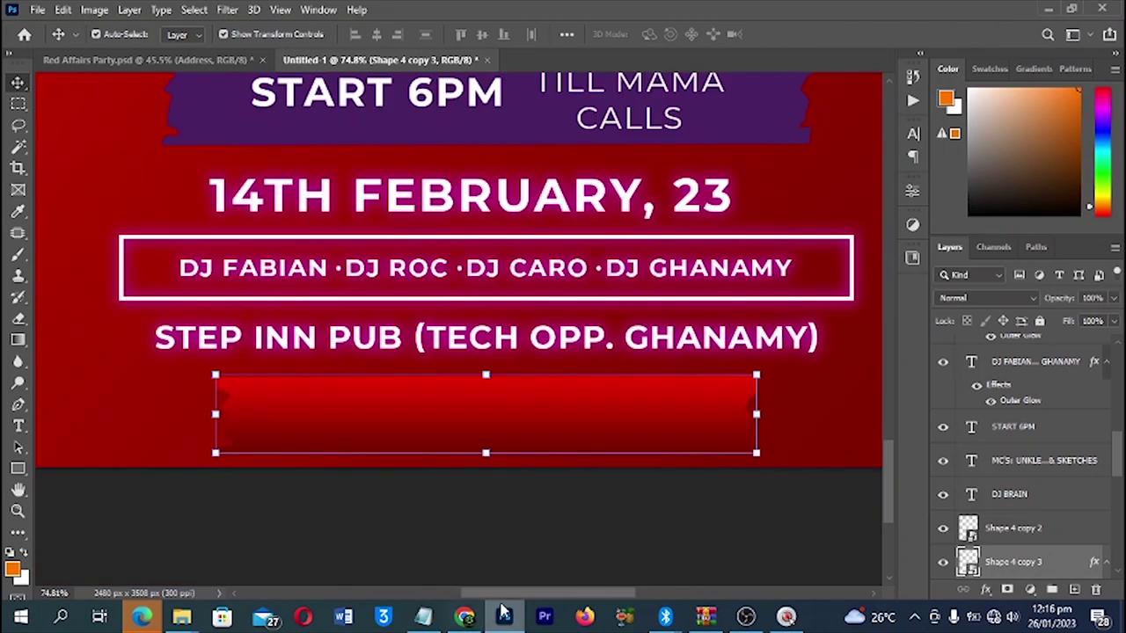
left_click(425, 618)
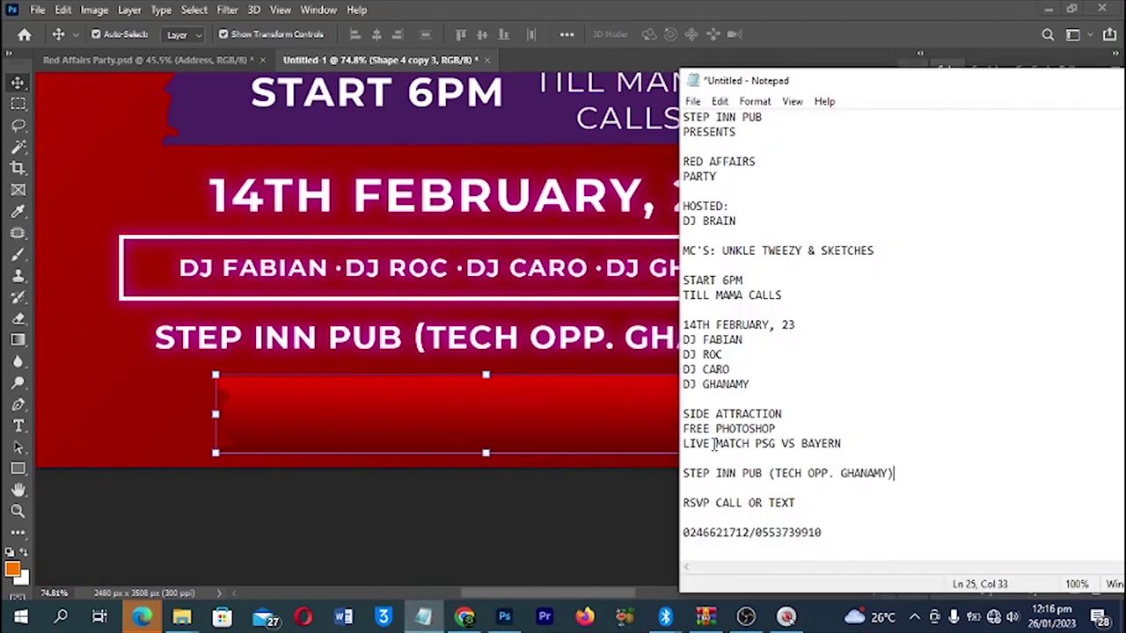
key("ctrl+c")
left_click(504, 618)
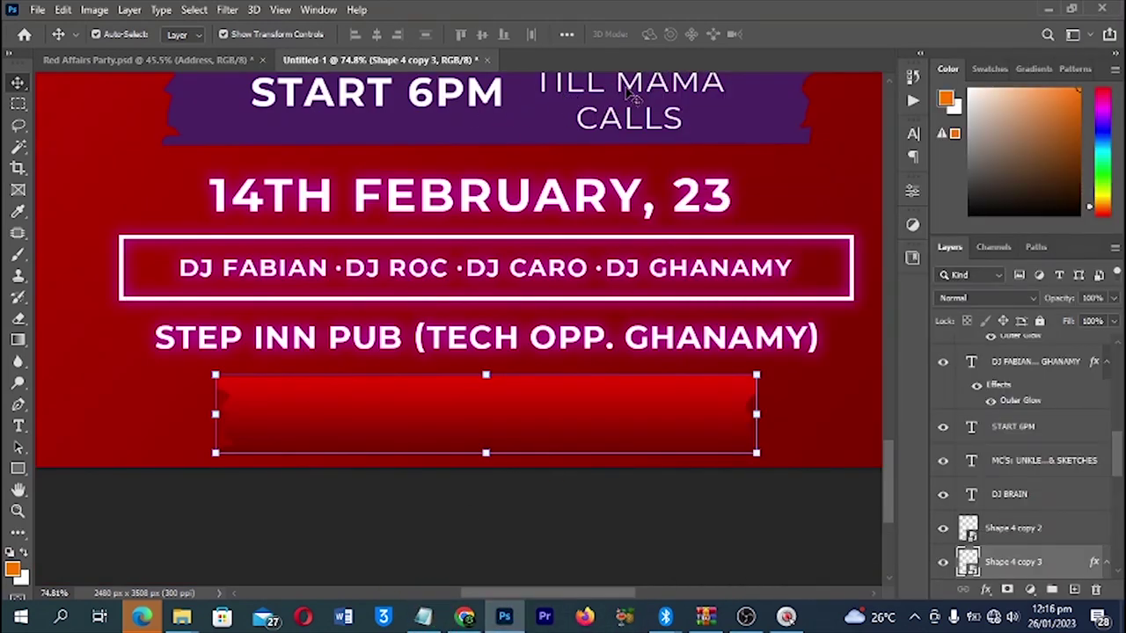
left_click_drag(630, 96, 630, 99)
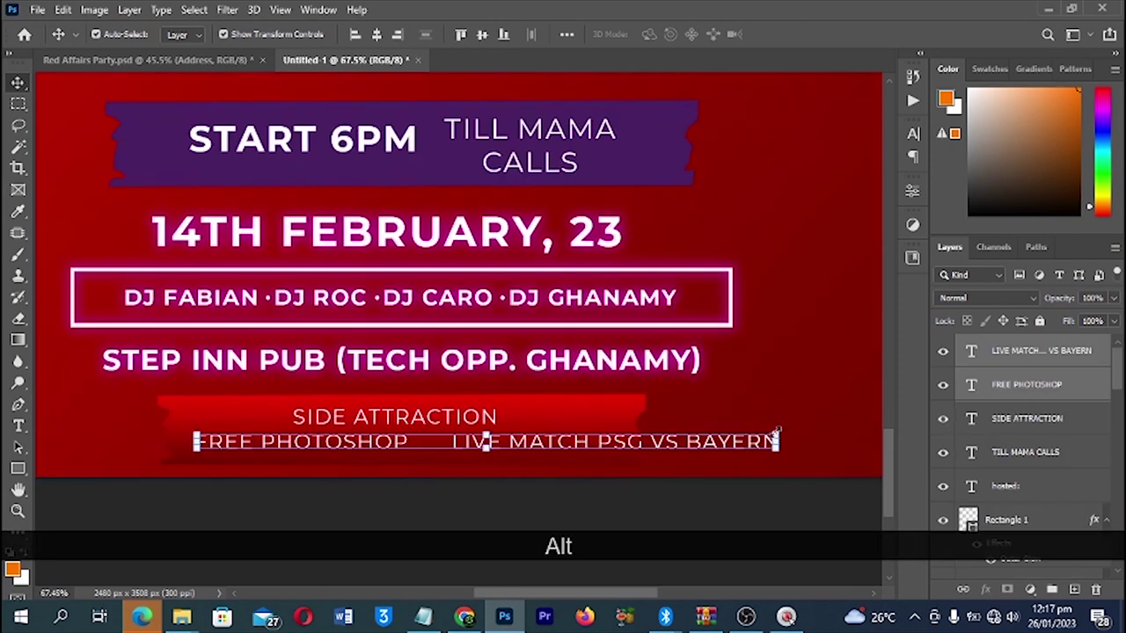
- Set the FREE PHOTOSHOP and LIVE MATCH PSG VS BAYERN lines to Montserrat Bold and shrink them to fit within the red strip
left_click_drag(776, 431, 629, 435)
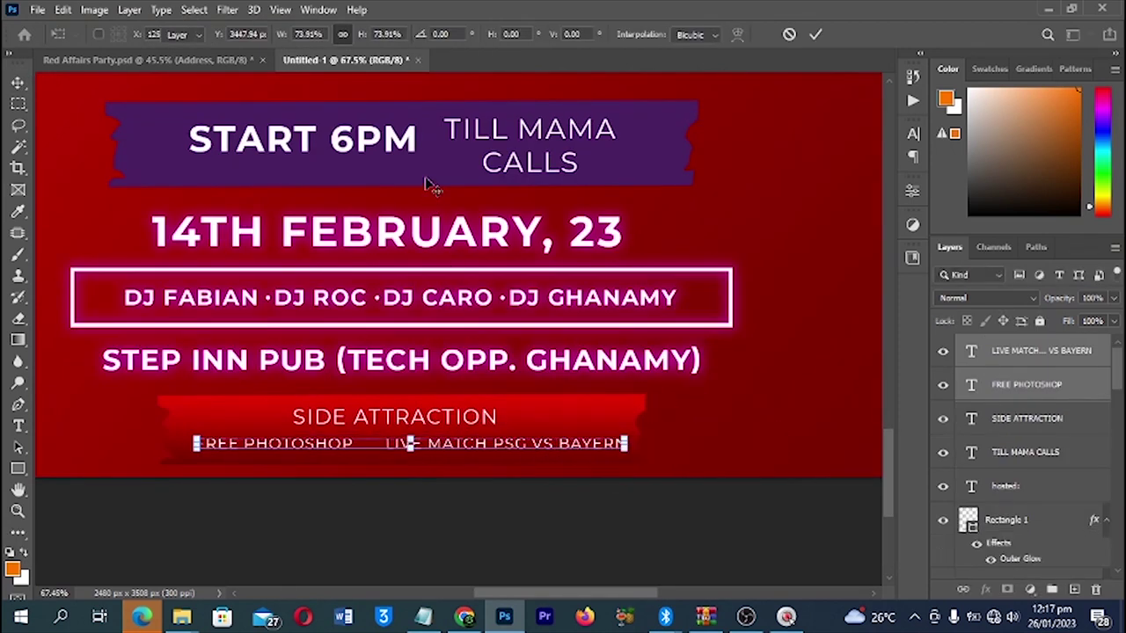
key("Return")
left_click(911, 134)
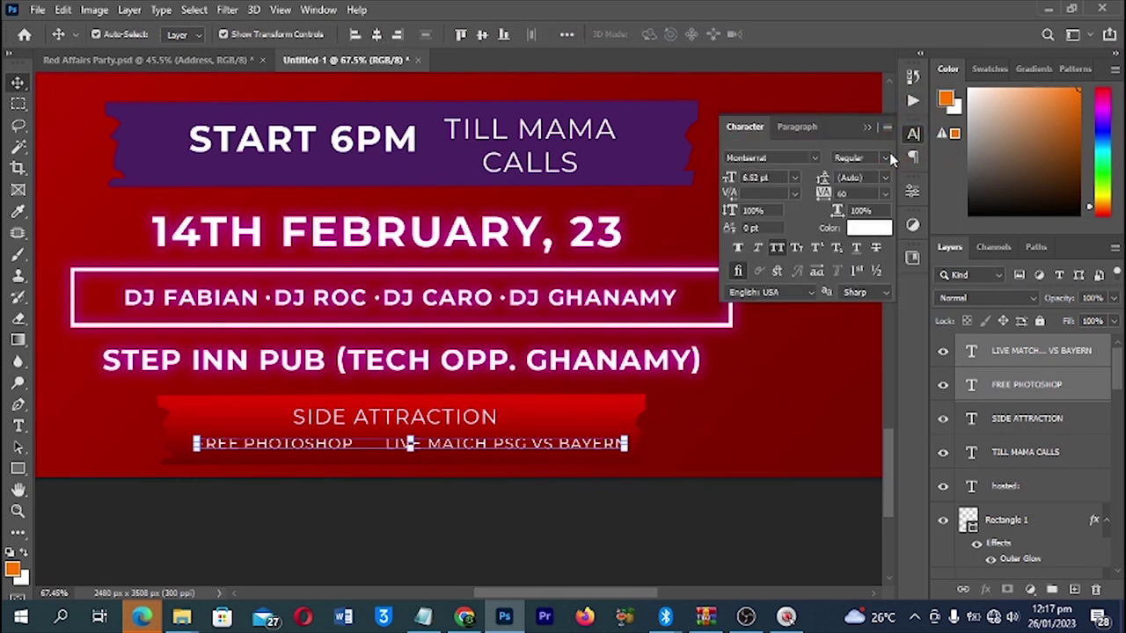
left_click(887, 156)
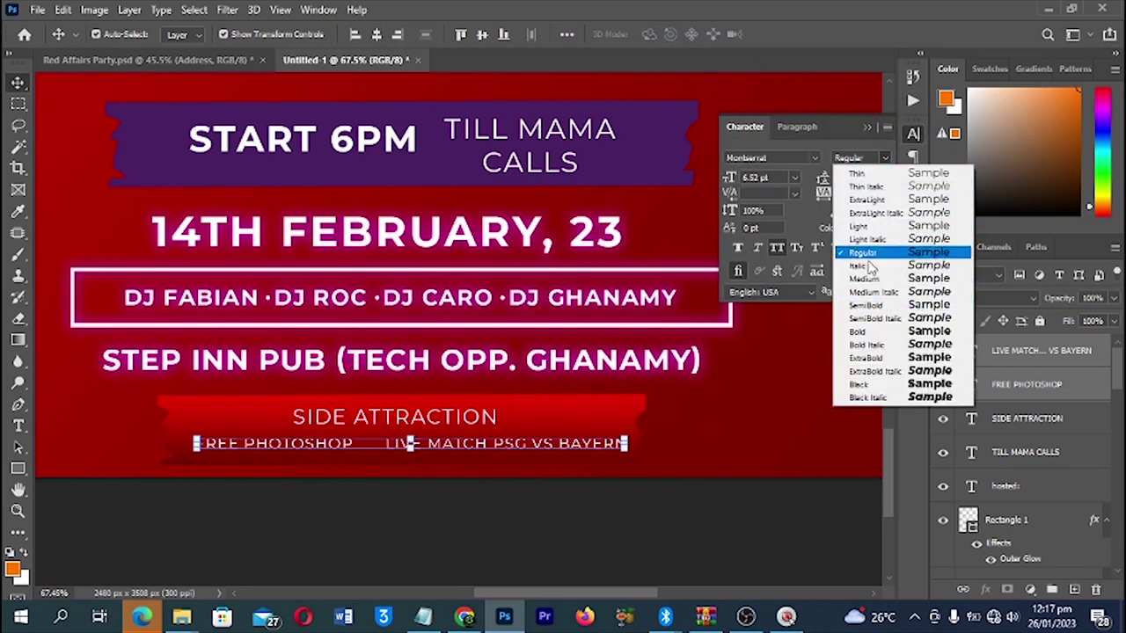
left_click(857, 332)
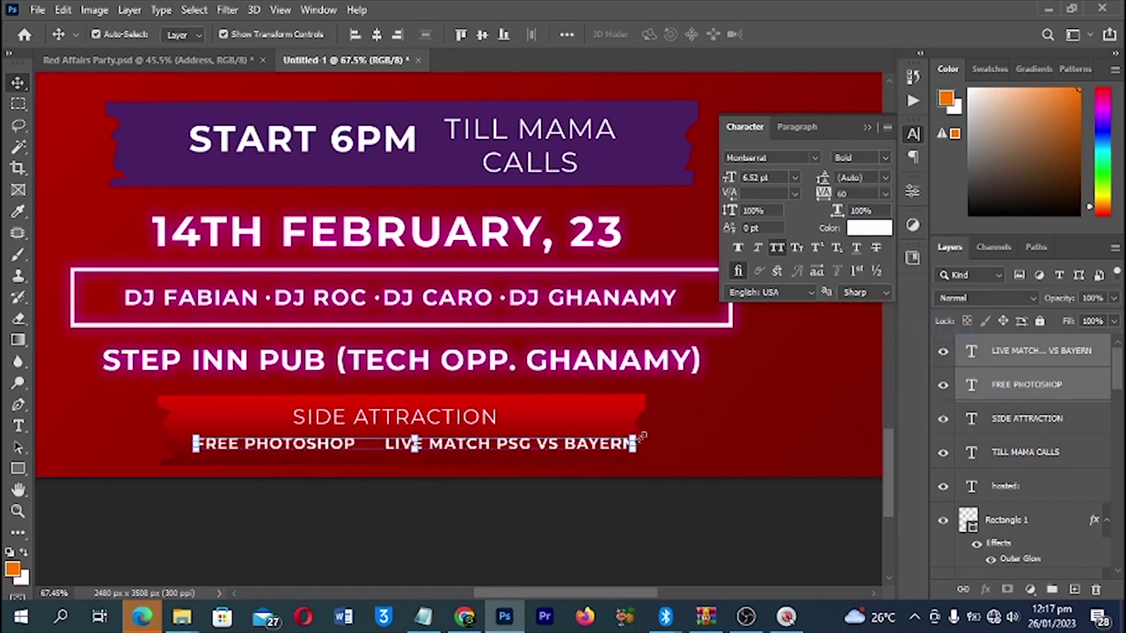
left_click_drag(643, 436, 619, 443)
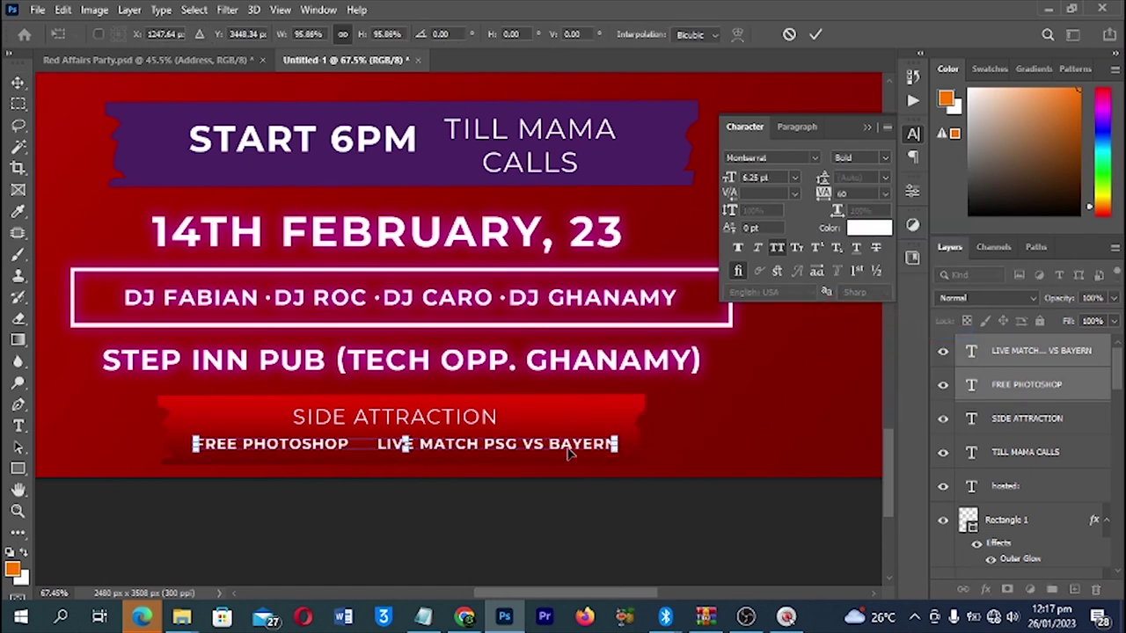
key("Return")
left_click(576, 505)
scroll(332, 496, "down", 3)
- Duplicate the glowing venue line beside the START 6PM banner and replace its text with the RSVP contact line copied from Notepad
left_click(370, 449)
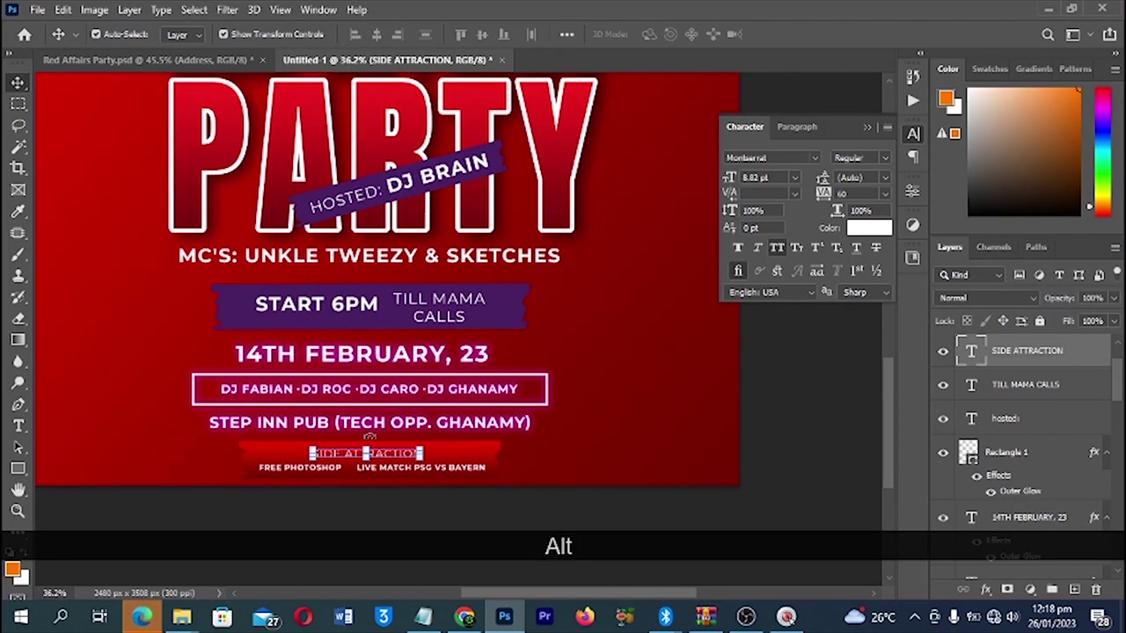
left_click_drag(384, 428, 746, 319, "alt")
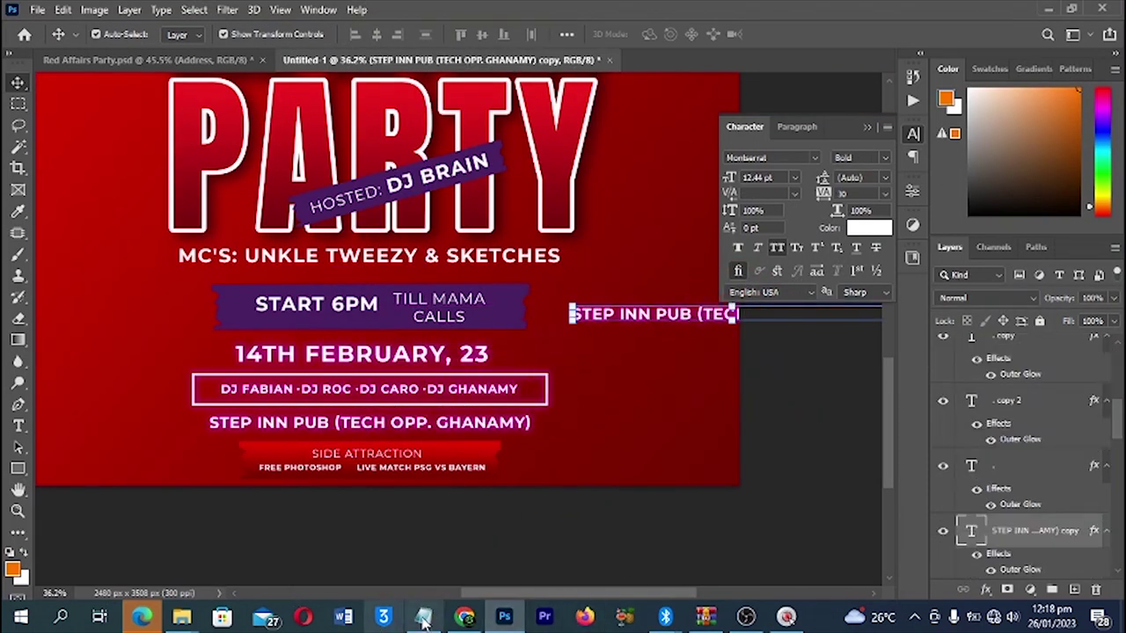
key("alt+Tab")
key("ctrl+c")
key("alt+Tab")
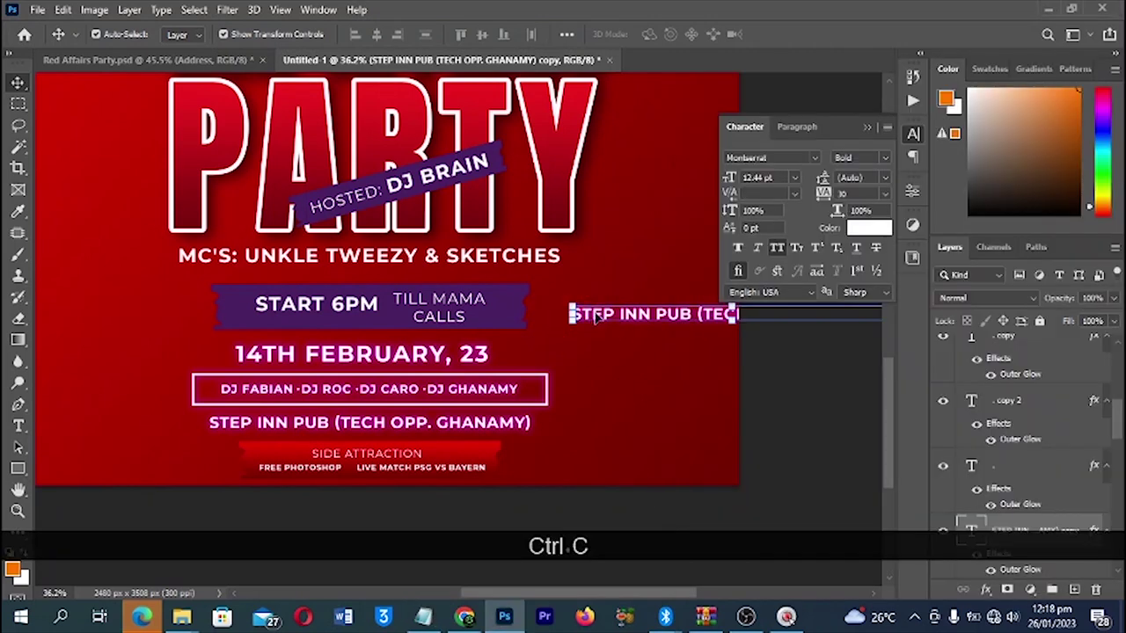
left_click(596, 315)
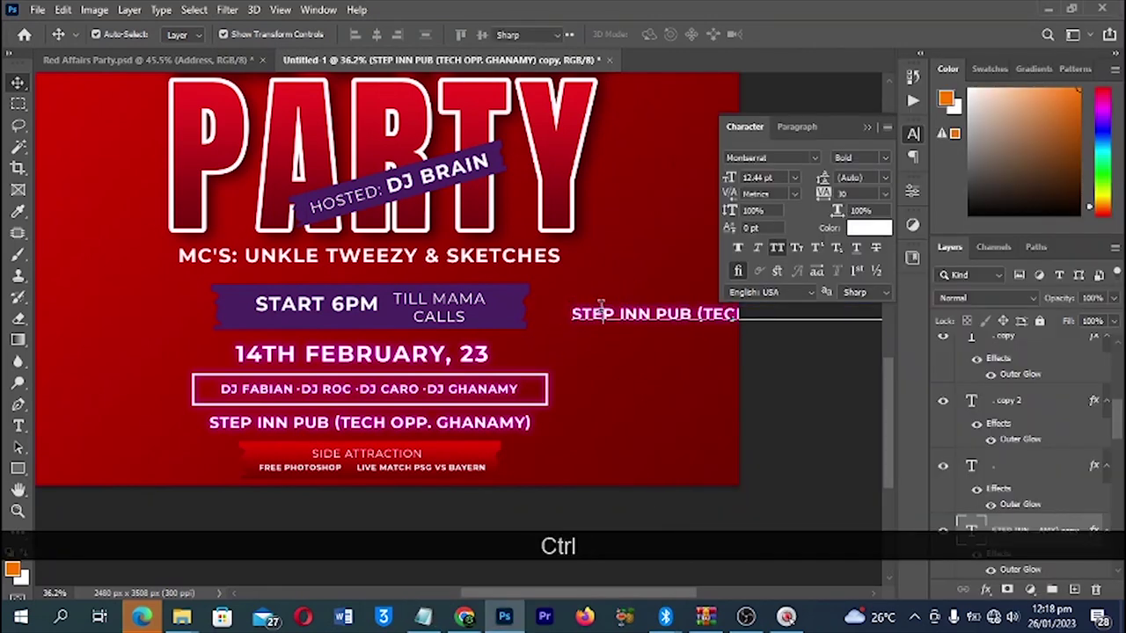
key("ctrl+a")
key("ctrl+v")
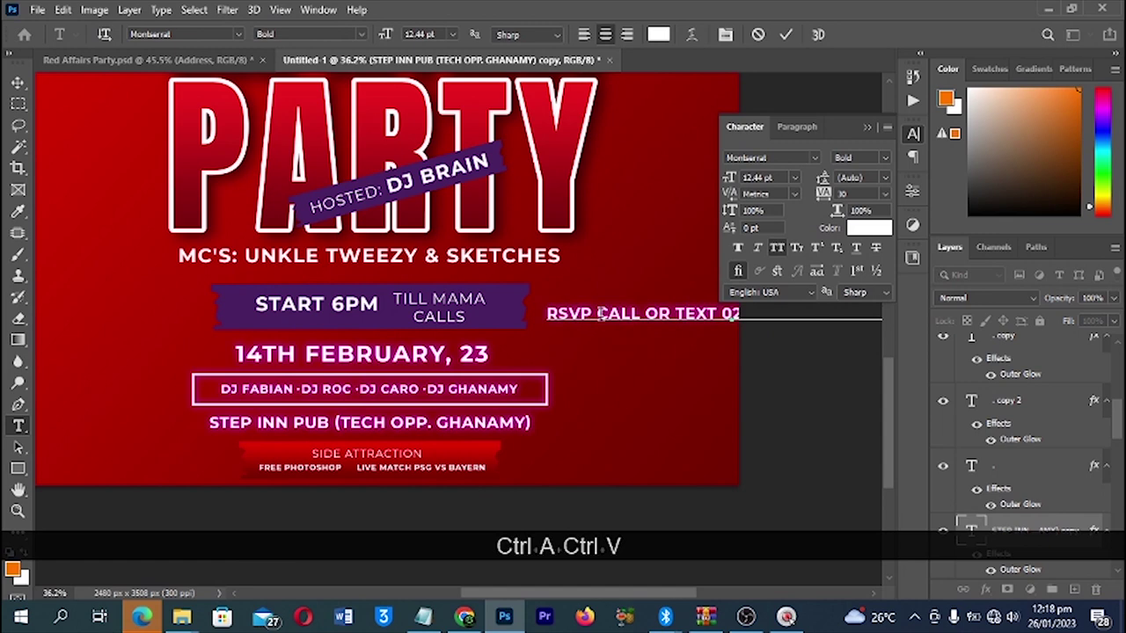
key("Return")
- Rotate the RSVP line 90 degrees clockwise and place it vertically along the flyer's right edge
key("ctrl+t")
scroll(567, 309, "down", 4)
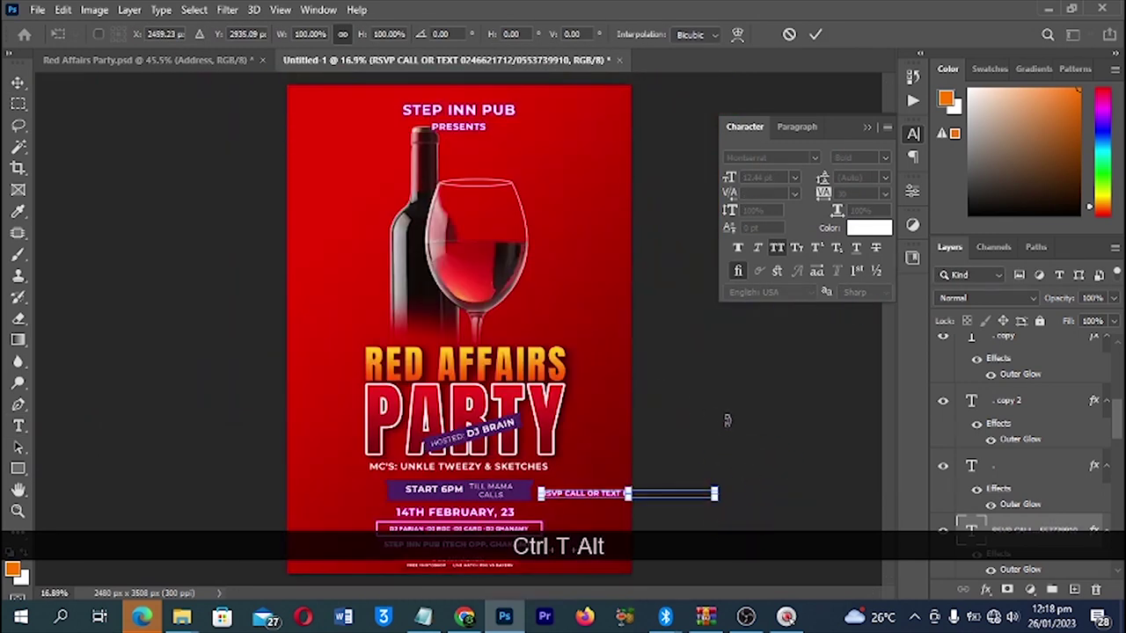
left_click_drag(727, 420, 613, 391)
key("Return")
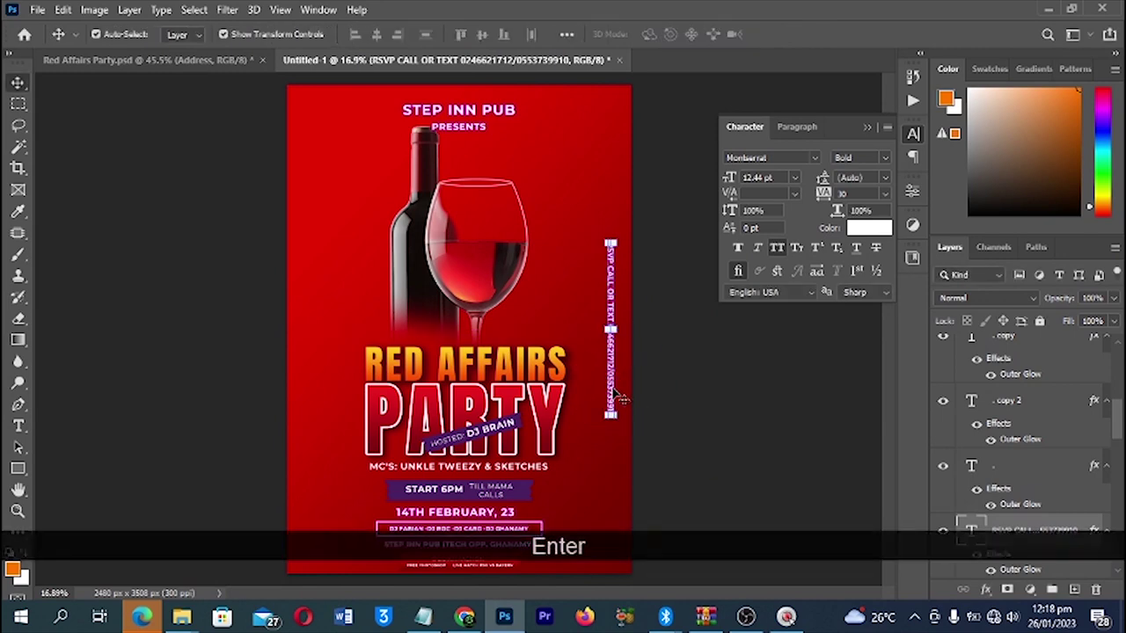
left_click(740, 331)
key("ctrl+0")
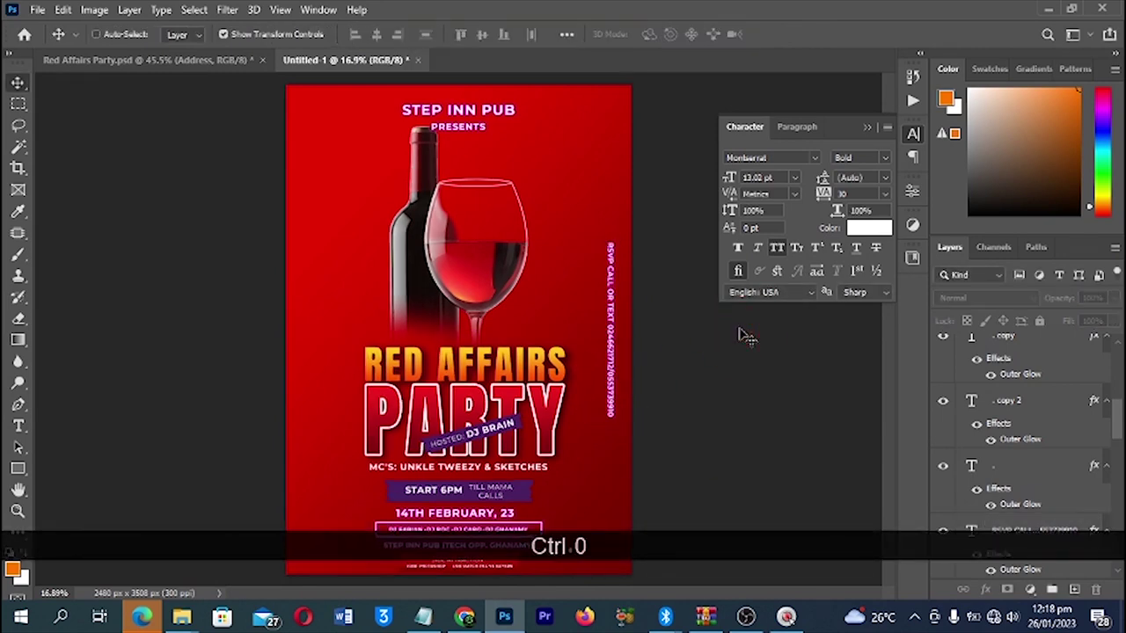
- Compare the whole flyer with the finished design in Red Affairs Party.psd, checking the background and overall layout
scroll(633, 345, "down", 1, "alt")
scroll(605, 352, "up", 1, "alt")
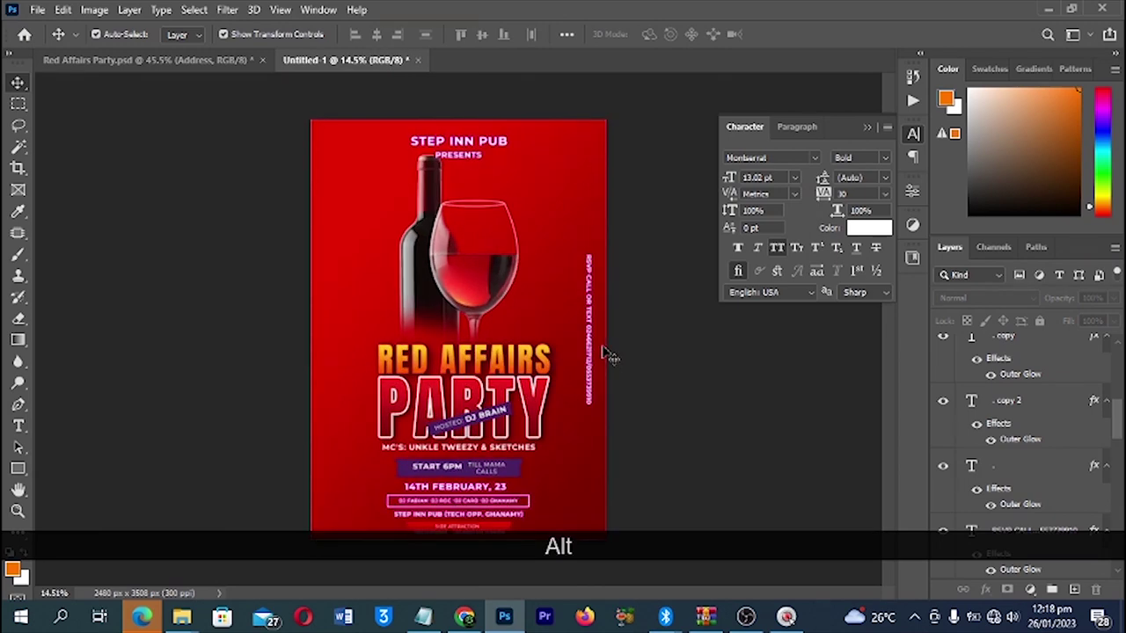
left_click(145, 60)
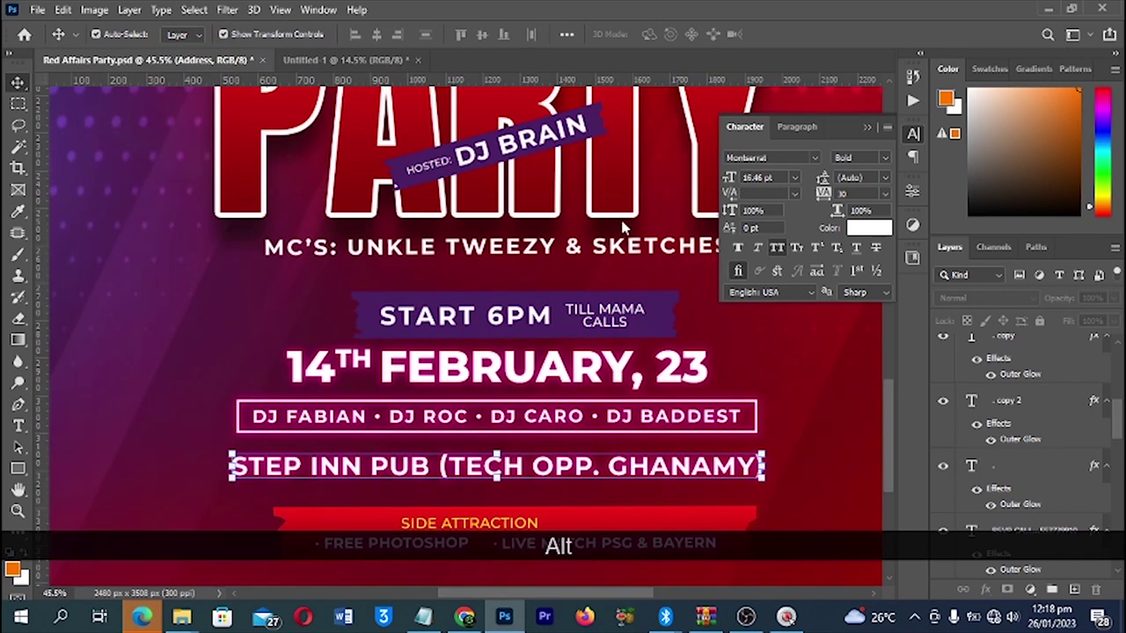
scroll(625, 234, "down", 1, "alt")
key("ctrl+0")
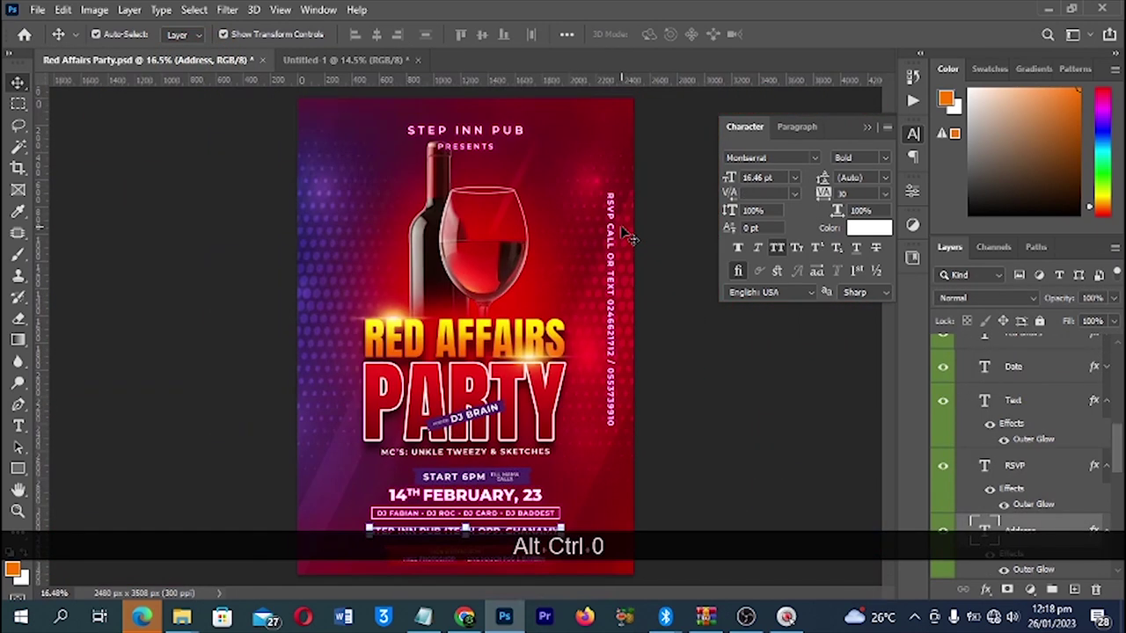
left_click(346, 60)
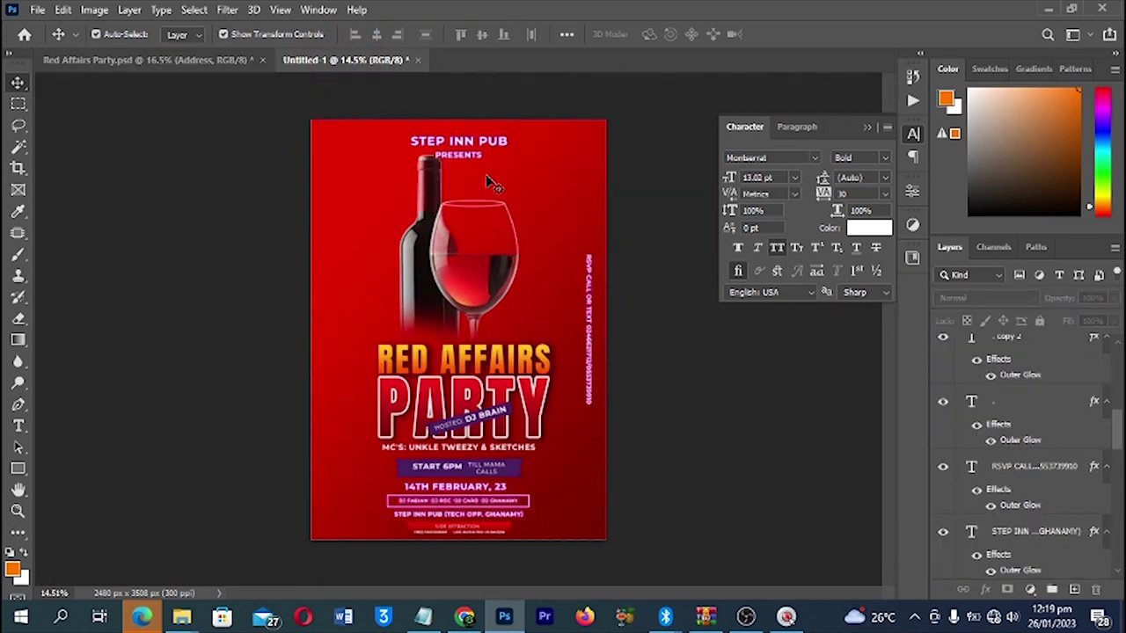
left_click(161, 59)
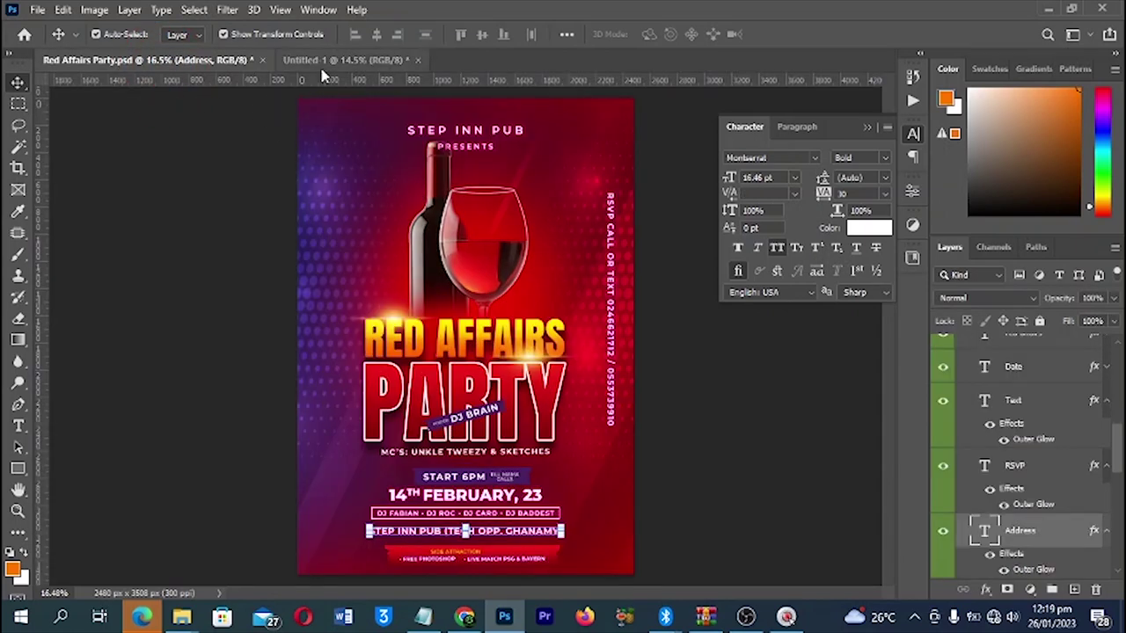
left_click(330, 60)
- Place the Background image from the Vals Day Files folder directly above the Gradient Fill 1 layer, covering the whole flyer
scroll(1004, 525, "down", 15)
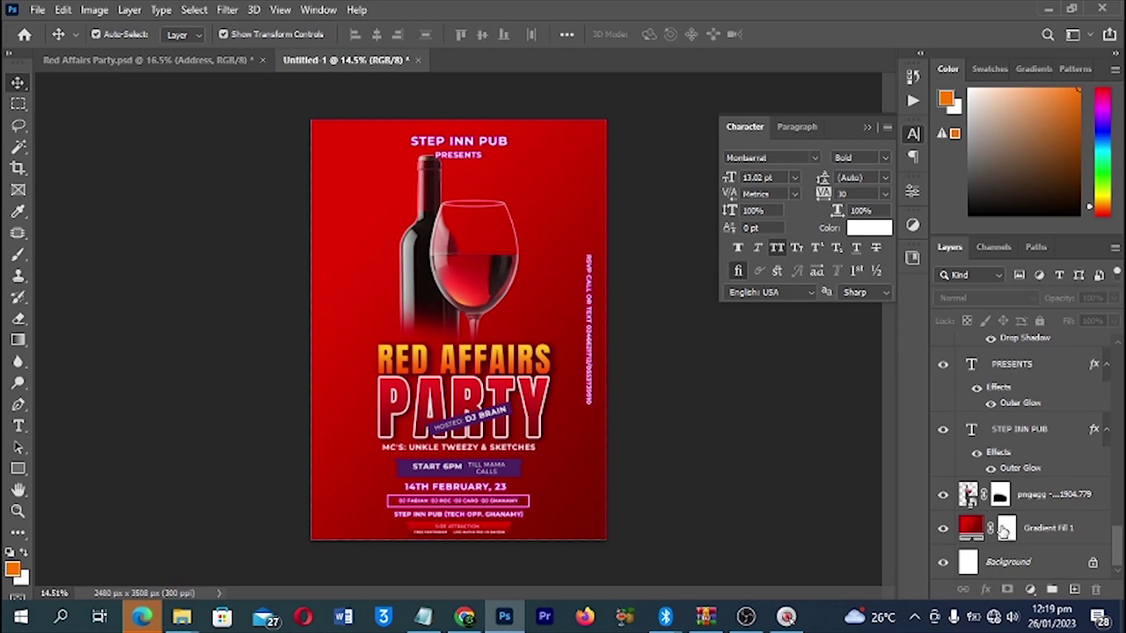
left_click(1027, 524)
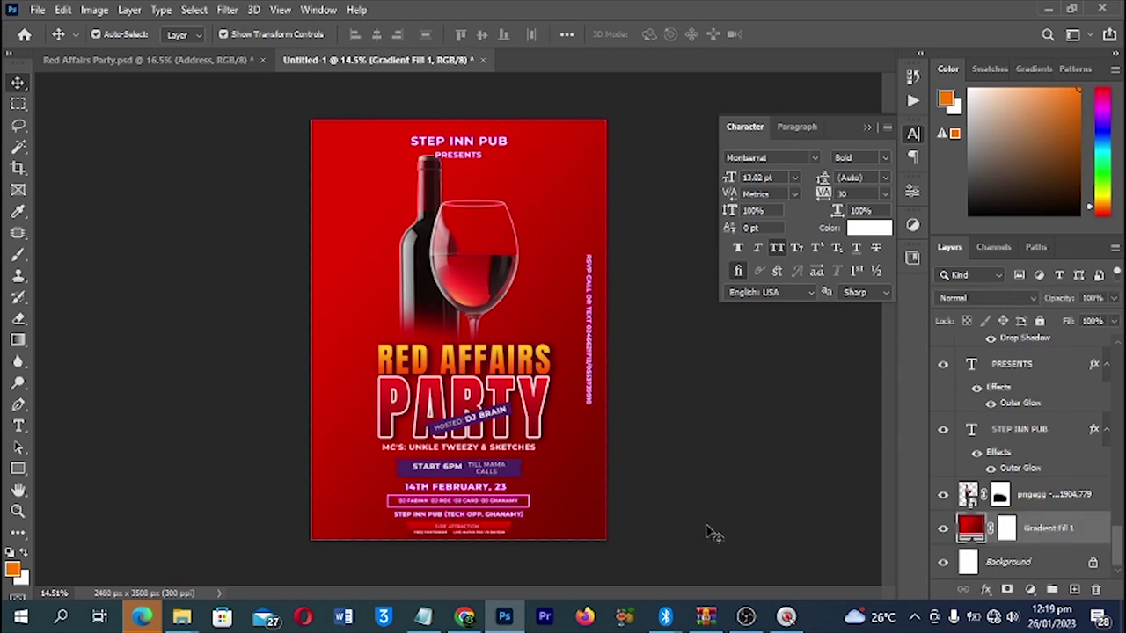
left_click(180, 620)
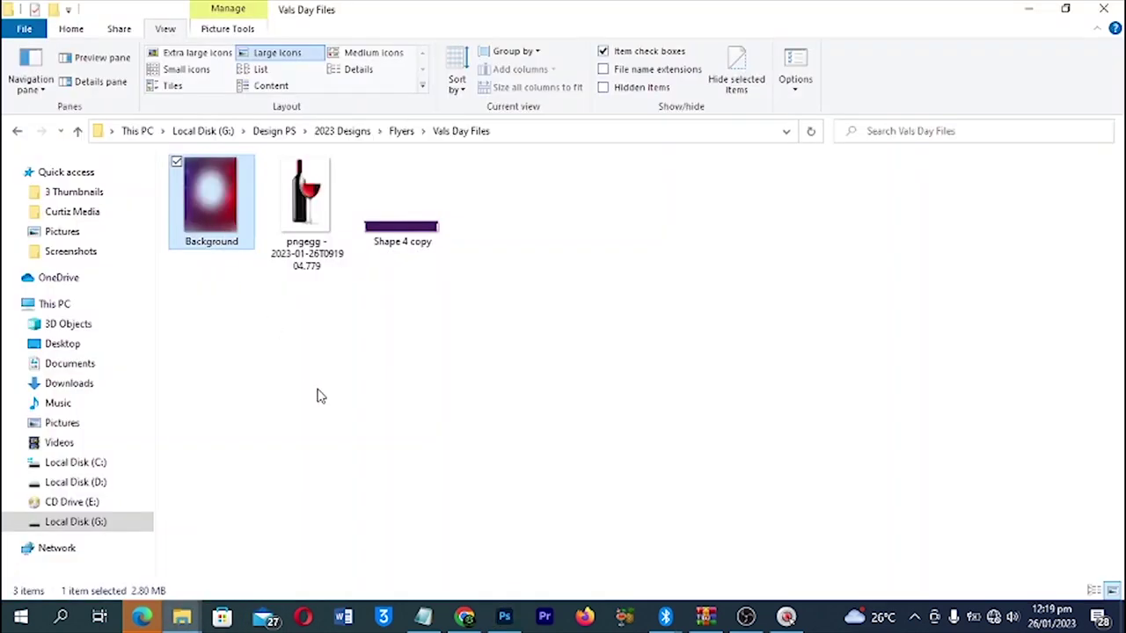
left_click_drag(209, 203, 499, 431)
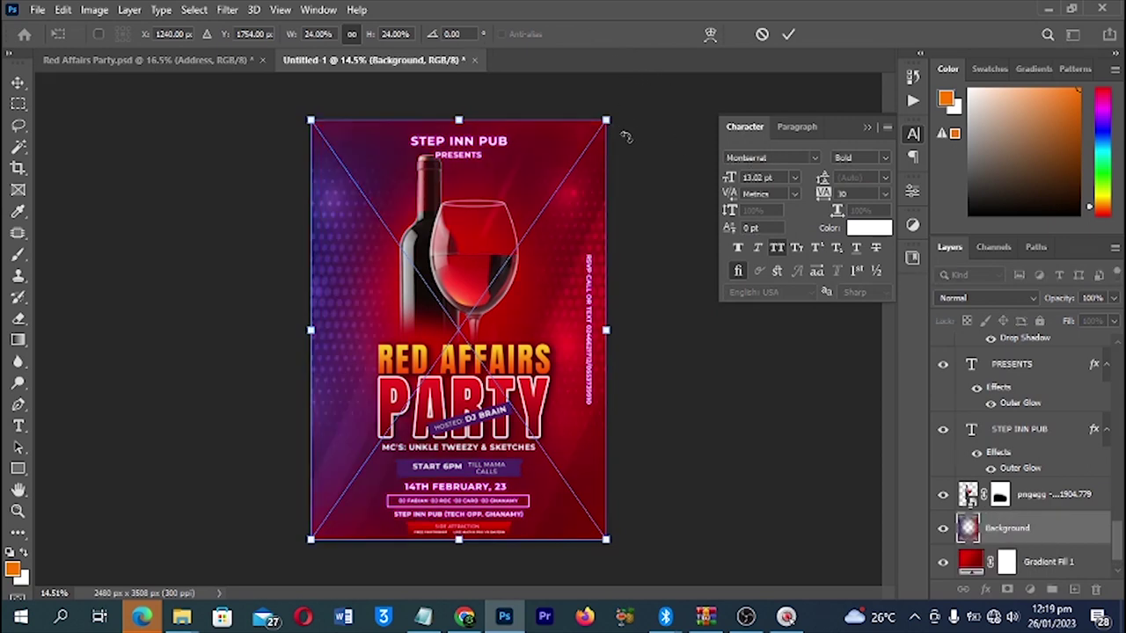
left_click(791, 34)
left_click(683, 116)
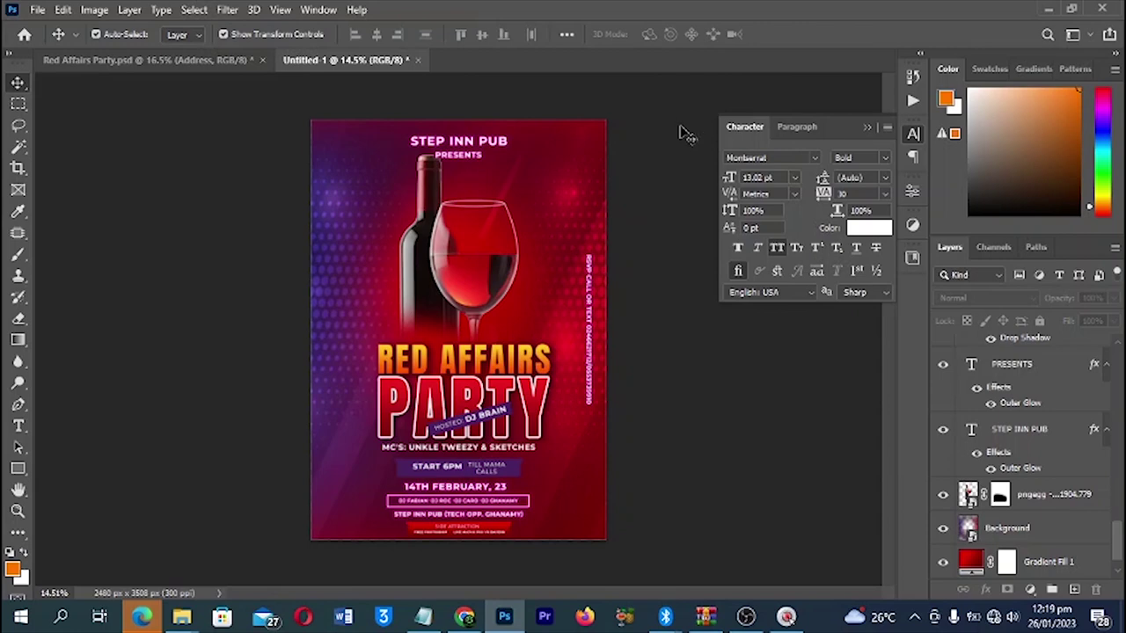
- After checking Red Affairs Party.psd, add a Color Balance adjustment above all layers with midtones at Cyan-Red +48 and Yellow-Blue -20
left_click(77, 60)
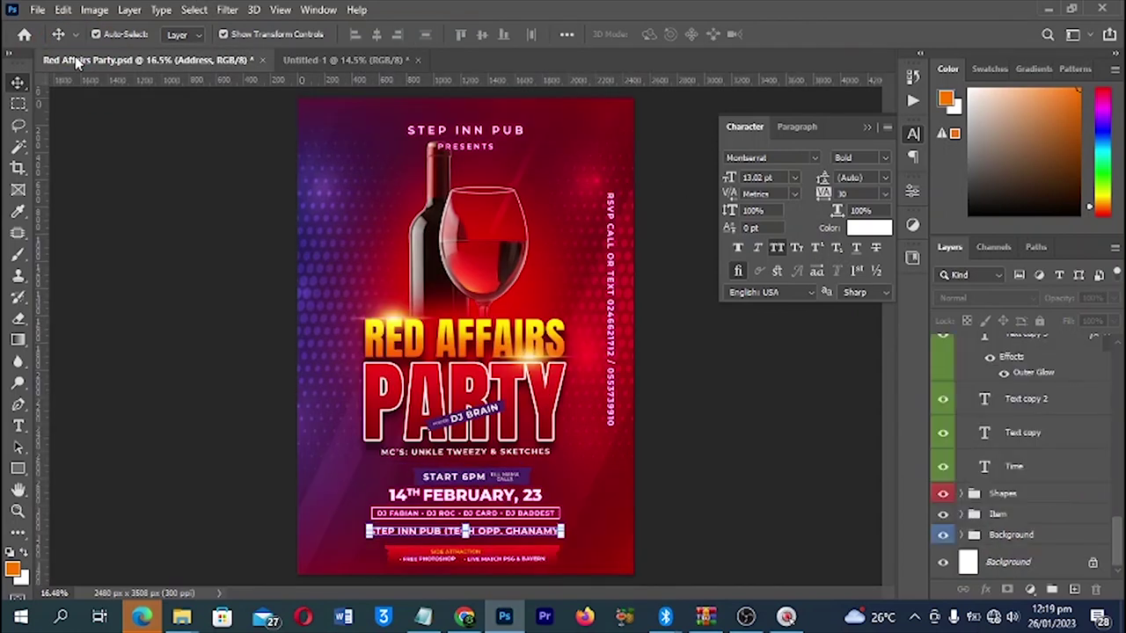
left_click(355, 62)
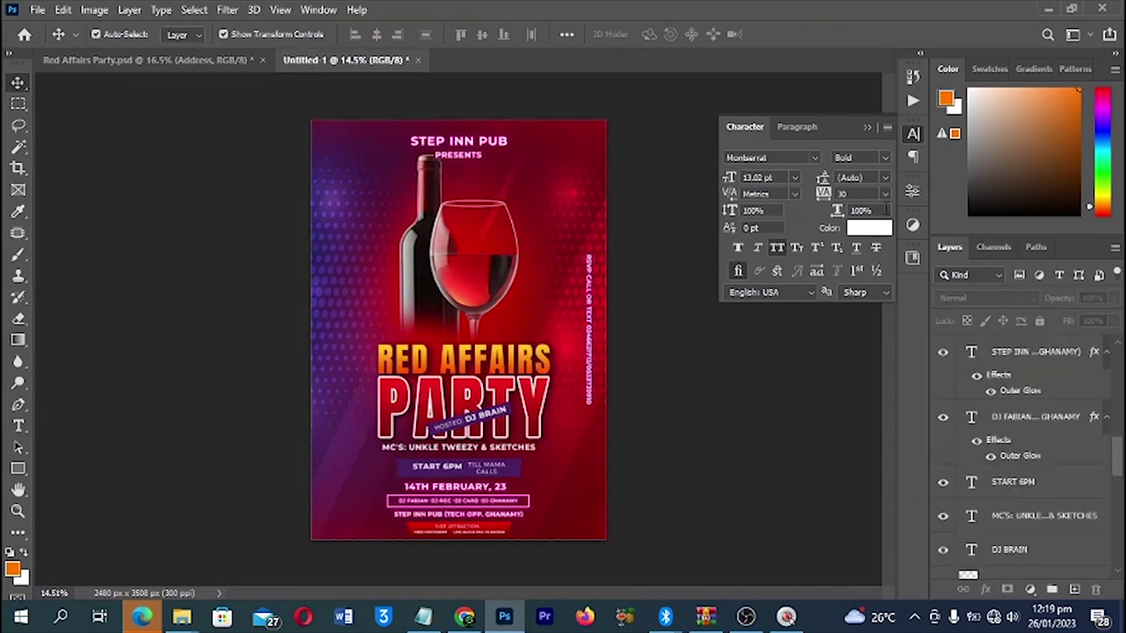
scroll(1078, 378, "up", 10)
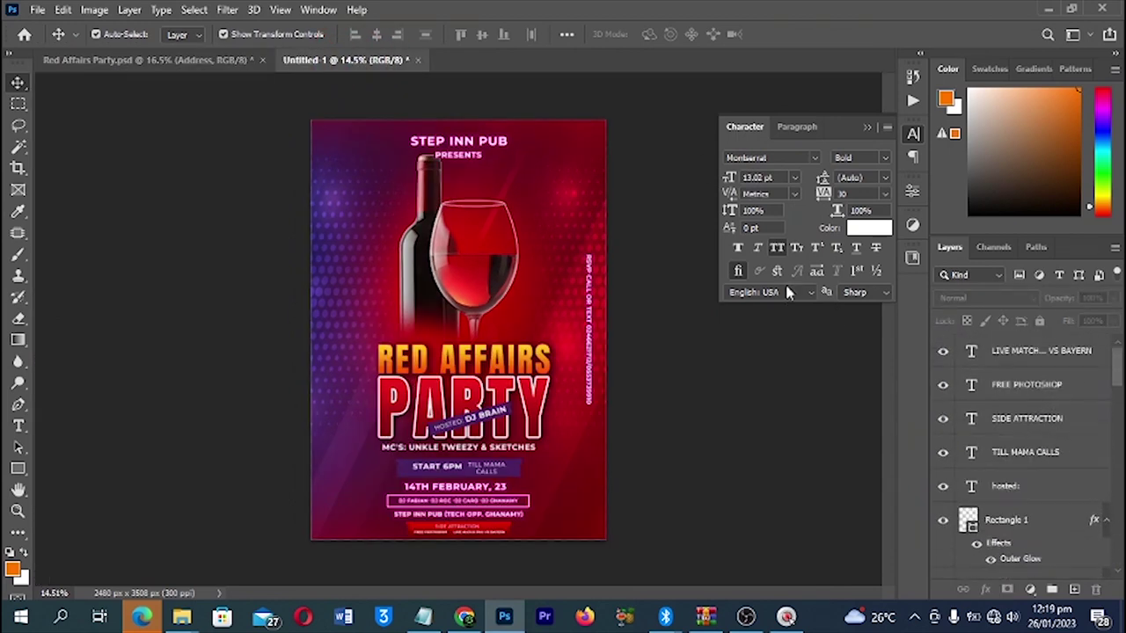
left_click(1030, 590)
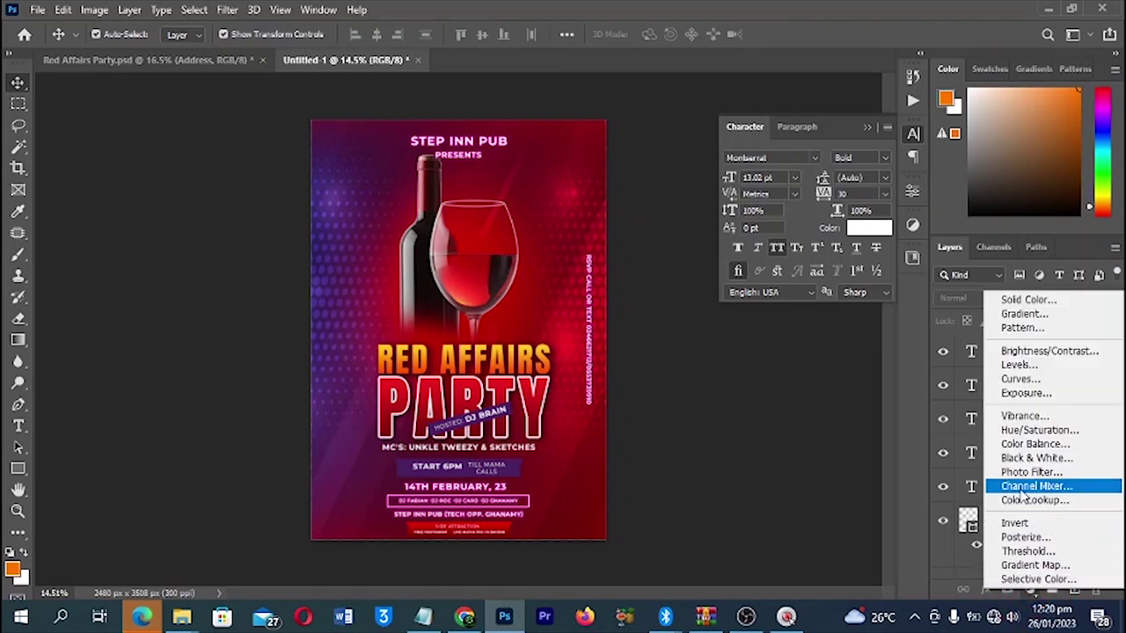
left_click(1036, 444)
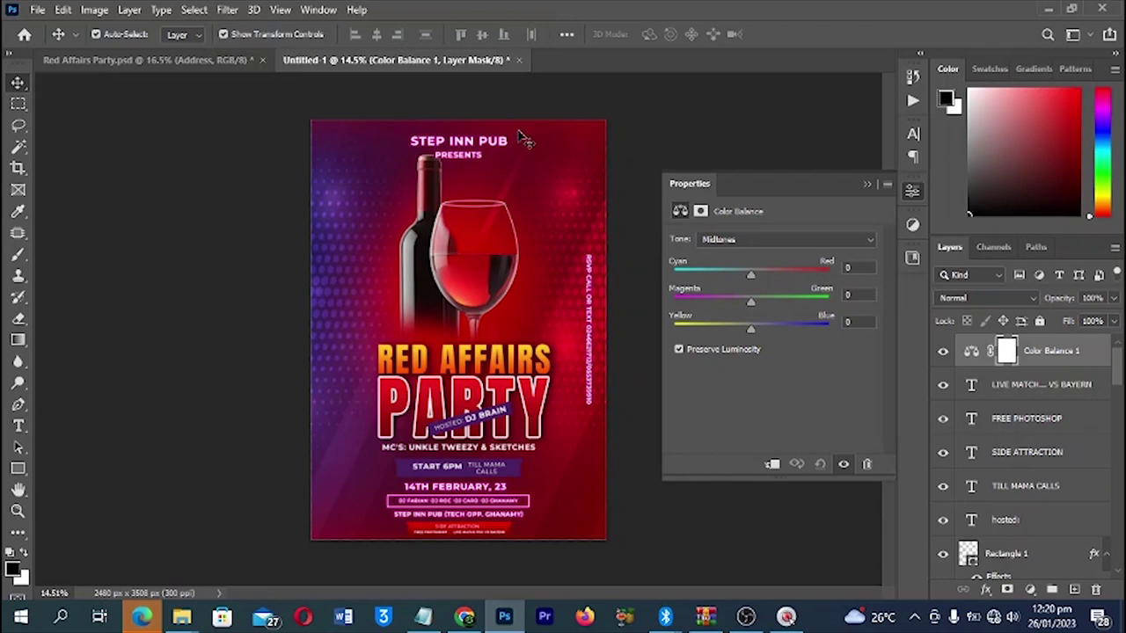
left_click_drag(751, 275, 788, 276)
left_click_drag(752, 329, 736, 337)
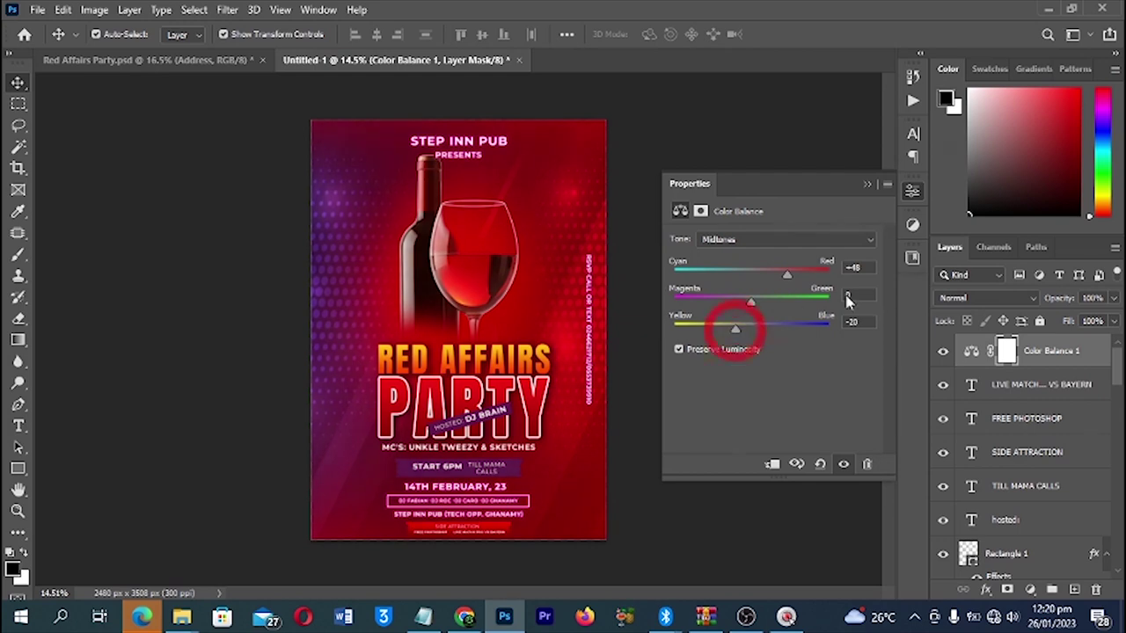
- Toggle the Color Balance layer's visibility to compare the flyer with and without the adjustment, leaving it on
left_click(943, 352)
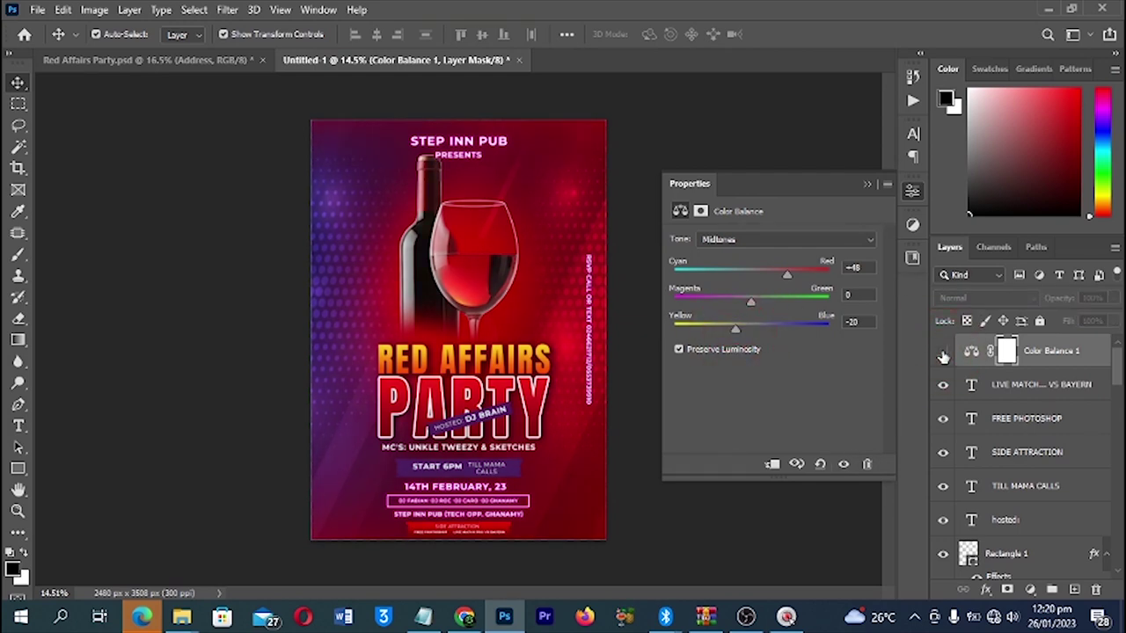
left_click(944, 354)
left_click(943, 353)
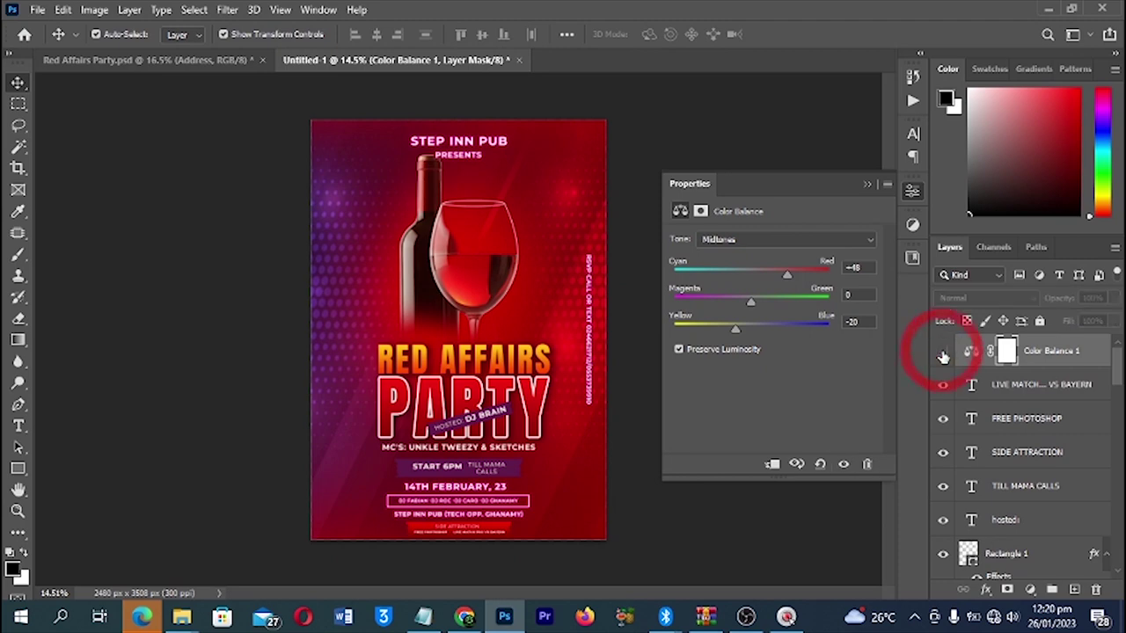
left_click(943, 354)
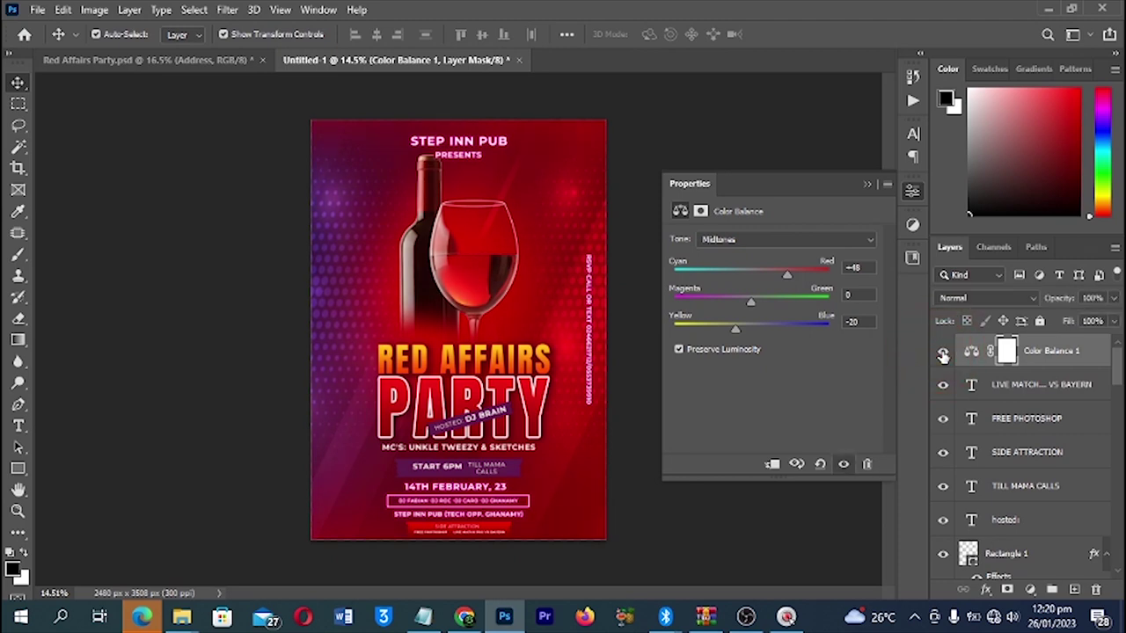